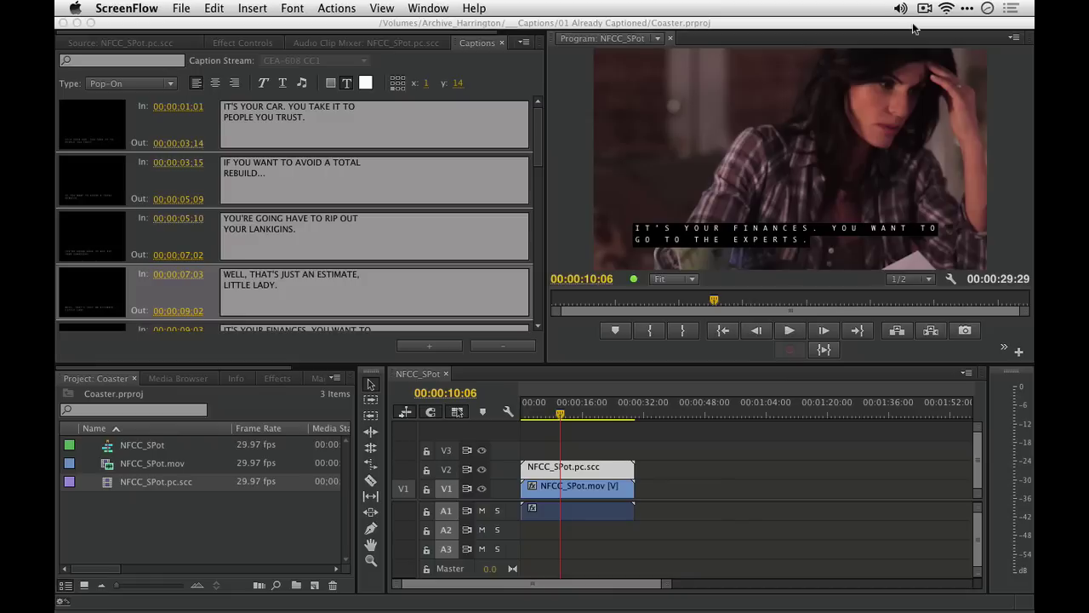
# Bring MovieCaptioner to the front over Premiere Pro.
pyautogui.moveTo(978, 597)
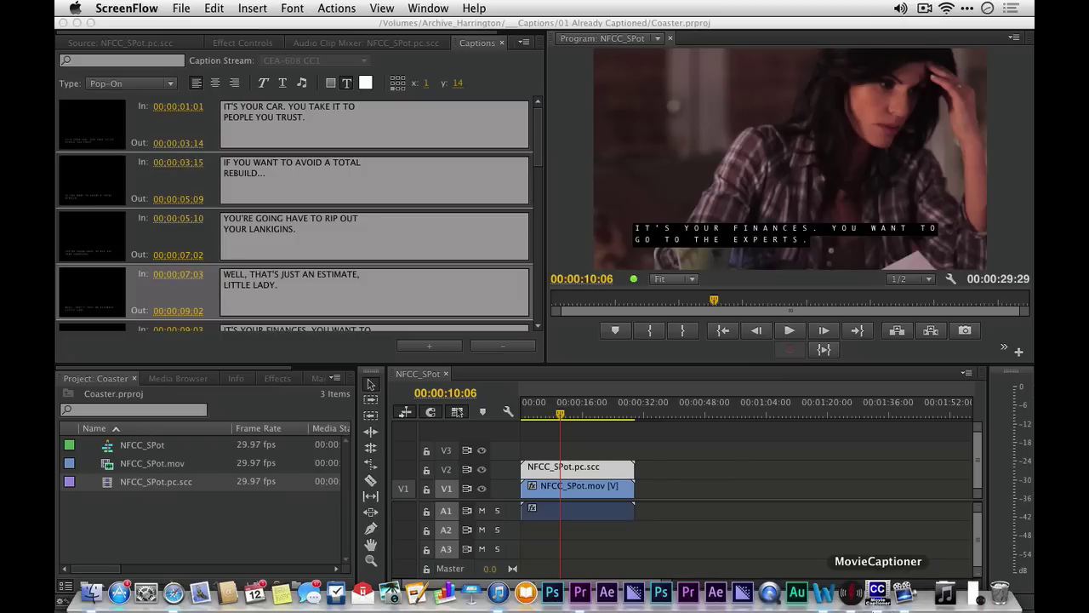
pyautogui.click(883, 600)
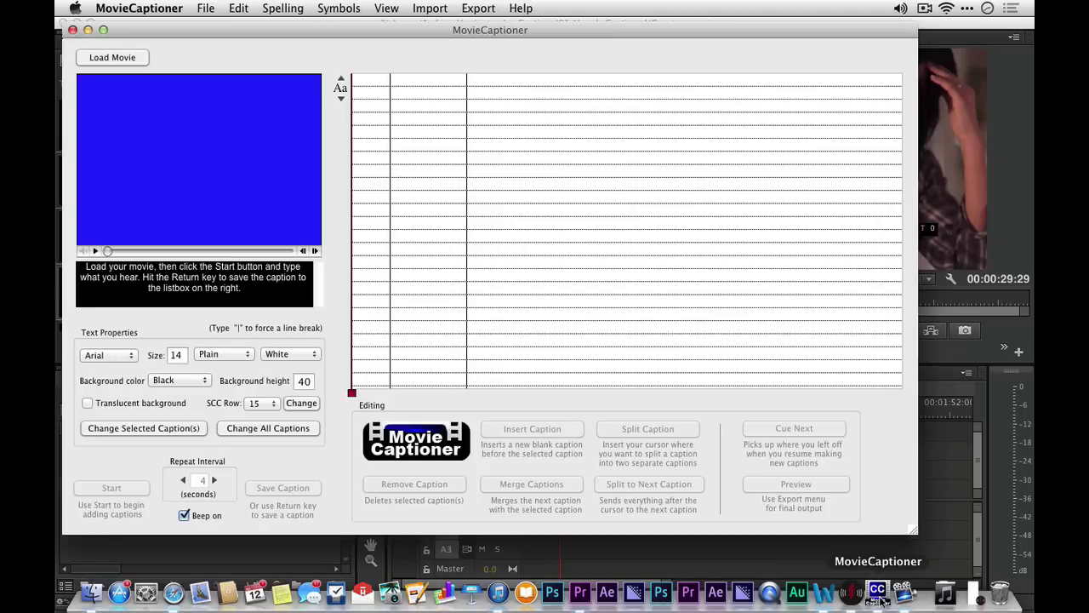
pyautogui.press('super+Tab')
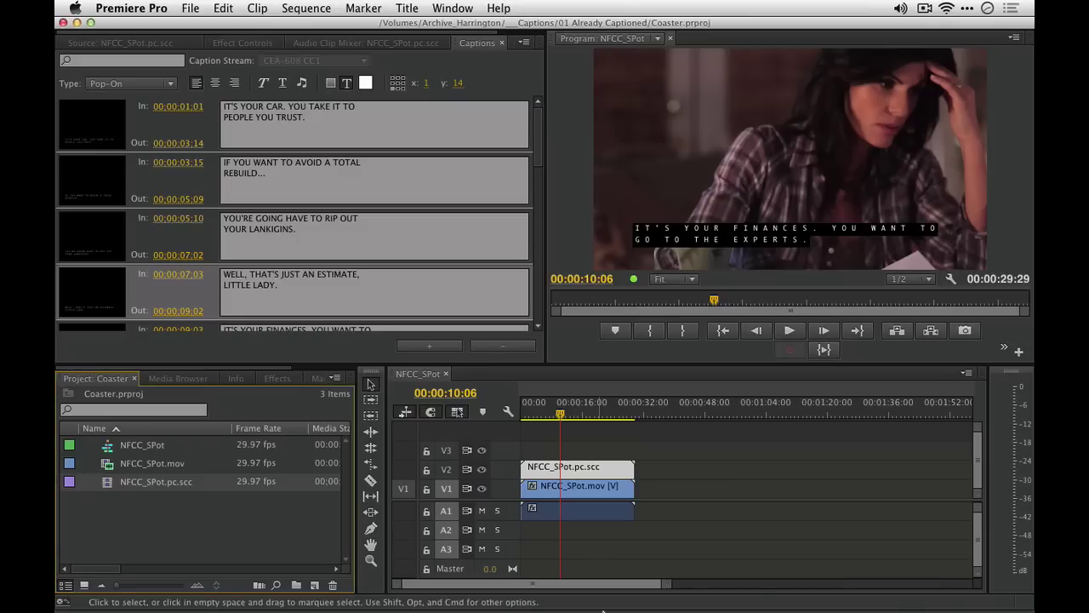
pyautogui.click(880, 598)
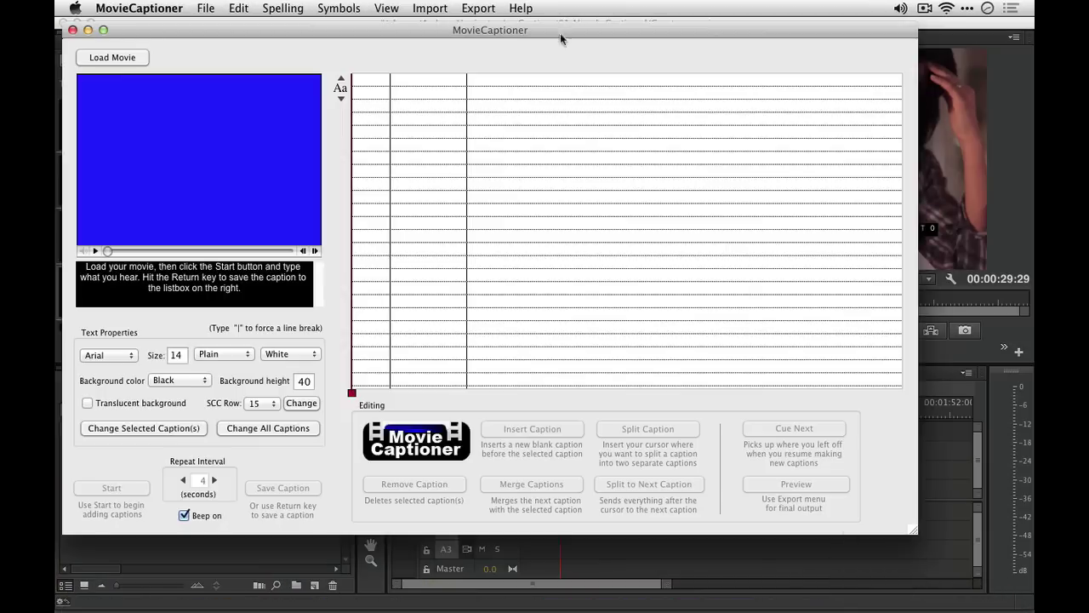
# View and close MovieCaptioner's registration form and version 4.7 About box, then switch to Safari.
pyautogui.click(521, 8)
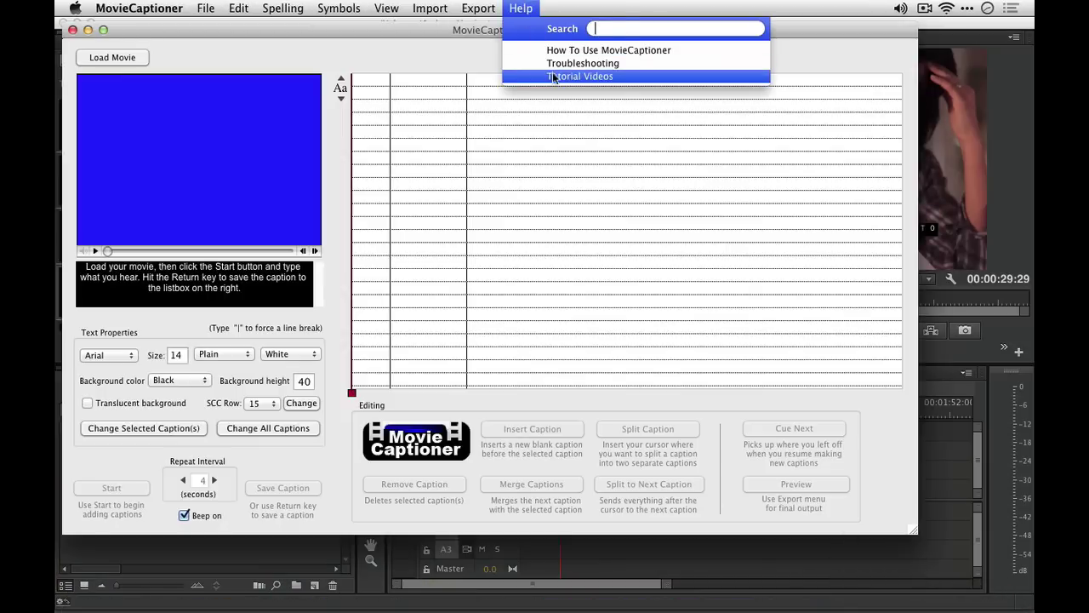
pyautogui.moveTo(138, 7)
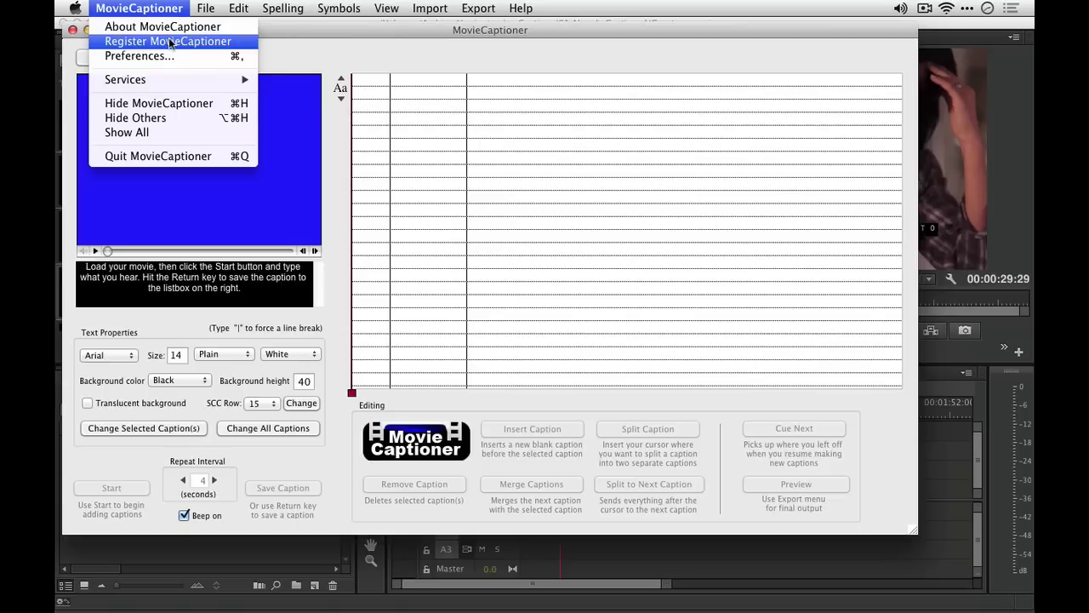
pyautogui.click(168, 43)
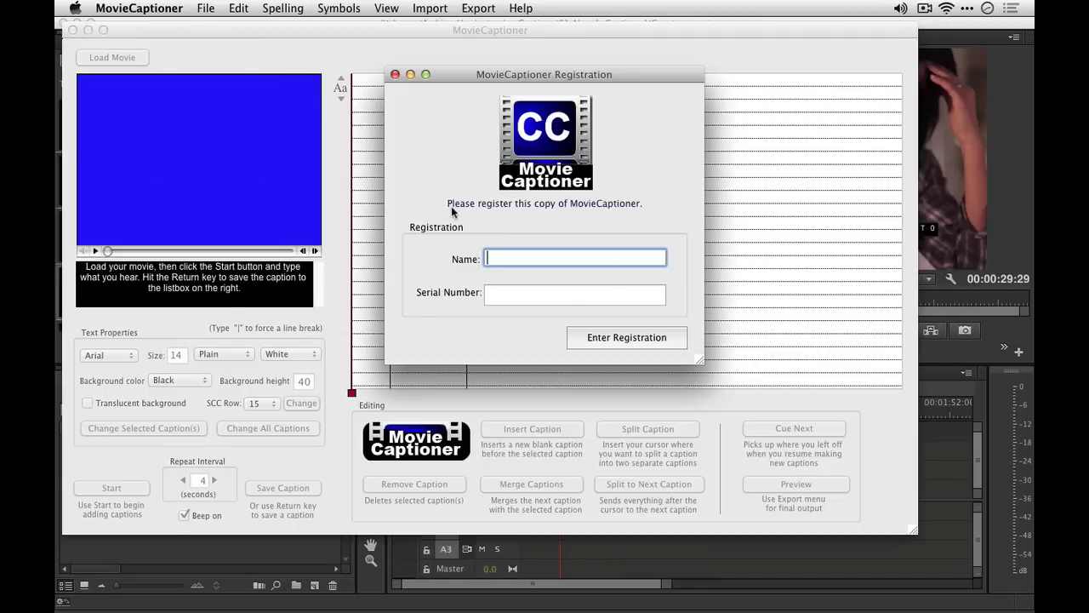
pyautogui.click(395, 74)
pyautogui.click(158, 8)
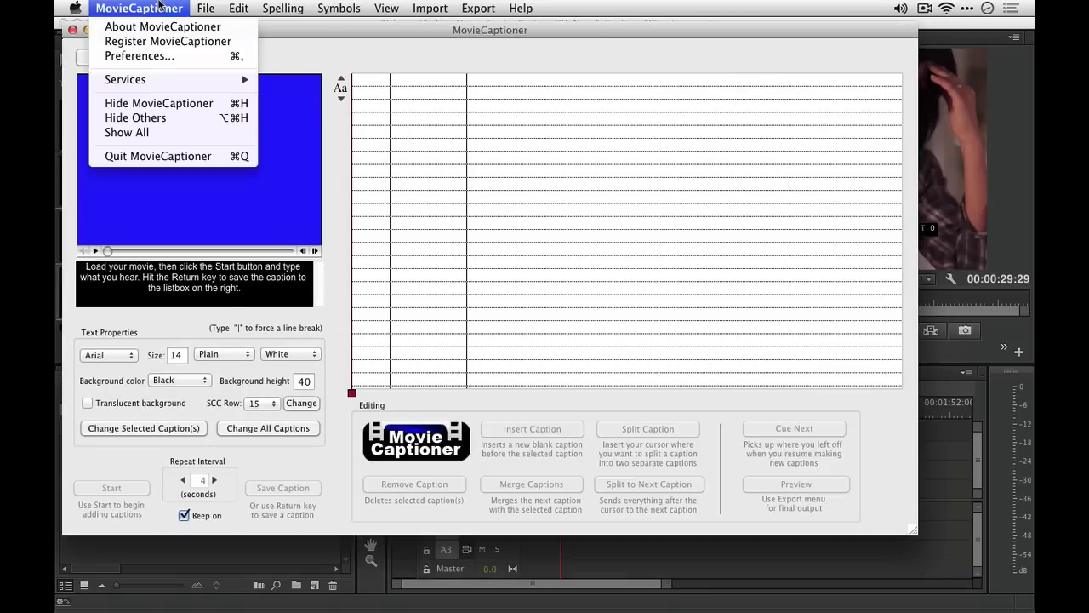
pyautogui.click(158, 29)
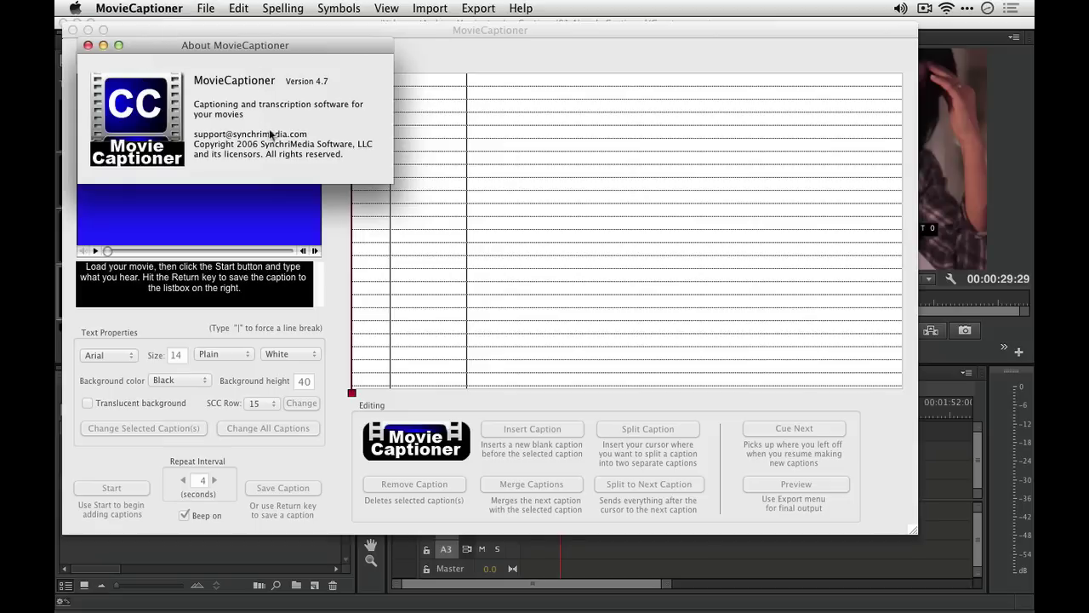
pyautogui.click(88, 44)
pyautogui.press('super+Tab')
pyautogui.press('super+Tab')
pyautogui.press('super+Tab')
pyautogui.press('super+Tab')
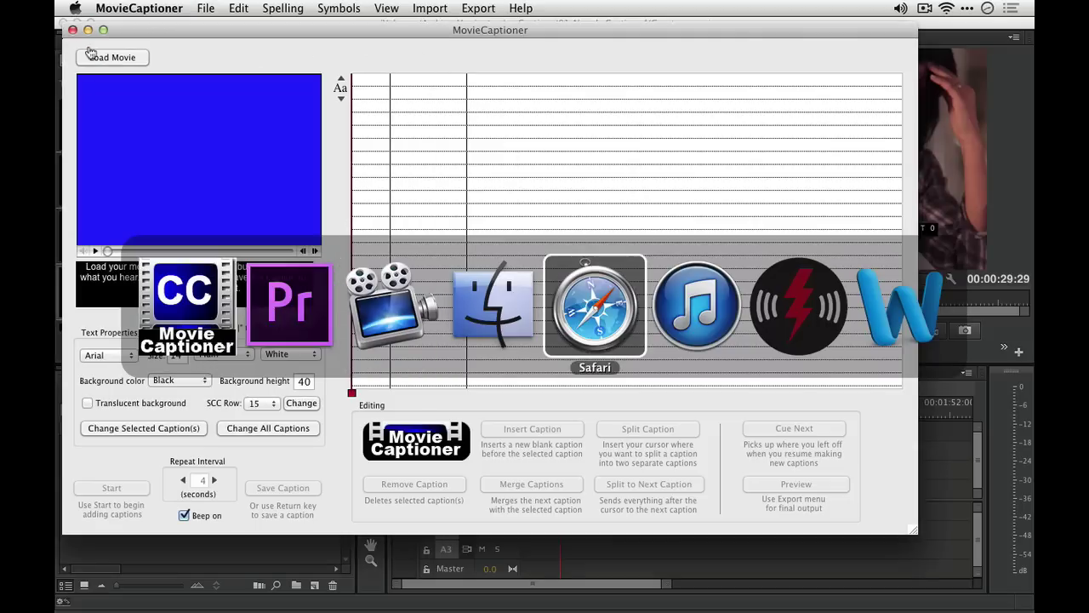
# Search Google for 'moviecaptioner' in a new Safari tab.
pyautogui.press('super+t')
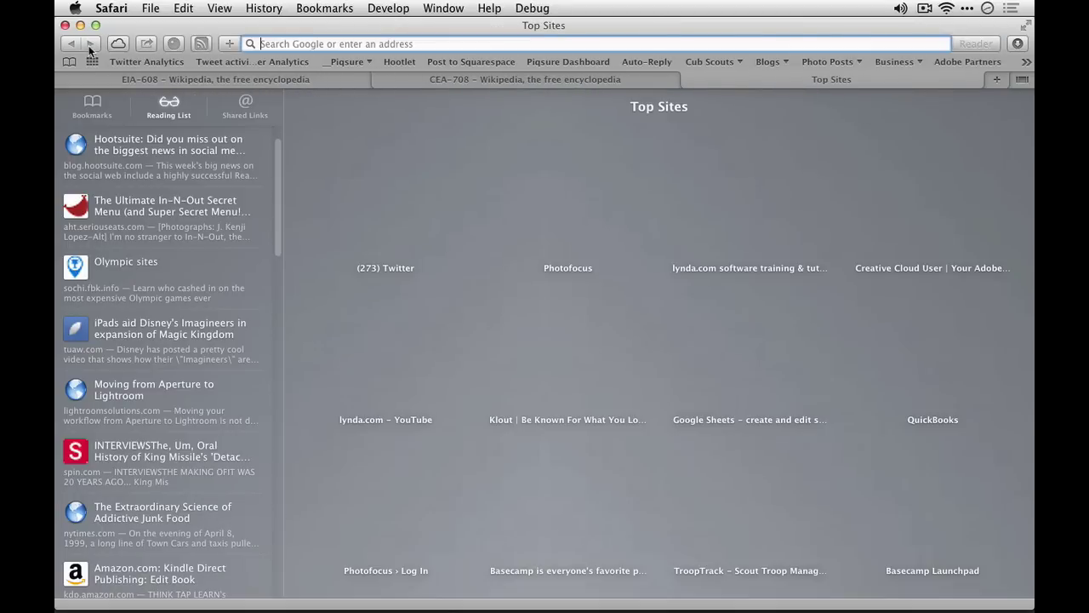
pyautogui.write('movieca')
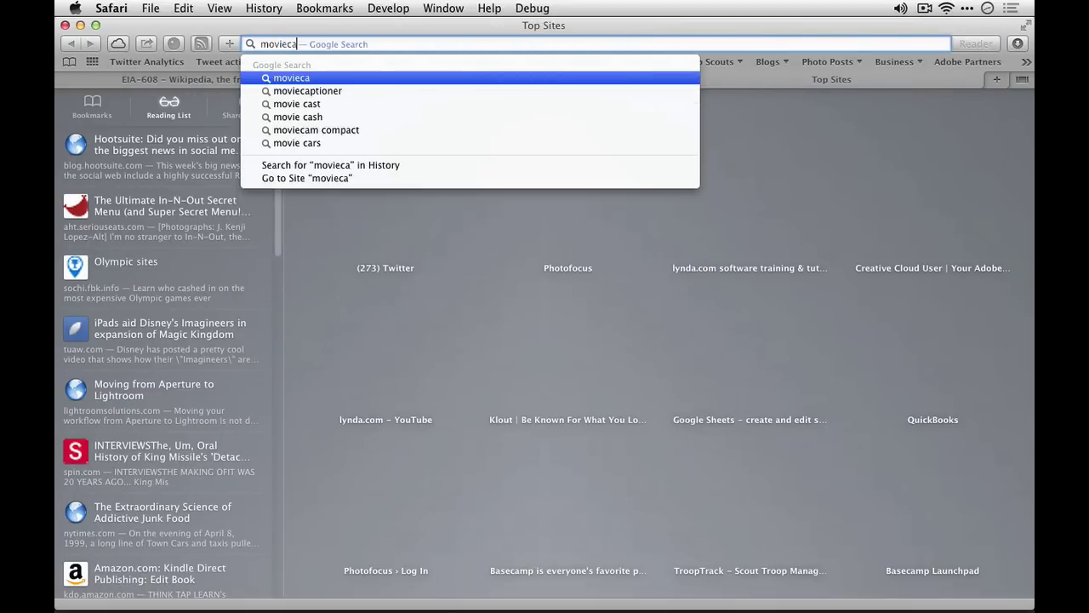
pyautogui.write('ptioner.com')
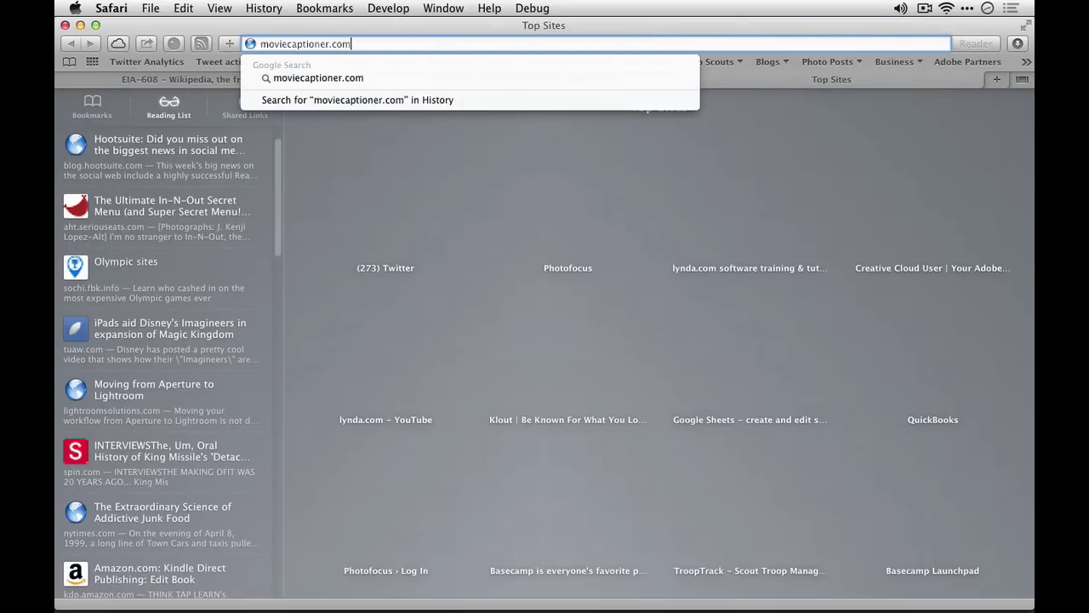
pyautogui.press('Return')
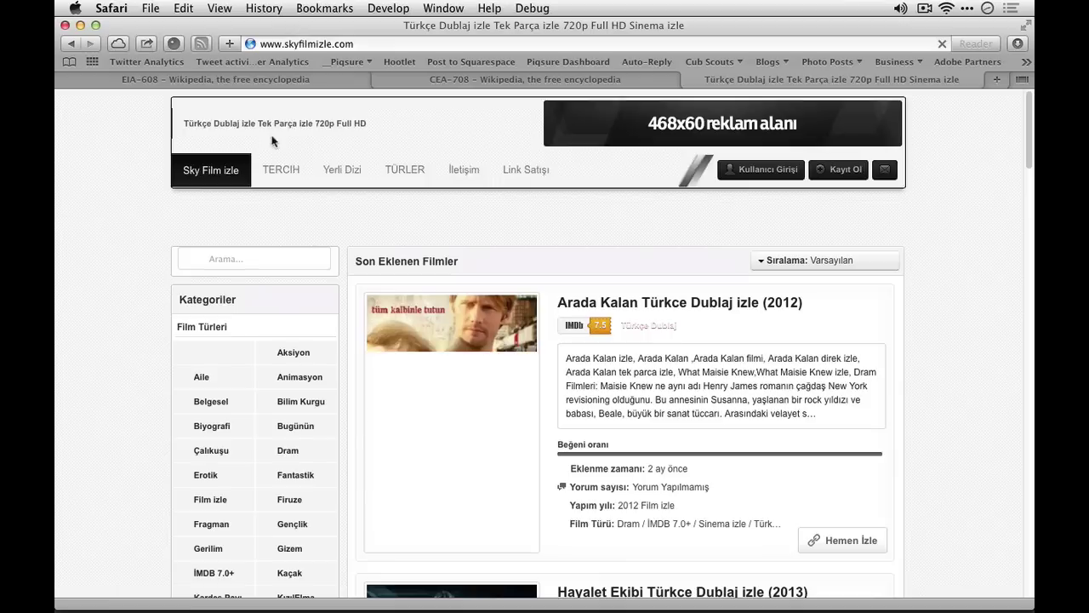
pyautogui.click(363, 44)
pyautogui.write('movie')
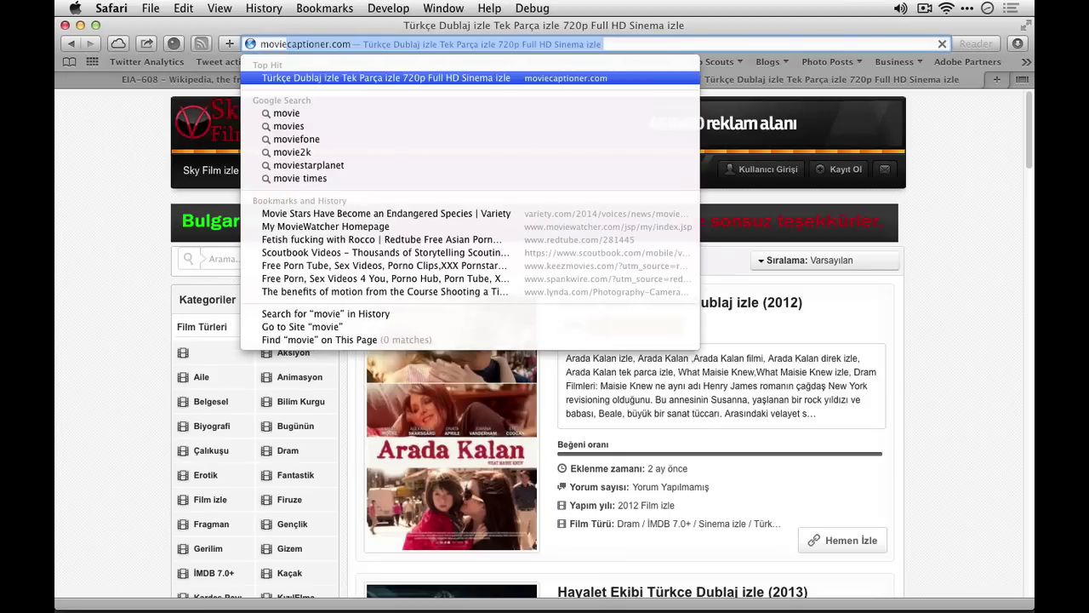
pyautogui.press('Right')
pyautogui.press('BackSpace')
pyautogui.press('BackSpace')
pyautogui.press('BackSpace')
pyautogui.press('BackSpace')
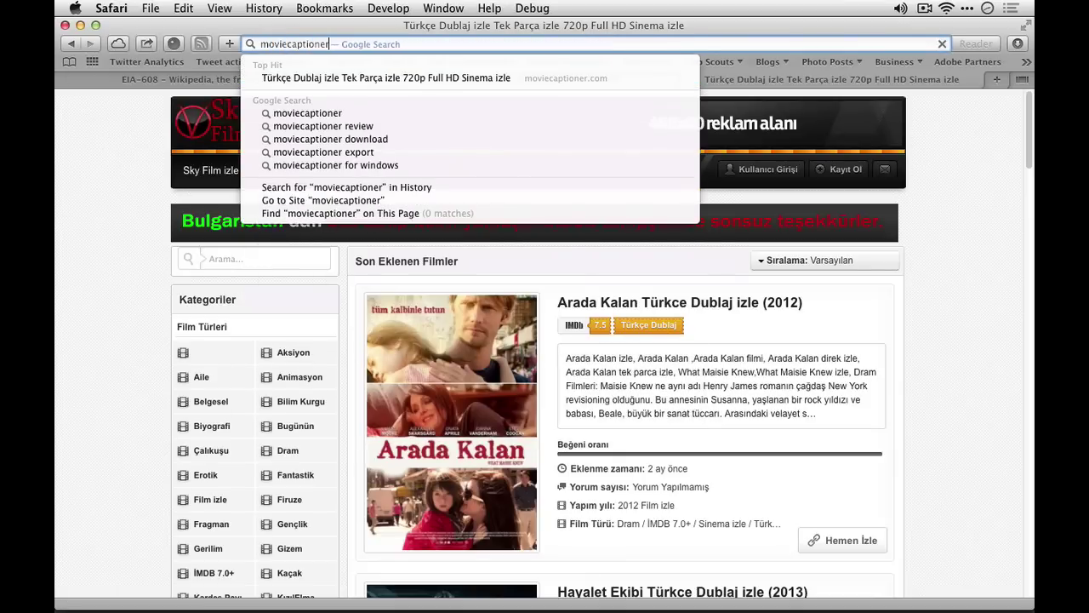
pyautogui.press('Return')
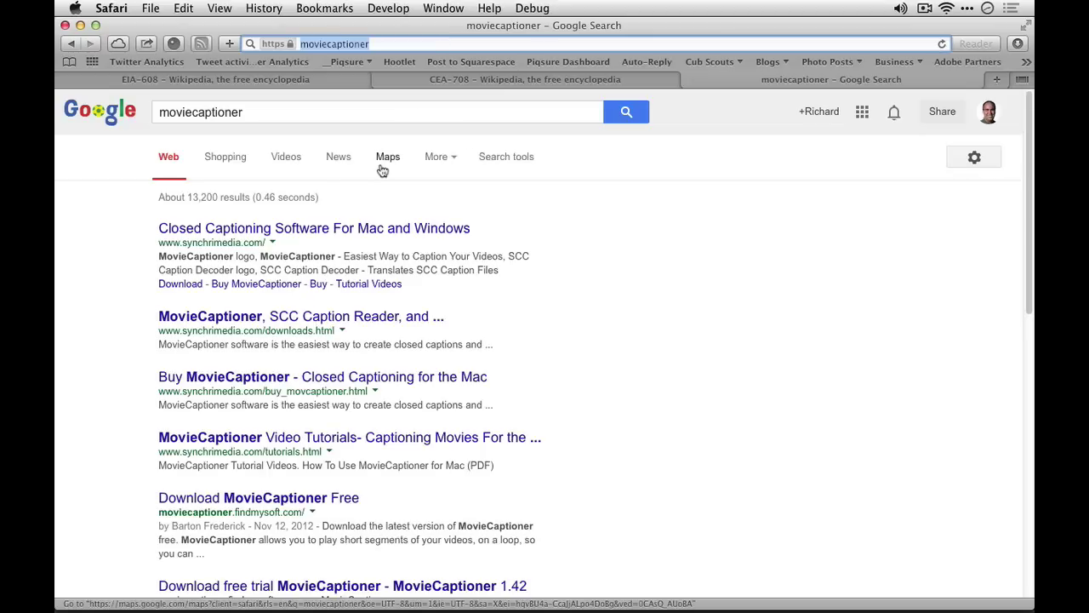
# Open the synchrimedia.com Buy page and scroll to the $99.95 single-user price table.
pyautogui.click(351, 228)
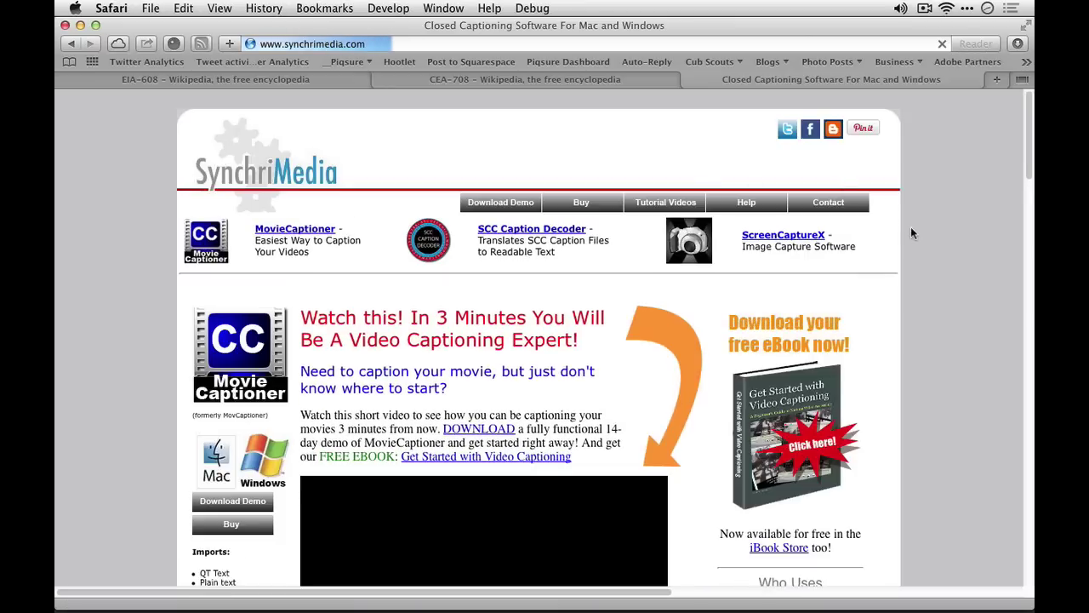
pyautogui.scroll(-5, 913, 239)
pyautogui.click(239, 306)
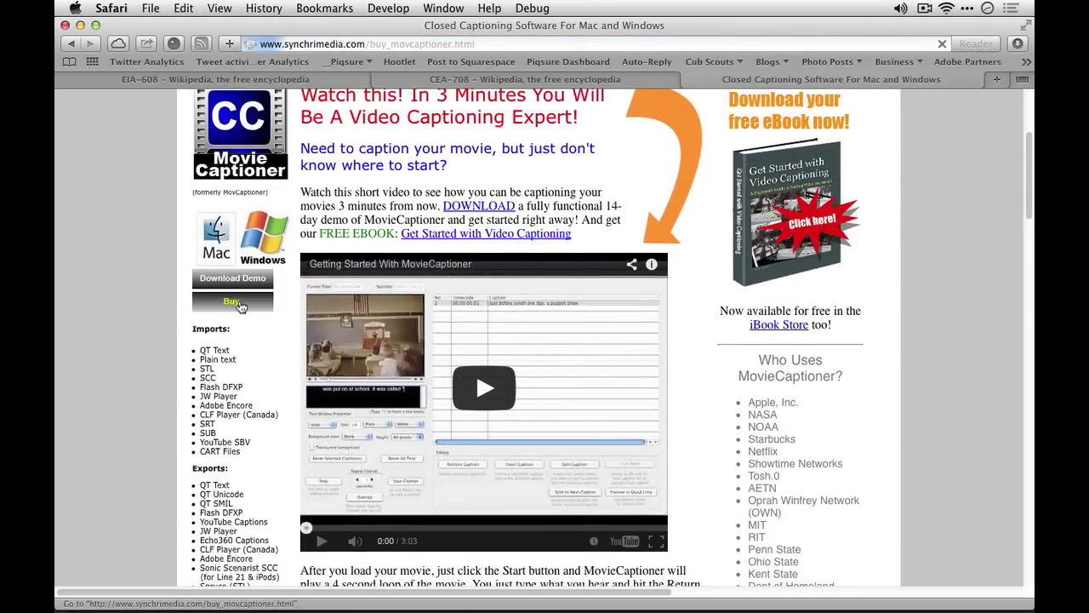
pyautogui.scroll(-8, 736, 286)
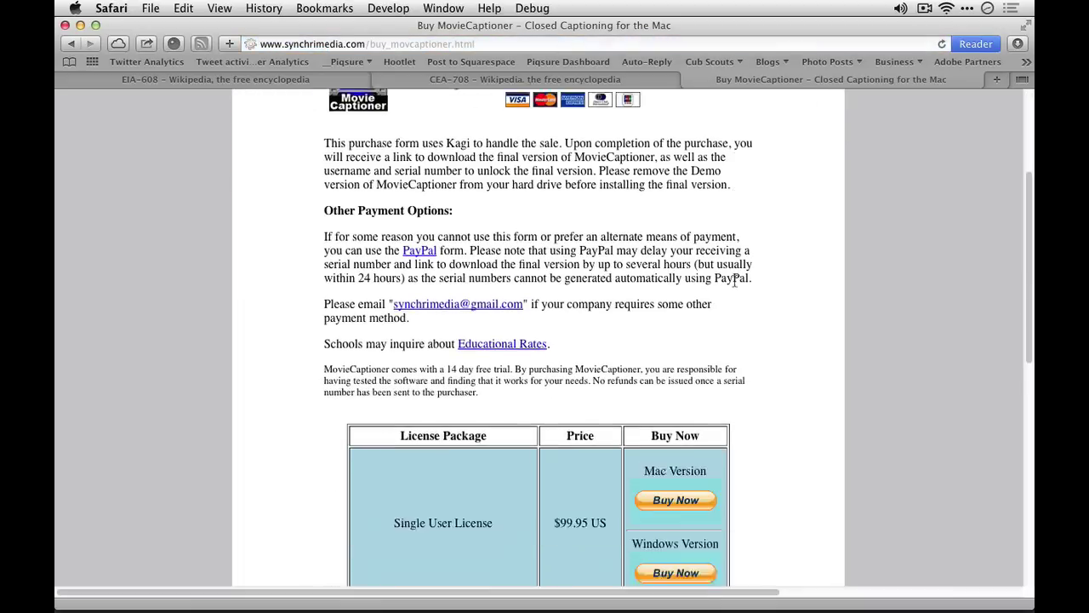
pyautogui.scroll(-3, 735, 286)
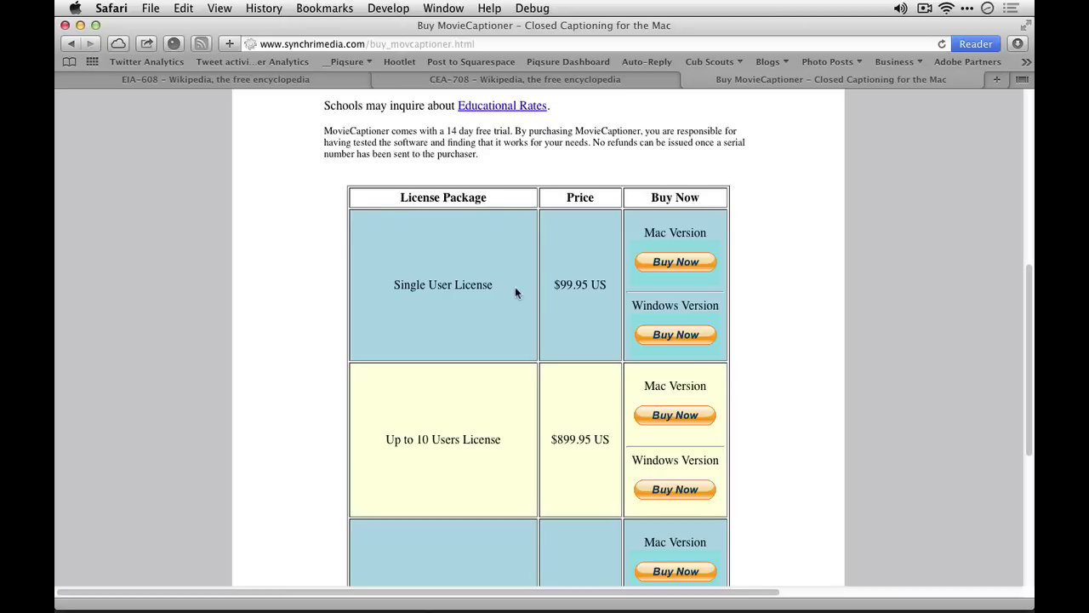
pyautogui.scroll(-3, 515, 292)
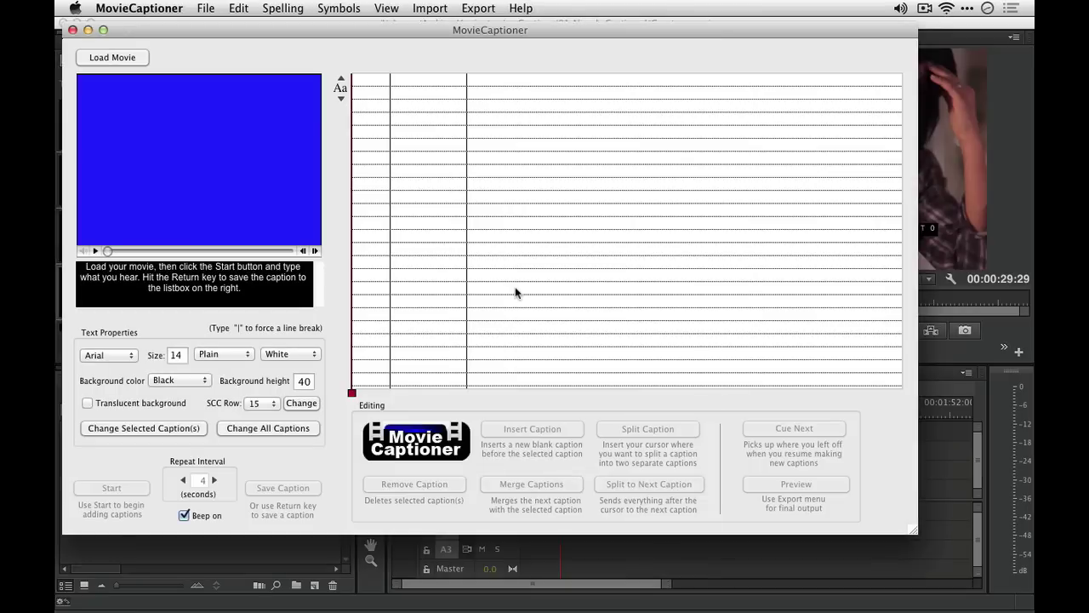
# Load NFCC_SPot.mov from Archive_Harrington/___Captions/01 Already Captioned and save the project as NFCC_SPot.mcpt.
pyautogui.click(109, 61)
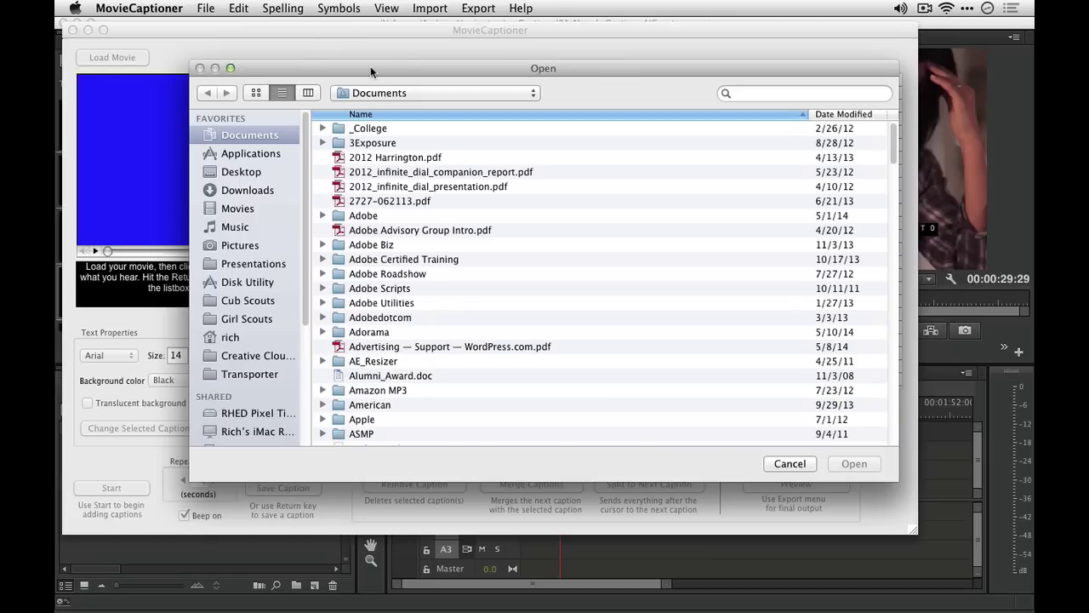
pyautogui.scroll(-8, 273, 251)
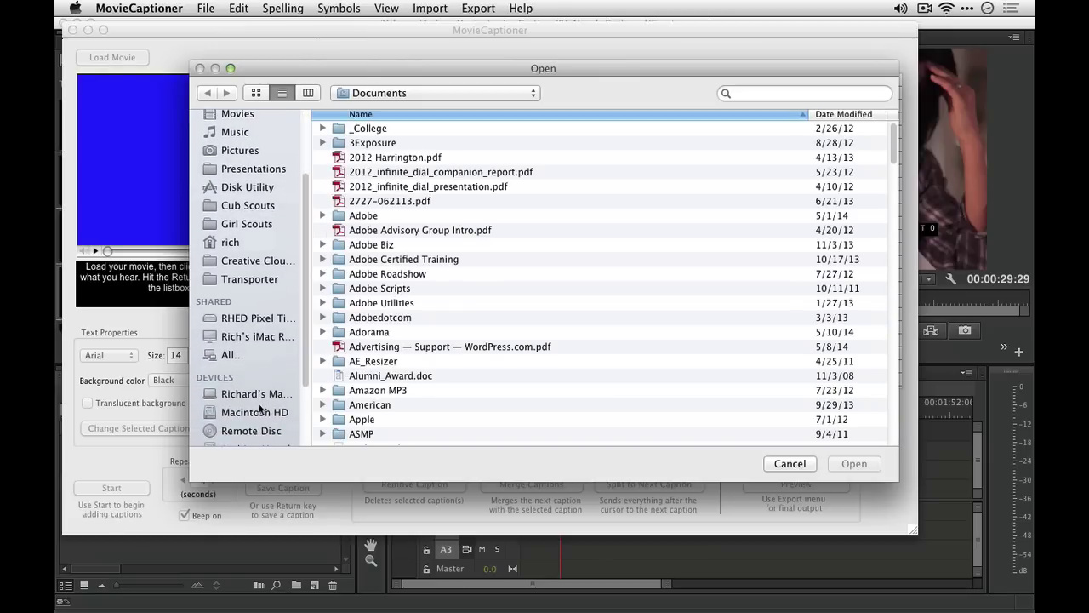
pyautogui.click(250, 364)
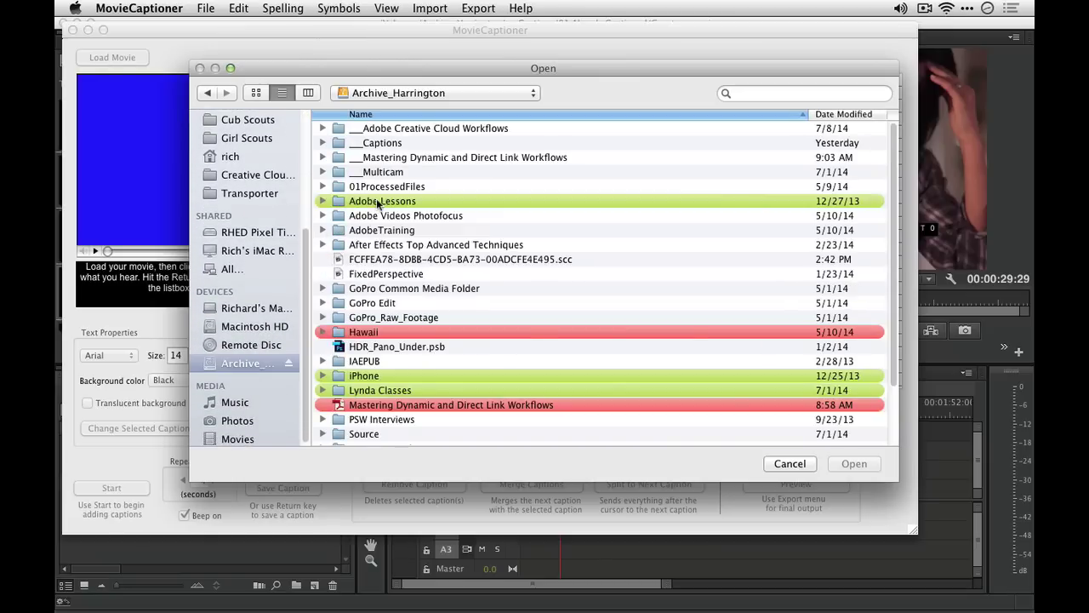
pyautogui.doubleClick(394, 144)
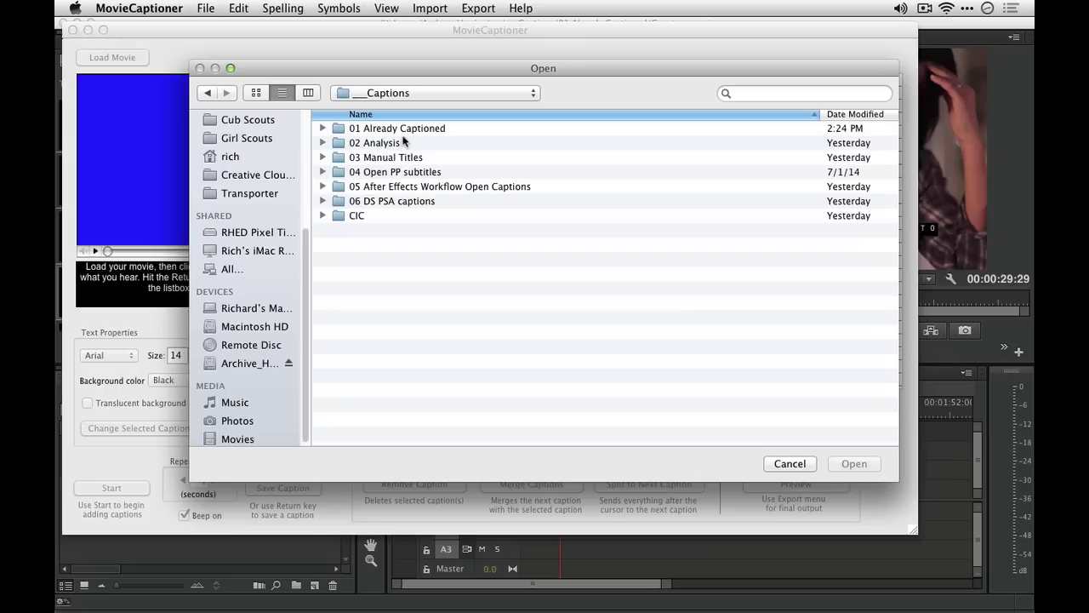
pyautogui.doubleClick(400, 131)
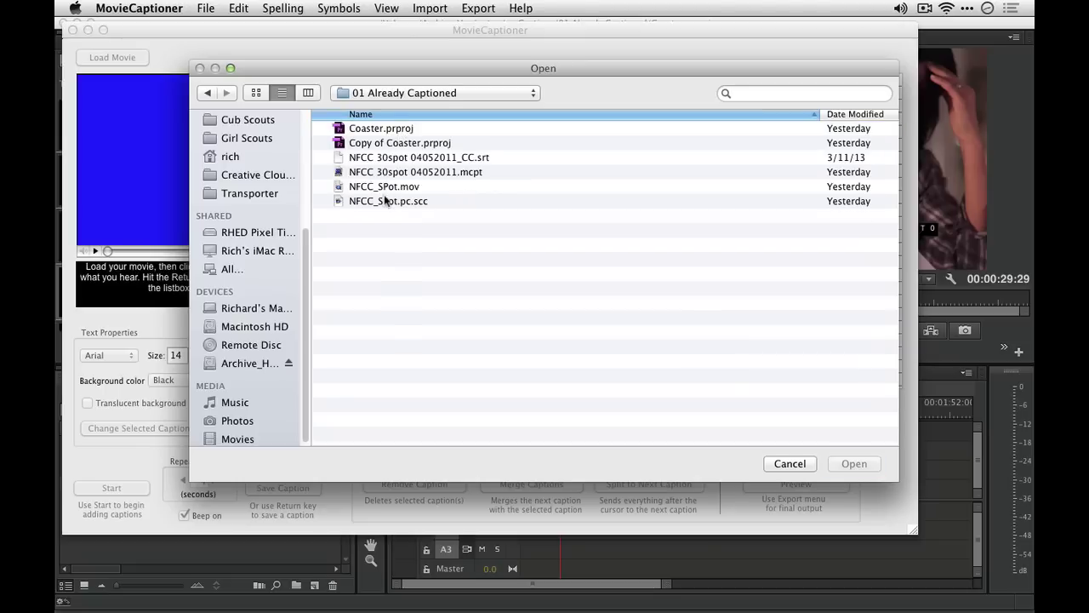
pyautogui.click(382, 187)
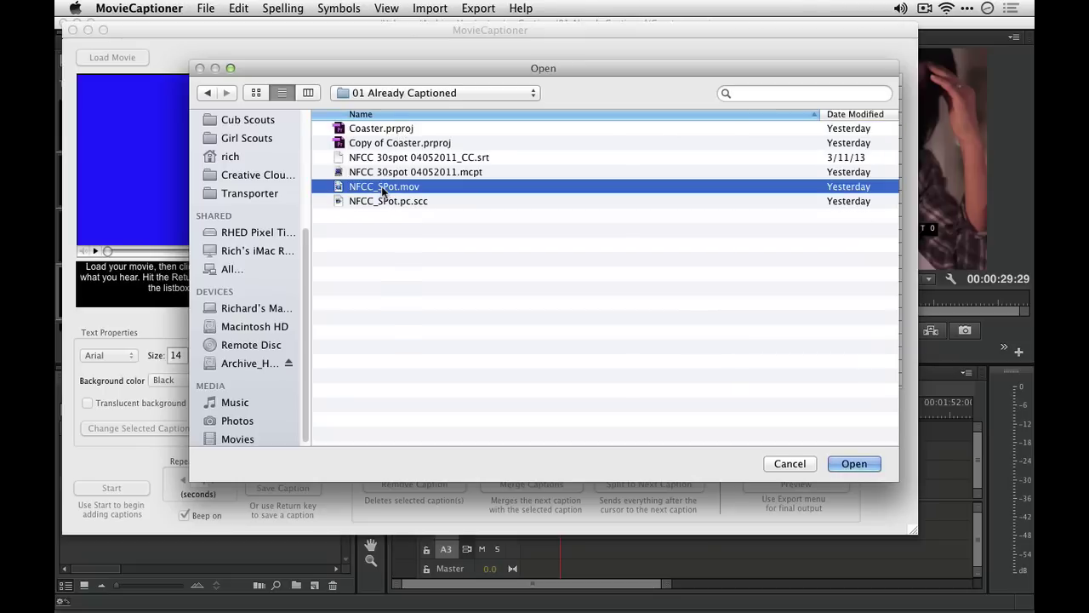
pyautogui.press('Return')
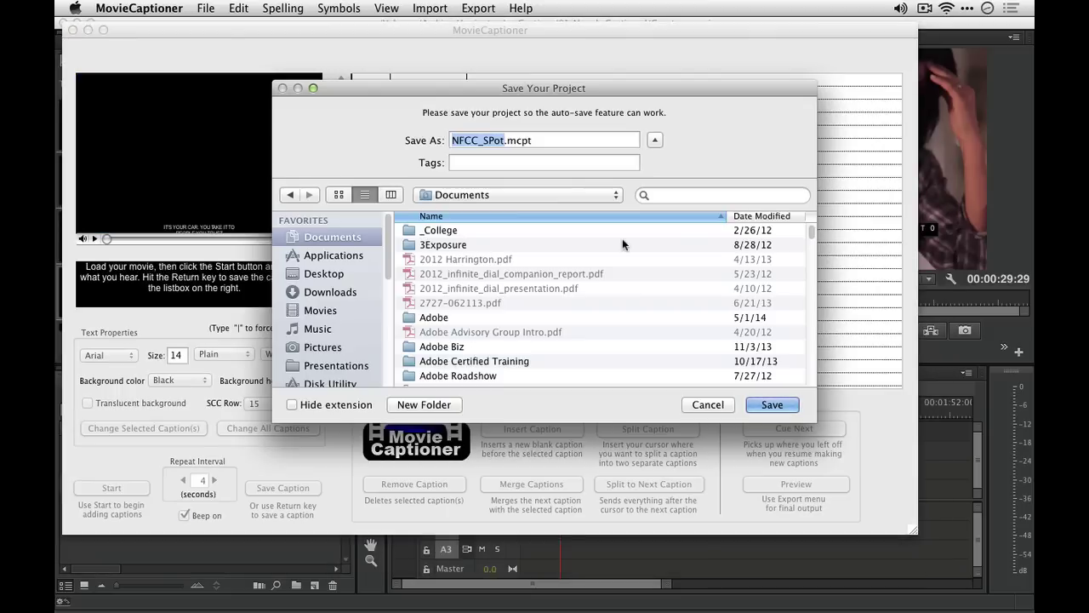
pyautogui.press('Return')
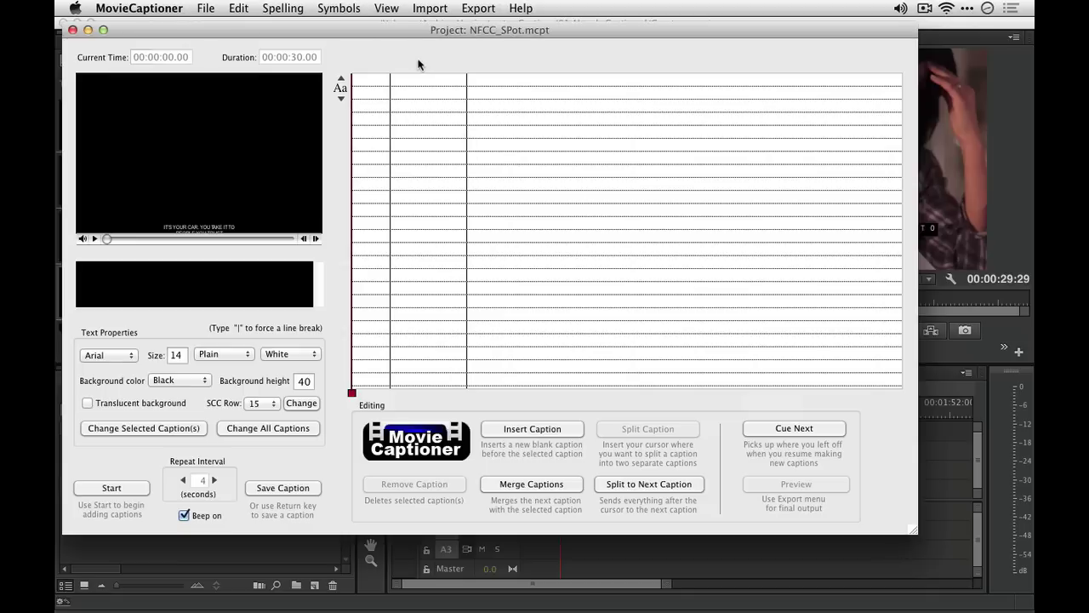
# Browse the Edit and View menus, then review the Export menu's caption formats including SCC.
pyautogui.click(284, 7)
pyautogui.moveTo(246, 7)
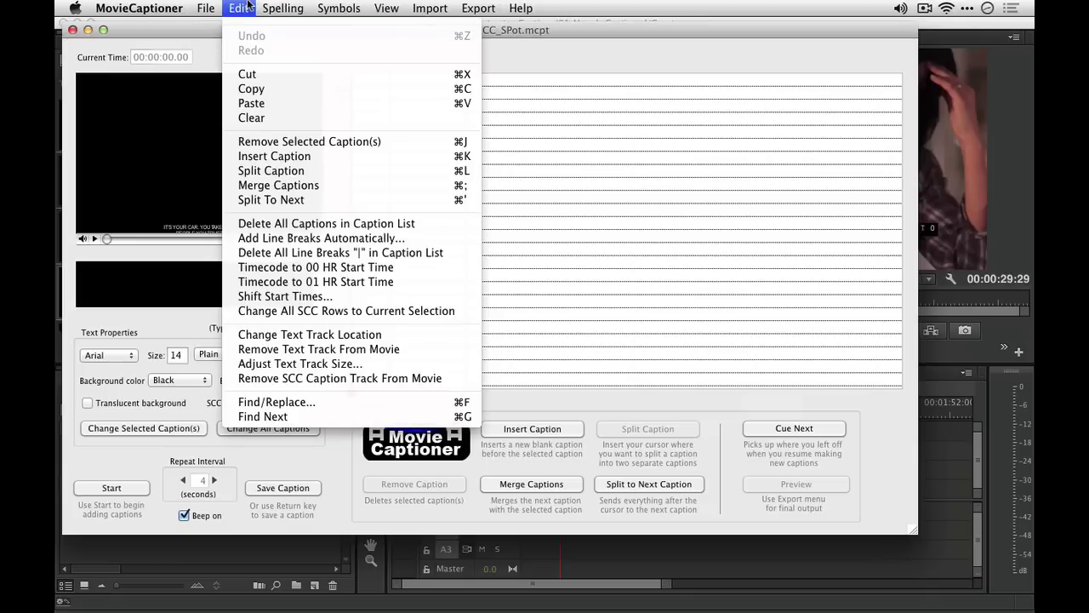
pyautogui.moveTo(235, 5)
pyautogui.moveTo(478, 7)
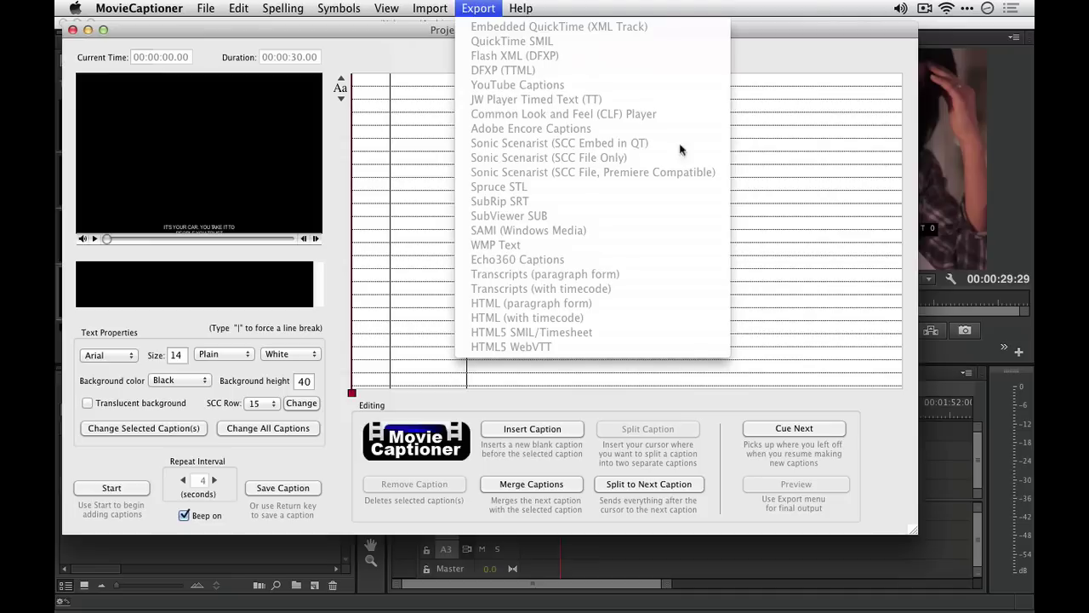
# Dismiss the export list and close the MovieCaptioner project with Don't Save.
pyautogui.click(770, 158)
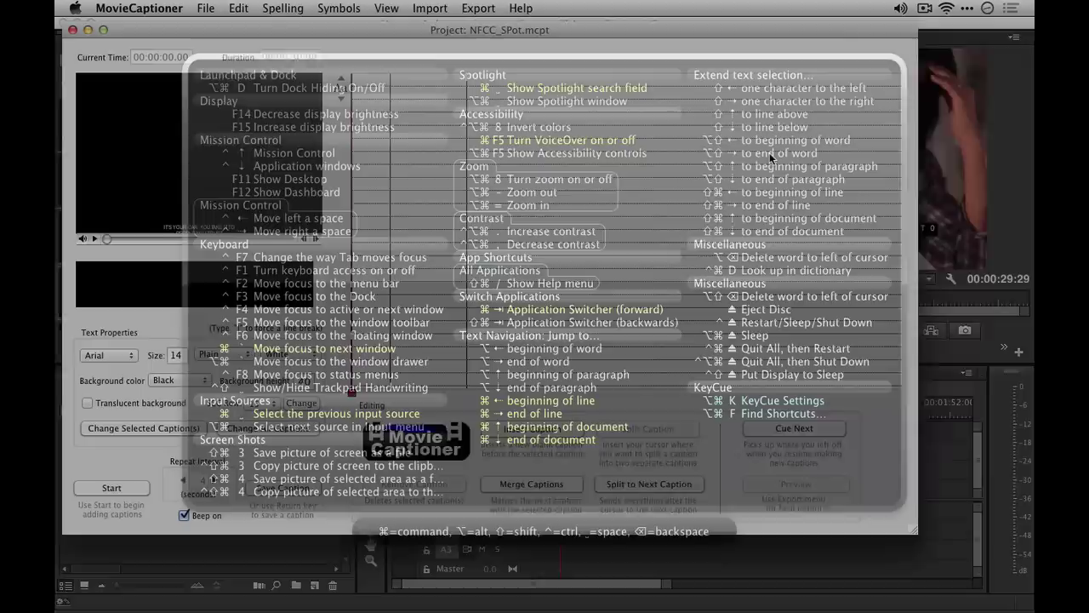
pyautogui.press('super+w')
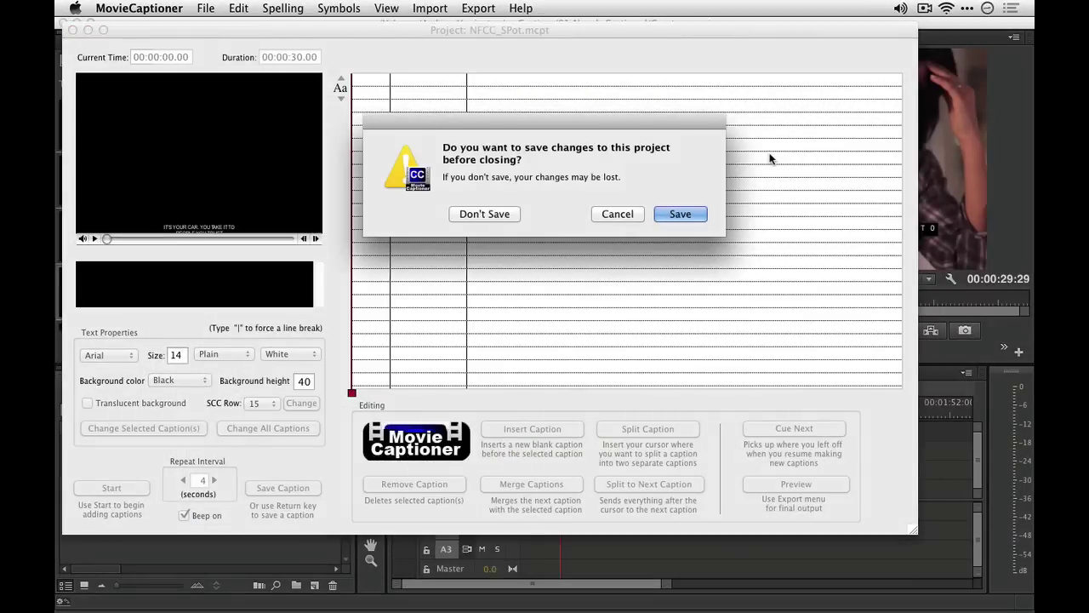
pyautogui.click(468, 213)
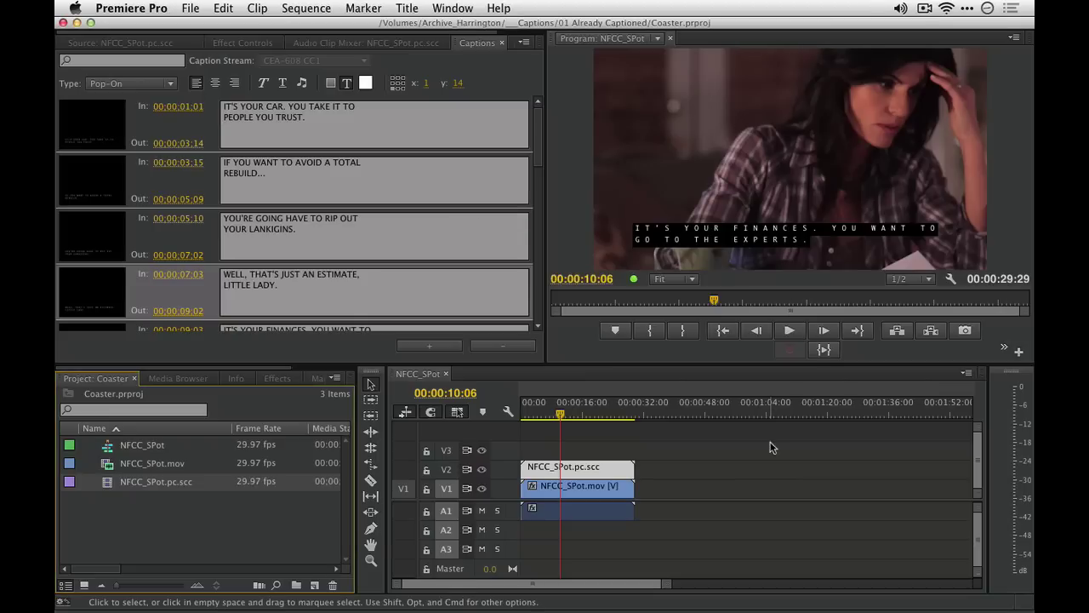
# Delete the NFCC_SPot.pc.scc clip from V2, then drag the SCC file back toward V2.
pyautogui.click(621, 471)
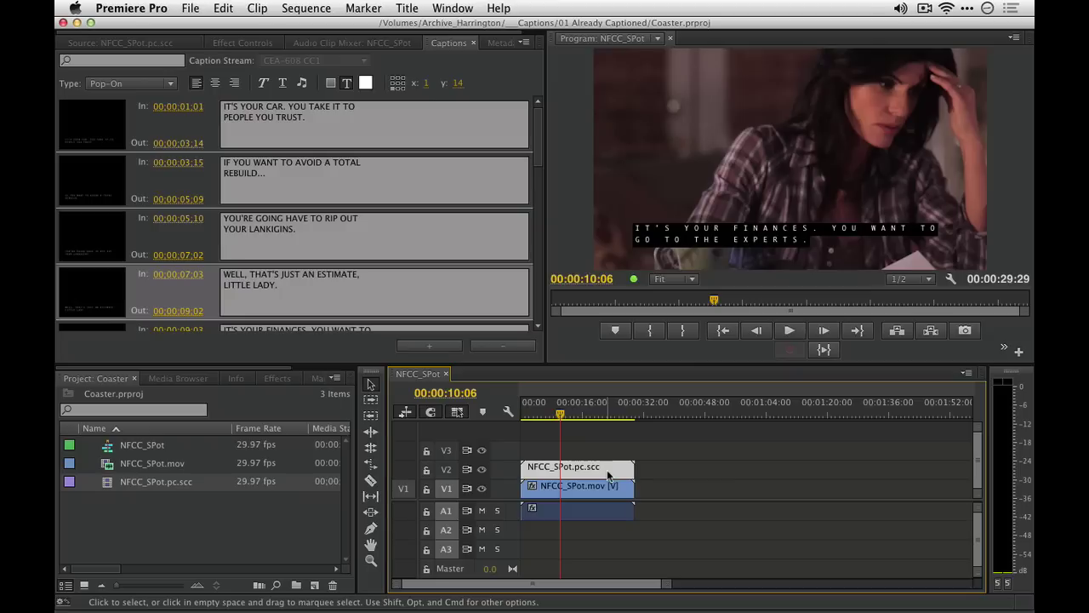
pyautogui.press('Delete')
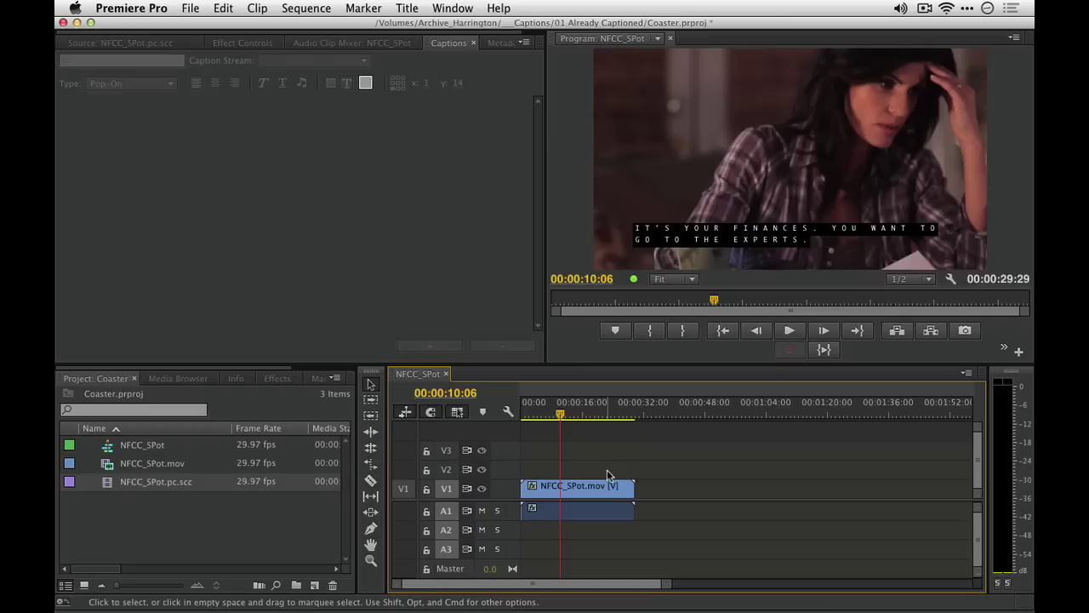
pyautogui.click(141, 521)
pyautogui.click(112, 485)
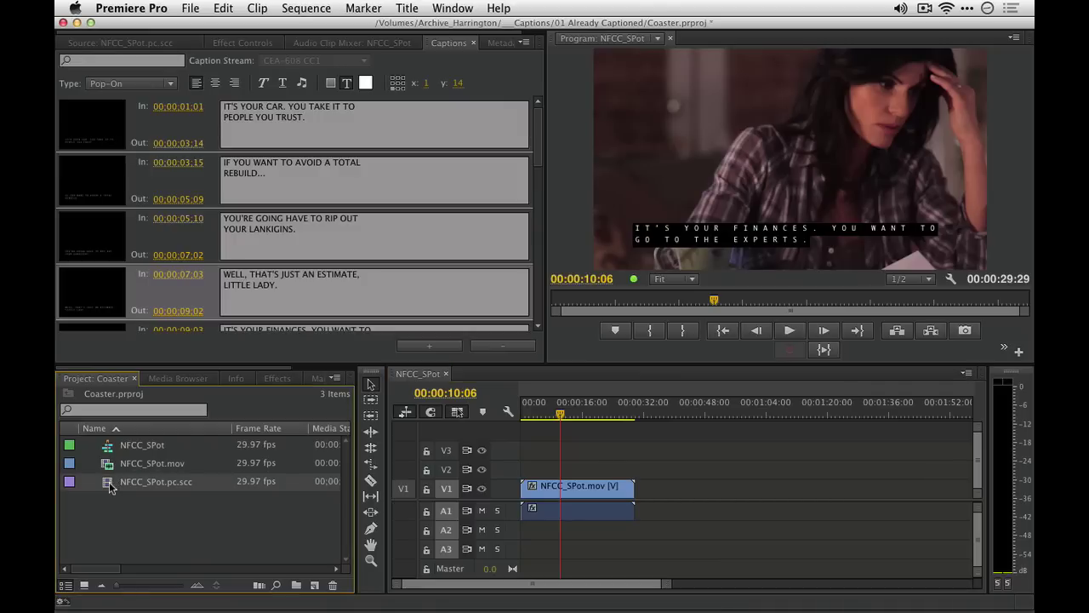
pyautogui.moveTo(109, 487); pyautogui.dragTo(519, 475)
# Rewind, lower the volume, disable the Closed Captioning Display, and play back briefly.
pyautogui.moveTo(560, 414); pyautogui.dragTo(514, 423)
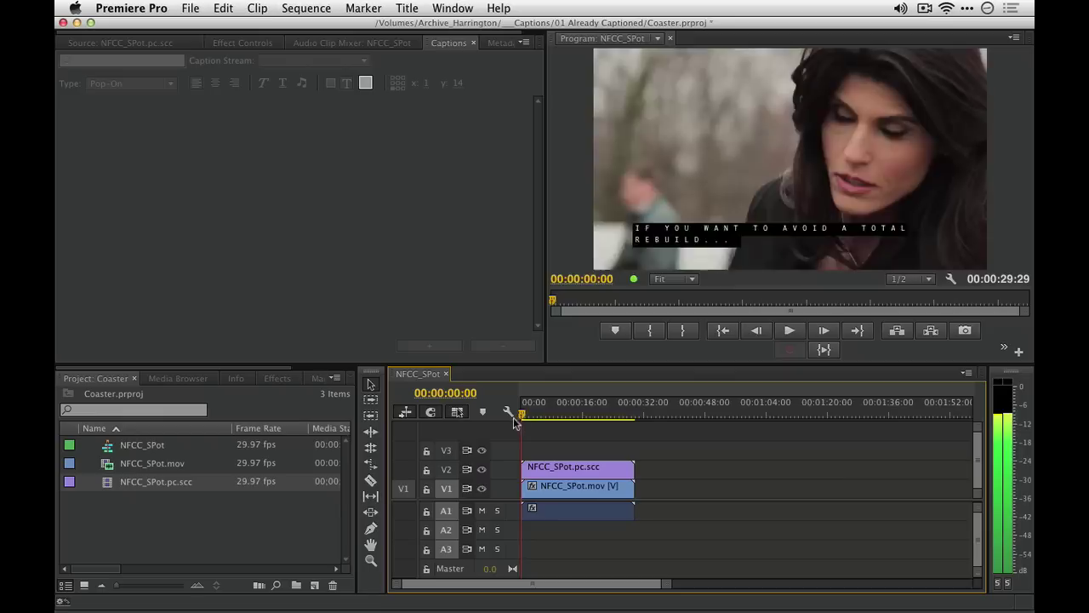
pyautogui.press('XF86AudioLowerVolume')
pyautogui.press('XF86AudioLowerVolume')
pyautogui.press('XF86AudioLowerVolume')
pyautogui.press('XF86AudioLowerVolume')
pyautogui.press('XF86AudioLowerVolume')
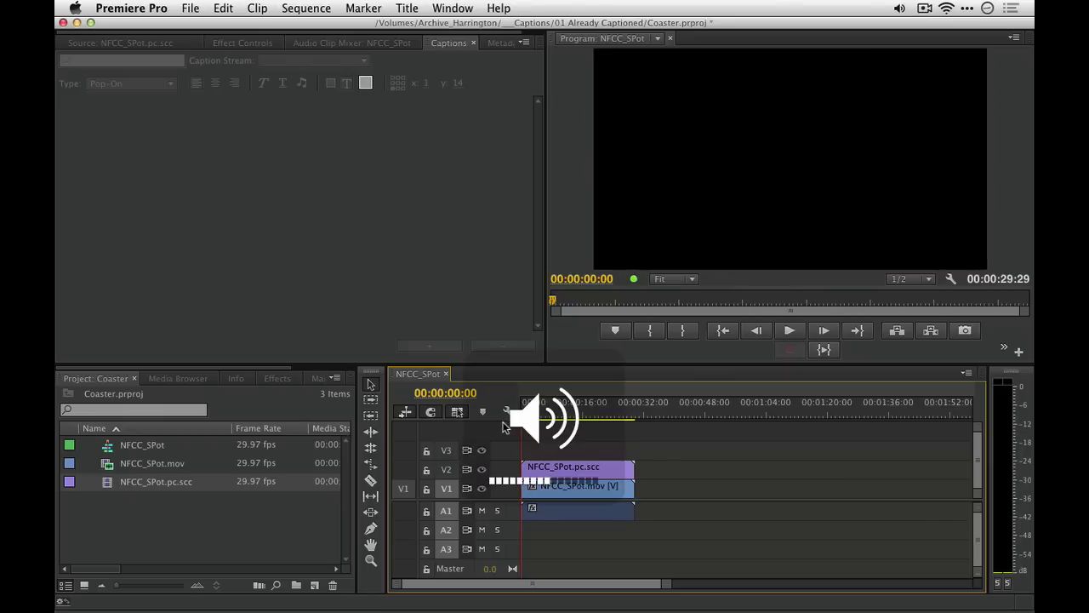
pyautogui.click(950, 278)
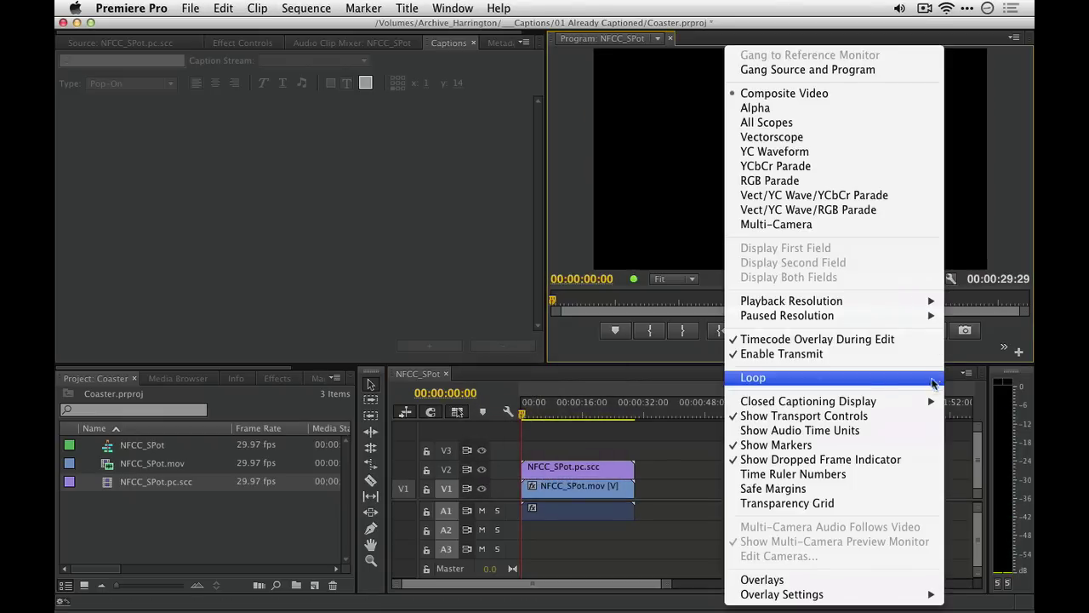
pyautogui.moveTo(931, 401)
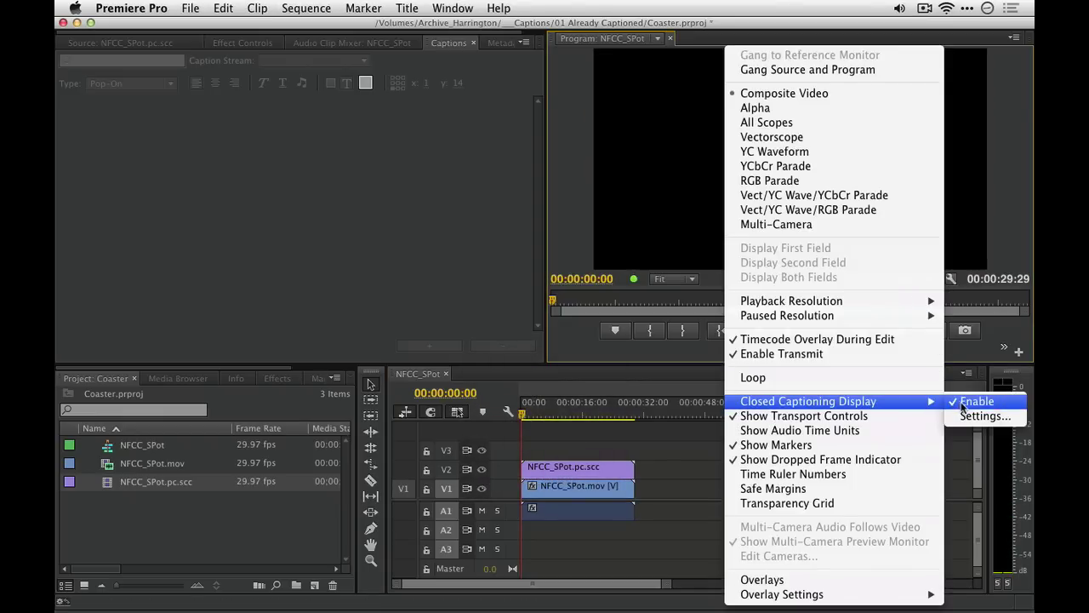
pyautogui.click(963, 408)
pyautogui.press('space')
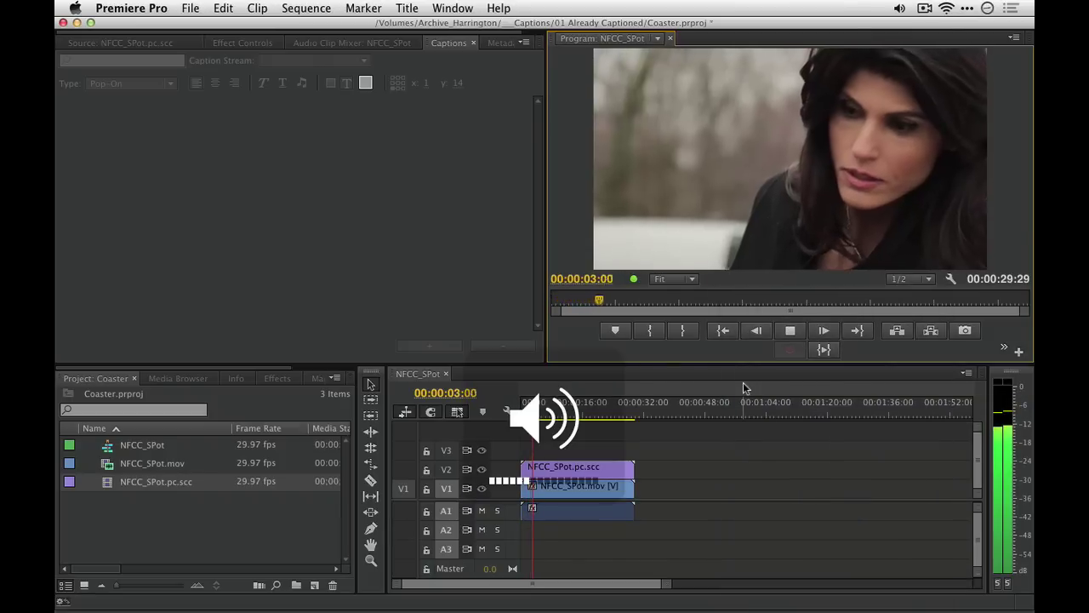
pyautogui.press('space')
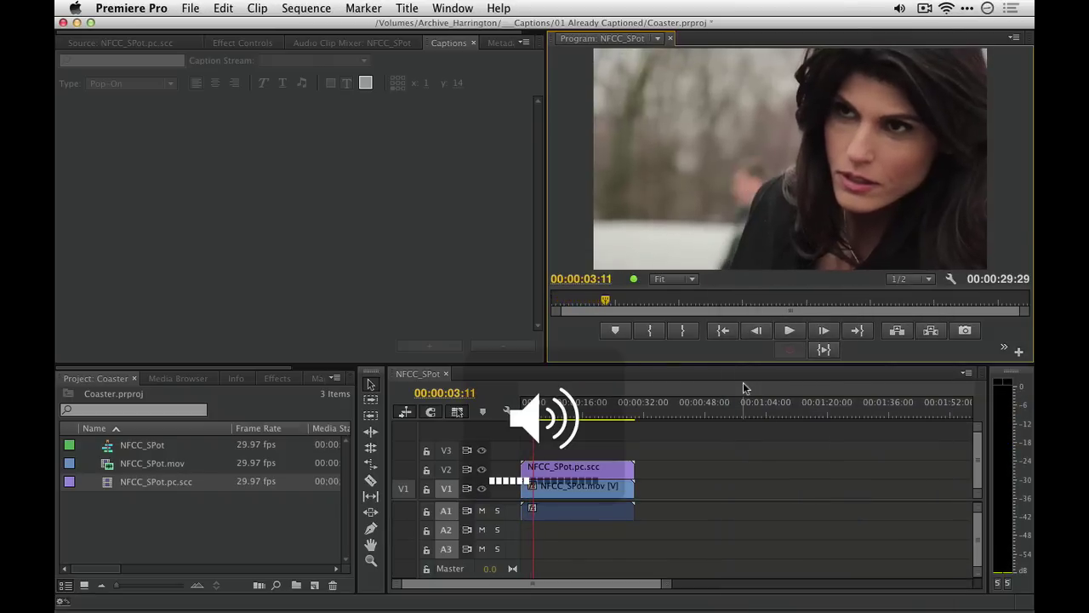
# Re-enable the Closed Captioning Display so captions show over the video.
pyautogui.click(952, 277)
pyautogui.moveTo(921, 403)
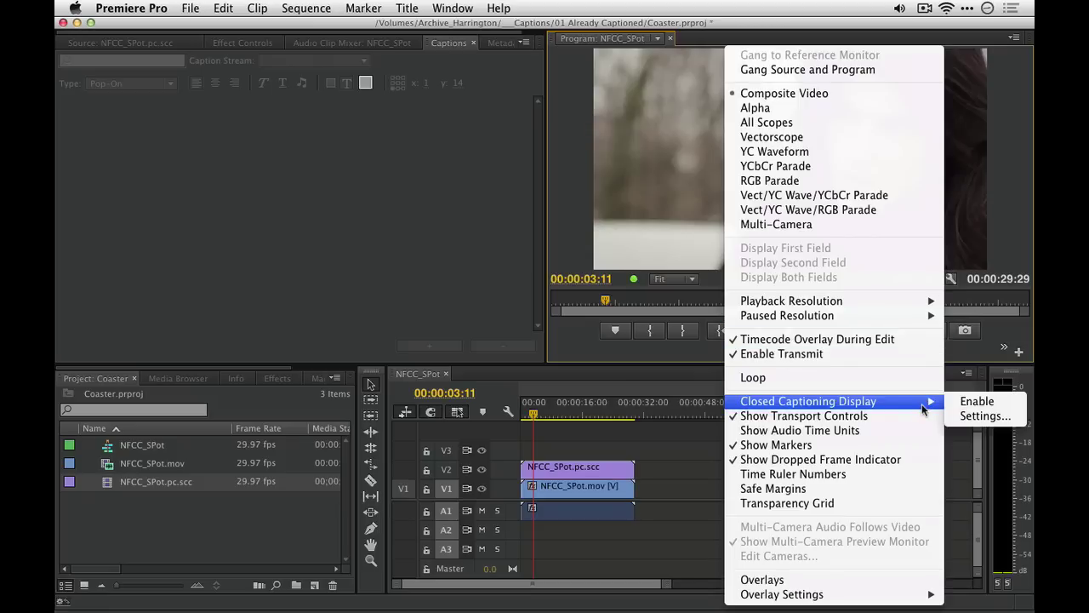
pyautogui.click(981, 398)
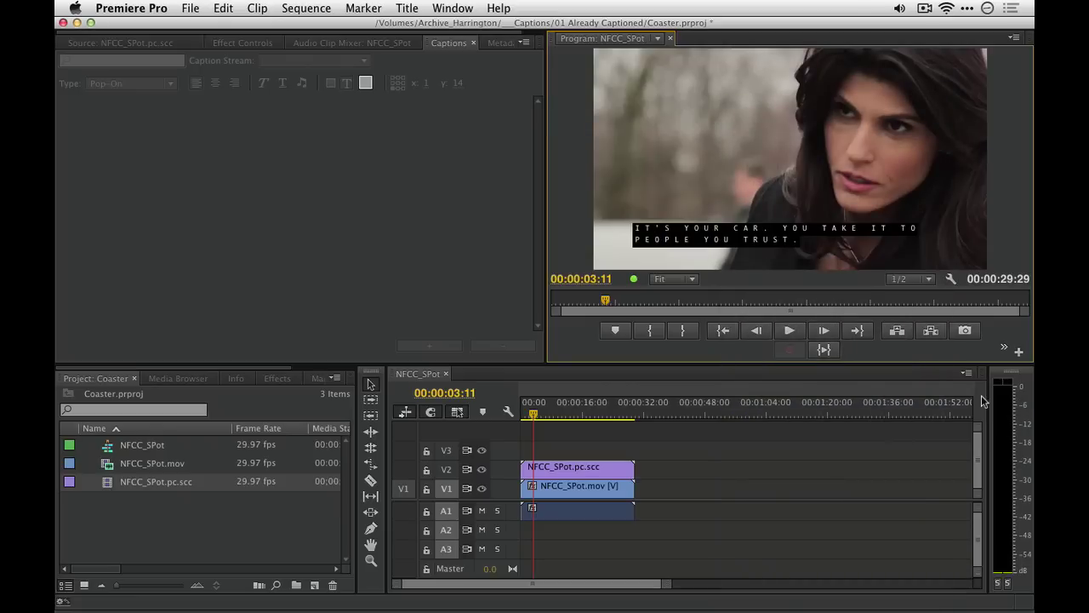
pyautogui.click(952, 279)
pyautogui.moveTo(927, 401)
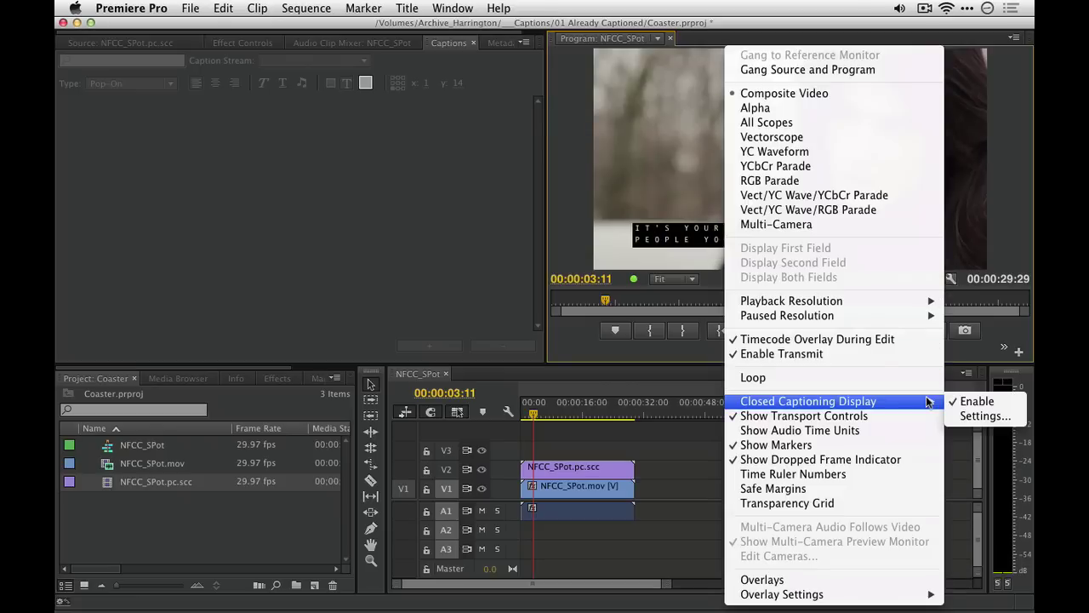
pyautogui.click(983, 415)
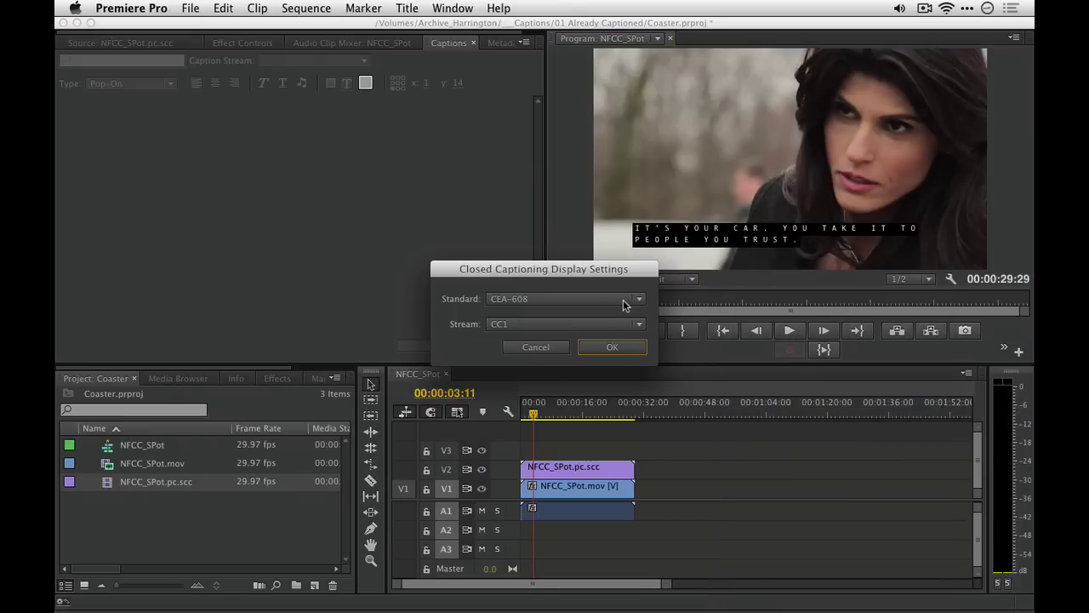
pyautogui.click(621, 299)
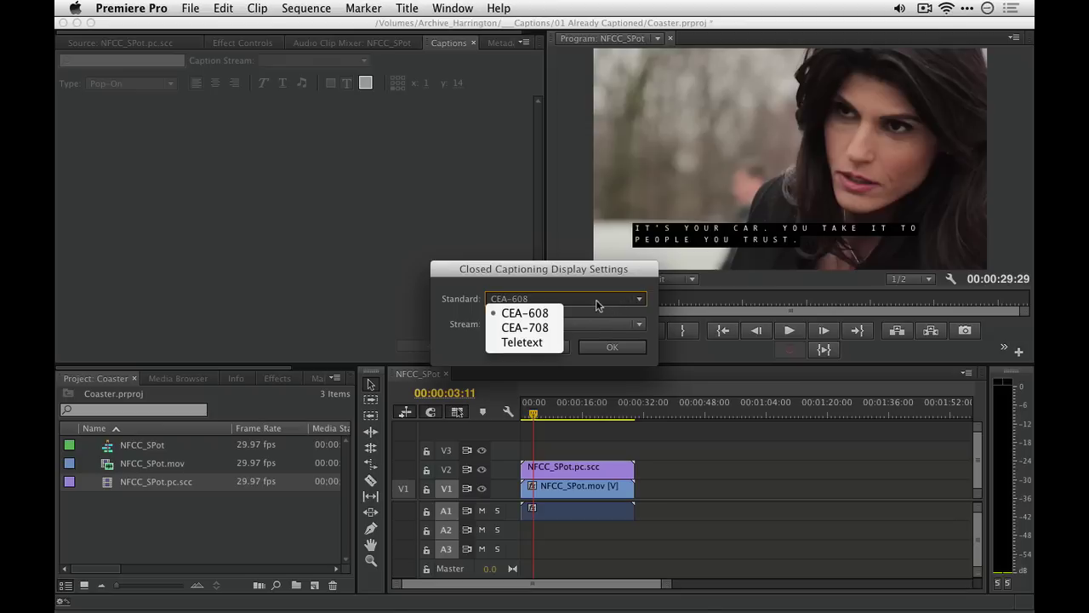
pyautogui.click(584, 332)
pyautogui.click(584, 330)
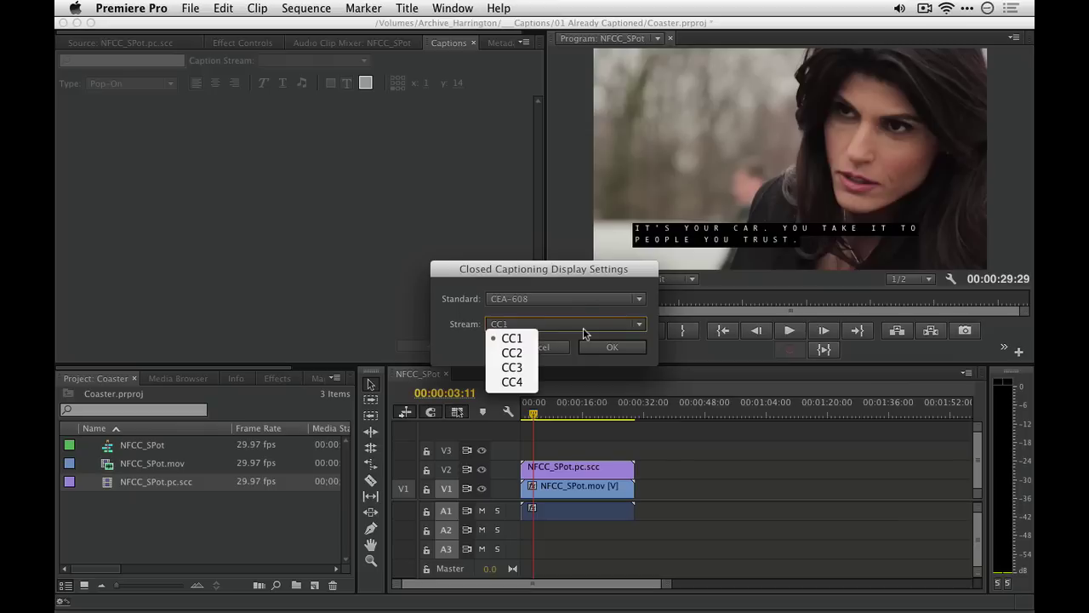
pyautogui.click(578, 307)
pyautogui.click(579, 307)
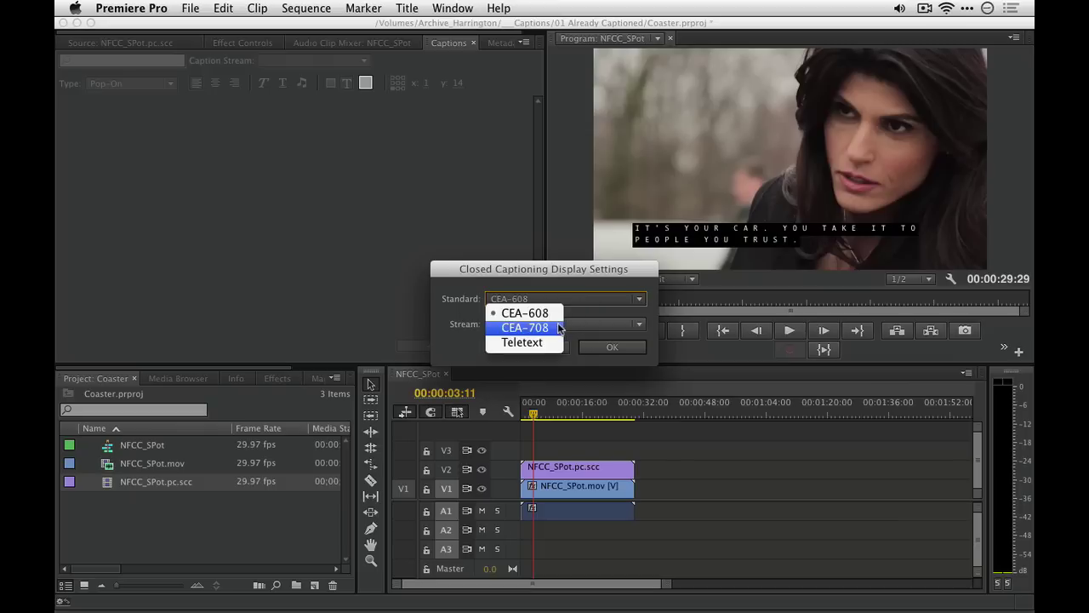
pyautogui.click(559, 328)
pyautogui.click(559, 328)
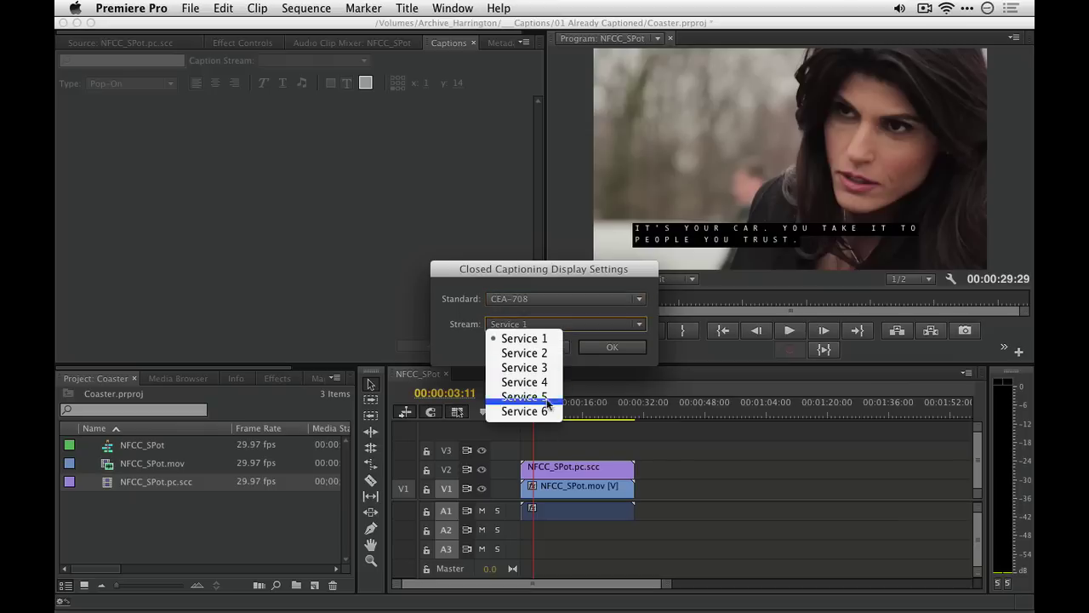
pyautogui.click(564, 302)
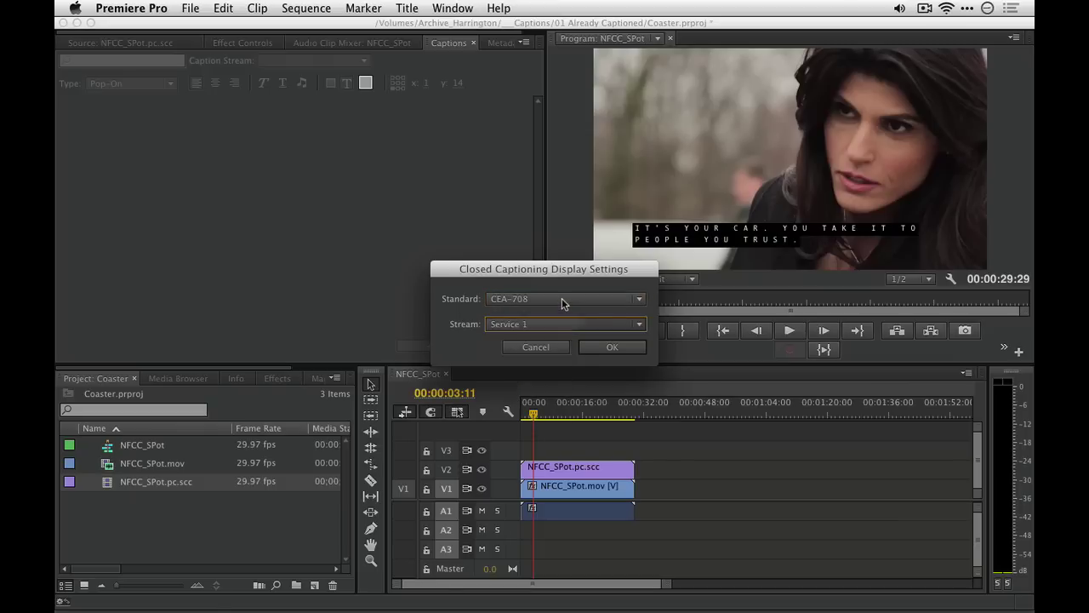
pyautogui.click(561, 302)
pyautogui.click(546, 313)
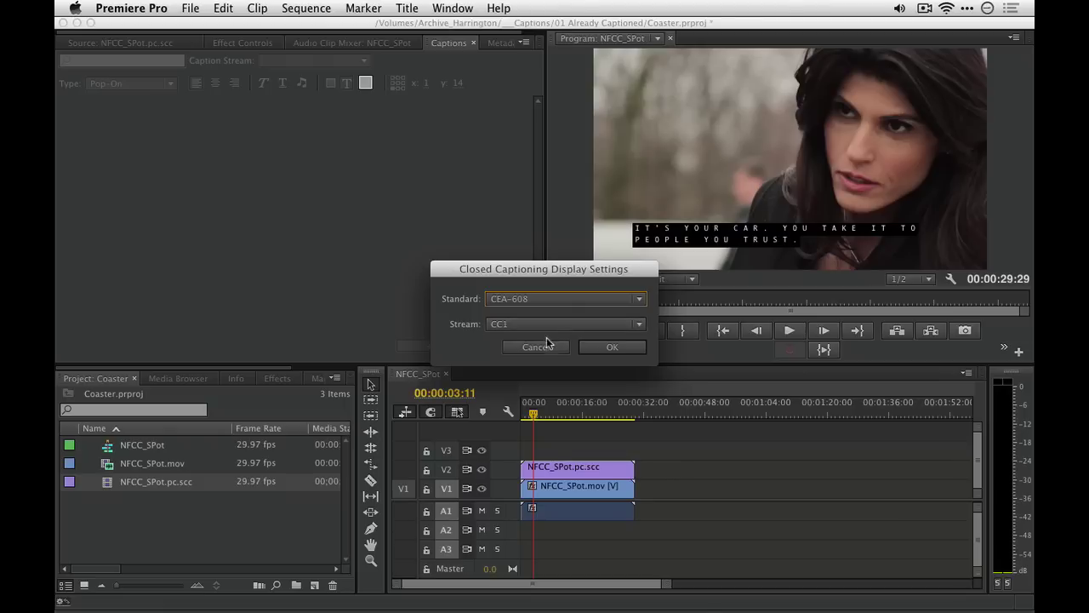
pyautogui.click(537, 343)
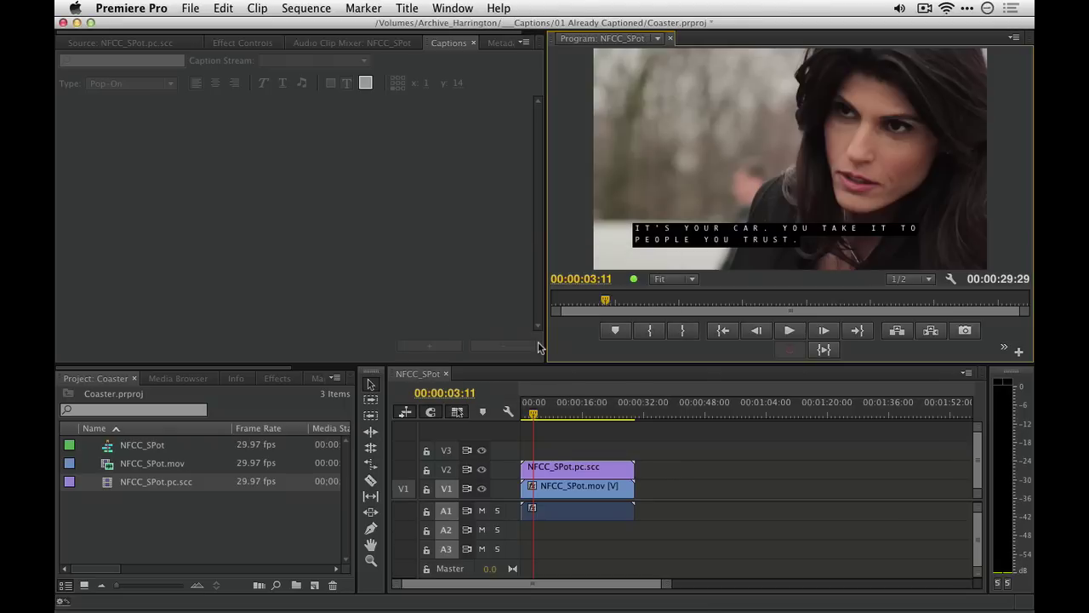
# Load the NFCC_SPot.pc.scc captions, select the V2 clip, and play from the start to 00:00:29:29.
pyautogui.click(535, 423)
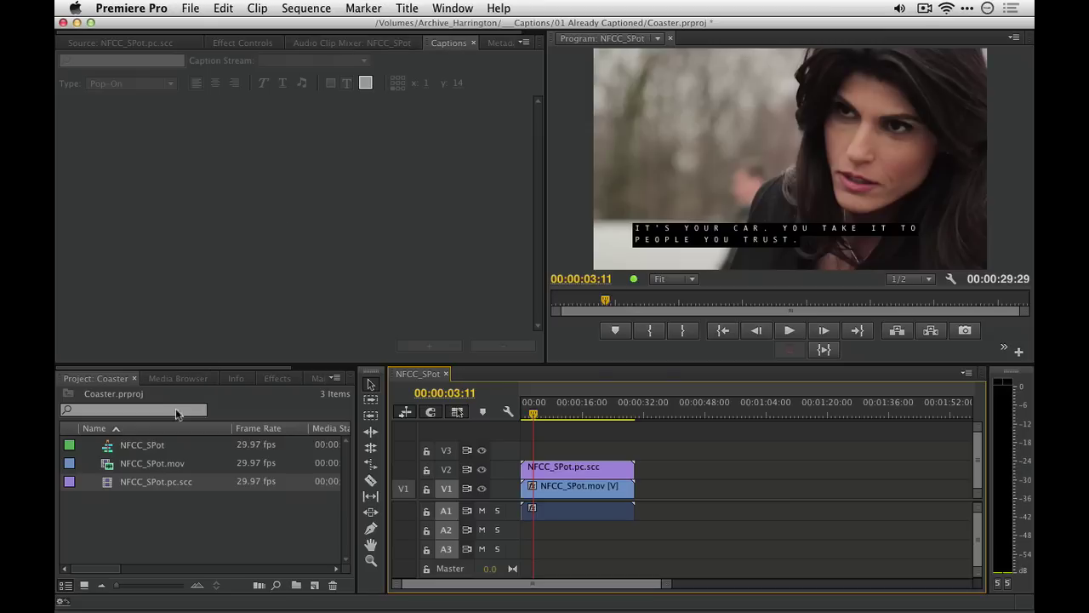
pyautogui.click(109, 490)
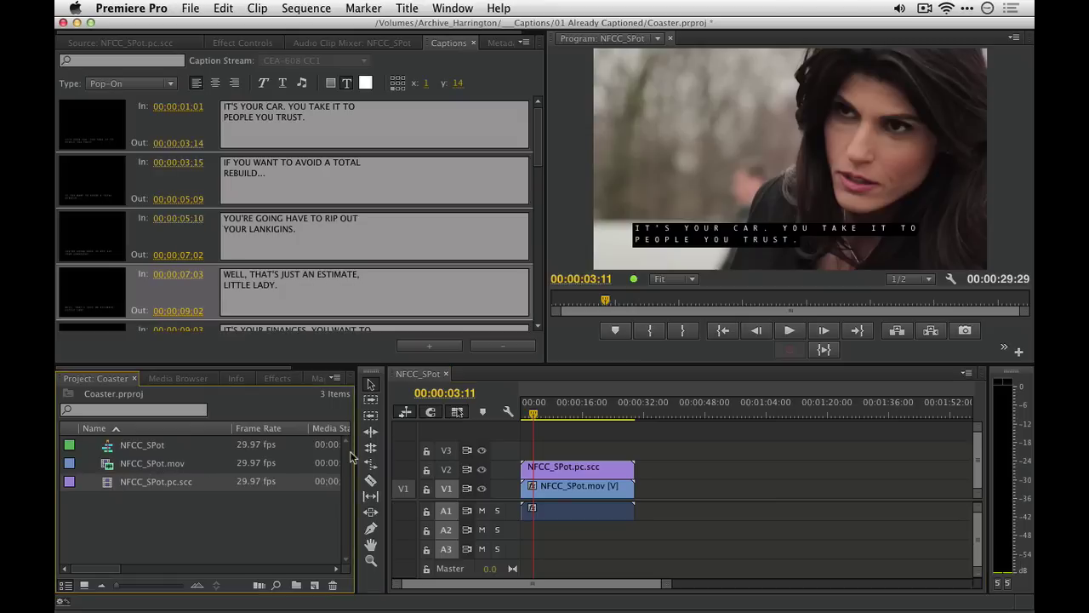
pyautogui.click(539, 466)
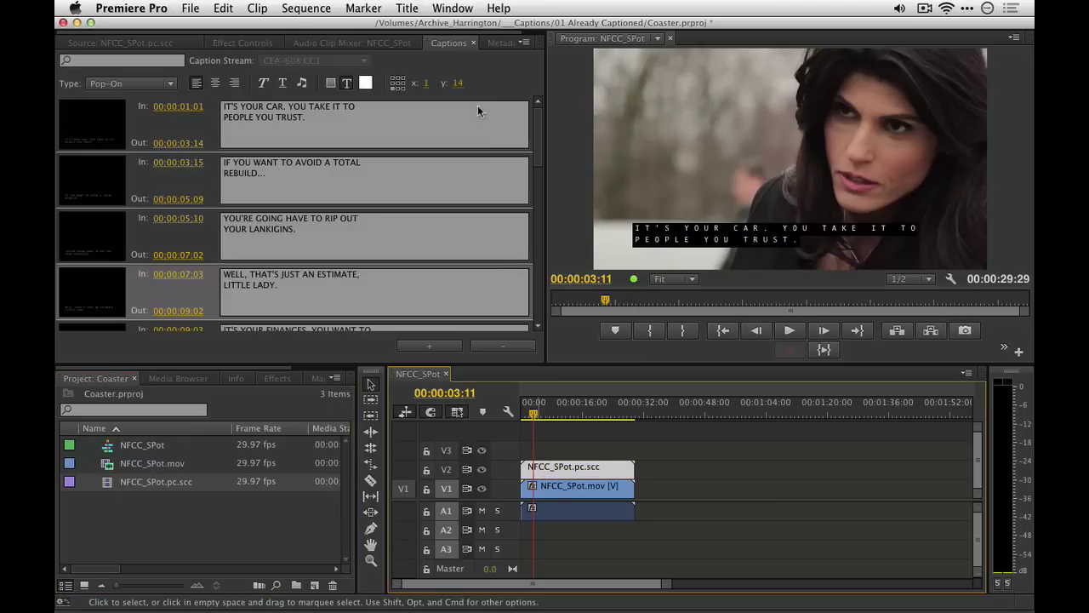
pyautogui.click(452, 8)
pyautogui.press('Escape')
pyautogui.click(452, 8)
pyautogui.click(452, 8)
pyautogui.click(521, 419)
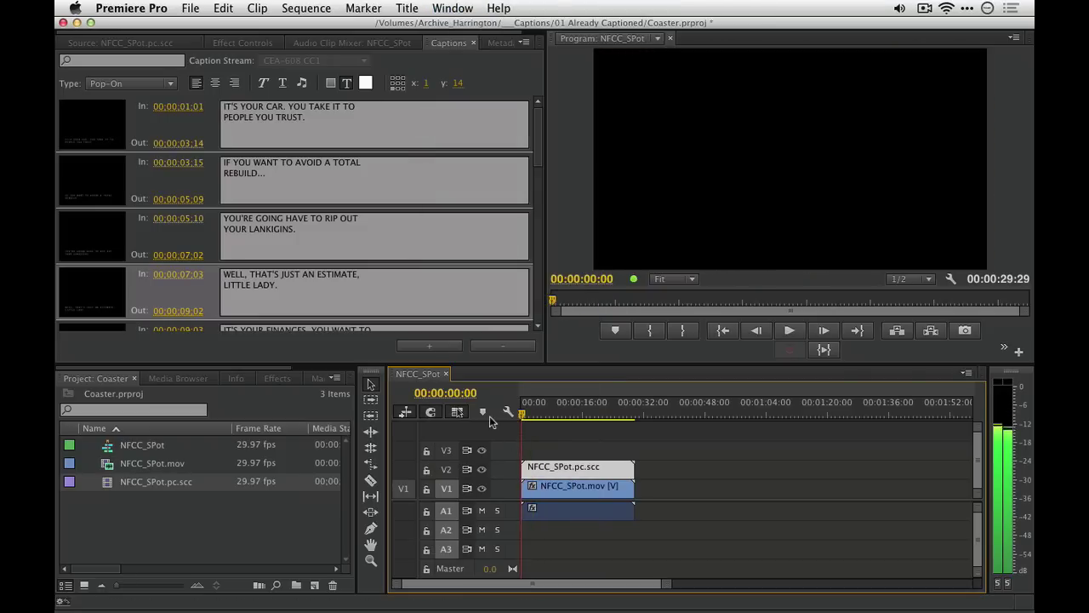
pyautogui.press('space')
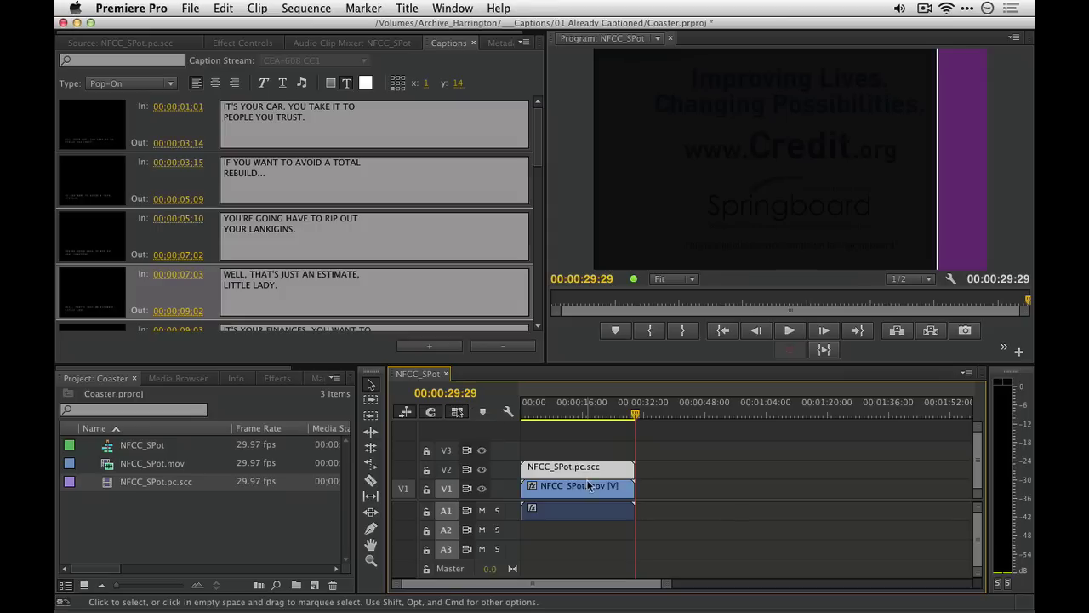
# Play the sequence from the start and stop at the misspelled third caption.
pyautogui.click(570, 413)
pyautogui.moveTo(570, 413); pyautogui.dragTo(511, 414)
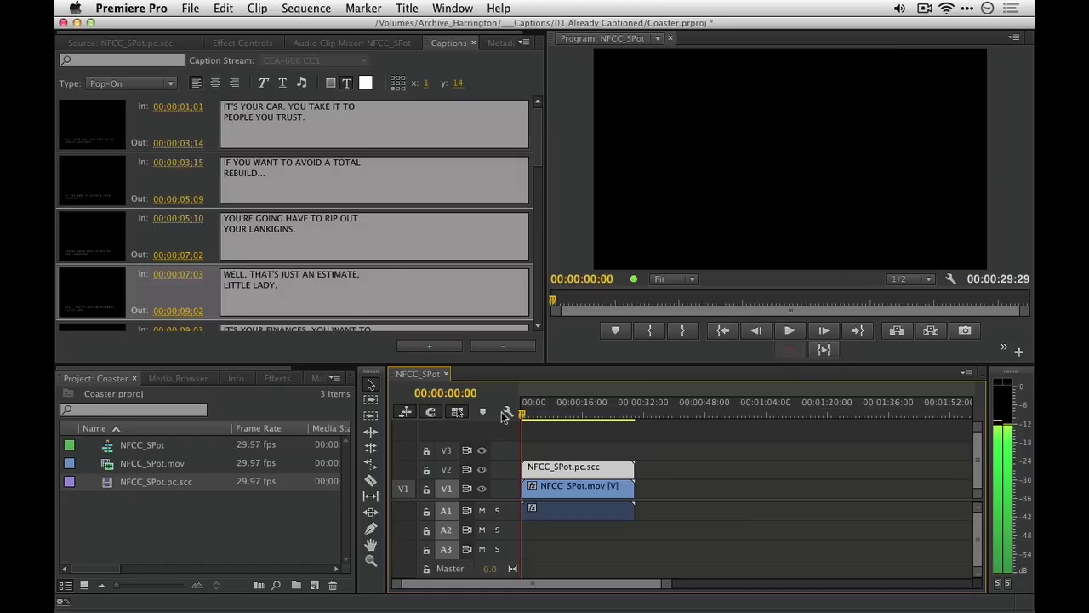
pyautogui.press('space')
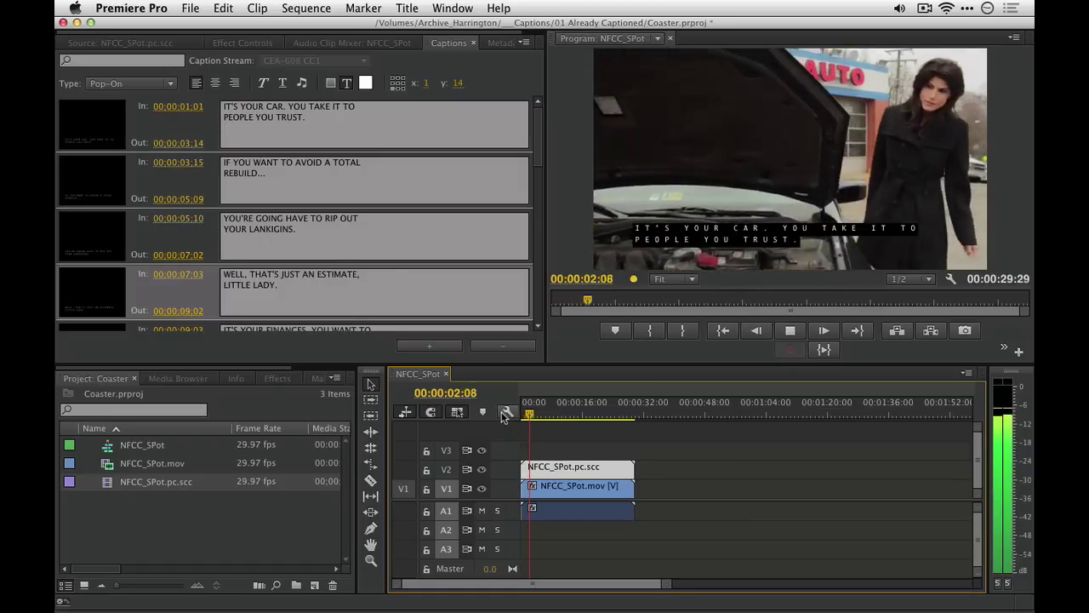
pyautogui.press('space')
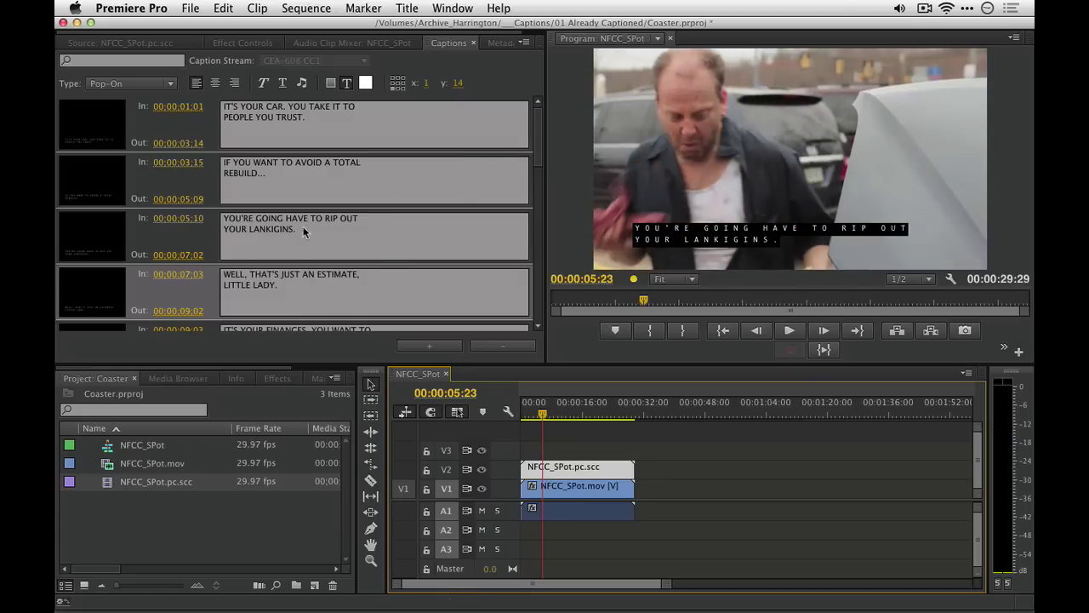
# Replace LANKIGINS in the third caption with 'LINKAGE.'.
pyautogui.click(265, 232)
pyautogui.doubleClick(264, 232)
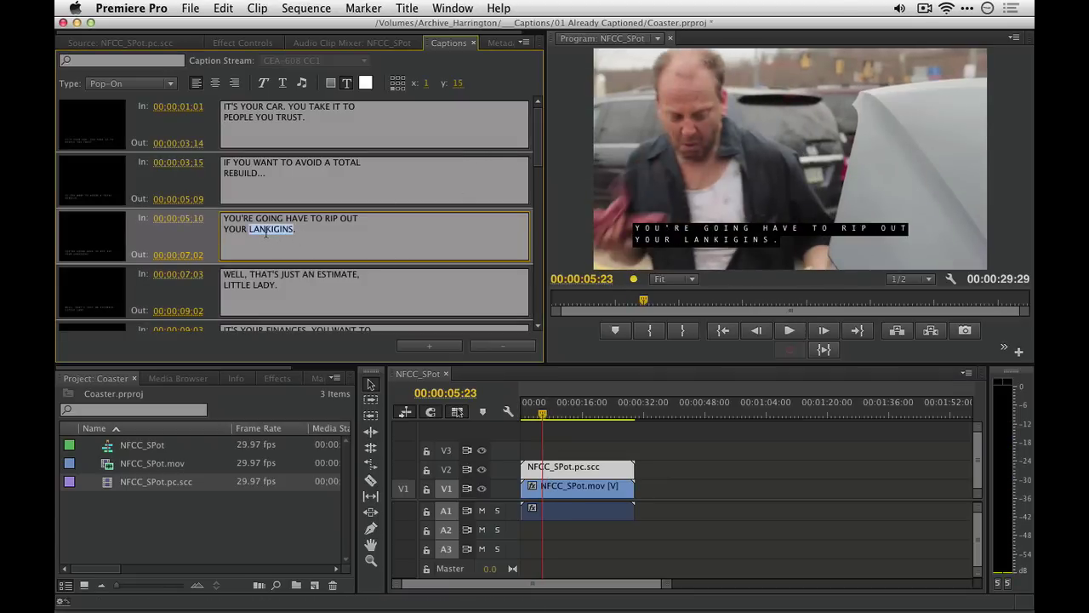
pyautogui.write('IN')
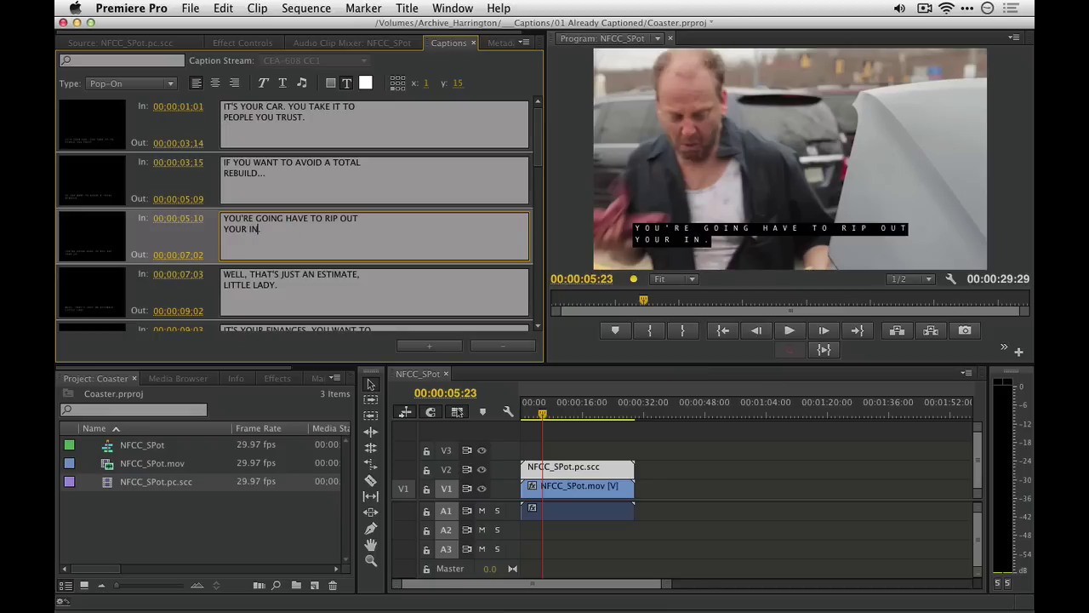
pyautogui.press('BackSpace')
pyautogui.press('BackSpace')
pyautogui.write('LINKAGE')
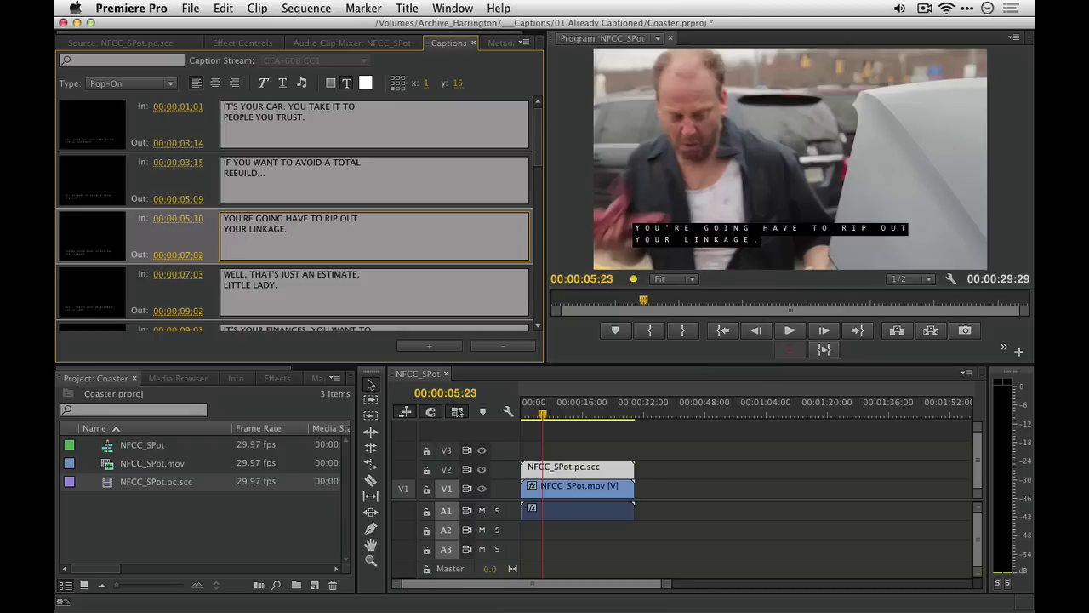
pyautogui.write('.')
pyautogui.press('BackSpace')
pyautogui.write('.')
pyautogui.press('BackSpace')
# Check the first caption's timing, then set its In time to 00:00:00:20.
pyautogui.click(526, 407)
pyautogui.press('space')
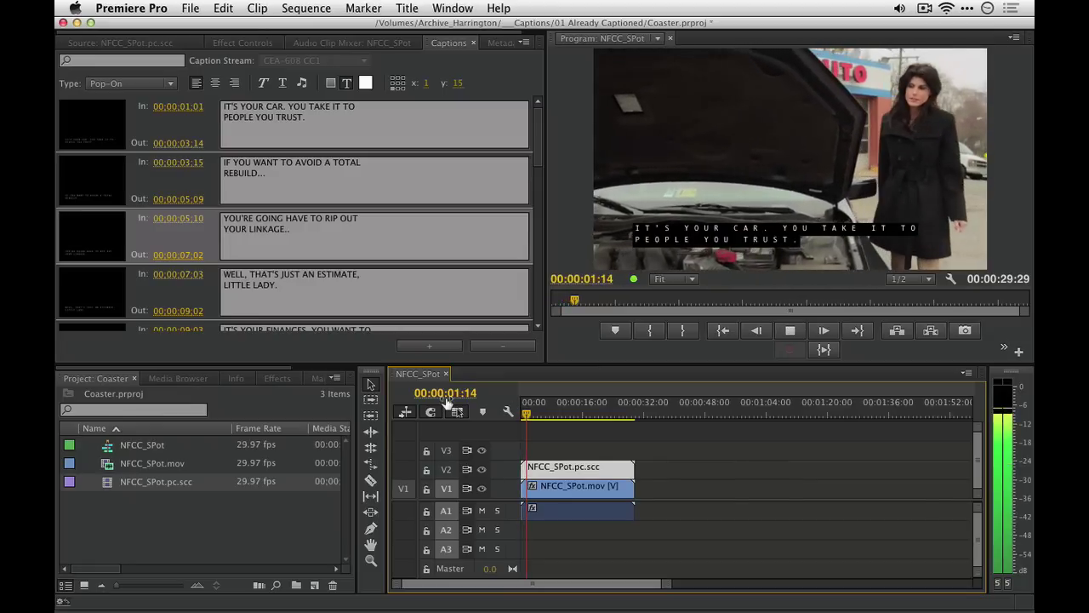
pyautogui.press('space')
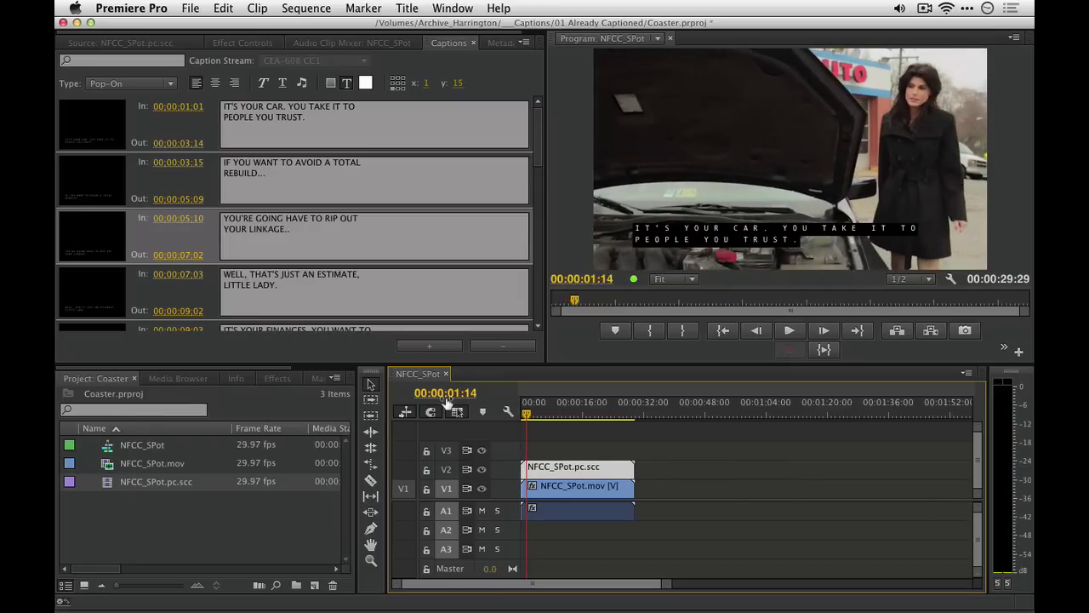
pyautogui.click(191, 106)
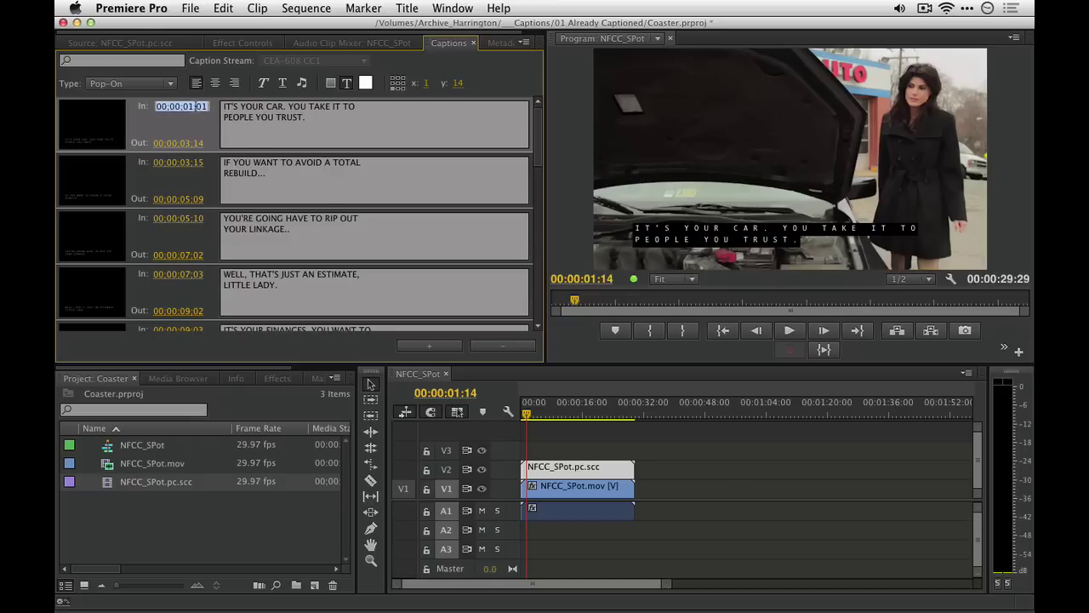
pyautogui.write(':20')
pyautogui.press('Return')
# Replay the sequence from the start to verify the new caption timing.
pyautogui.moveTo(526, 415); pyautogui.dragTo(497, 414)
pyautogui.press('space')
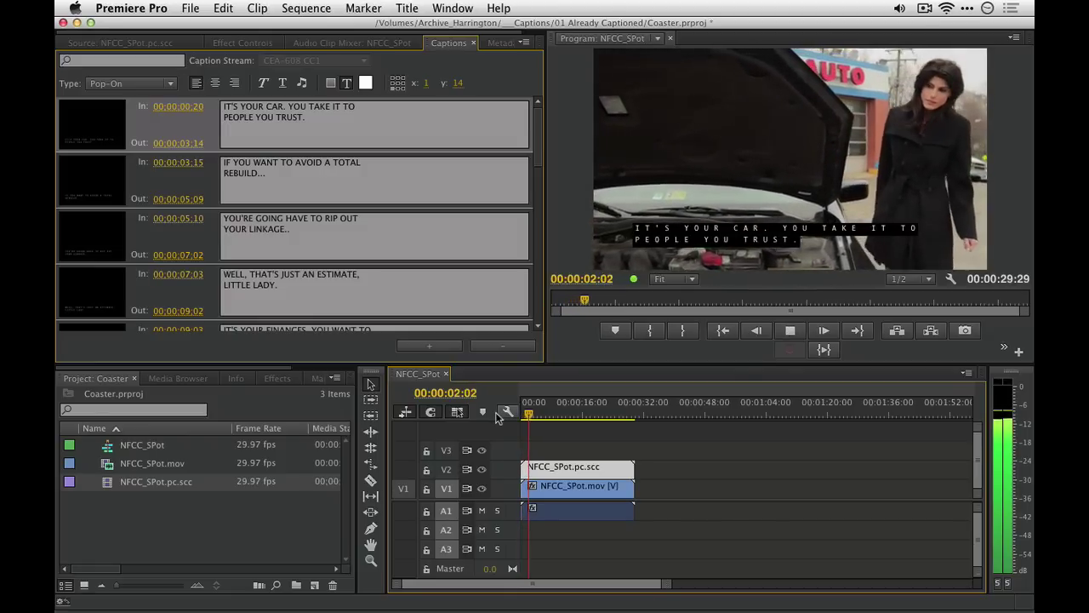
pyautogui.press('space')
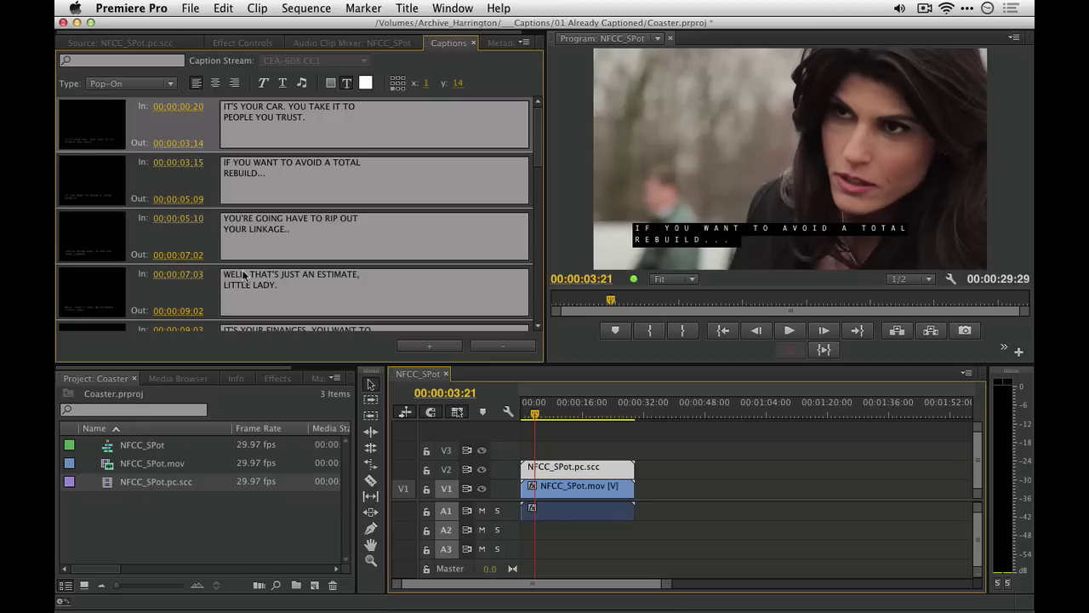
pyautogui.click(316, 587)
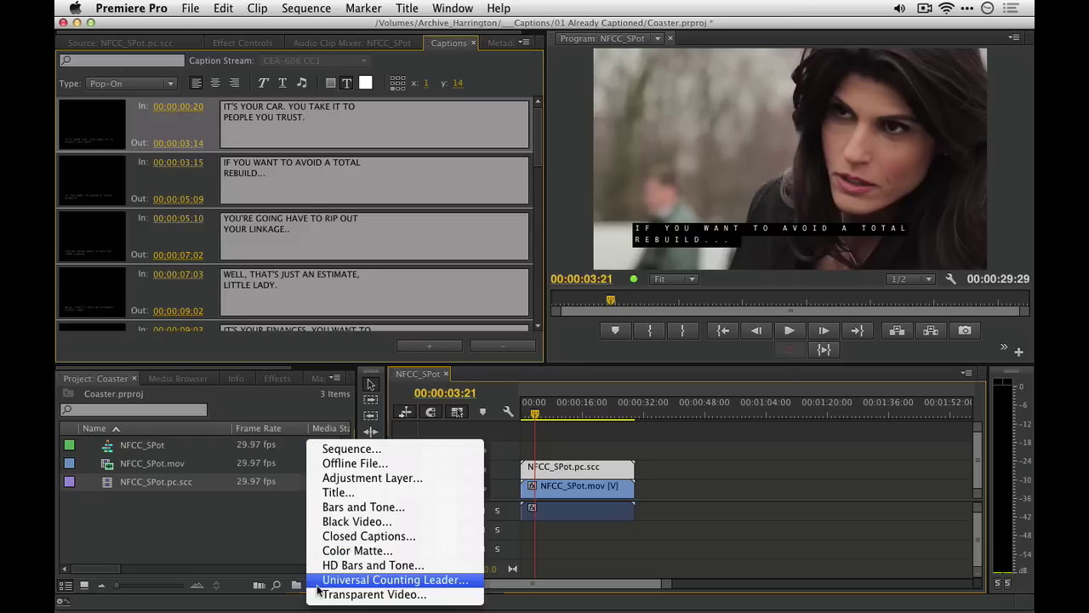
pyautogui.click(371, 537)
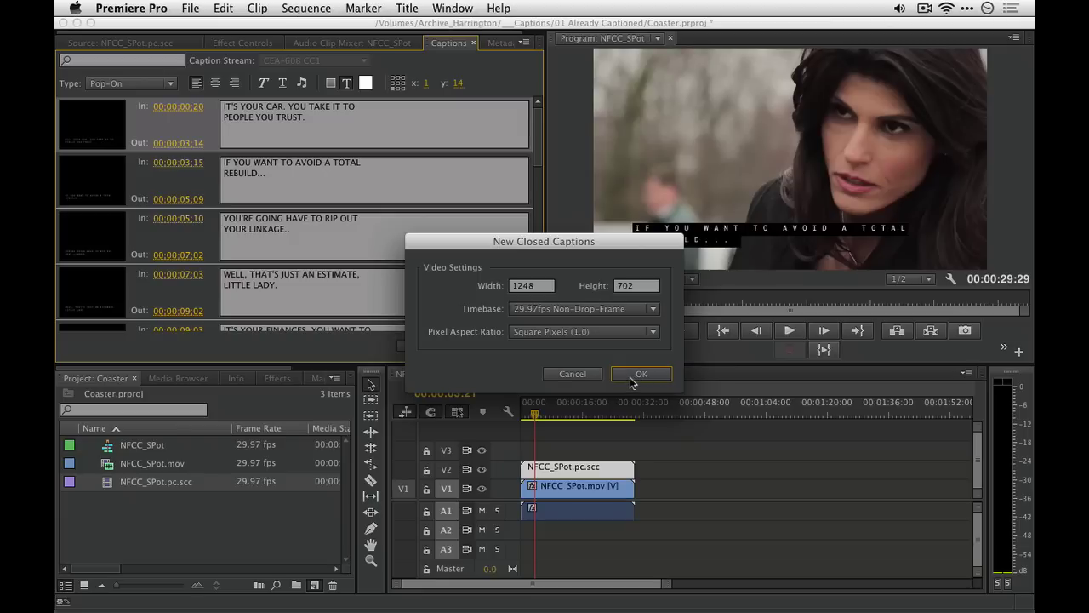
pyautogui.click(632, 378)
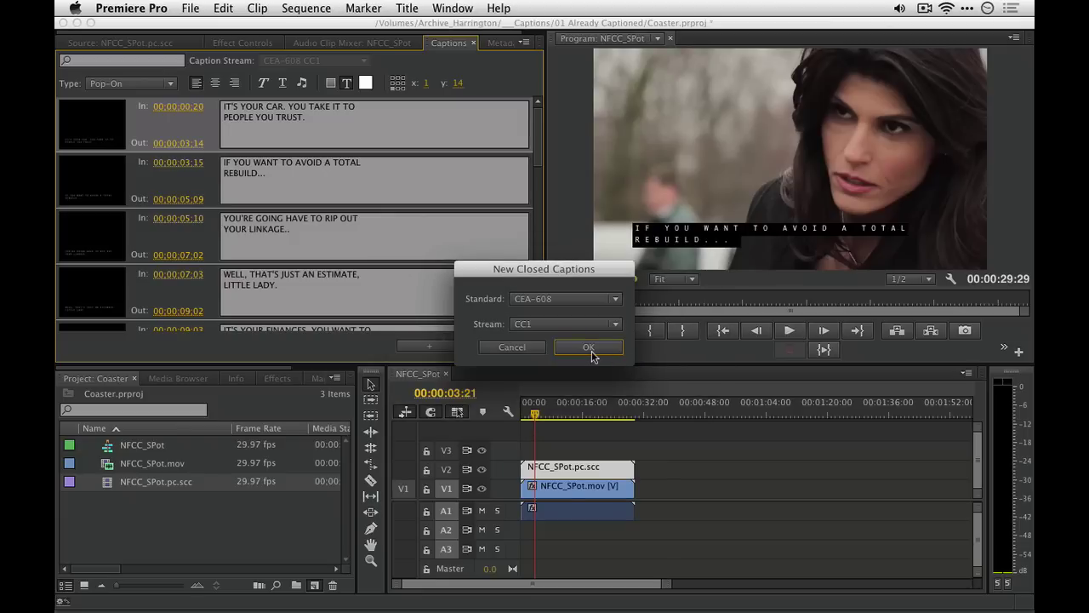
pyautogui.click(574, 301)
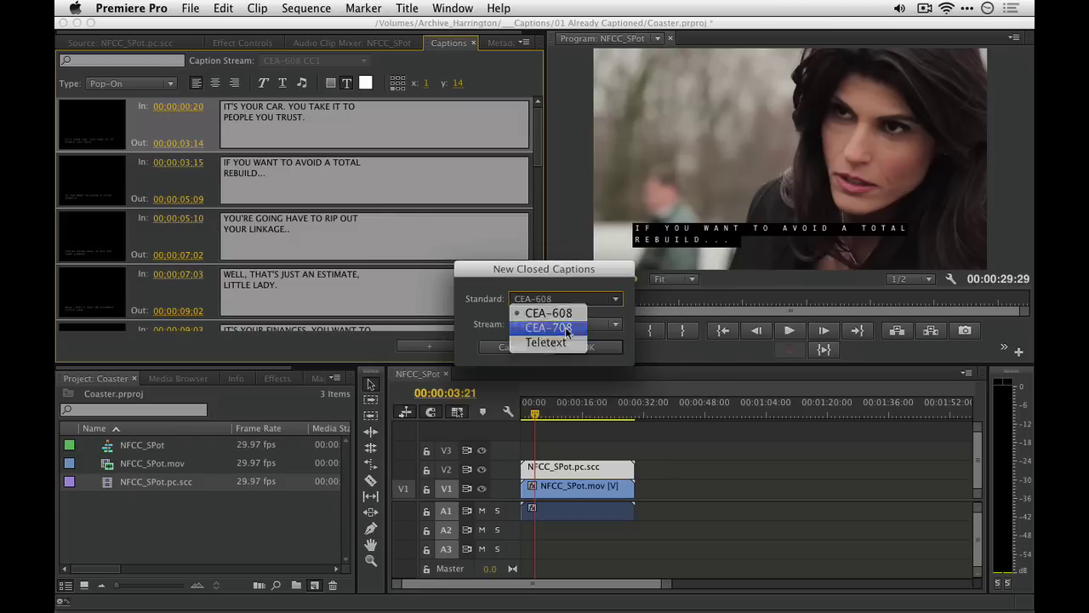
pyautogui.click(563, 328)
pyautogui.click(558, 328)
pyautogui.click(558, 333)
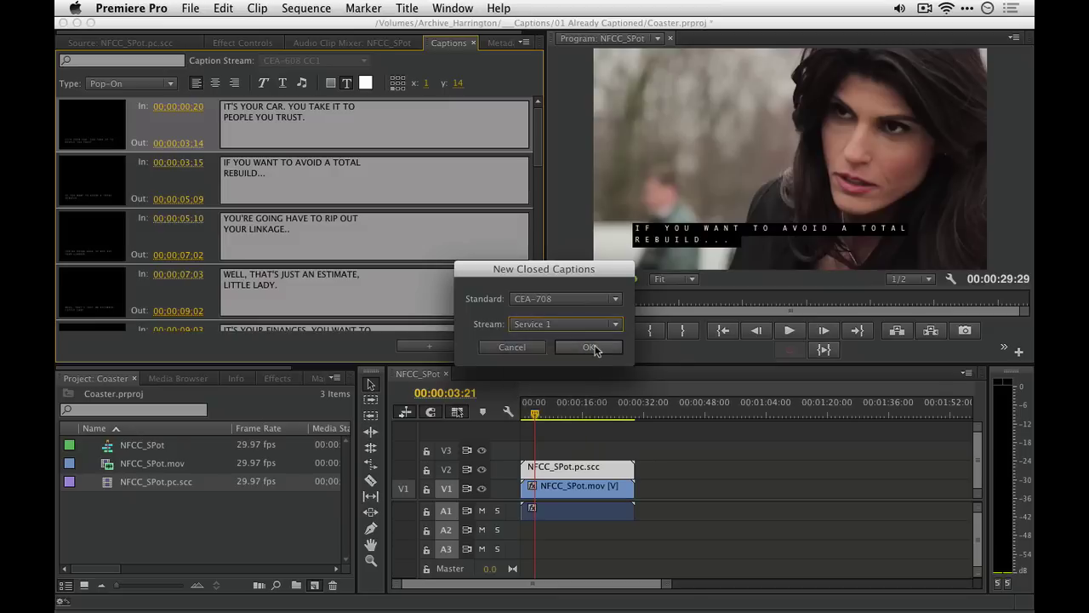
pyautogui.click(588, 346)
pyautogui.click(187, 445)
pyautogui.moveTo(106, 452); pyautogui.dragTo(529, 449)
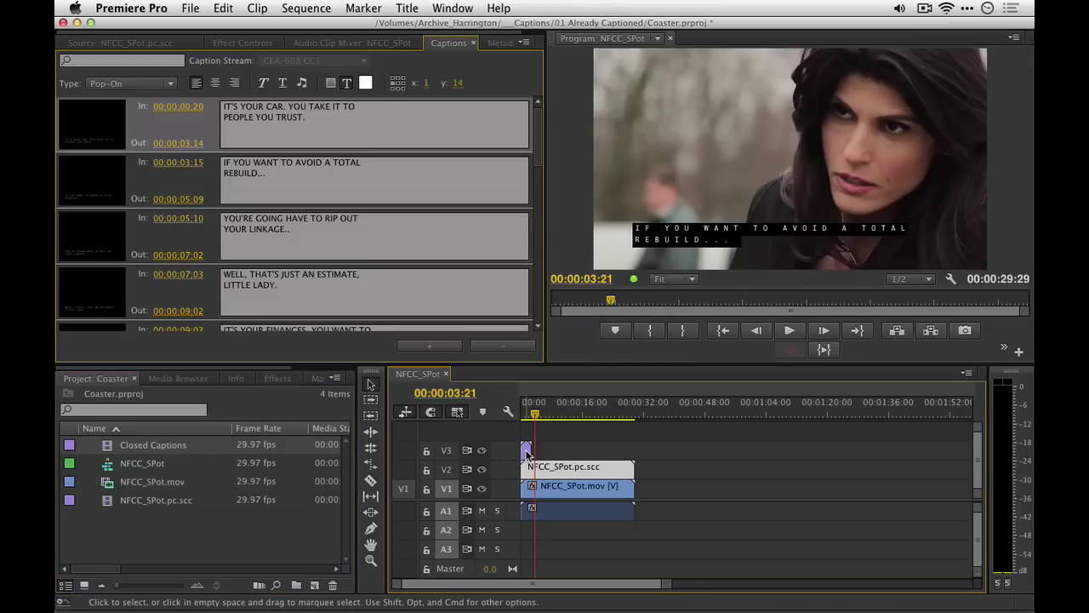
pyautogui.click(527, 450)
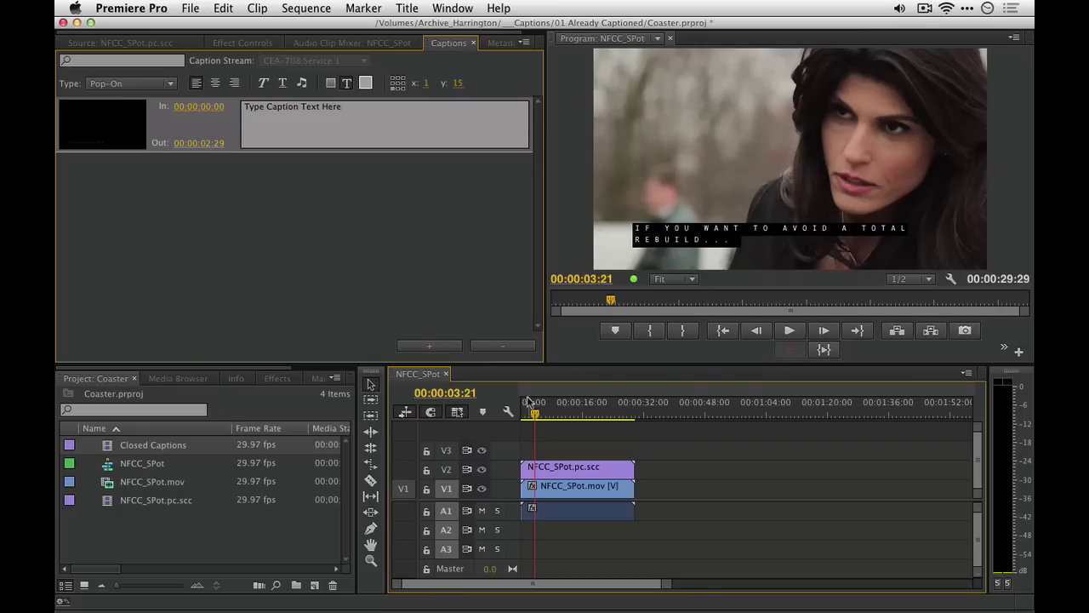
pyautogui.press('super+z')
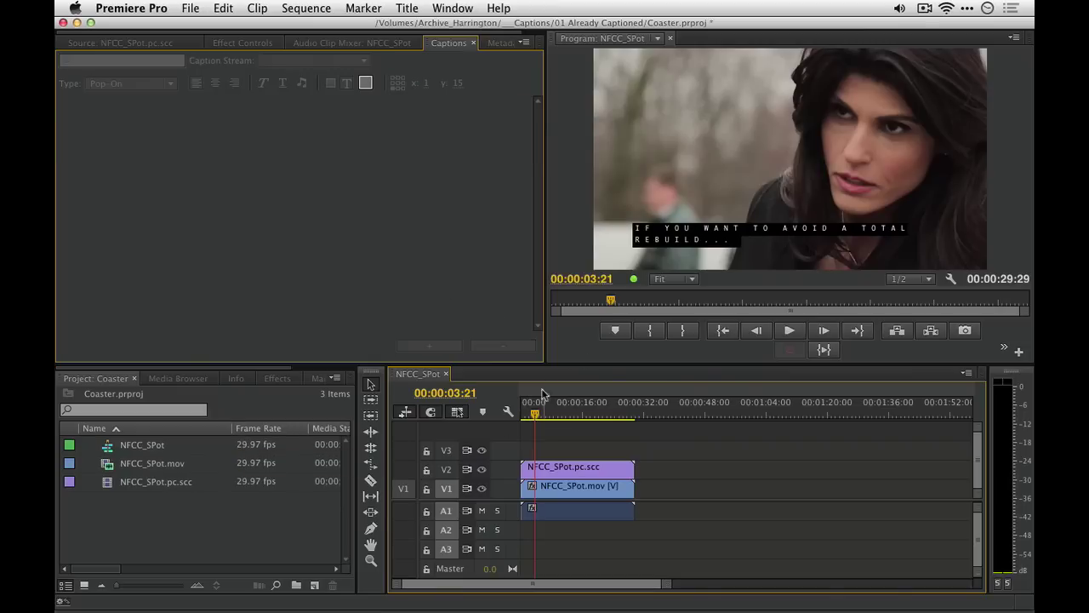
# Move the playhead to 00:00:02:00 and open Export Settings for the NFCC_SPot sequence.
pyautogui.moveTo(526, 417); pyautogui.dragTo(528, 419)
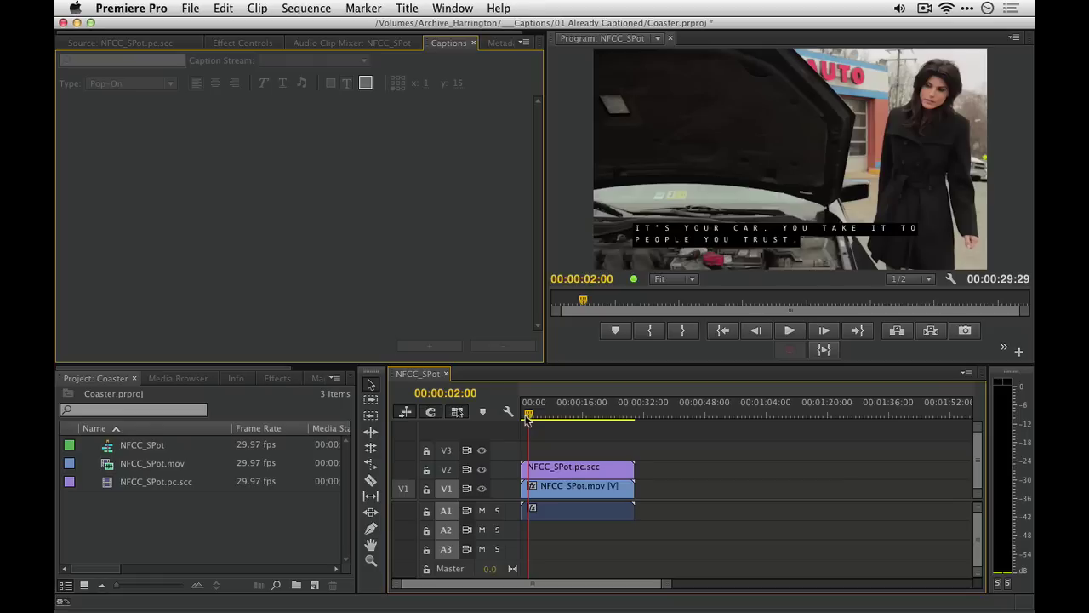
pyautogui.press('super+m')
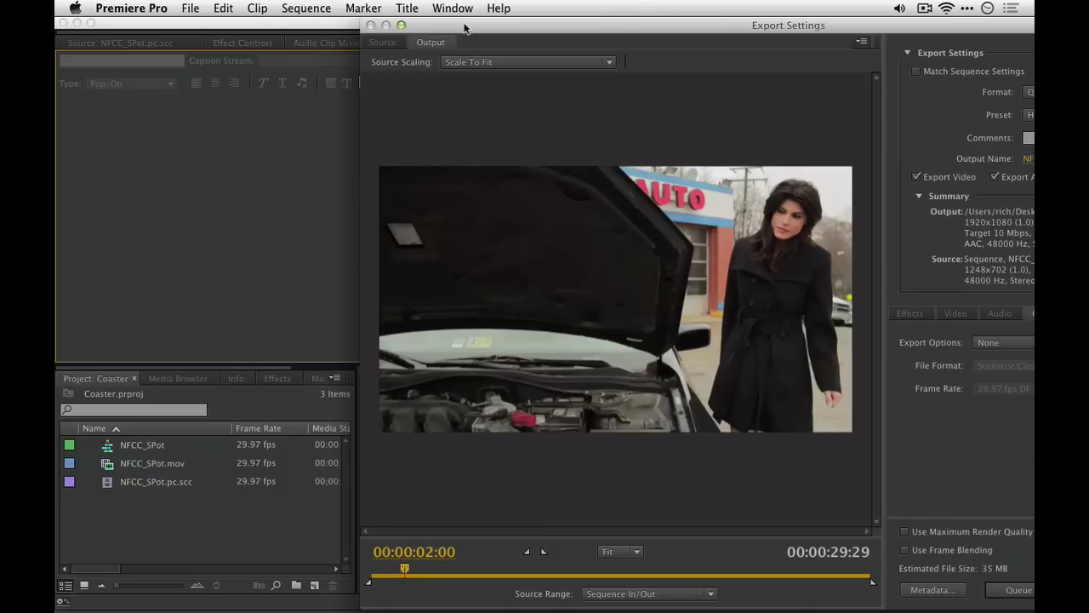
# Enlarge the export window and review the caption options, video settings and QuickTime format.
pyautogui.click(401, 25)
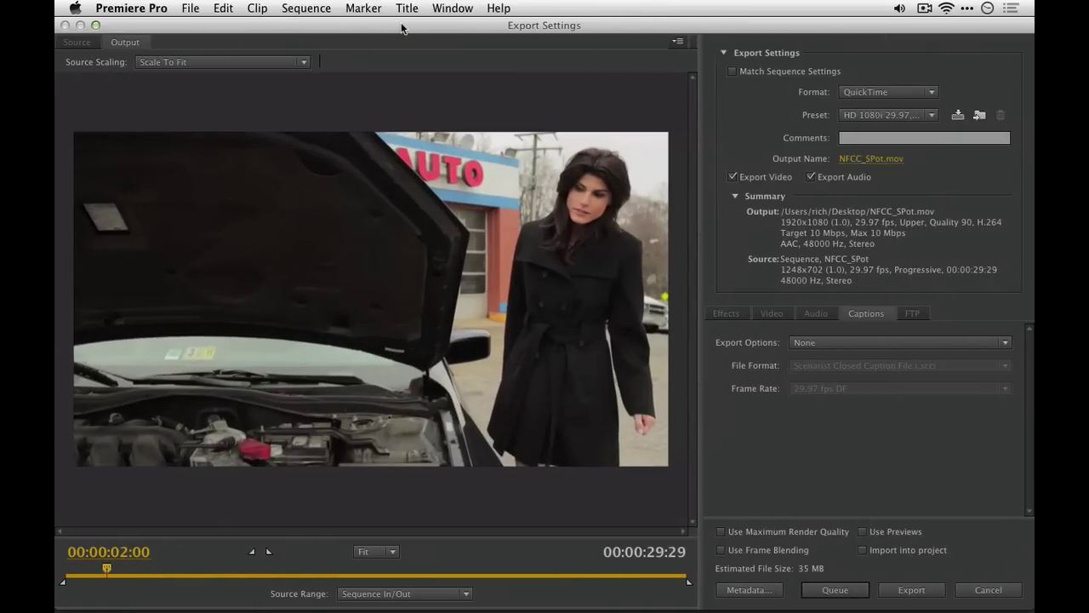
pyautogui.click(853, 343)
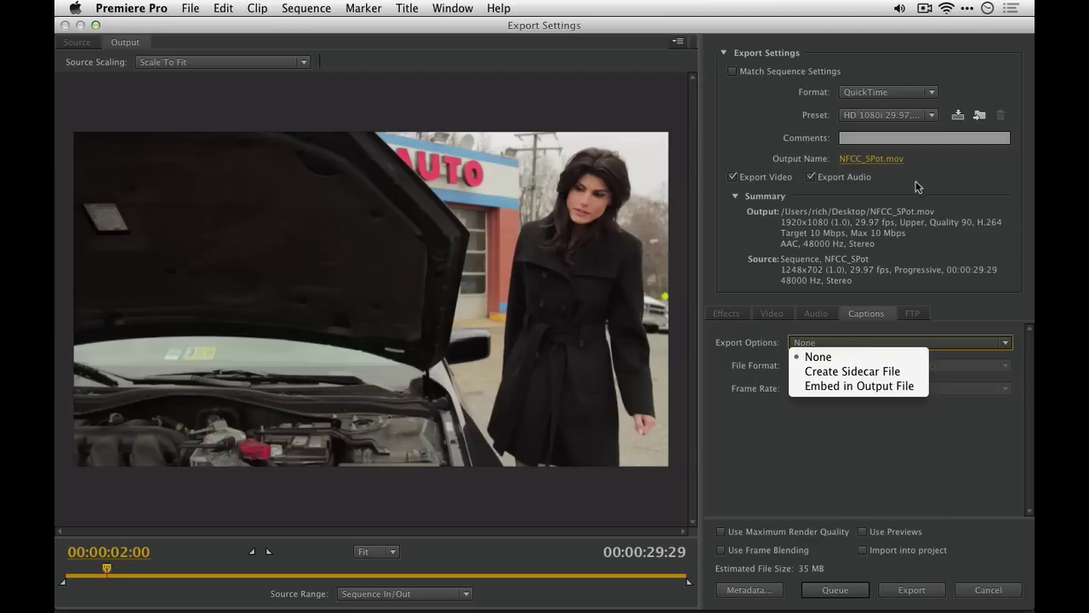
pyautogui.click(804, 312)
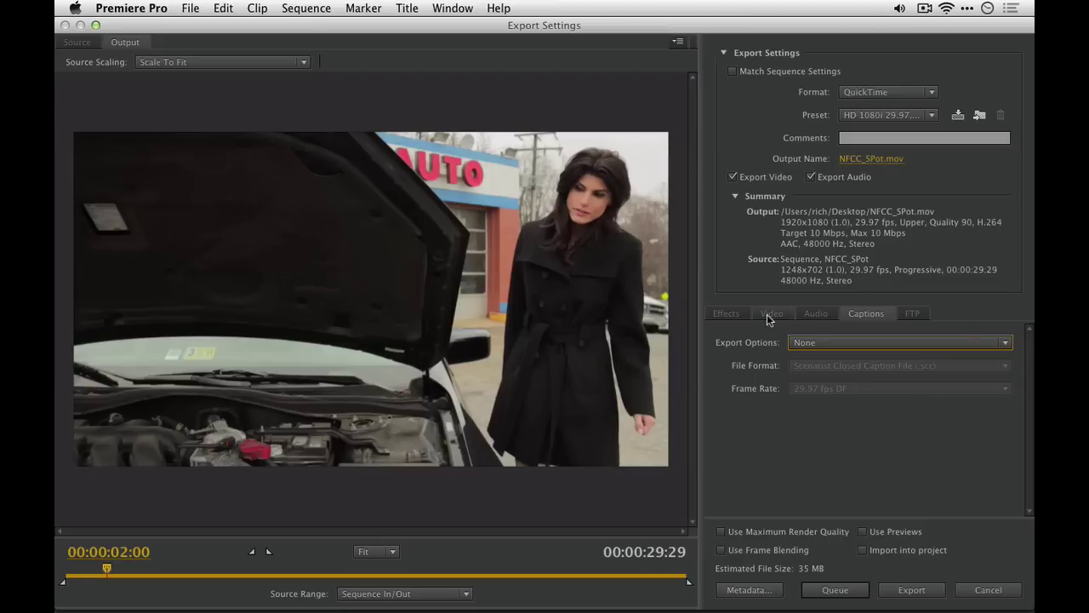
pyautogui.click(769, 314)
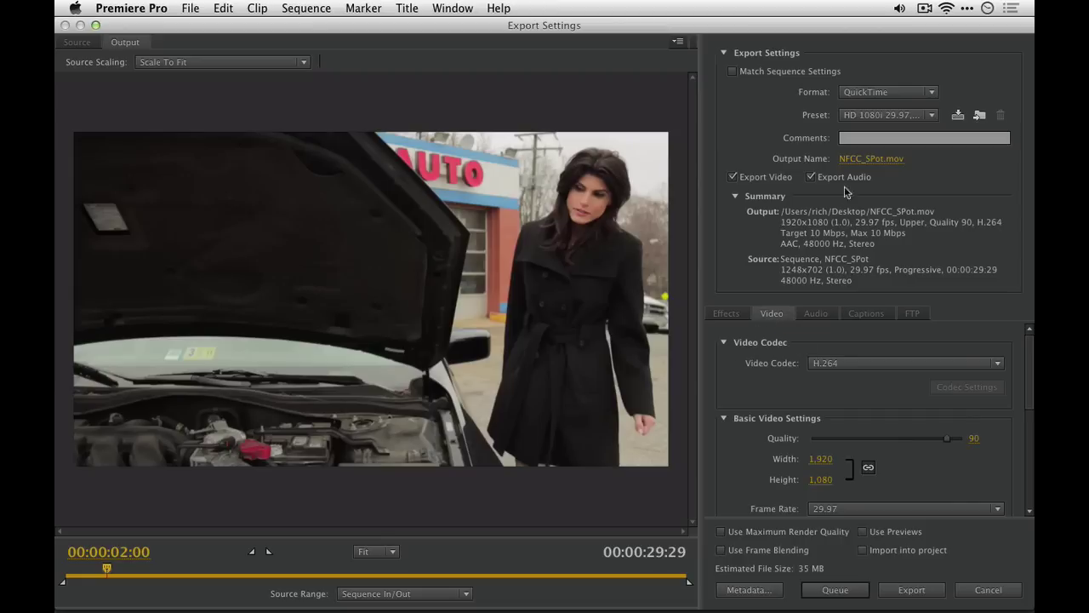
pyautogui.click(859, 94)
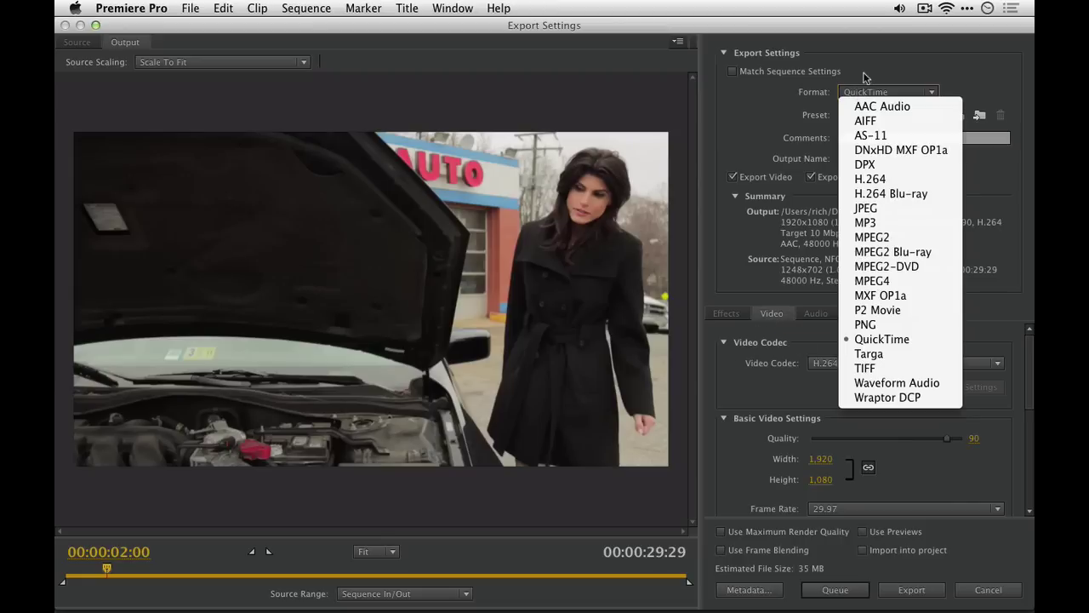
pyautogui.click(870, 71)
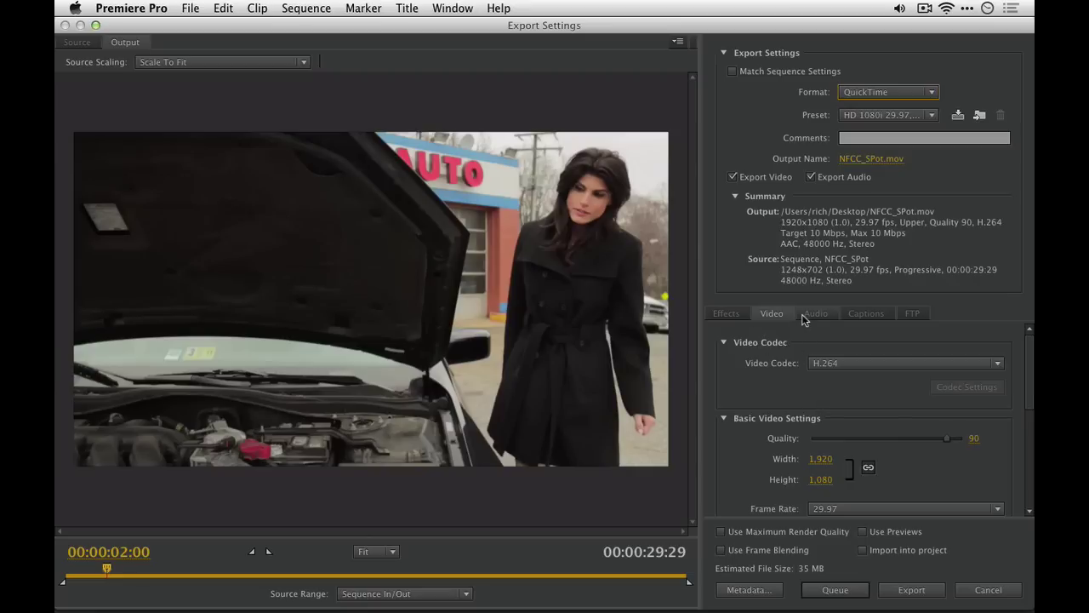
# Set the caption Export Options to Embed in Output File.
pyautogui.click(866, 314)
pyautogui.click(853, 341)
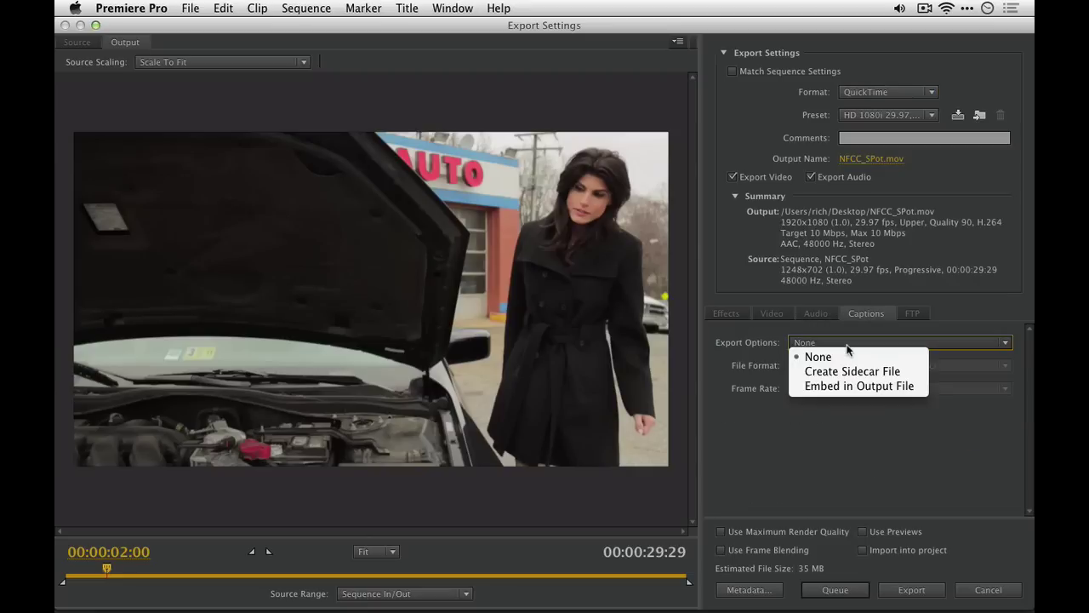
pyautogui.click(840, 386)
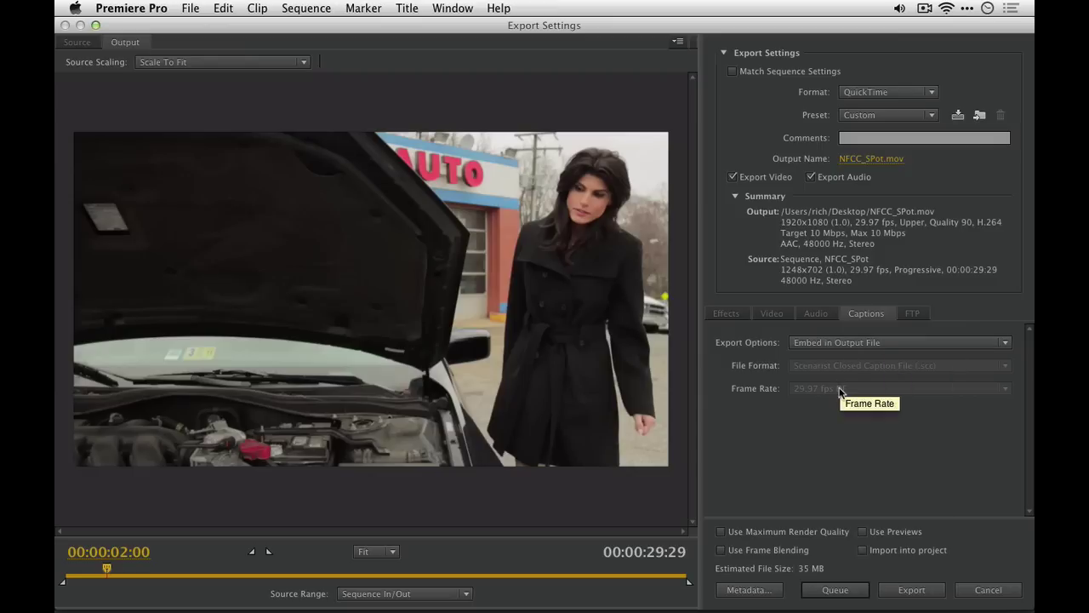
# Turn on Match Sequence Settings and review the output name and caption options.
pyautogui.click(732, 73)
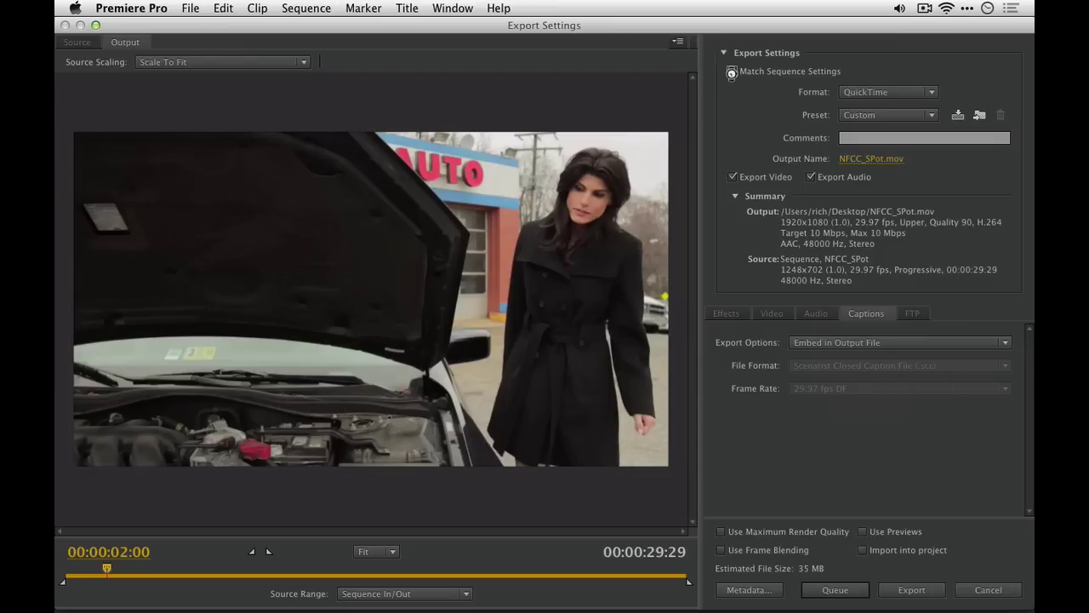
pyautogui.click(873, 161)
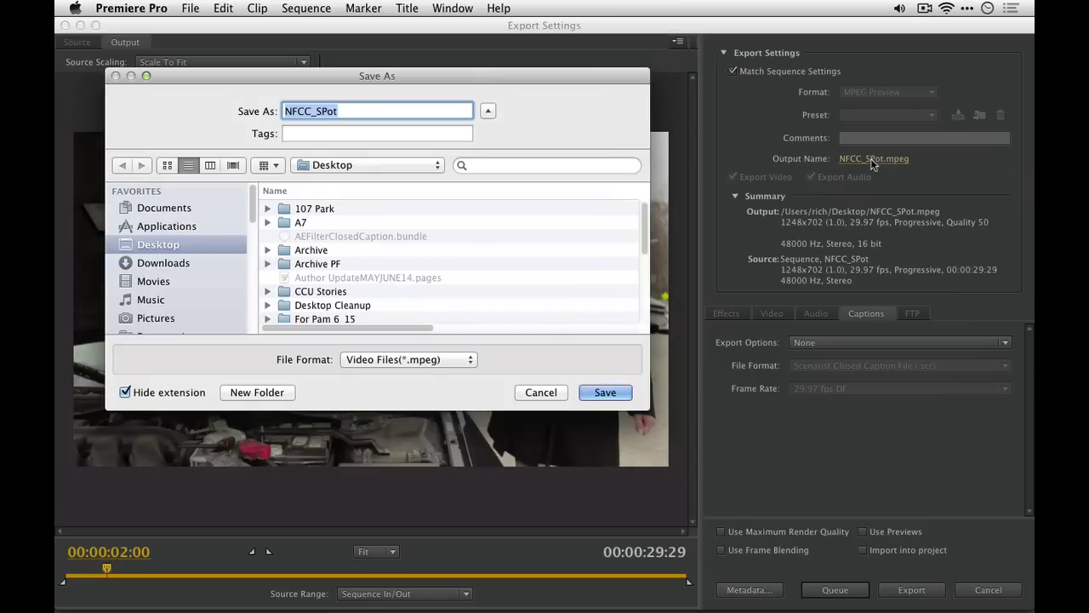
pyautogui.press('Return')
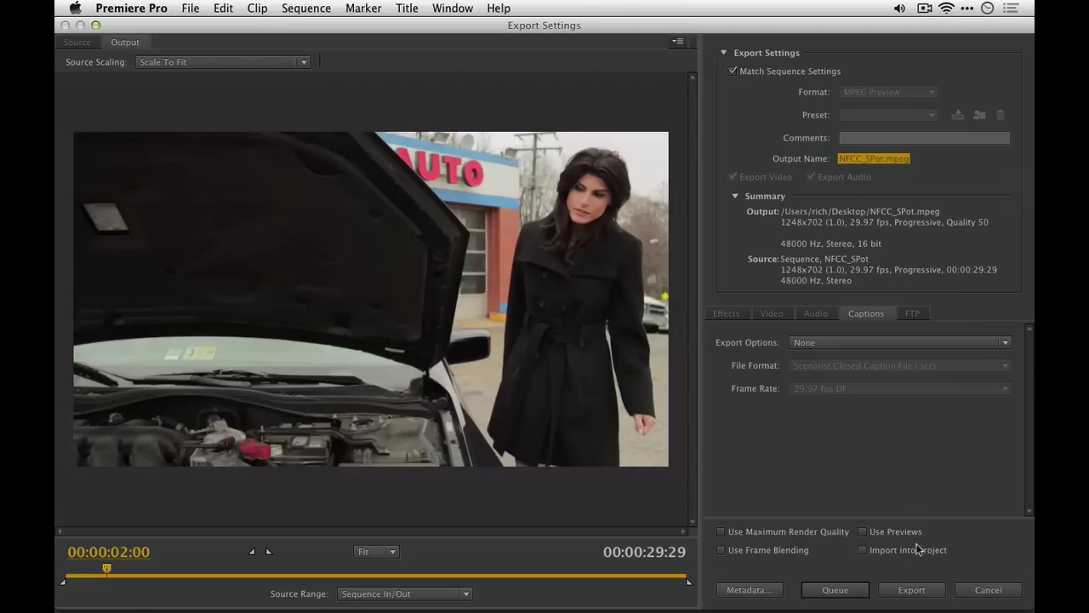
pyautogui.click(841, 345)
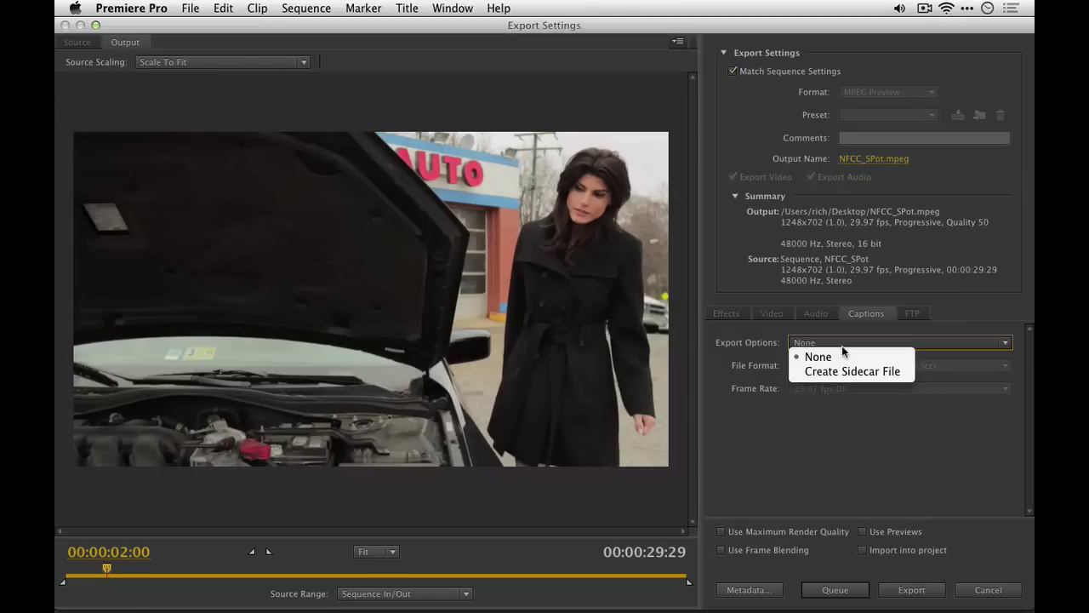
pyautogui.click(999, 267)
# Turn Match Sequence Settings back off, keep the Custom preset, and start the export.
pyautogui.click(733, 72)
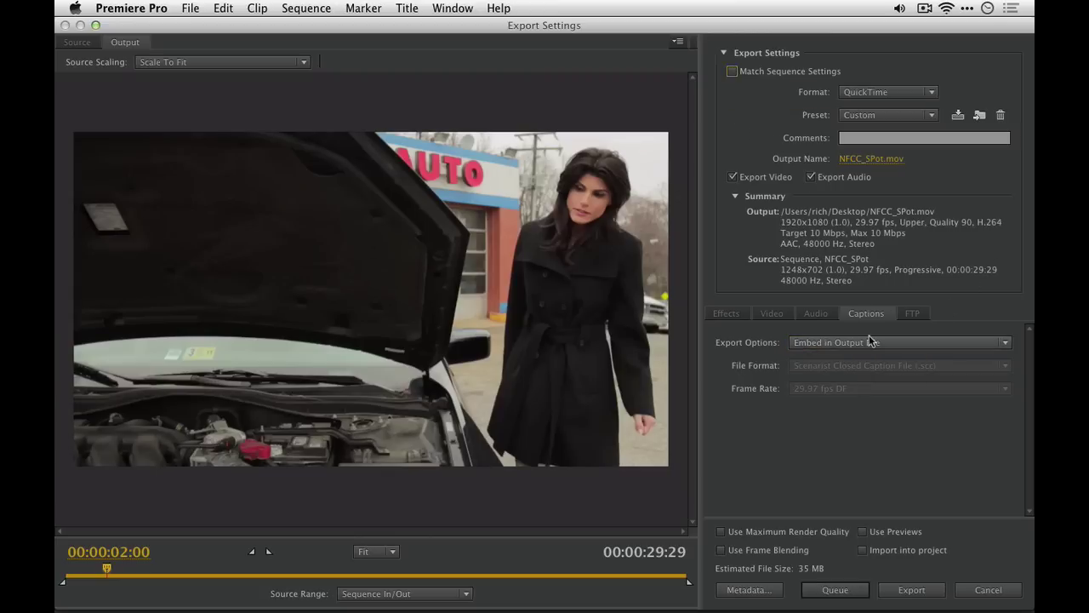
pyautogui.click(866, 121)
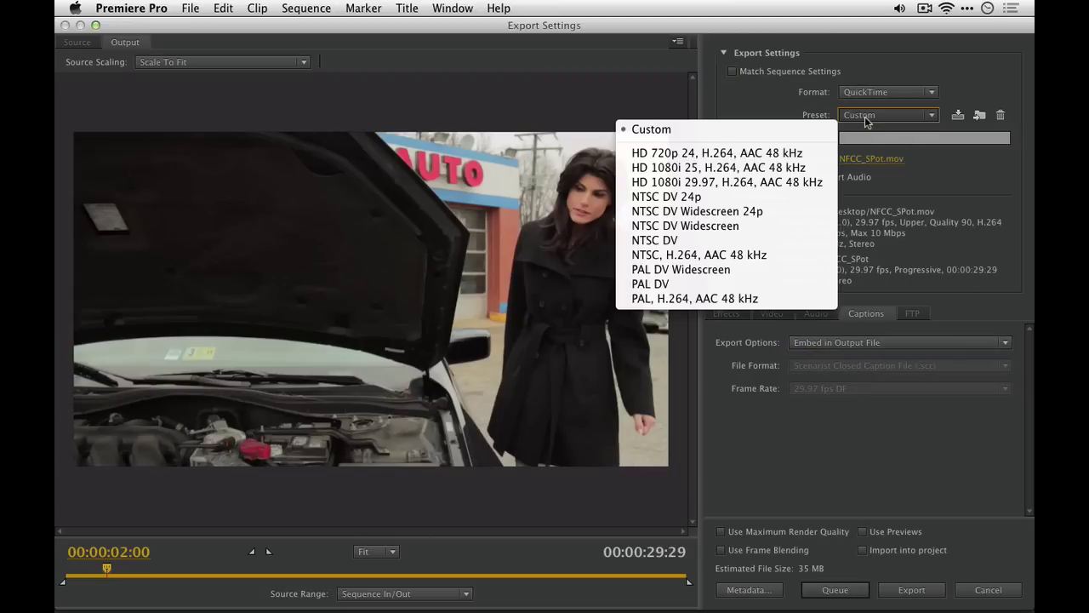
pyautogui.click(760, 119)
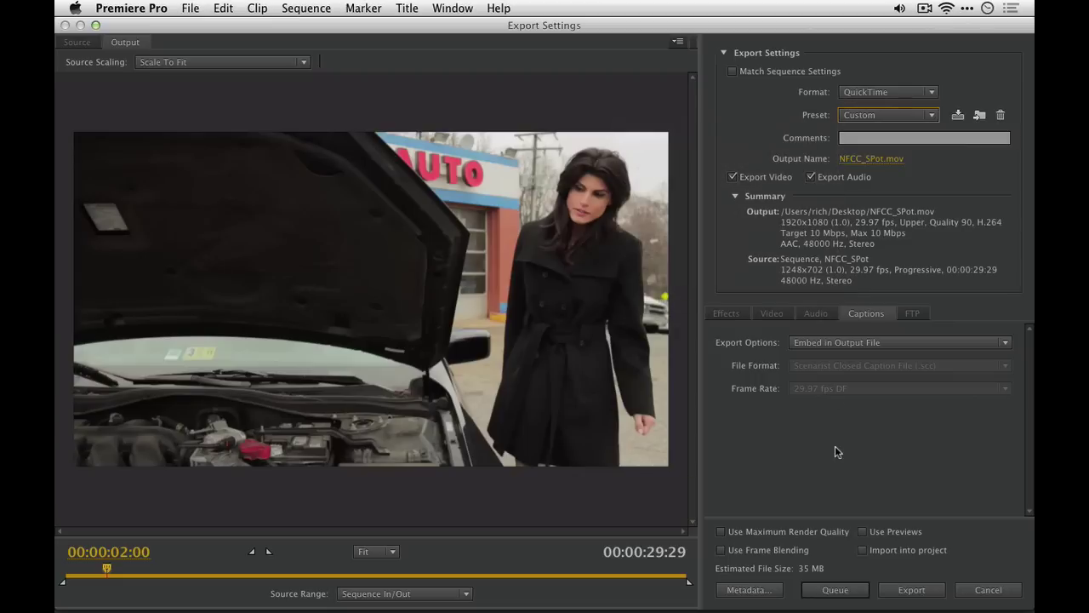
pyautogui.click(895, 593)
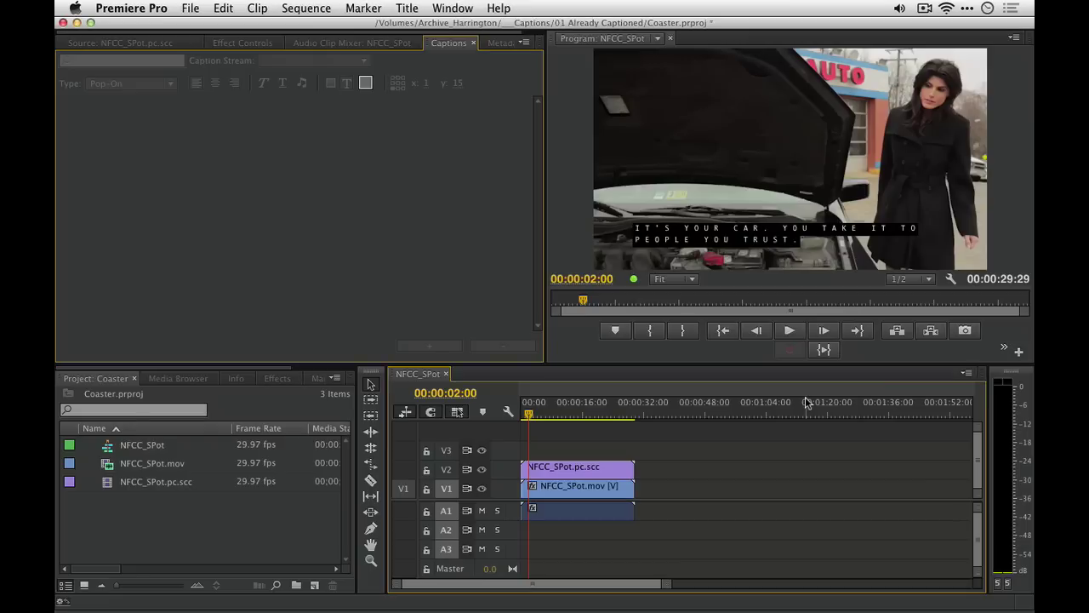
# Reopen Export Settings and switch caption export to a Scenarist .scc sidecar file.
pyautogui.press('super+m')
pyautogui.click(827, 342)
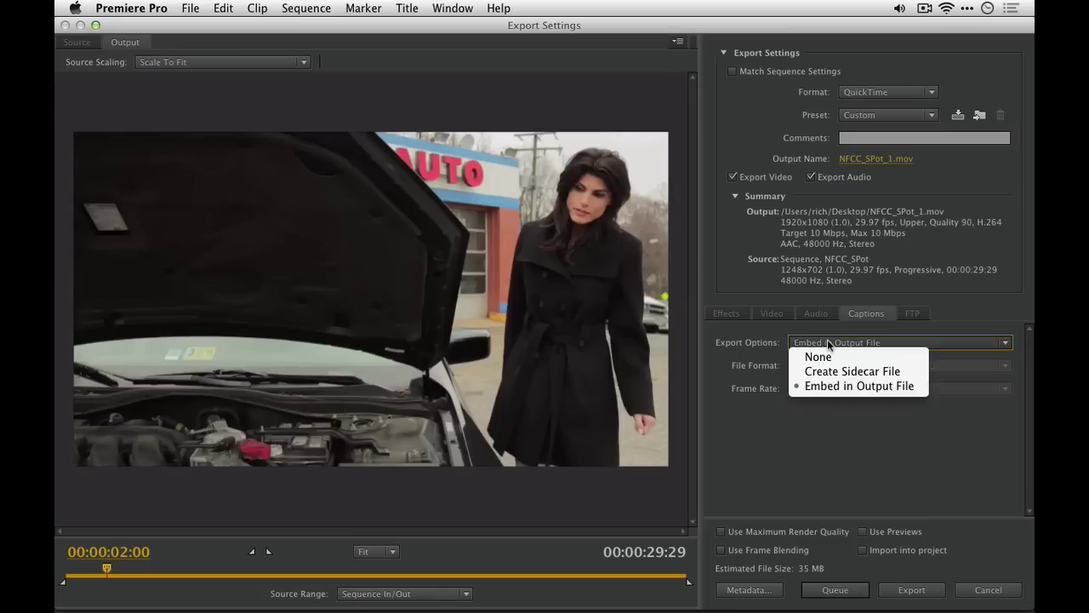
pyautogui.click(827, 372)
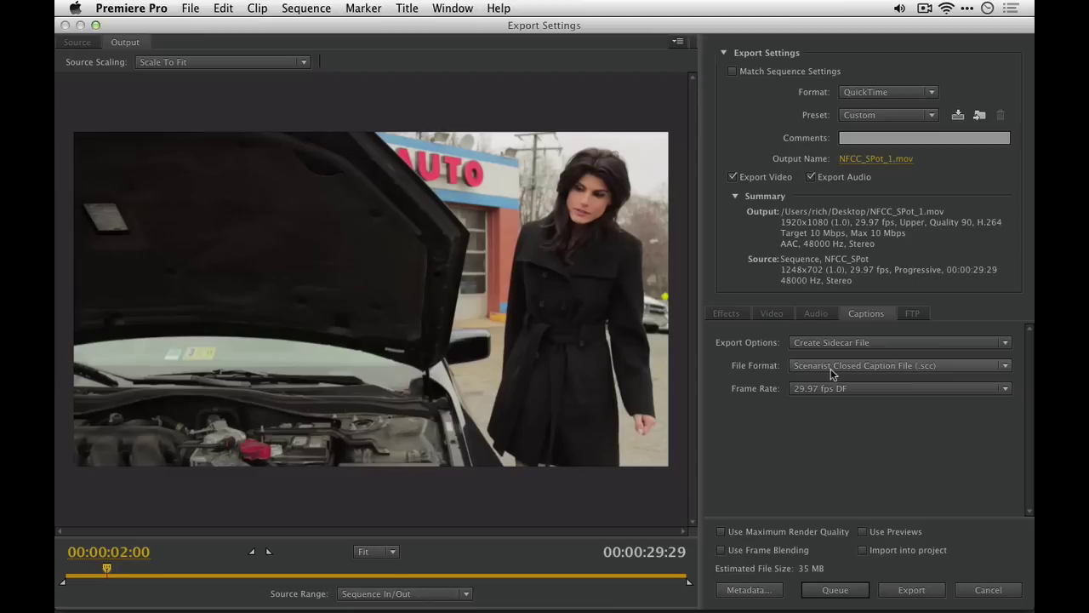
pyautogui.click(830, 372)
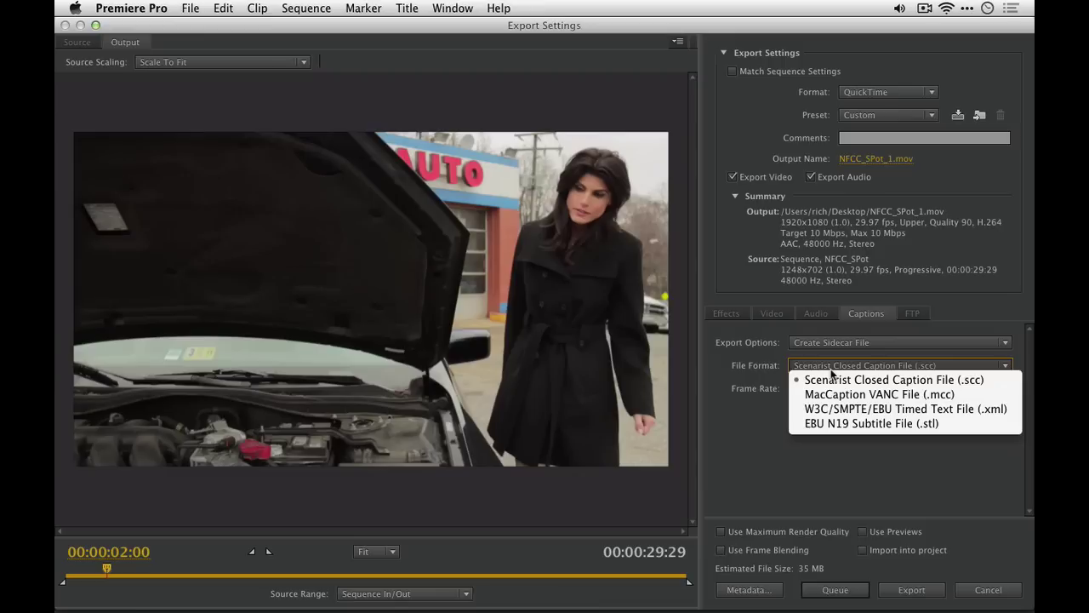
# Choose W3C/SMPTE/EBU Timed Text (.xml) for captions and keep the H.264 video codec.
pyautogui.click(848, 409)
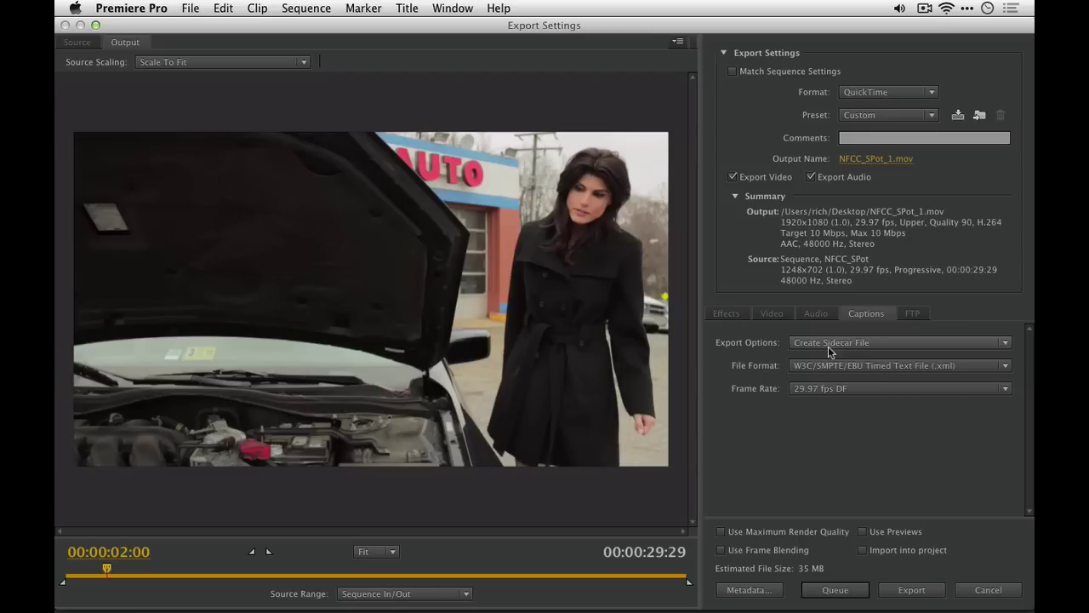
pyautogui.click(770, 313)
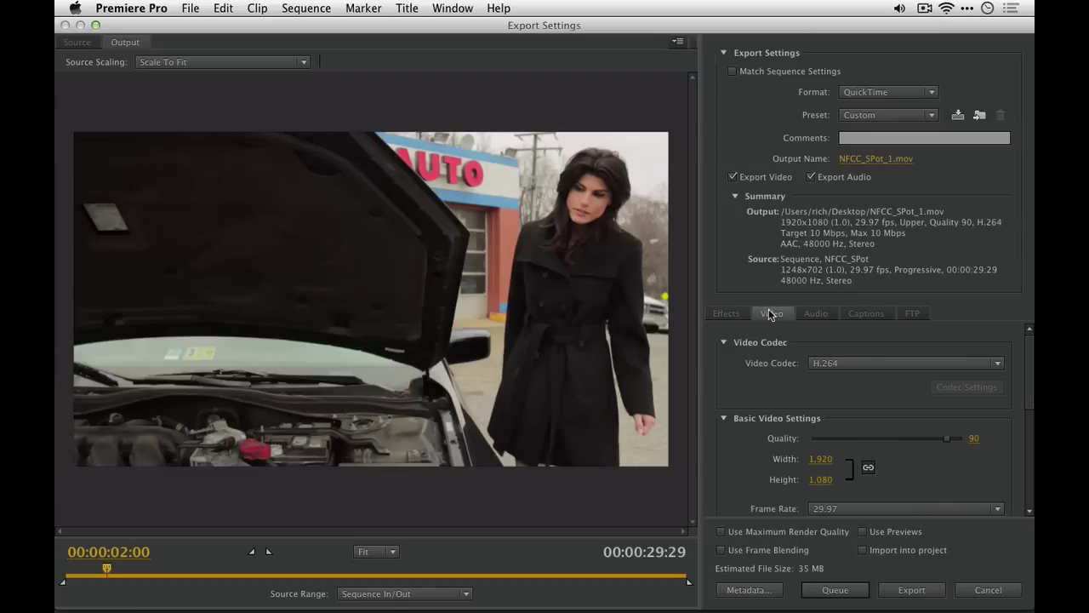
pyautogui.click(835, 363)
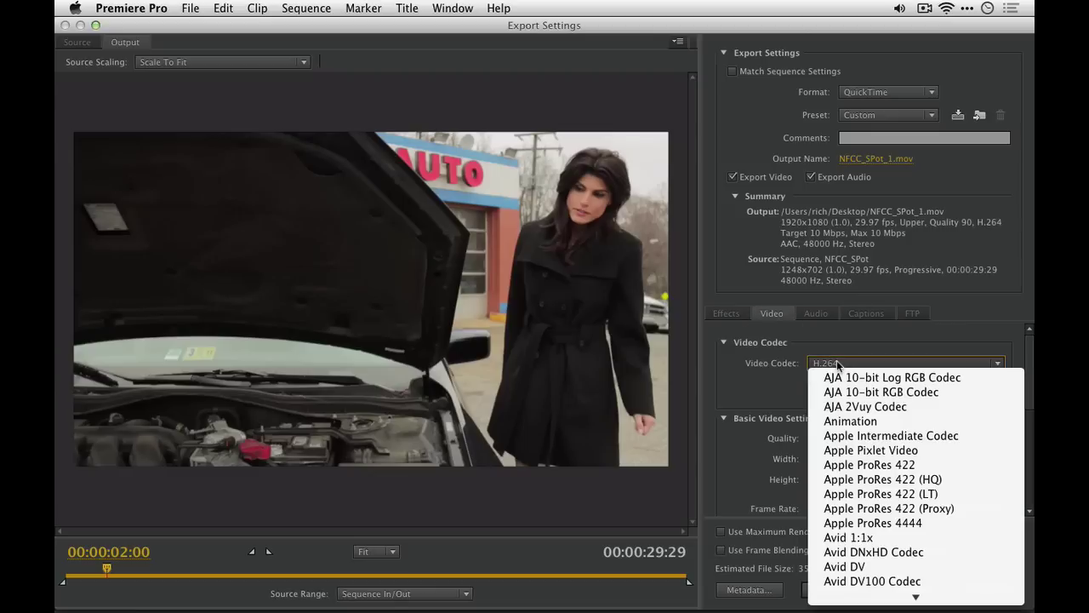
pyautogui.click(735, 441)
pyautogui.scroll(-5, 735, 447)
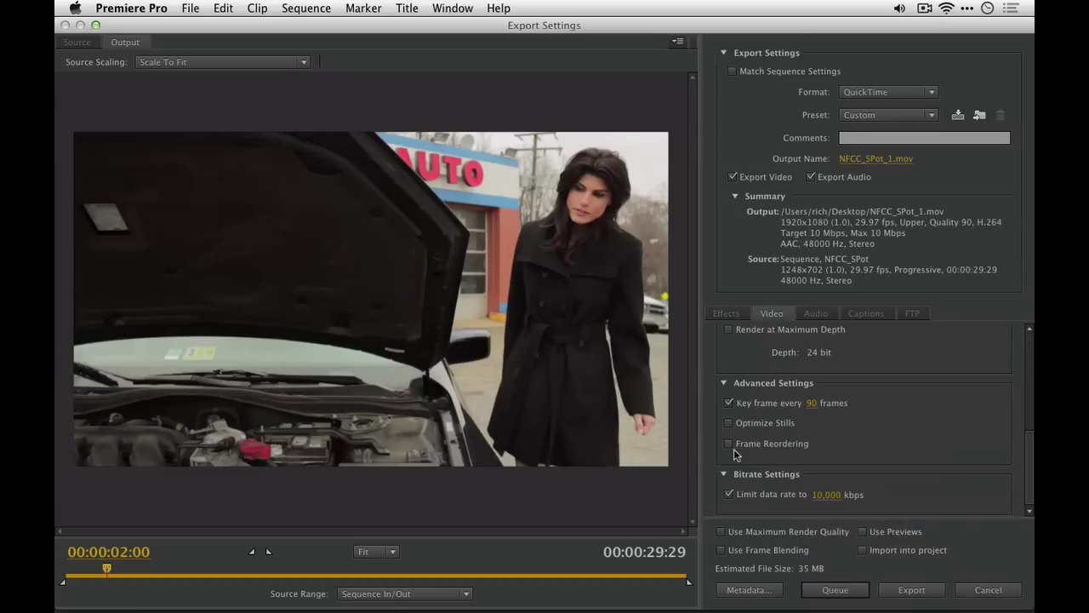
pyautogui.scroll(5, 736, 455)
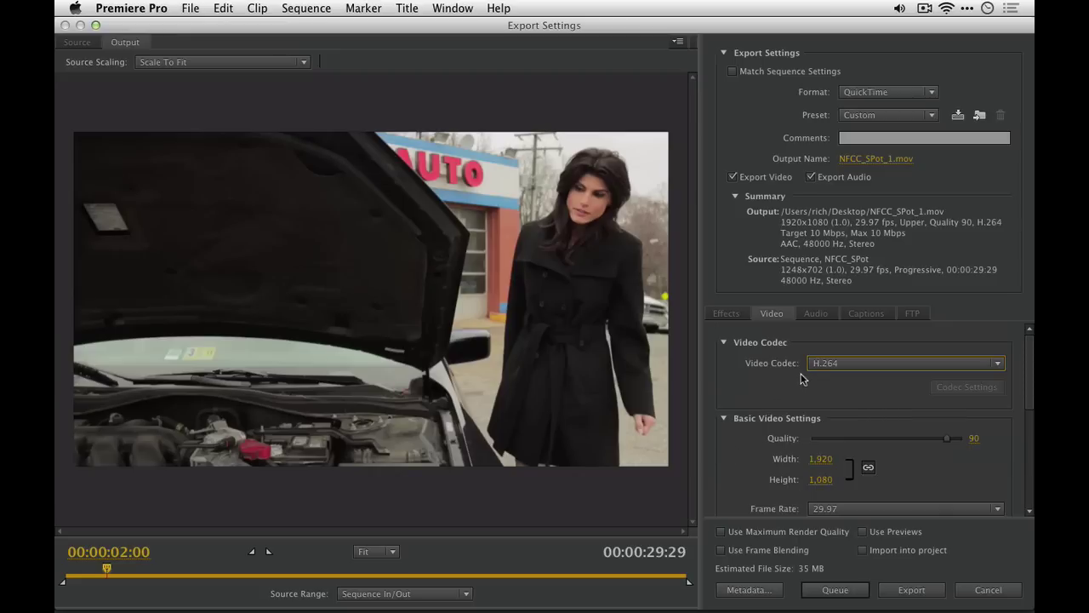
# Keep QuickTime as the format and rename the output to NFCC_SPot_1a.mov.
pyautogui.click(868, 92)
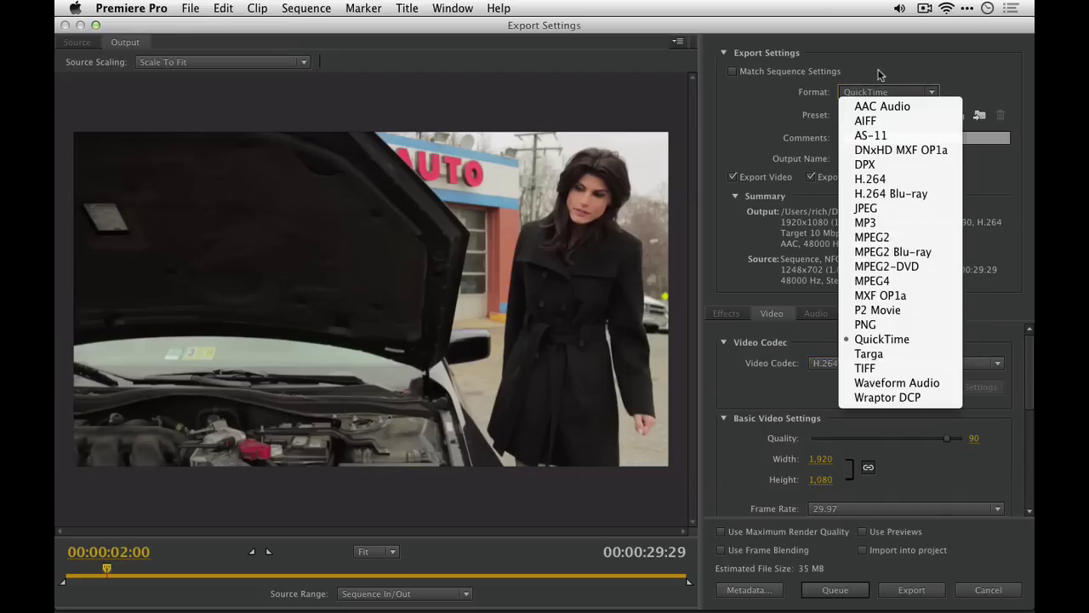
pyautogui.click(879, 75)
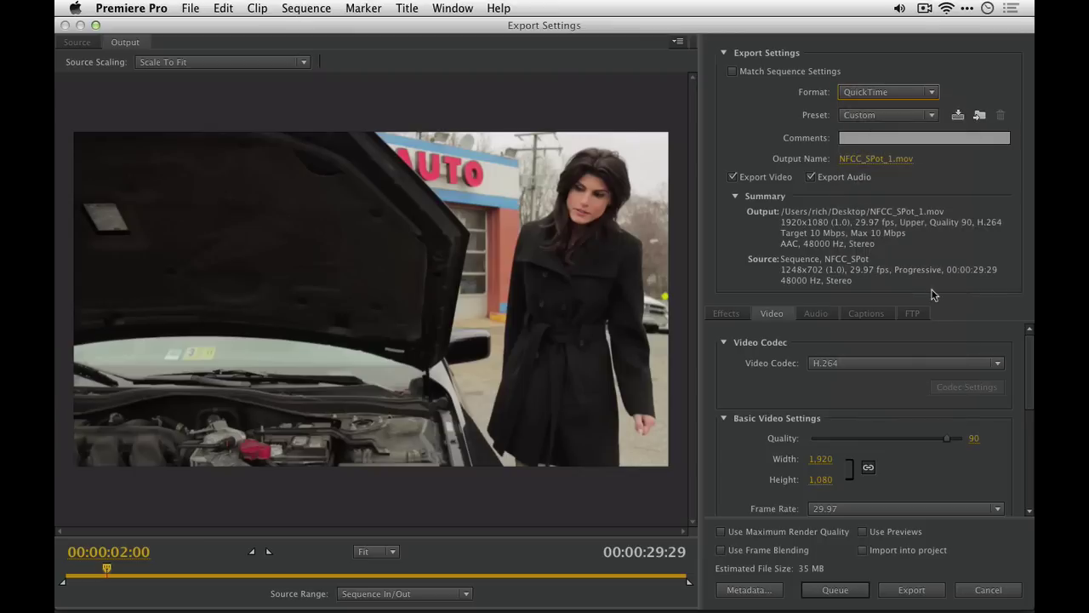
pyautogui.click(881, 160)
pyautogui.press('Right')
pyautogui.write('a')
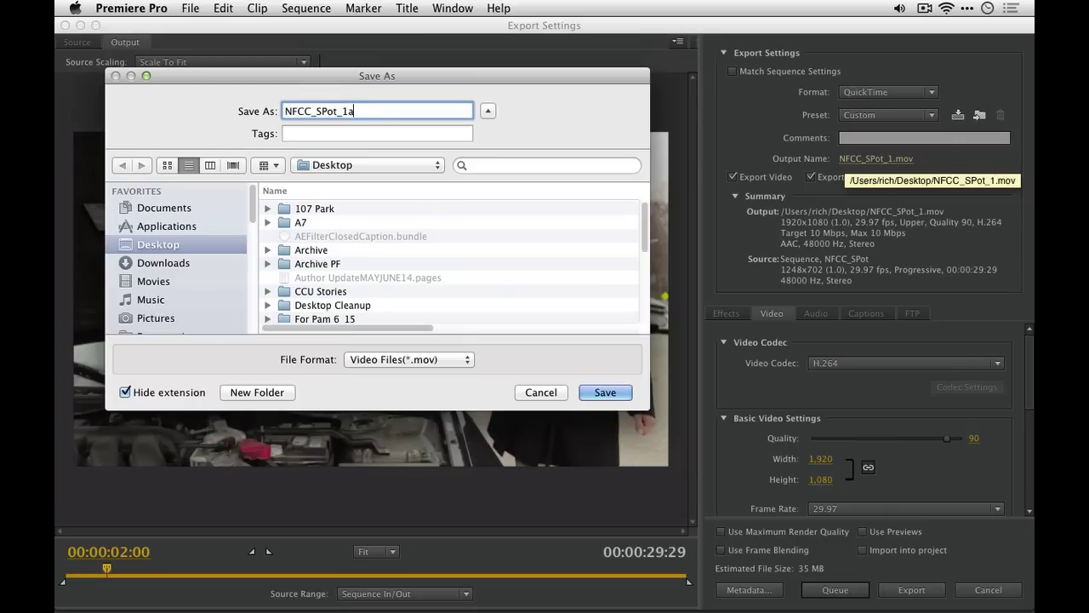
pyautogui.press('Return')
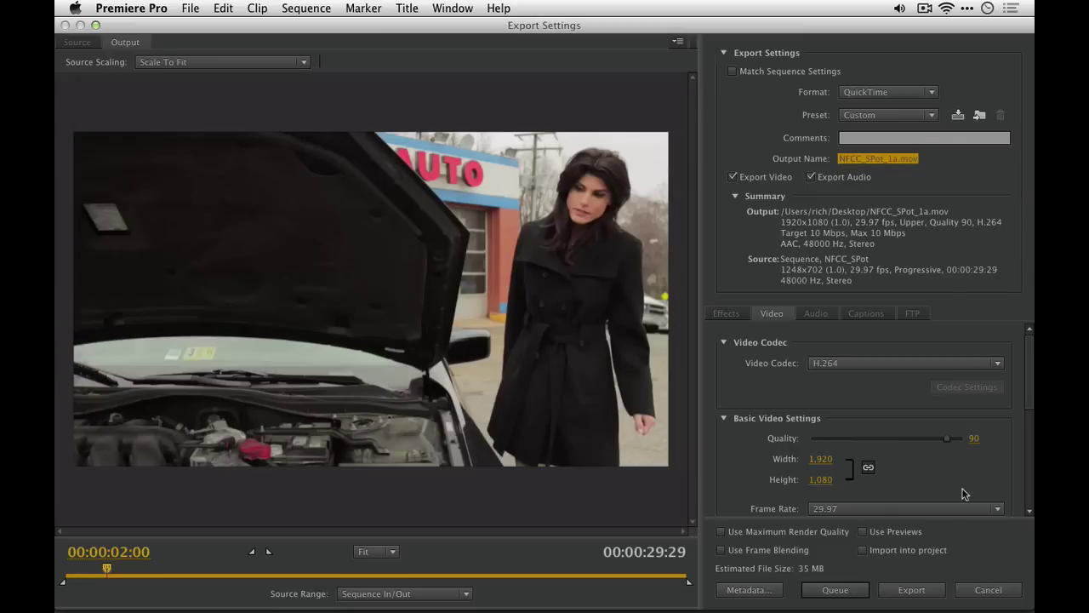
pyautogui.scroll(-3, 964, 493)
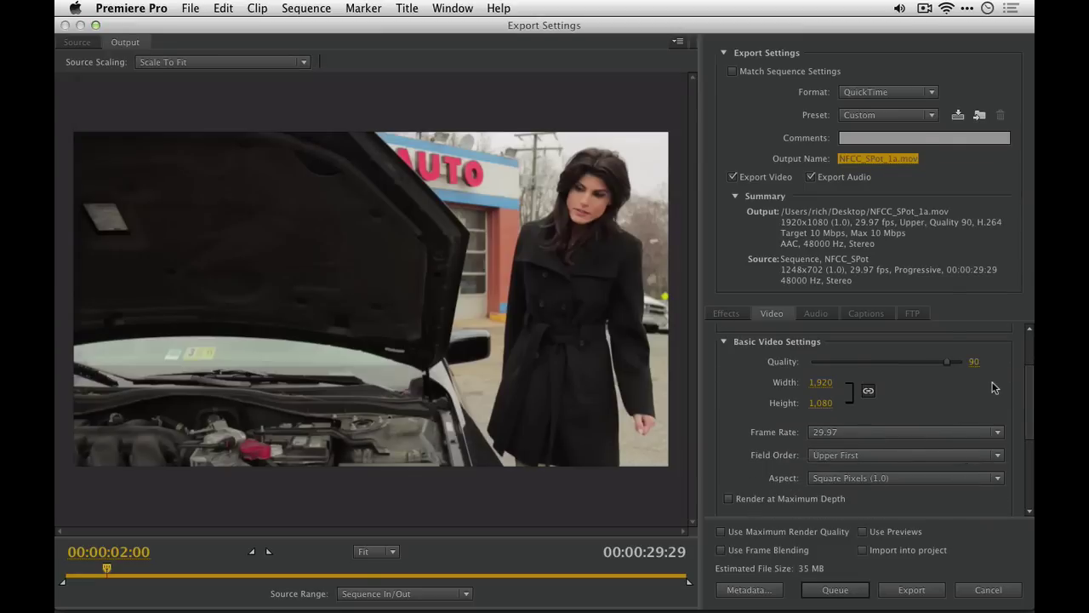
# Turn off Export Video so only audio is exported.
pyautogui.click(763, 177)
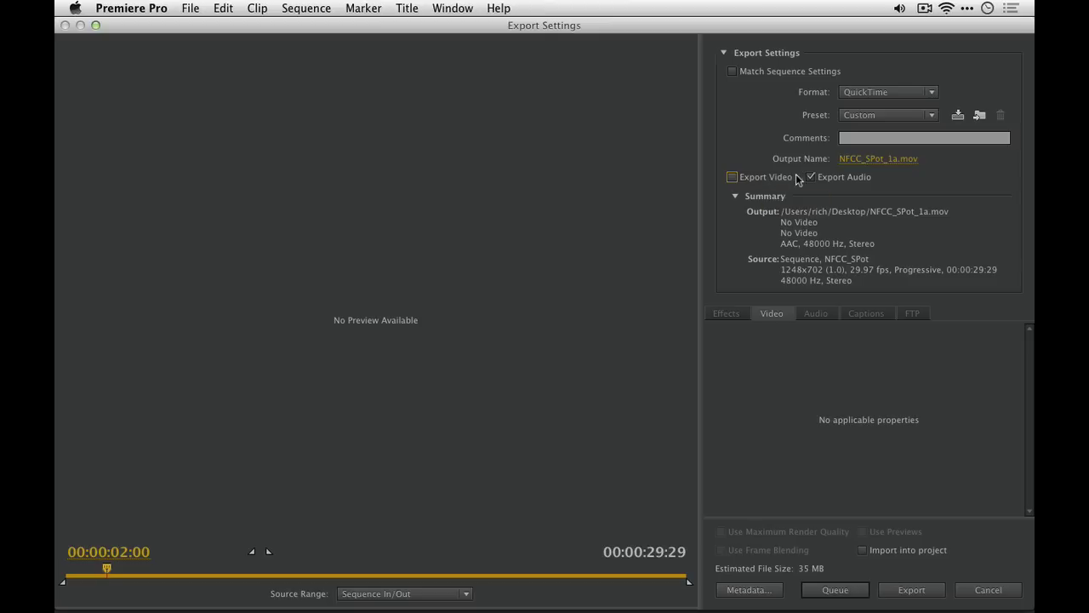
pyautogui.click(824, 178)
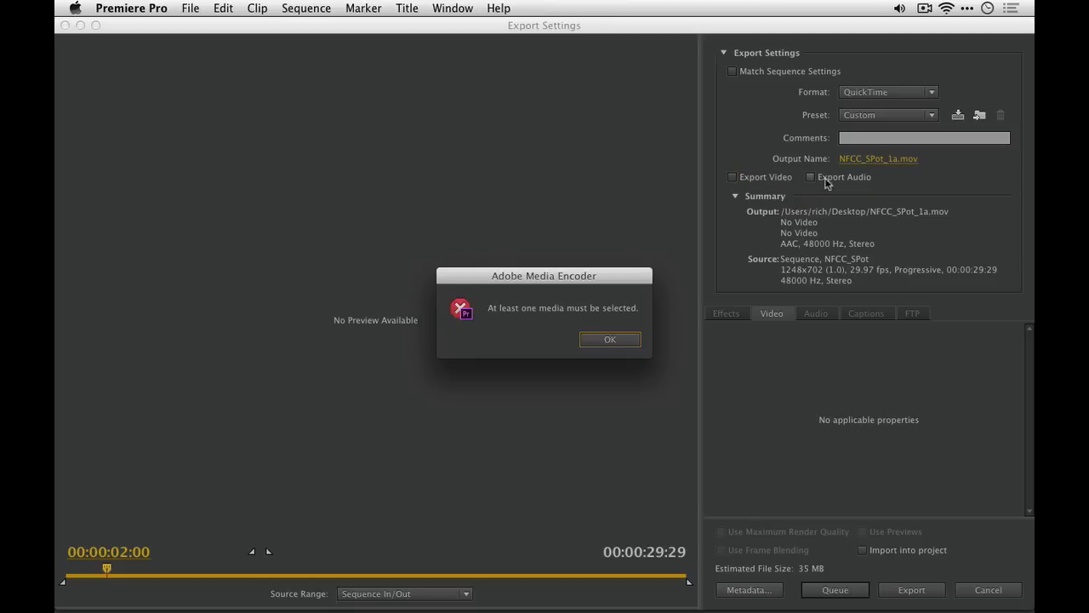
pyautogui.click(624, 337)
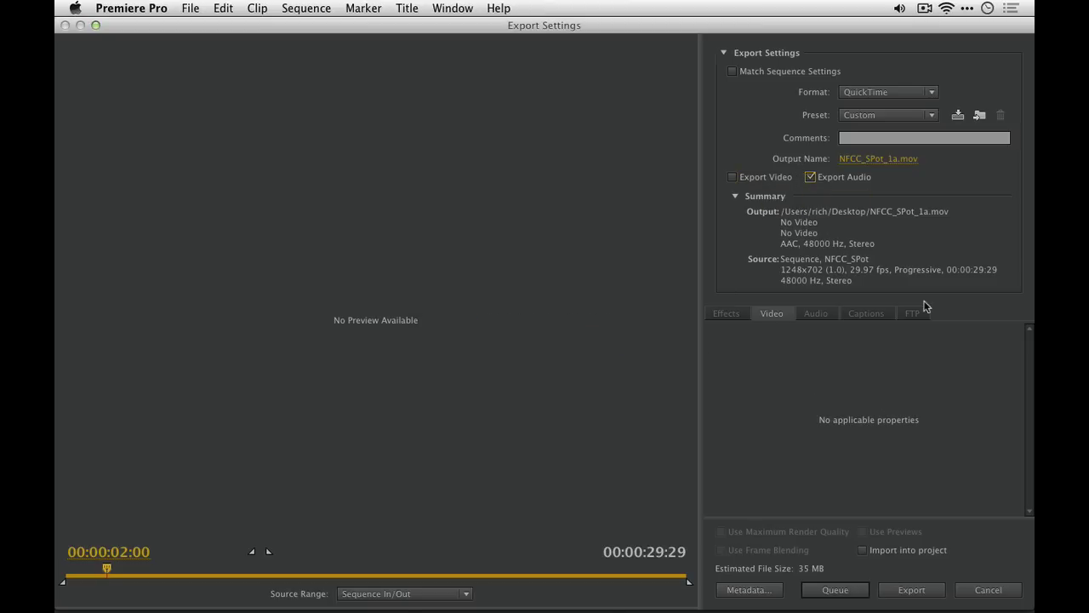
# Keep captions as a sidecar file, run the export, and hide Premiere Pro.
pyautogui.click(869, 313)
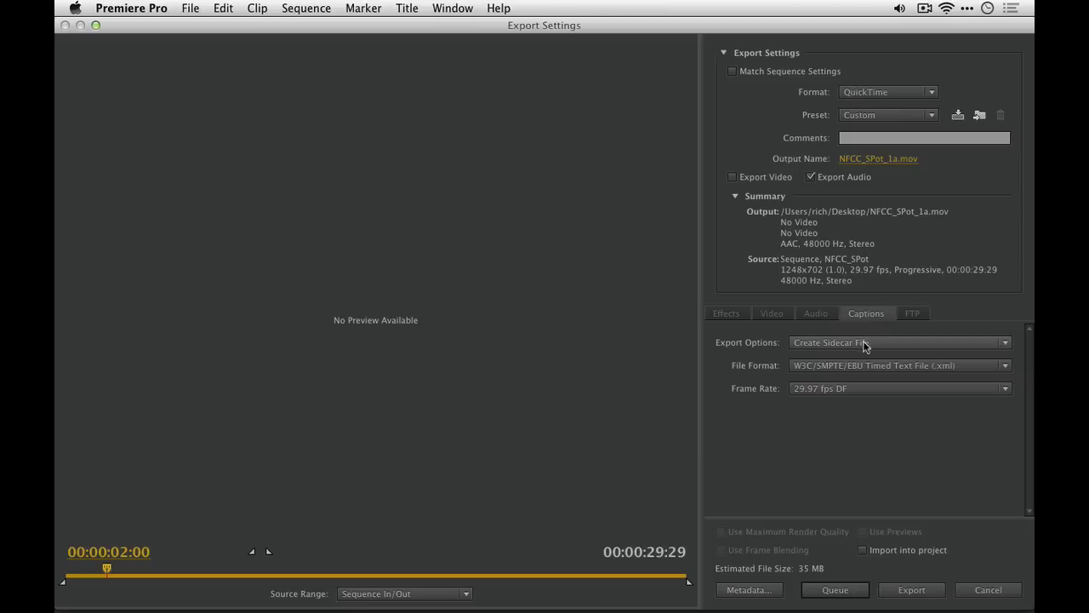
pyautogui.click(864, 342)
pyautogui.click(953, 440)
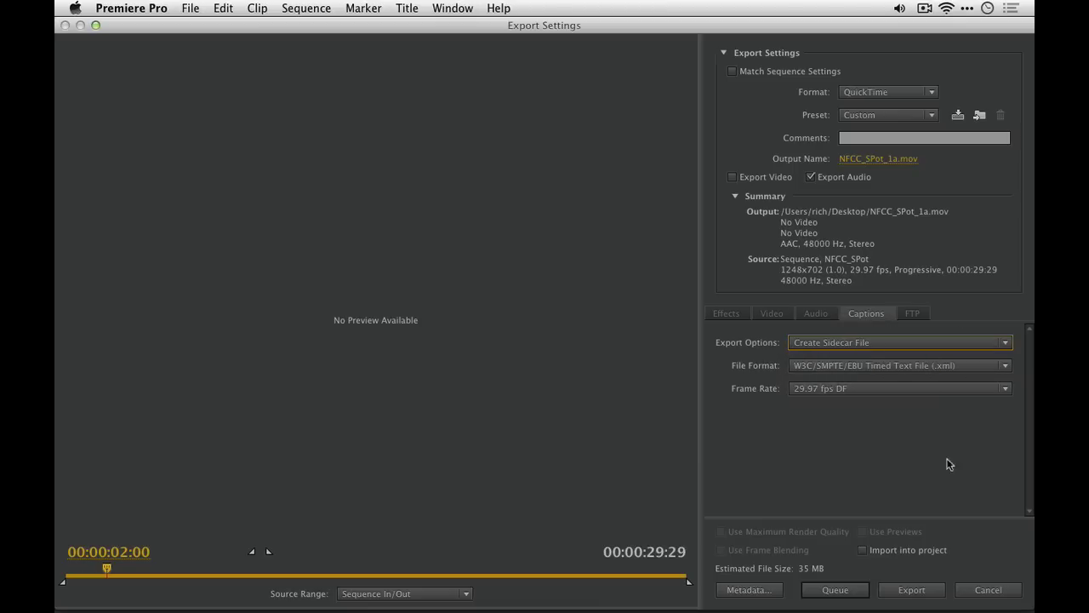
pyautogui.click(911, 590)
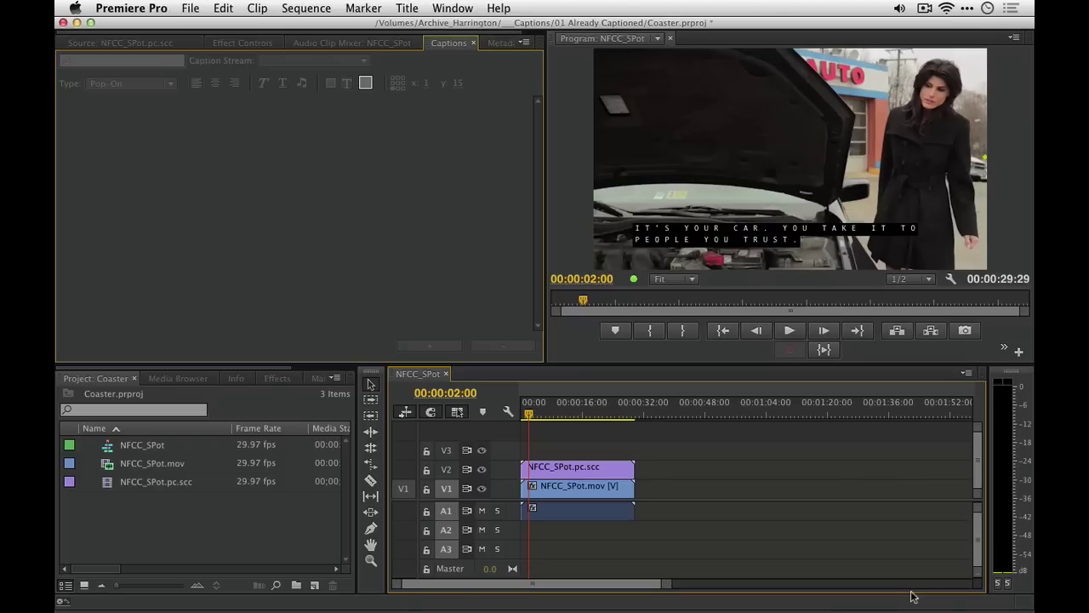
pyautogui.press('super+h')
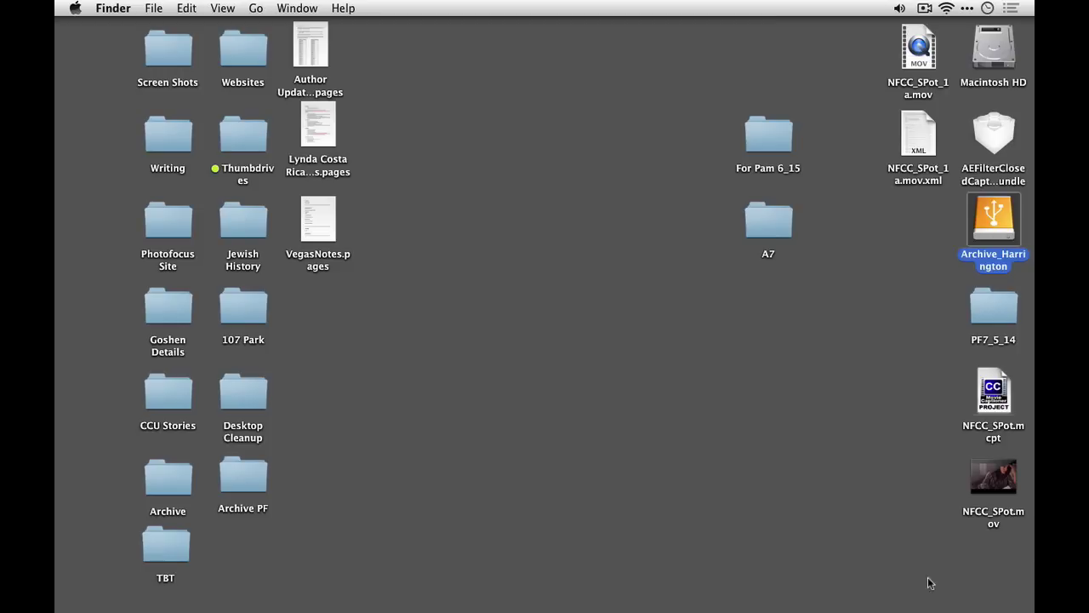
# Quick Look the NFCC_SPot_1a.mov.xml caption file, then bring up its context menu.
pyautogui.click(918, 135)
pyautogui.press('space')
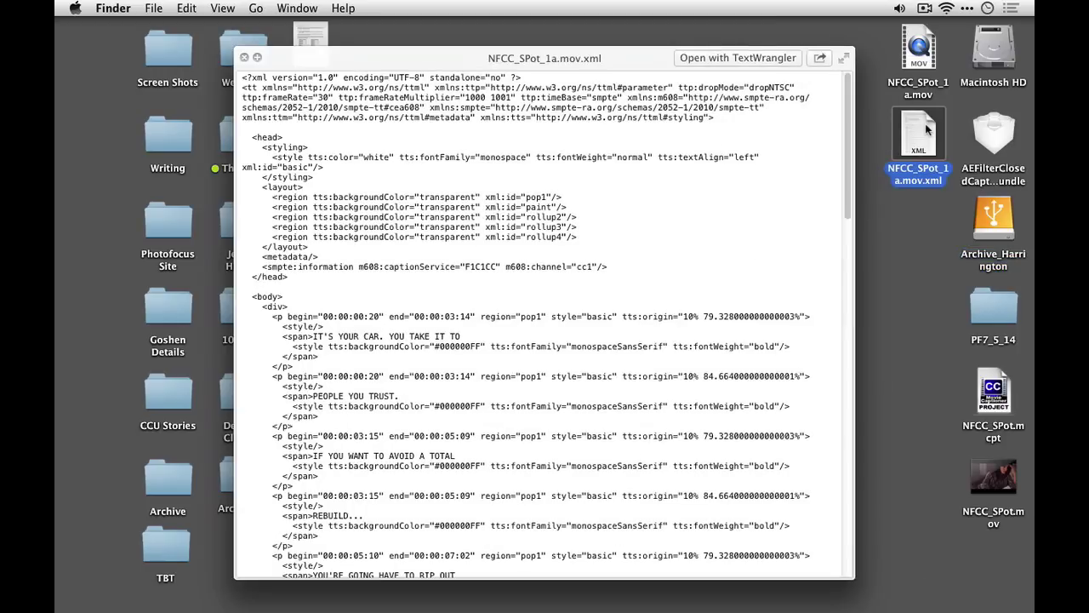
pyautogui.press('space')
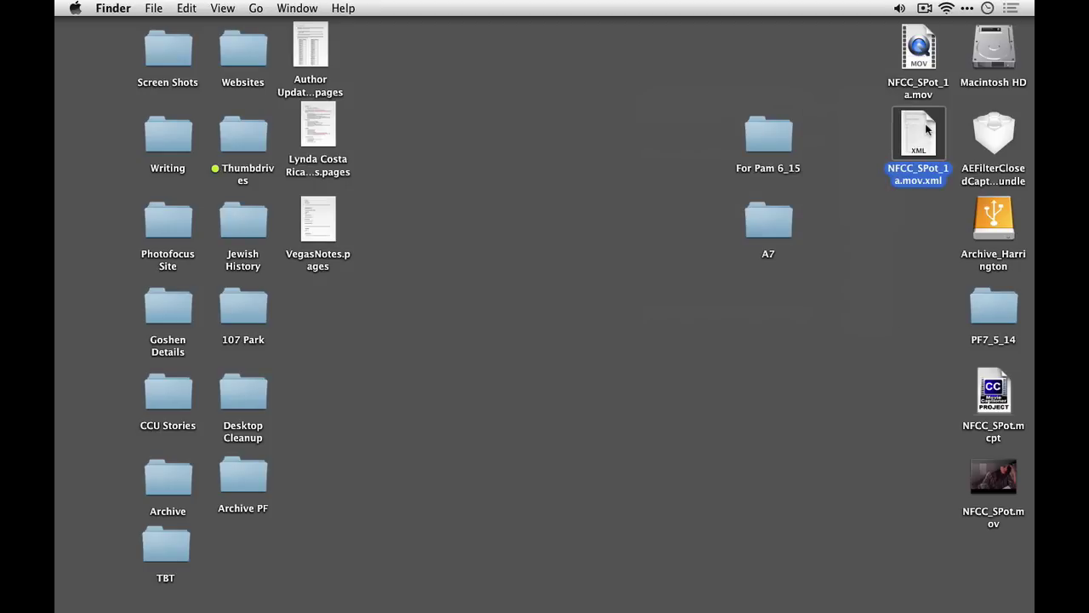
pyautogui.rightClick(927, 127)
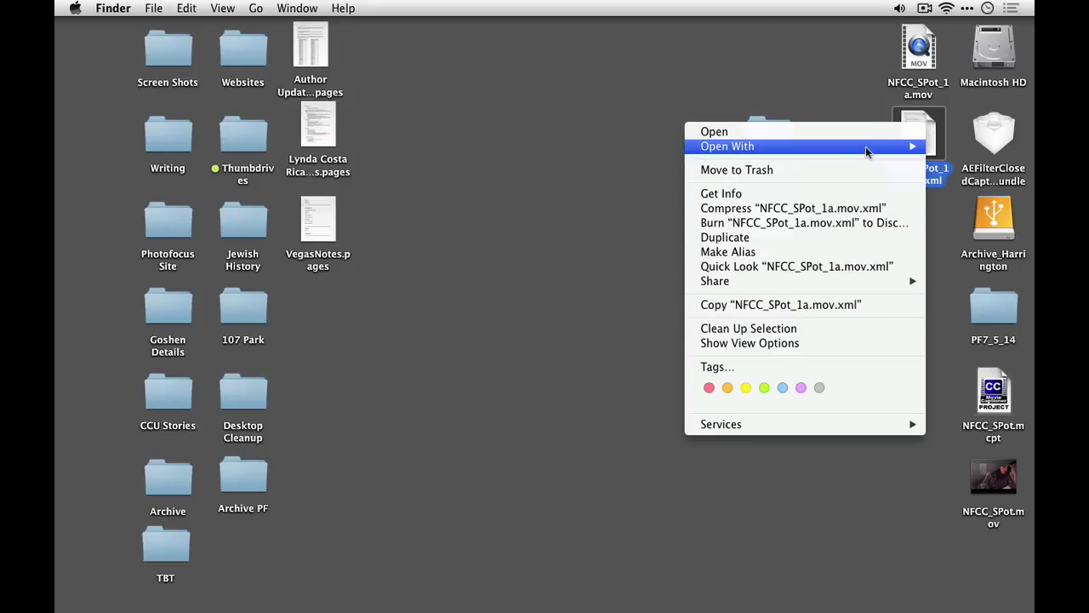
# Open the caption XML in TextEdit, enlarge and scroll through it, then quit back to Premiere.
pyautogui.moveTo(867, 152)
pyautogui.click(563, 417)
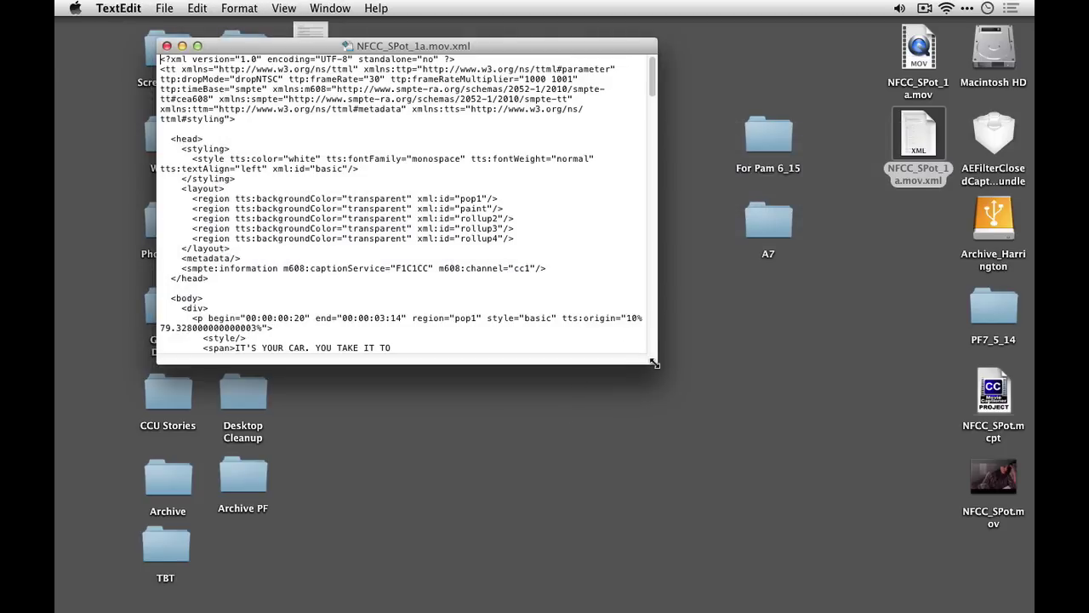
pyautogui.moveTo(654, 363); pyautogui.dragTo(918, 581)
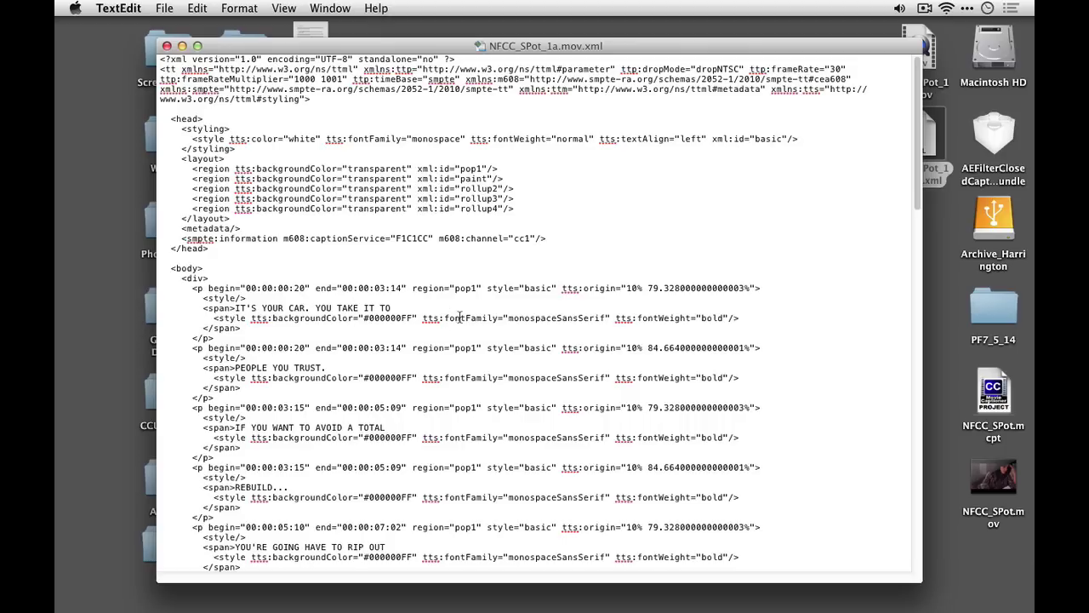
pyautogui.scroll(-10, 563, 308)
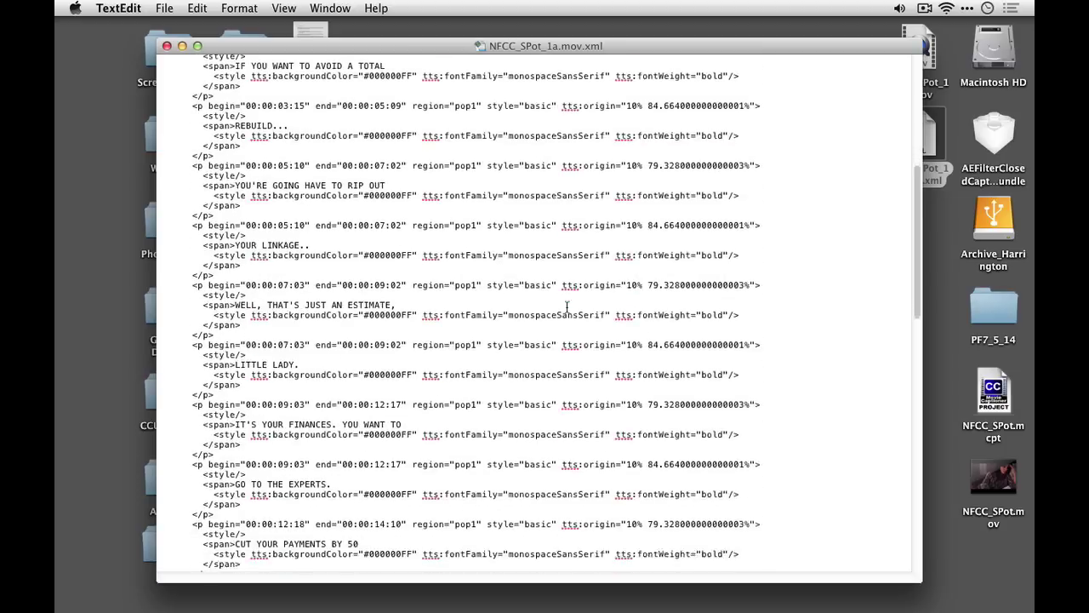
pyautogui.scroll(-3, 567, 306)
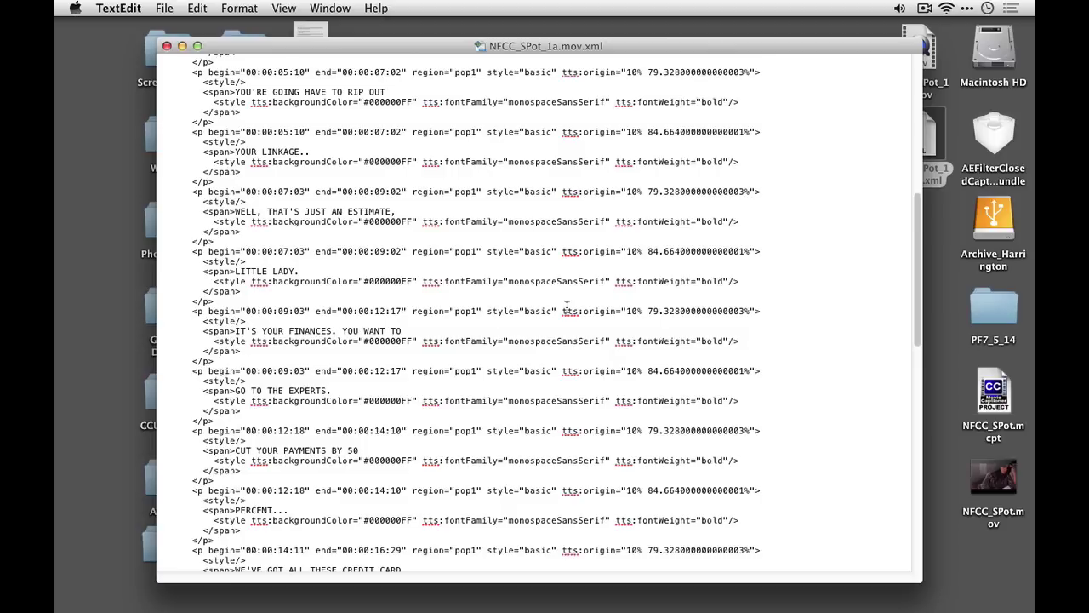
pyautogui.press('super+q')
pyautogui.press('super+Tab')
pyautogui.press('super+Tab')
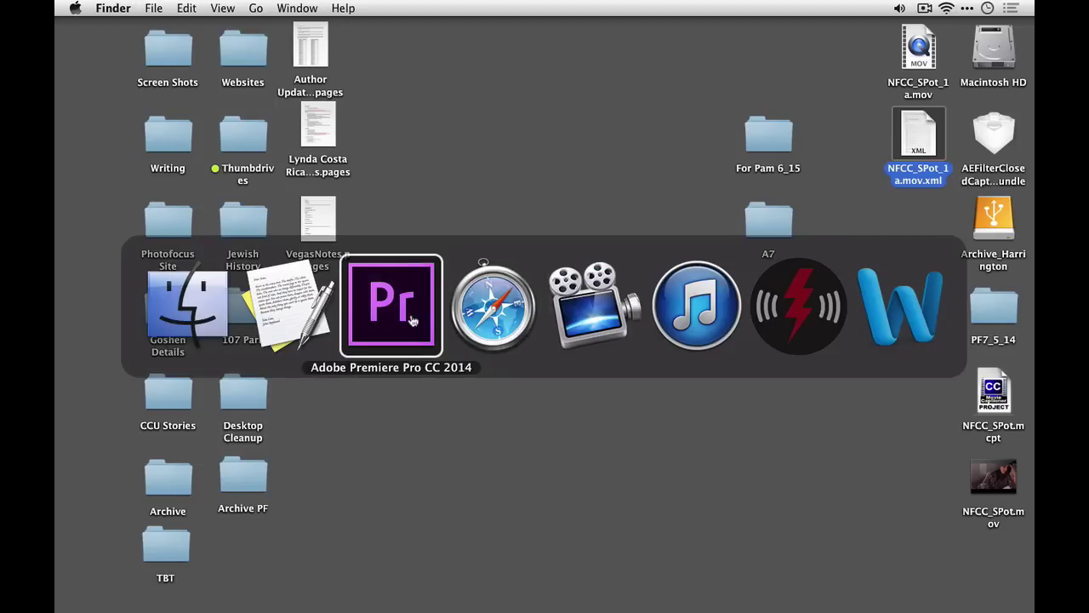
# Import the exported movie from the Desktop and create a new sequence from it.
pyautogui.press('super+i')
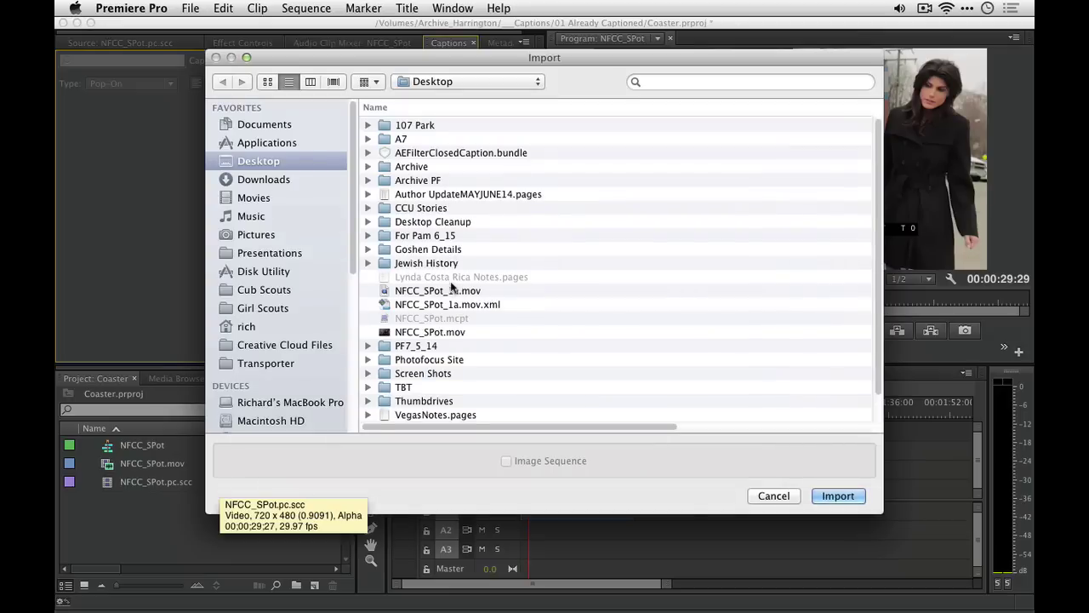
pyautogui.click(450, 294)
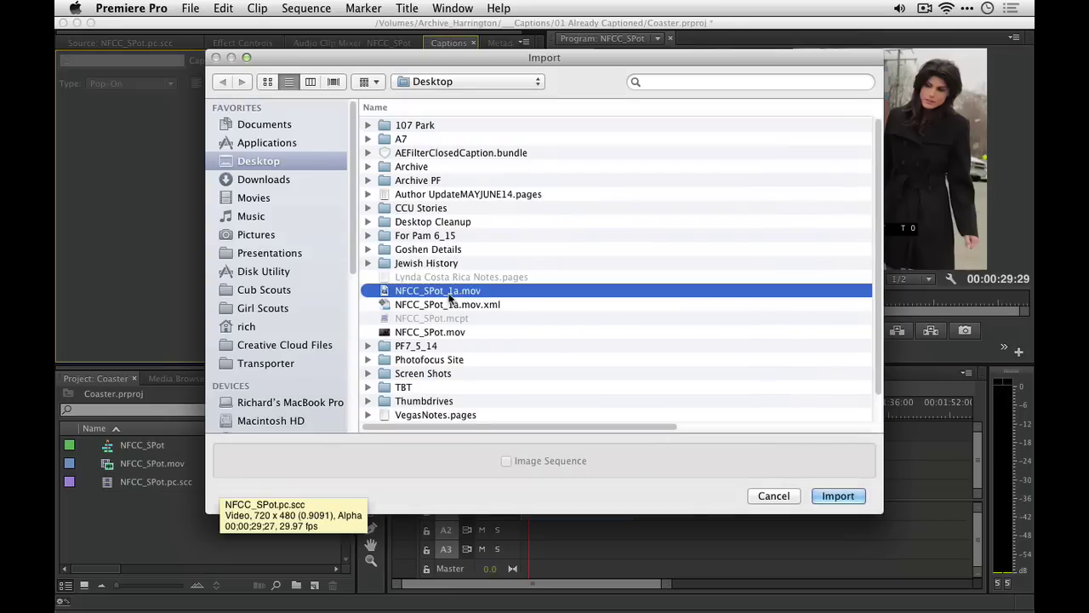
pyautogui.doubleClick(439, 333)
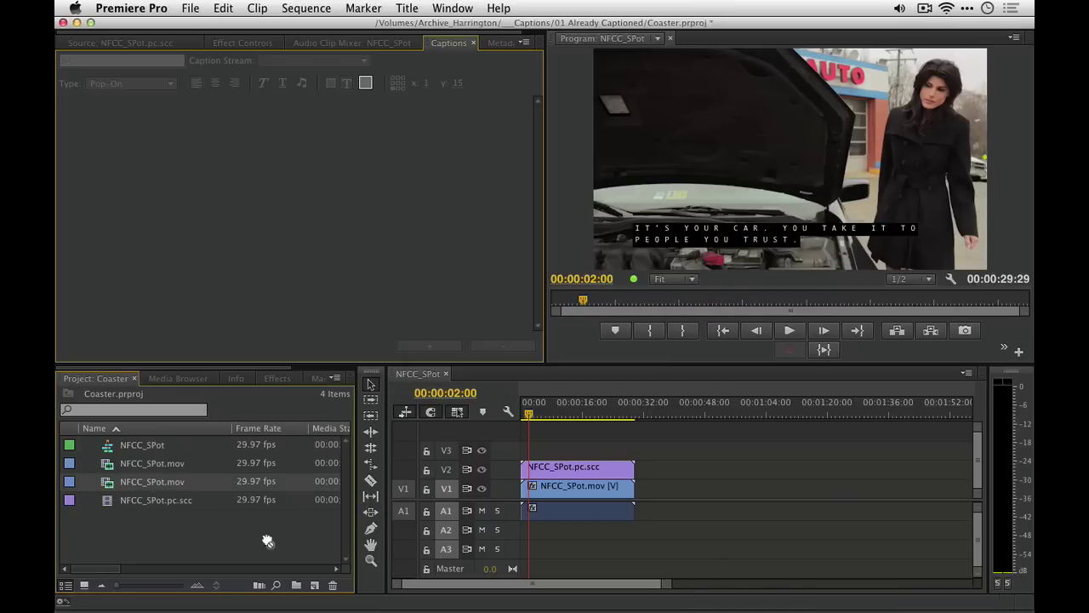
pyautogui.moveTo(319, 587); pyautogui.dragTo(316, 586)
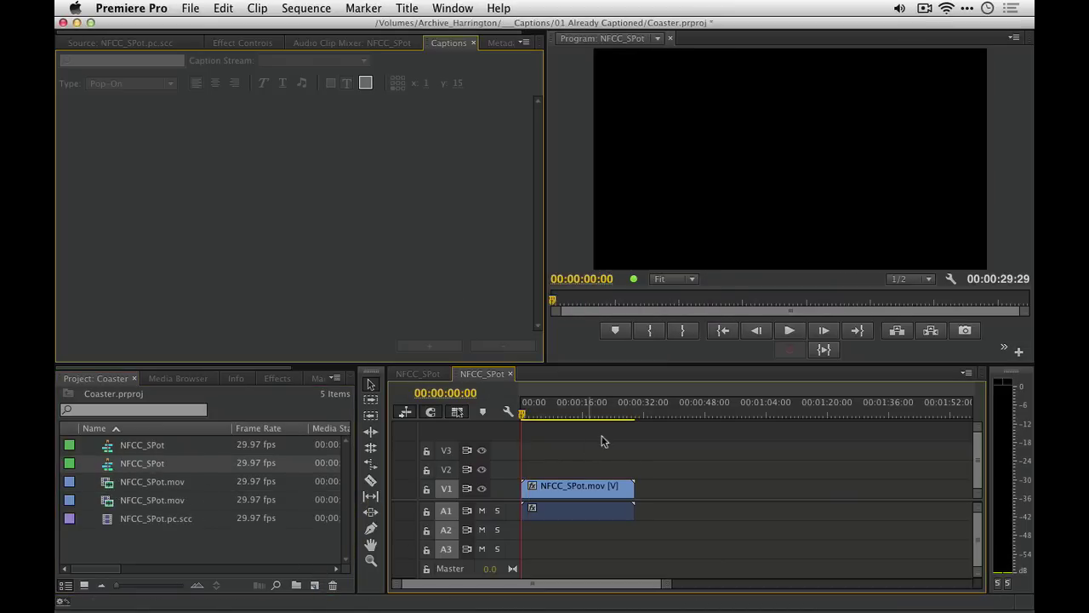
# Scrub the new sequence to 00:00:12:24 and select the NFCC_SPot.mov clip.
pyautogui.click(582, 415)
pyautogui.moveTo(583, 415)
pyautogui.mouseDown()
pyautogui.moveTo(559, 414)
pyautogui.moveTo(570, 414)
pyautogui.mouseUp()
pyautogui.click(587, 486)
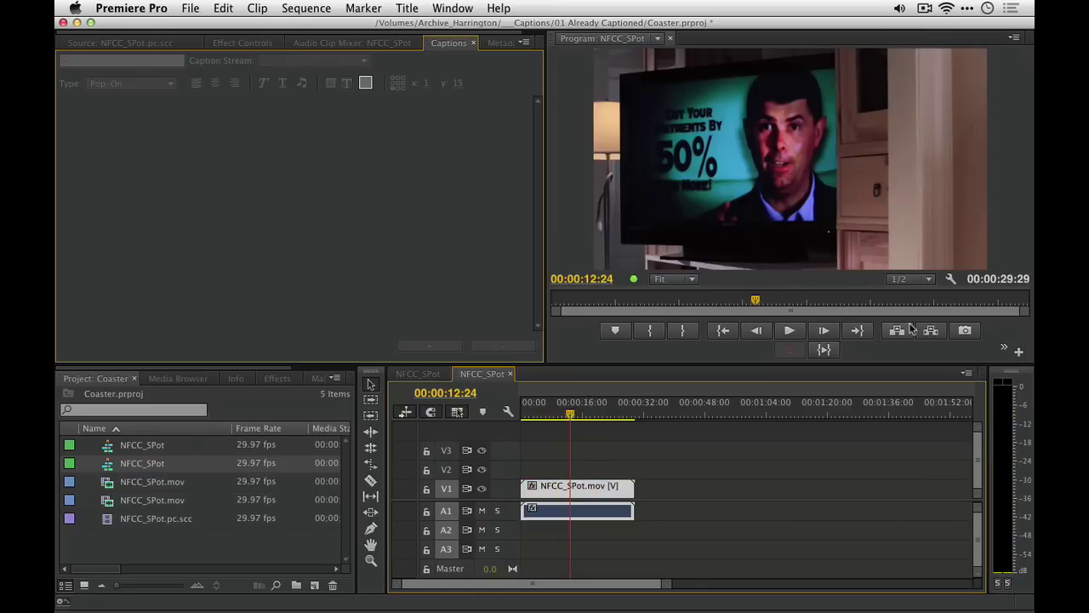
pyautogui.click(951, 279)
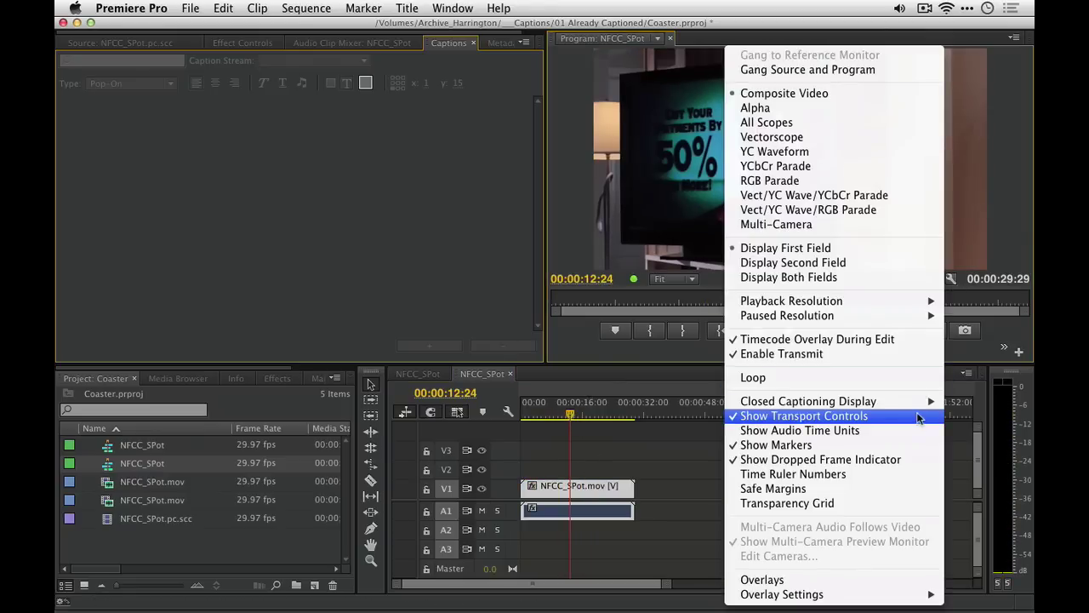
pyautogui.moveTo(929, 401)
pyautogui.click(979, 415)
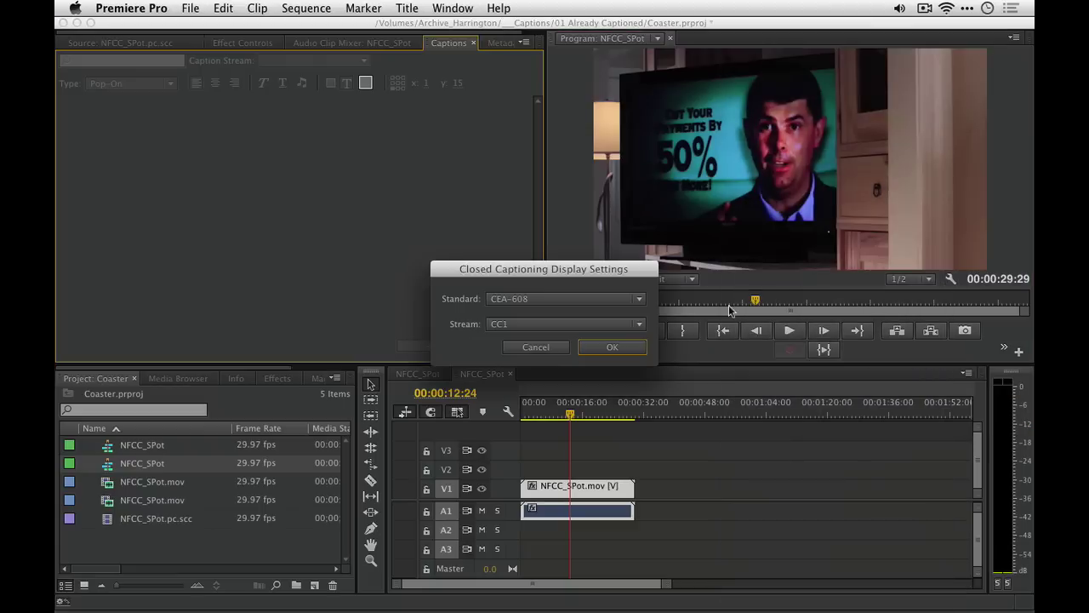
pyautogui.click(605, 300)
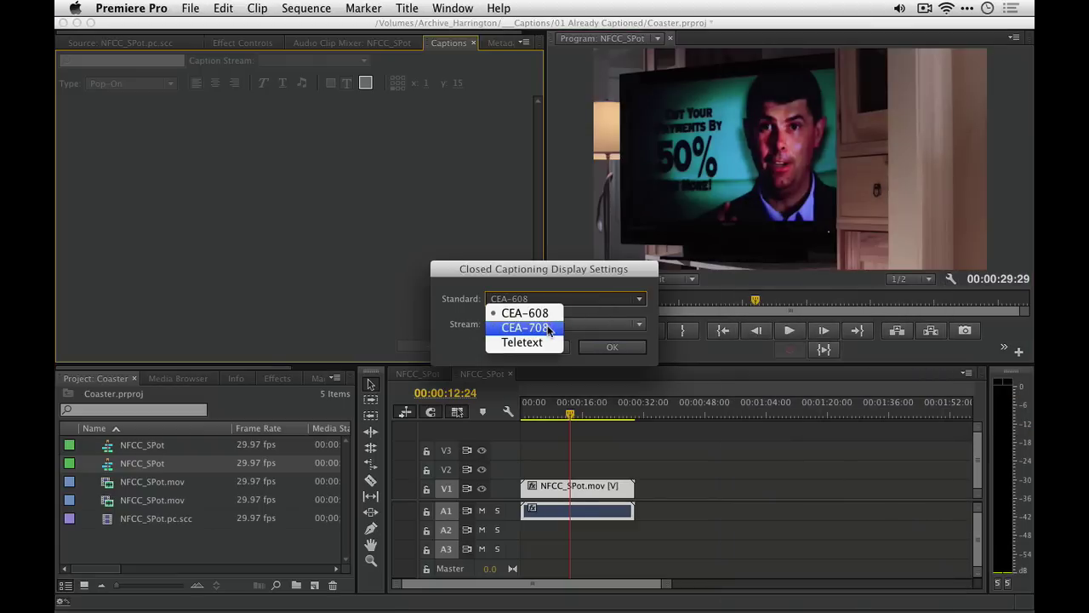
pyautogui.click(549, 329)
pyautogui.click(608, 347)
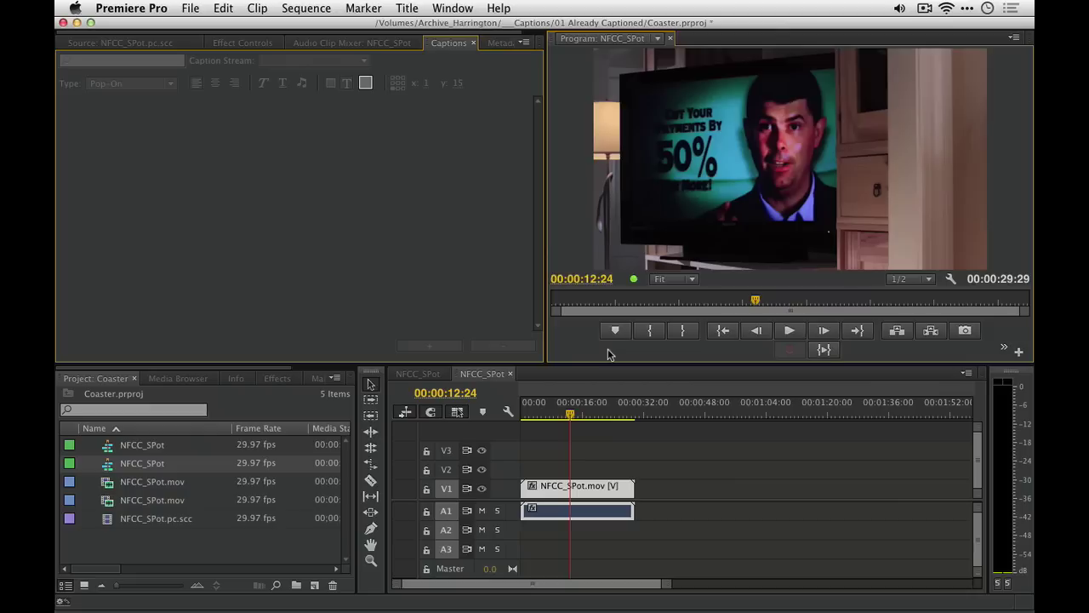
pyautogui.click(951, 281)
pyautogui.moveTo(933, 401)
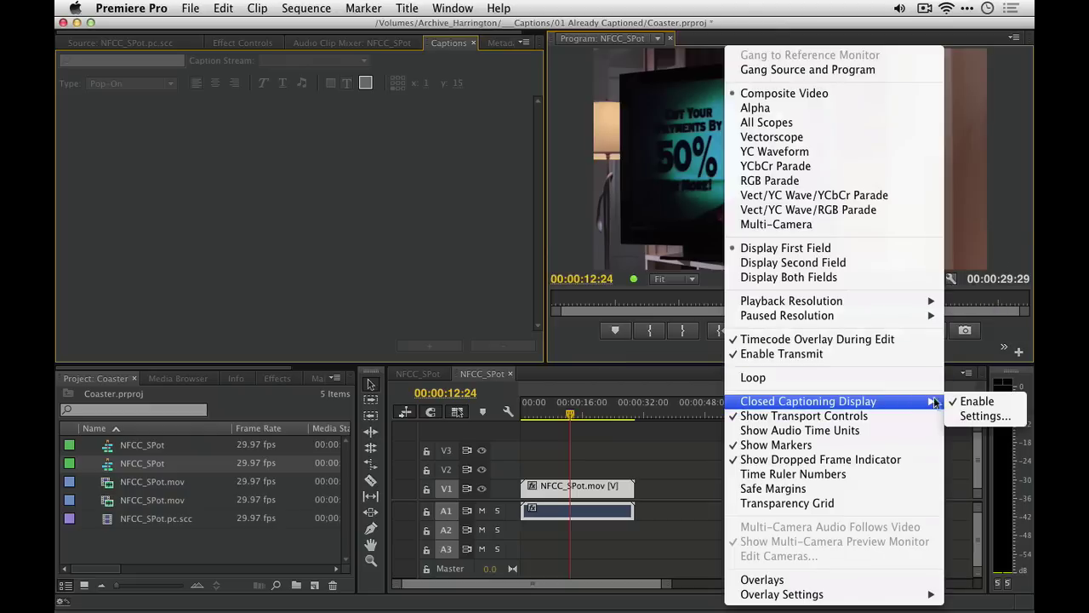
pyautogui.click(971, 416)
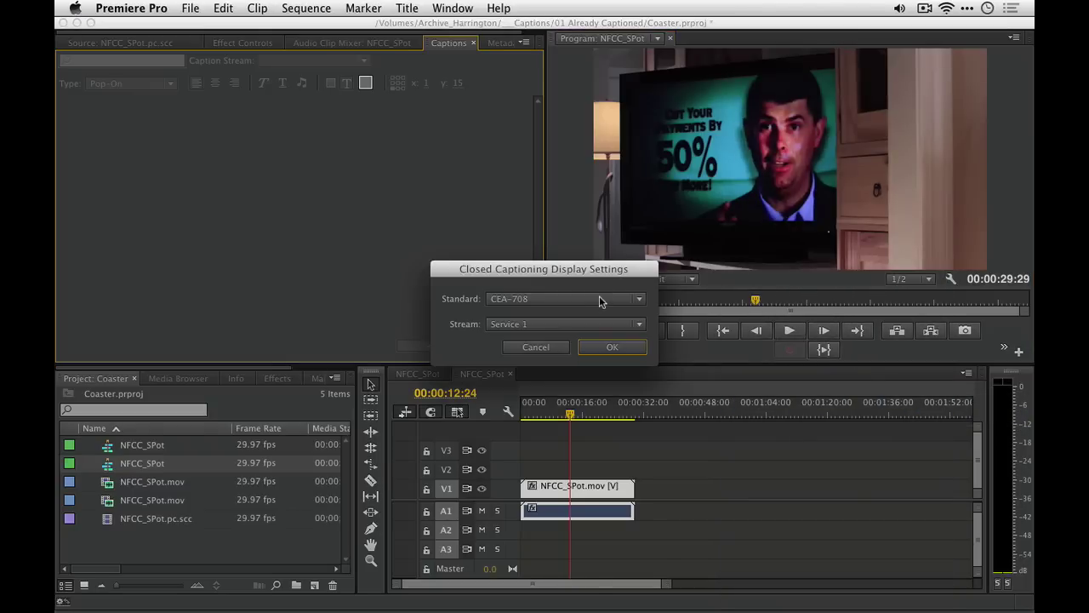
pyautogui.click(599, 299)
pyautogui.click(557, 310)
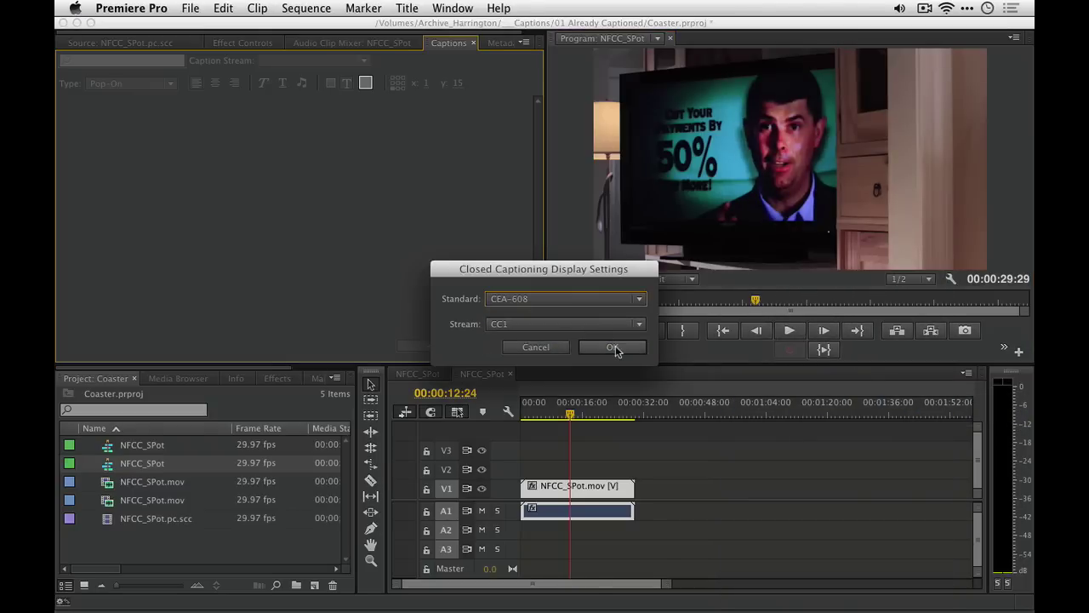
pyautogui.click(612, 347)
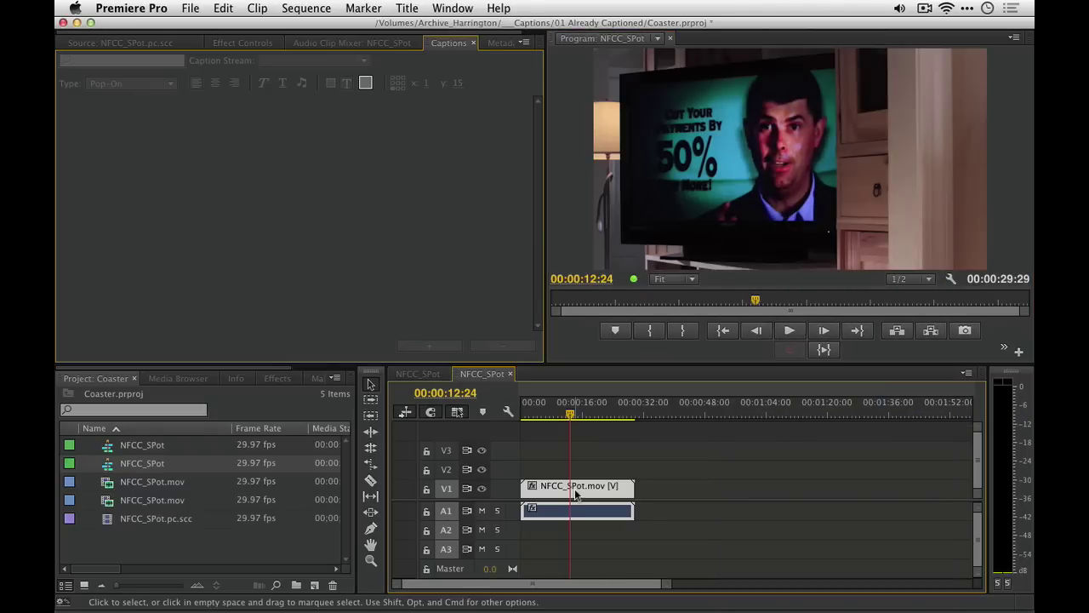
# View the clip's metadata, open the Captions panel via Window, and save the project.
pyautogui.click(500, 45)
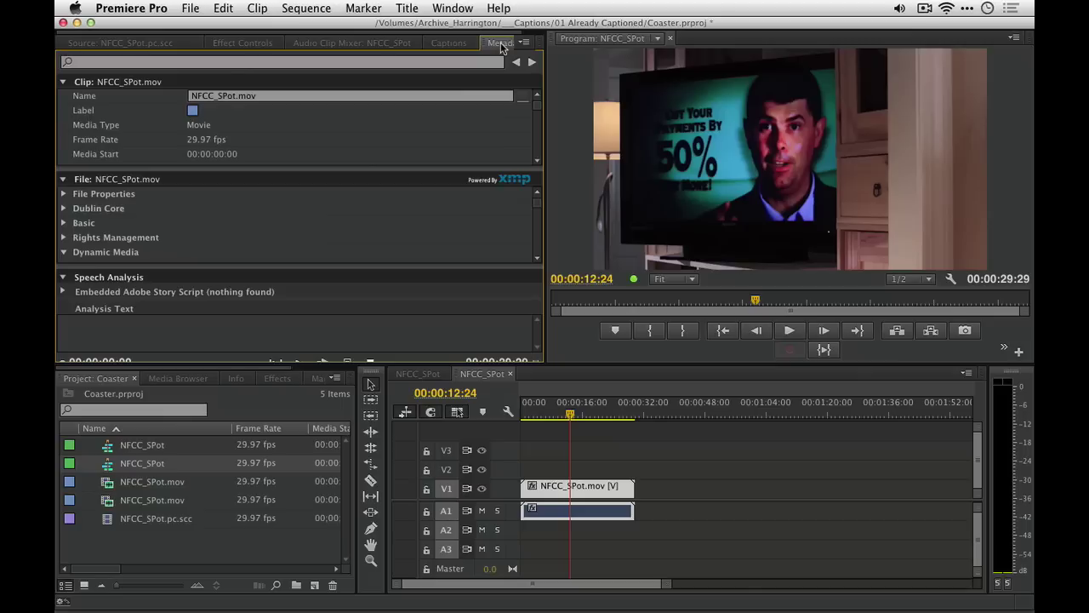
pyautogui.click(457, 8)
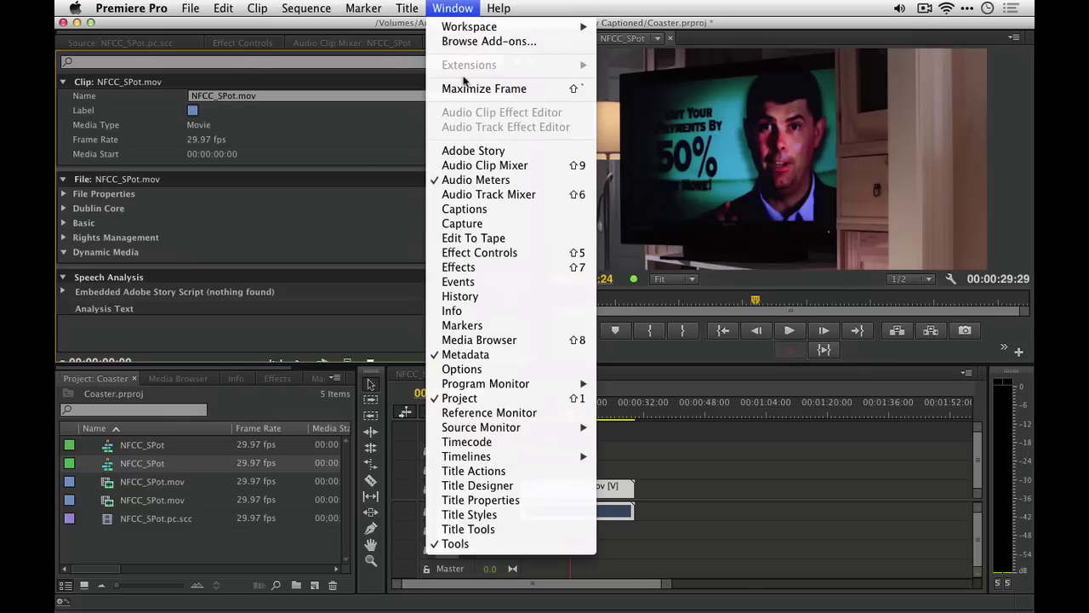
pyautogui.click(463, 210)
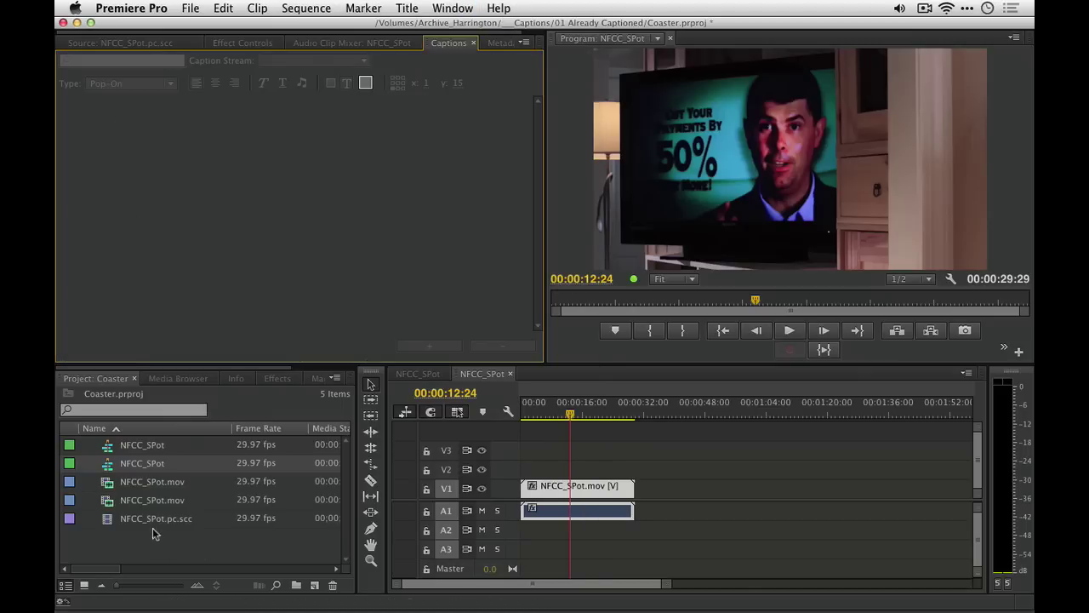
pyautogui.press('super+s')
# Append two more NFCC_SPot.mov clips to the sequence, previewing around 00:01:12:28.
pyautogui.click(109, 502)
pyautogui.moveTo(407, 481); pyautogui.dragTo(634, 508)
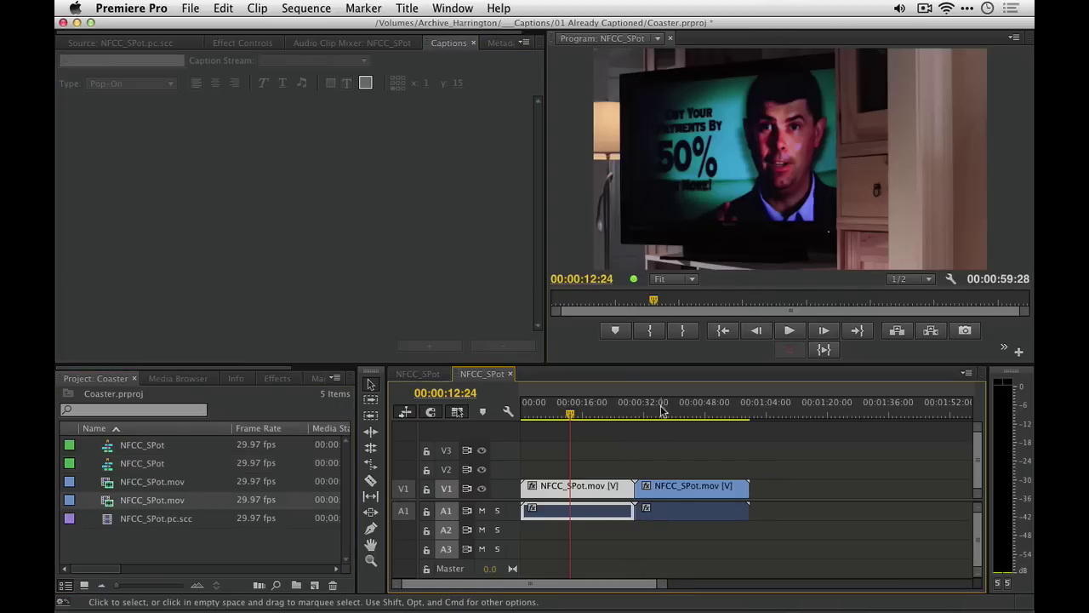
pyautogui.click(661, 407)
pyautogui.doubleClick(108, 484)
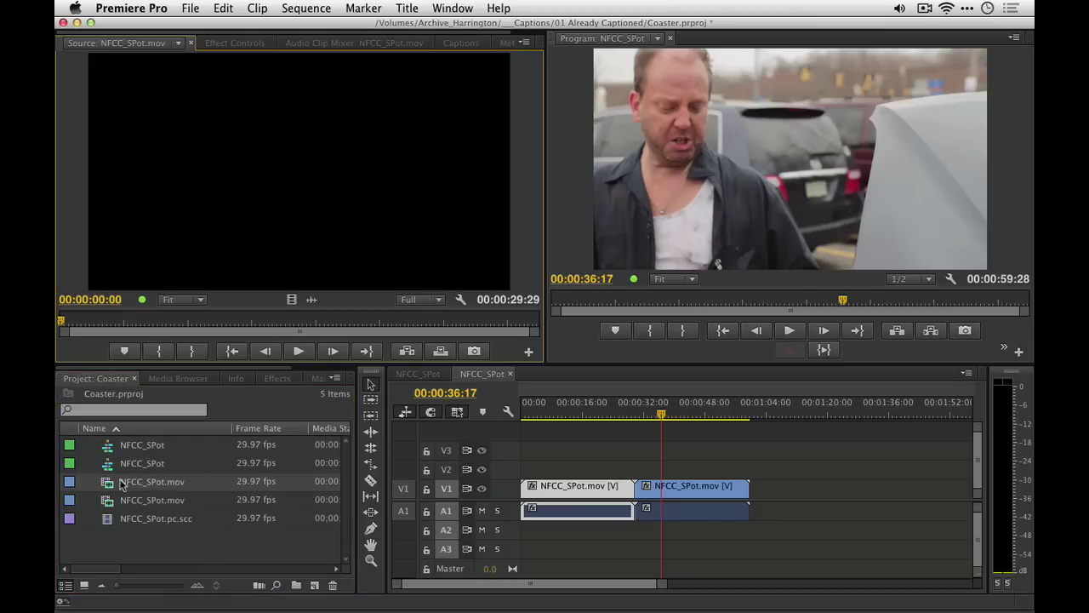
pyautogui.moveTo(107, 490); pyautogui.dragTo(778, 509)
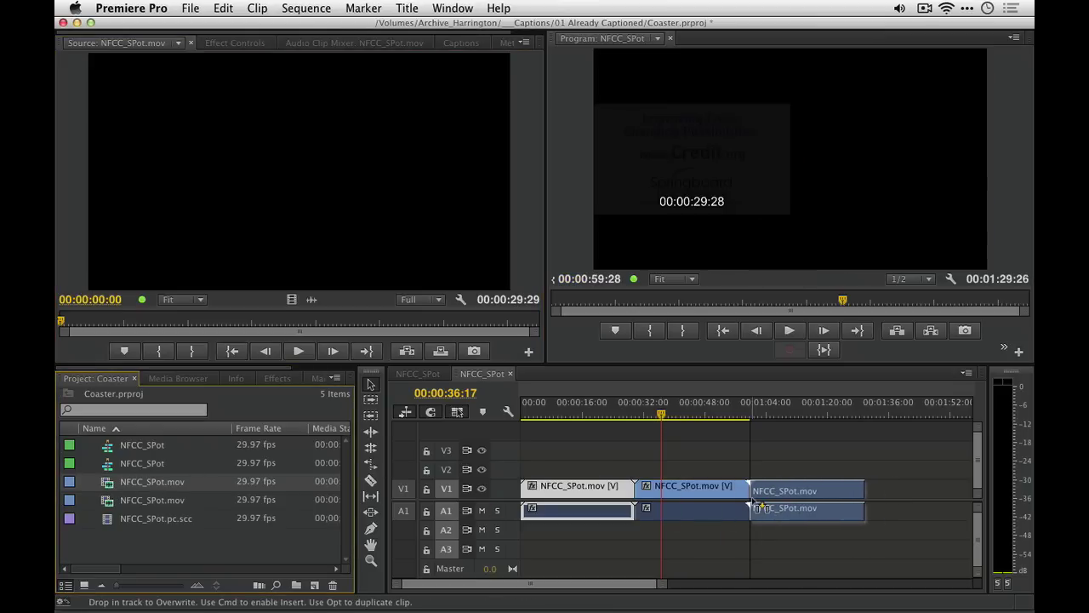
pyautogui.click(790, 410)
pyautogui.moveTo(790, 410); pyautogui.dragTo(800, 410)
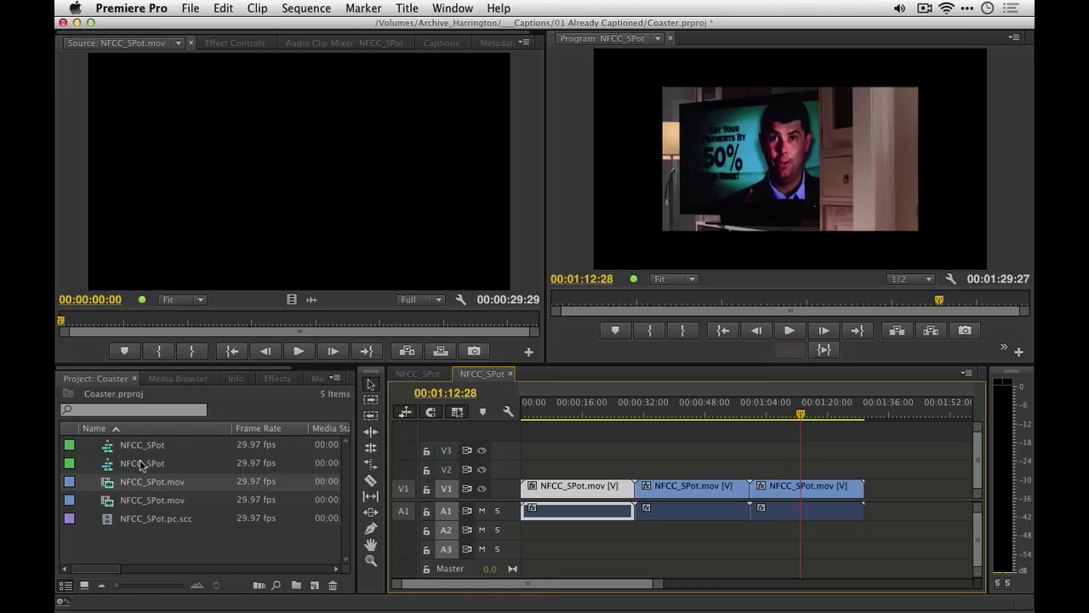
# Create a third NFCC_SPot sequence from the NFCC_SPot.mov clip.
pyautogui.click(104, 486)
pyautogui.moveTo(300, 568); pyautogui.dragTo(314, 585)
pyautogui.click(587, 414)
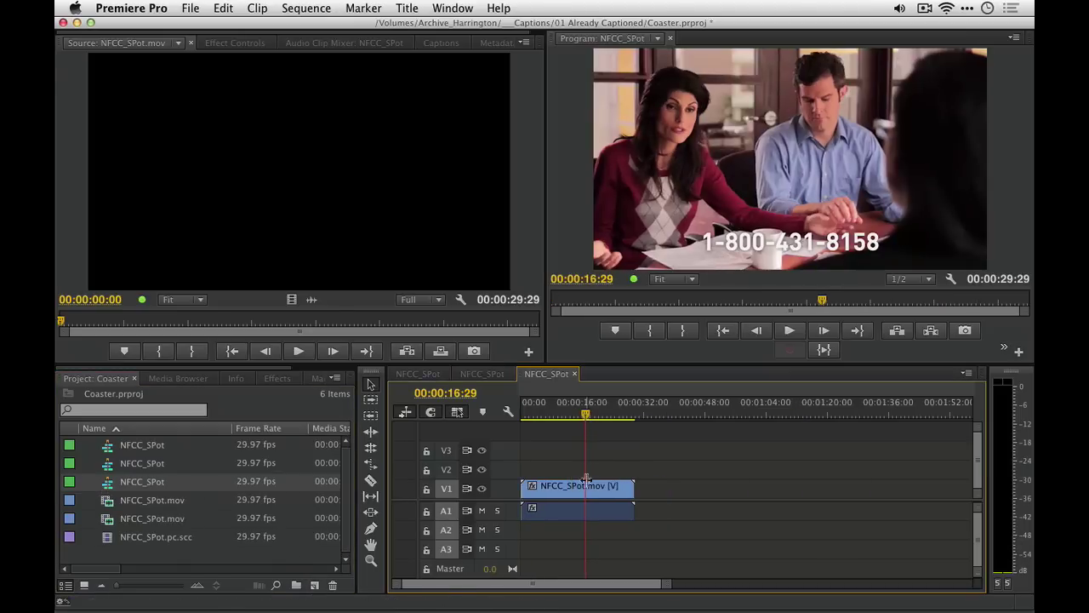
# Select the clip in the new sequence and check the program viewer's display settings without changes.
pyautogui.click(585, 485)
pyautogui.click(950, 279)
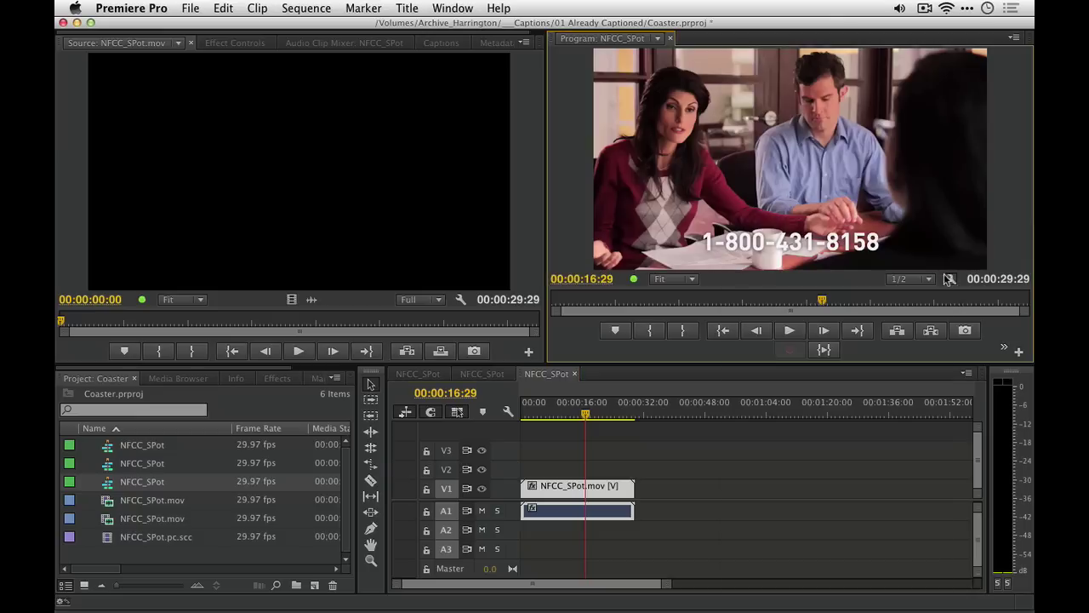
pyautogui.moveTo(886, 407)
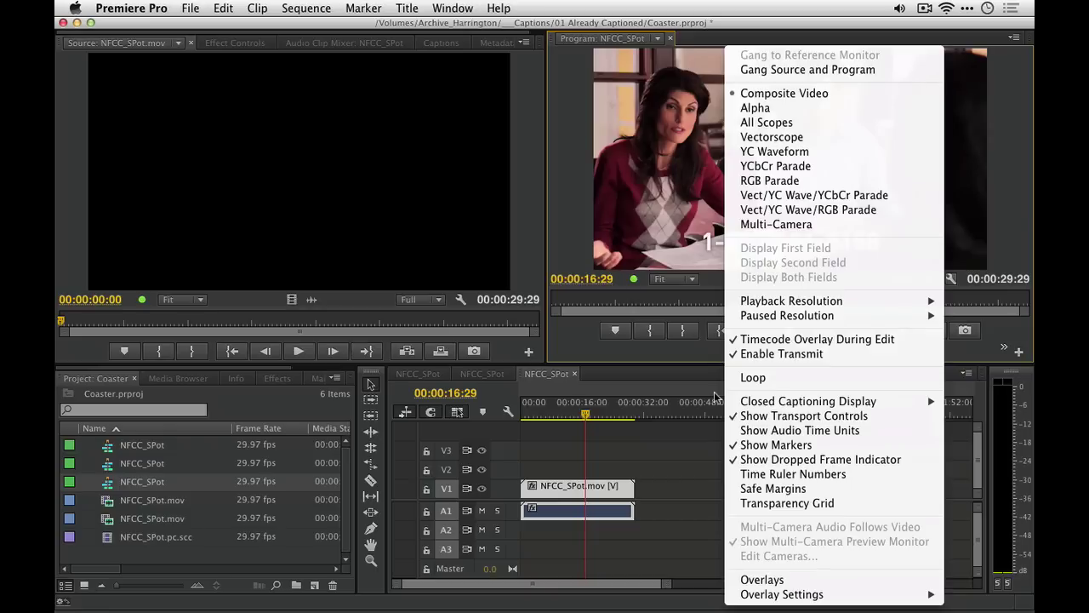
pyautogui.click(612, 446)
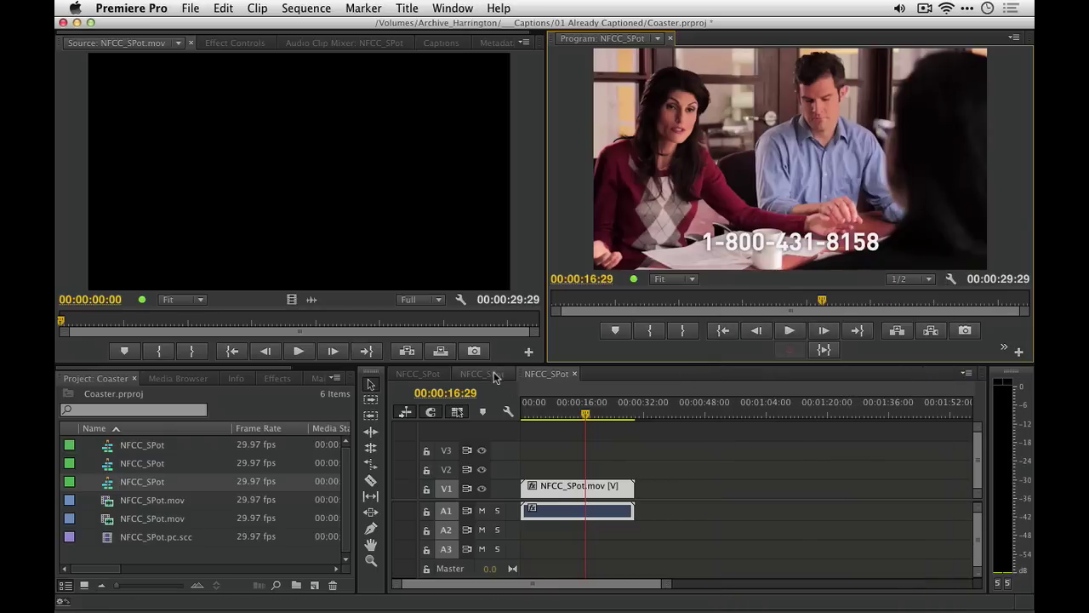
# Return to the first, captioned NFCC_SPot sequence and review captions from 00:00:12:00 to 00:00:16:12.
pyautogui.click(493, 374)
pyautogui.click(426, 375)
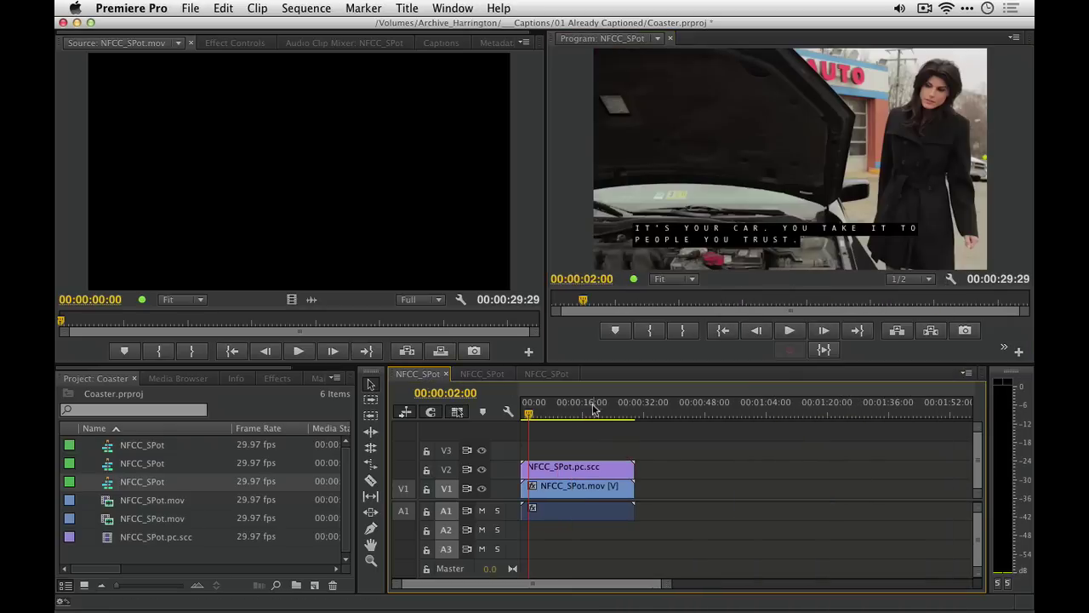
pyautogui.click(567, 410)
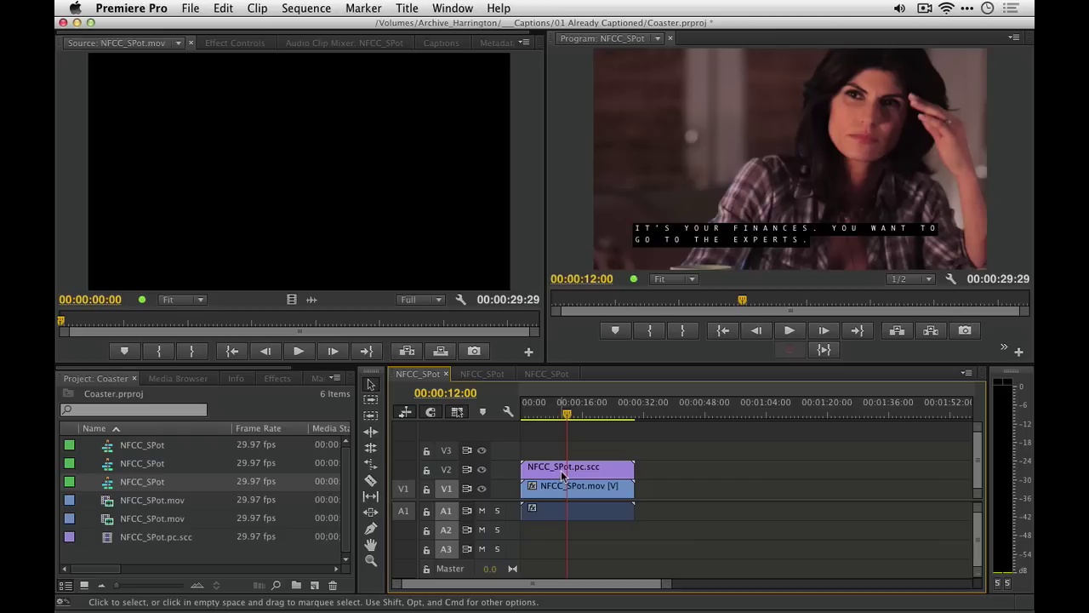
pyautogui.moveTo(568, 411); pyautogui.dragTo(582, 412)
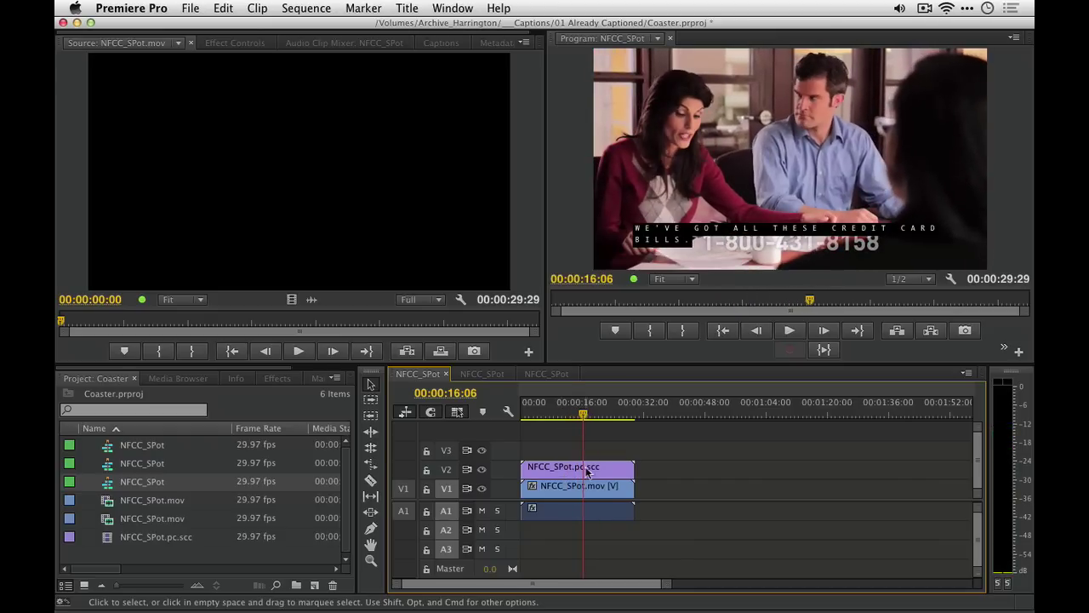
# Set the NFCC_SPot.pc.scc caption 'WE'VE GOT ALL THESE CREDIT CARD BILLS.' to vertical position 12.
pyautogui.click(586, 470)
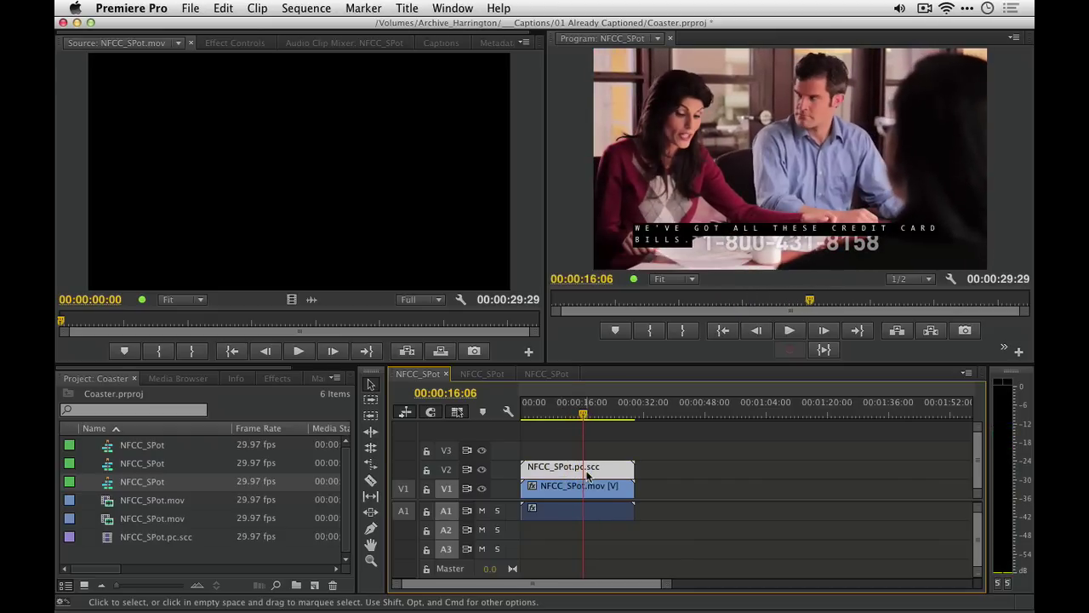
pyautogui.click(441, 44)
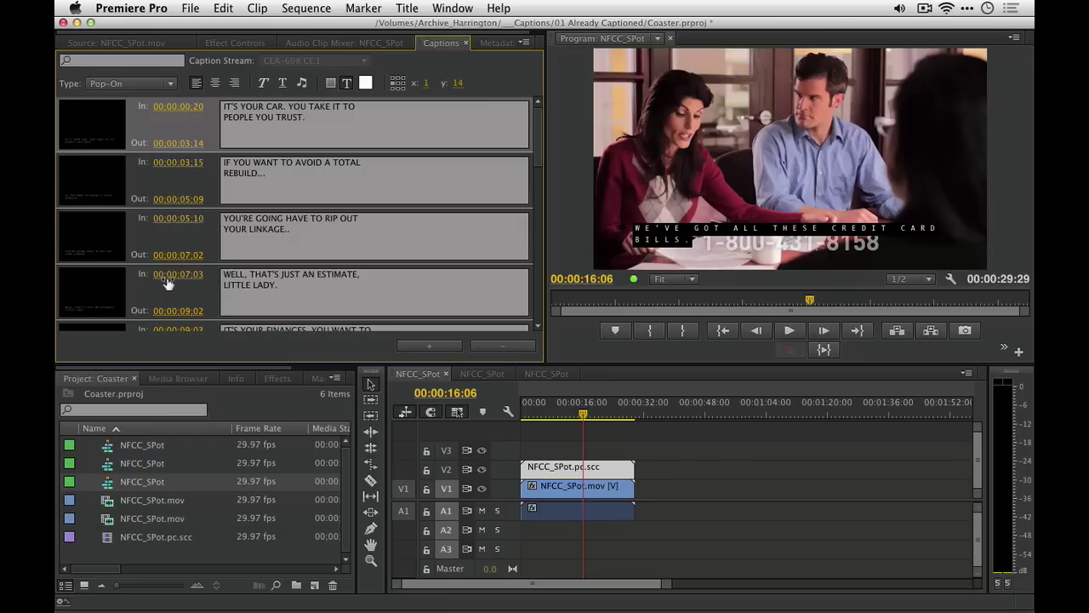
pyautogui.scroll(-3, 200, 268)
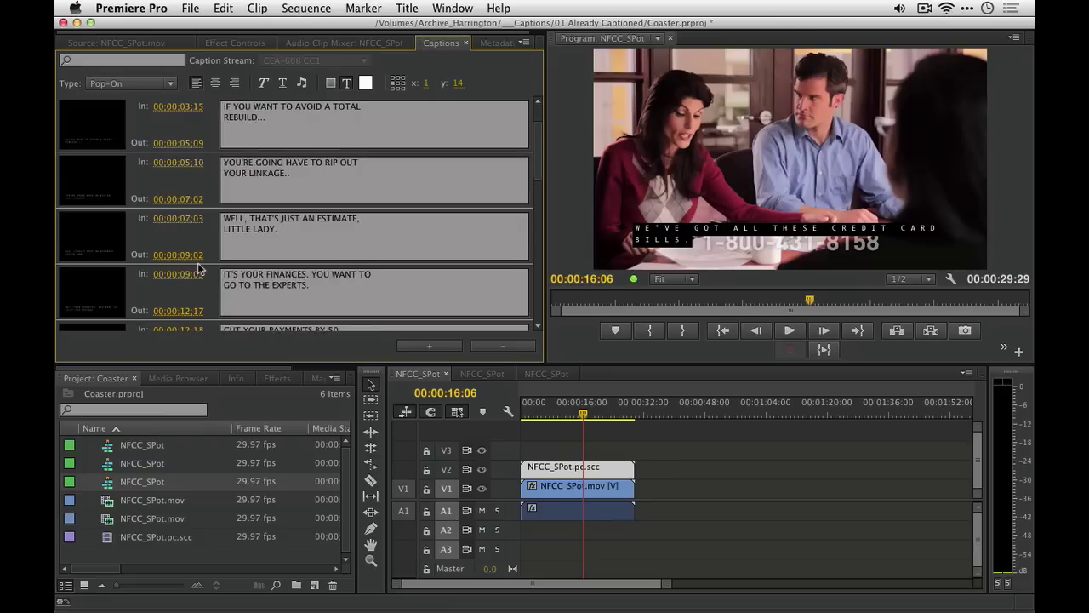
pyautogui.click(96, 293)
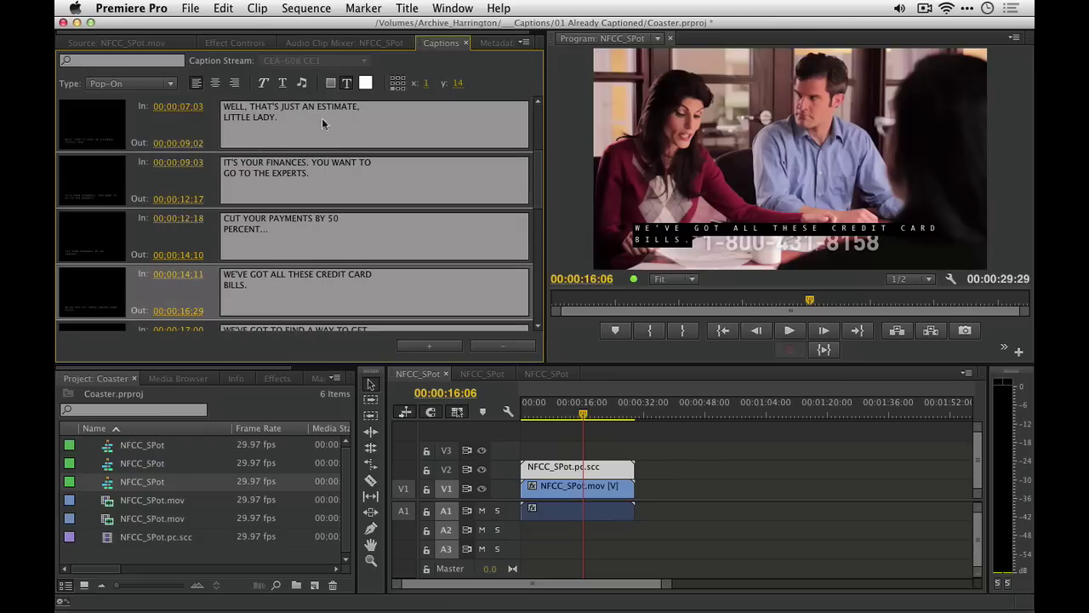
pyautogui.click(460, 83)
pyautogui.write('12')
pyautogui.press('Return')
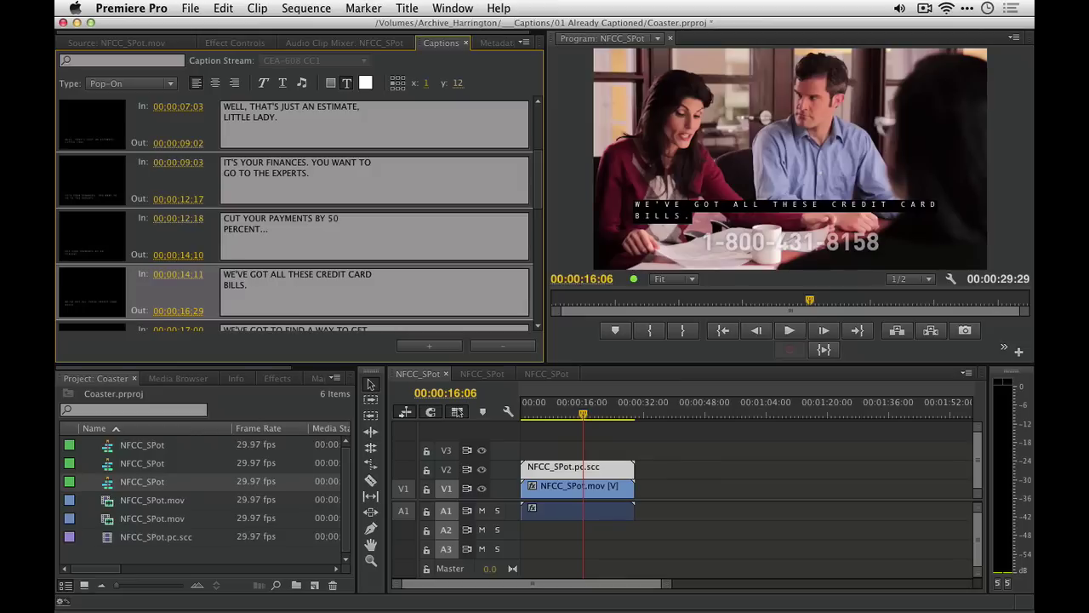
# Move the playhead to 00:00:20:11 and open the SCC caption clip in the source viewer.
pyautogui.click(677, 446)
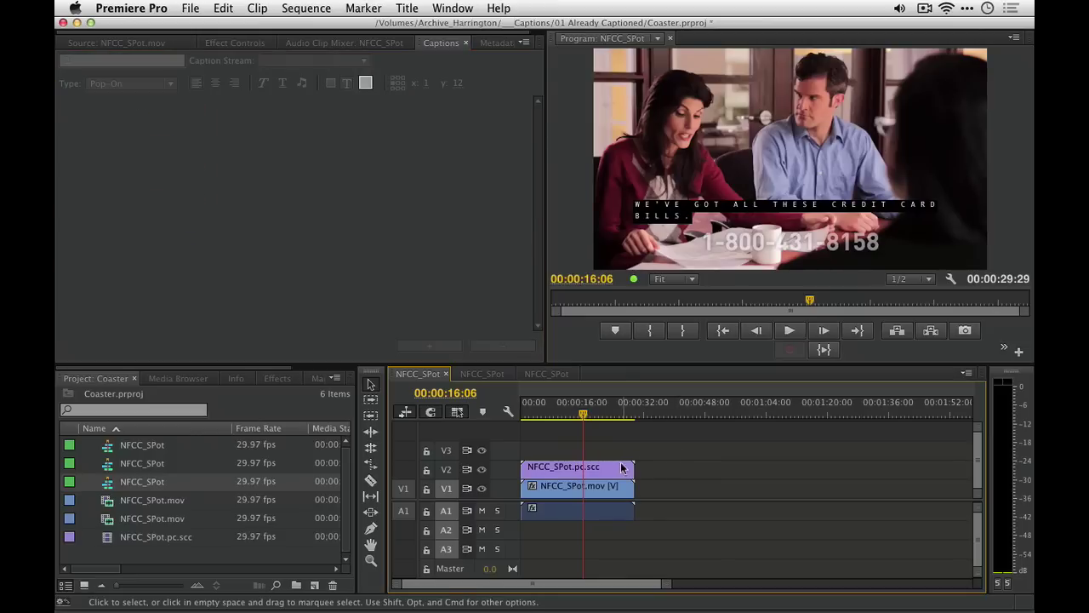
pyautogui.click(599, 405)
pyautogui.click(598, 472)
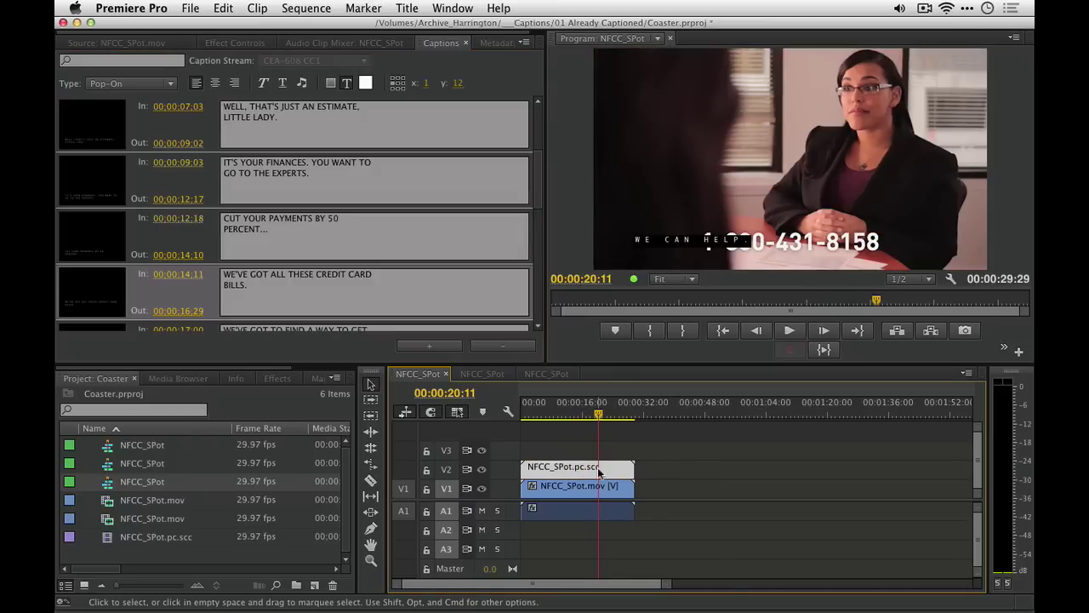
pyautogui.doubleClick(598, 473)
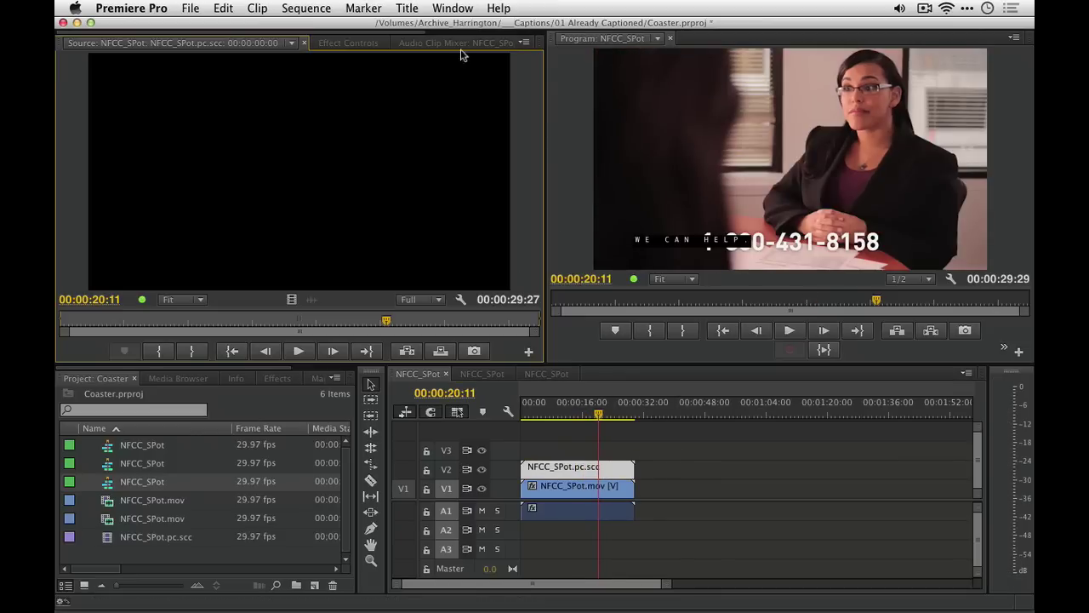
# Reopen the Captions panel, scroll through its caption entries and open its options menu.
pyautogui.click(451, 8)
pyautogui.click(464, 210)
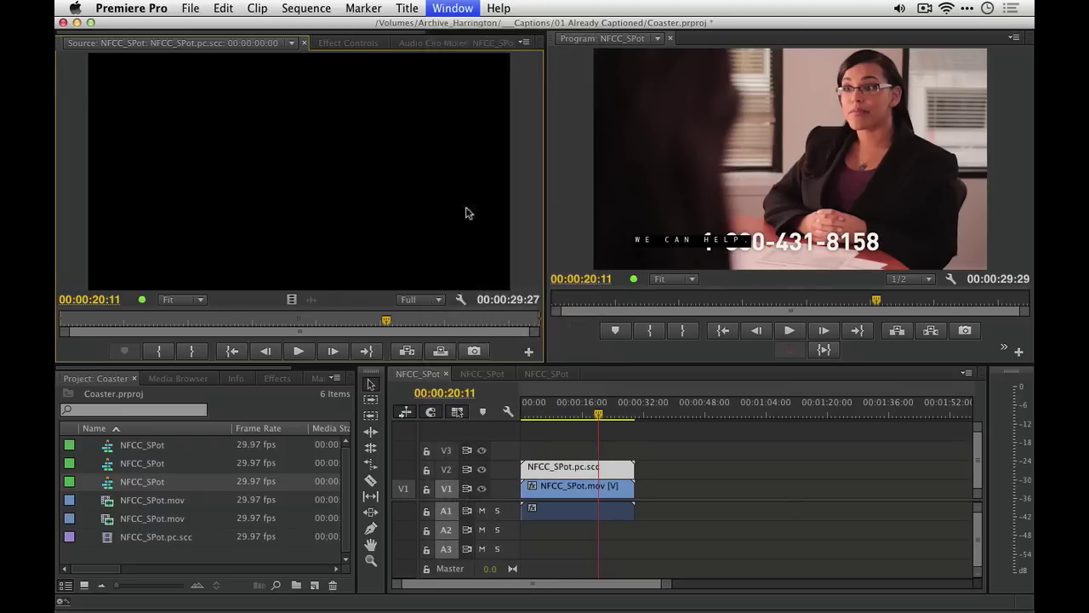
pyautogui.scroll(-2, 441, 291)
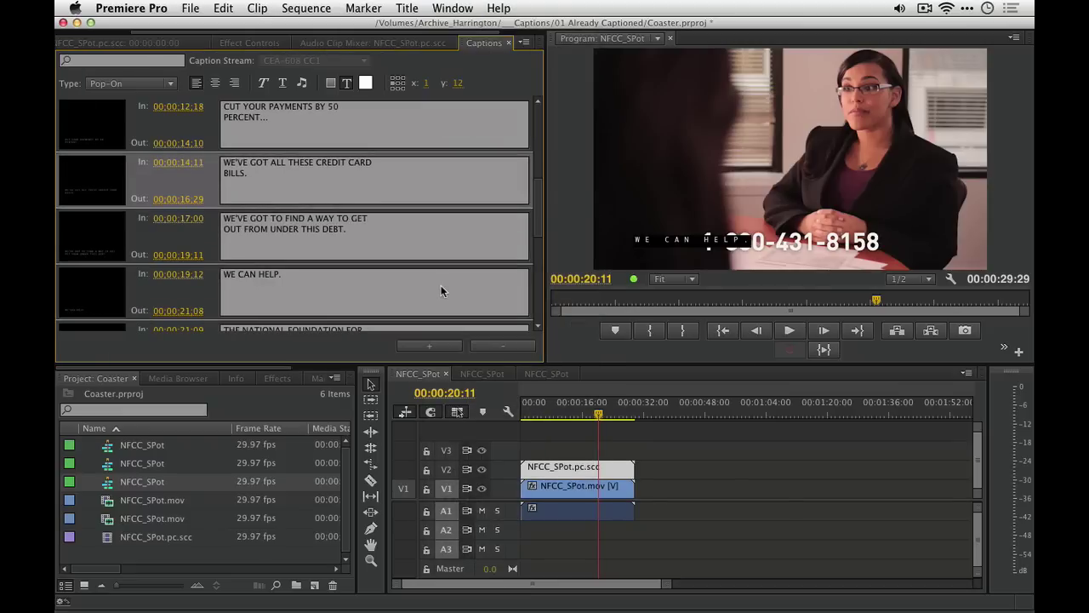
pyautogui.scroll(-3, 441, 291)
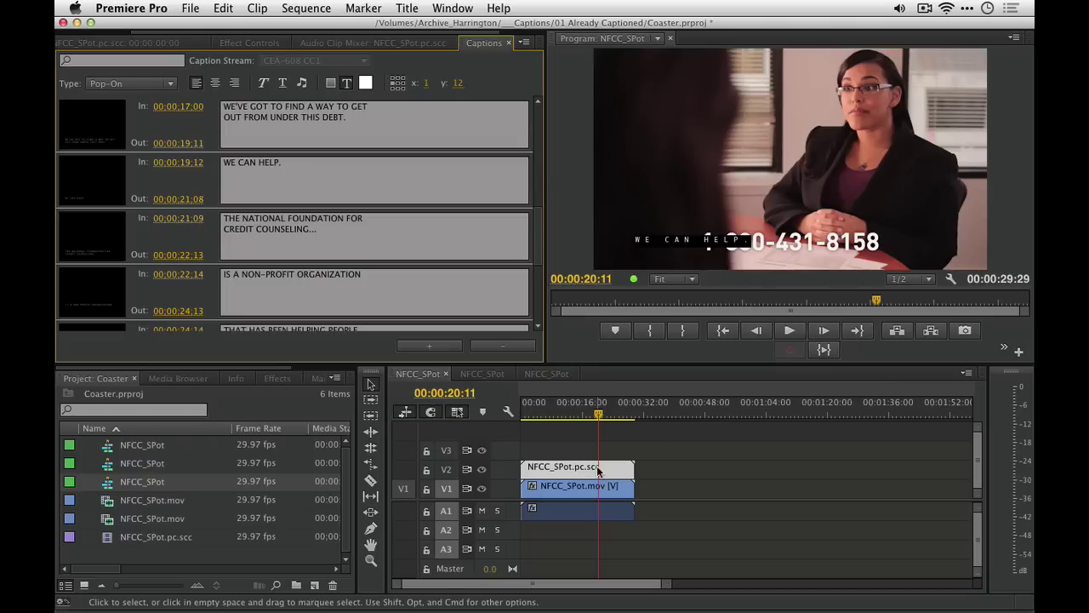
pyautogui.click(526, 42)
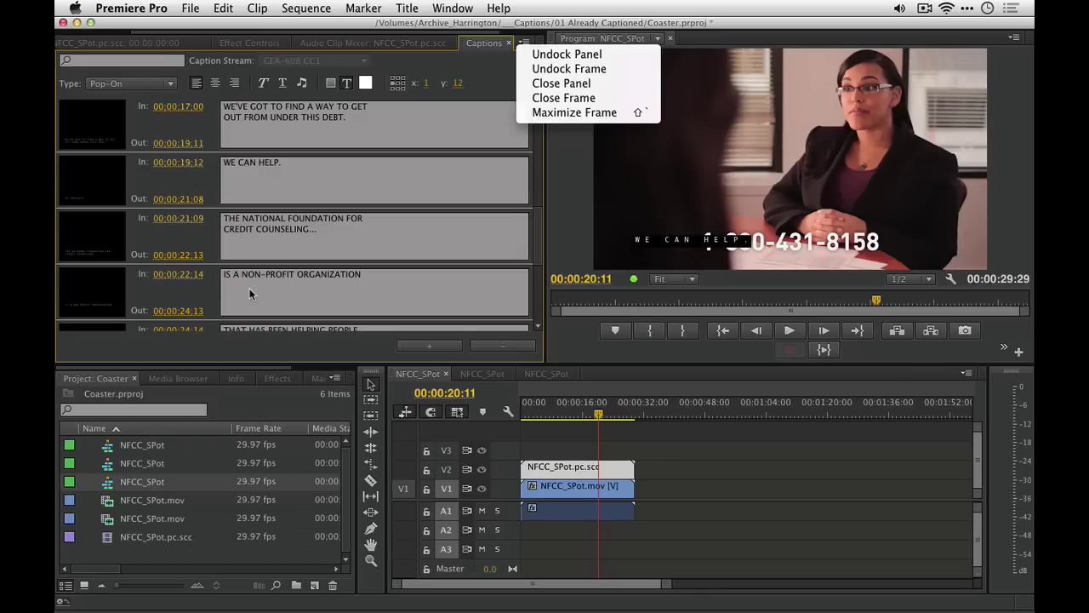
# Jump to 00:00:23:29 and select the last caption entry at 00:00:29:26 in the Captions list.
pyautogui.click(676, 483)
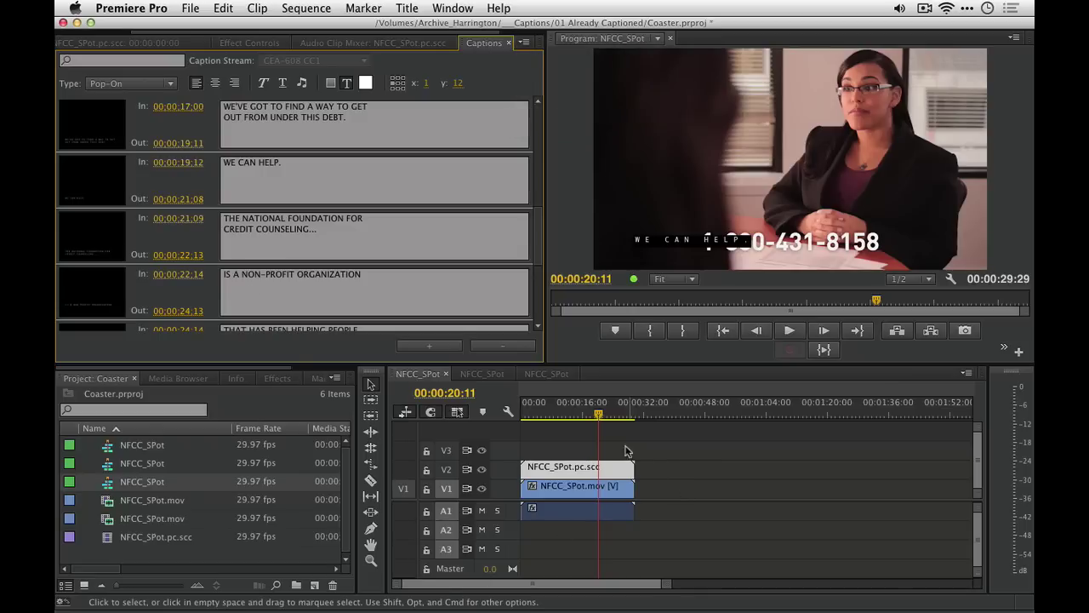
pyautogui.click(611, 415)
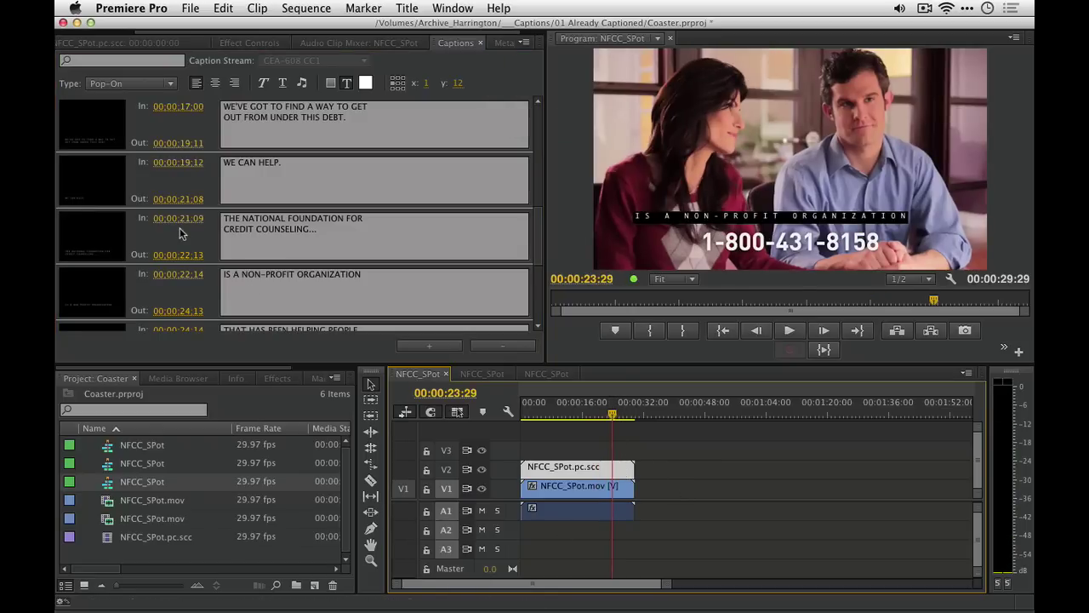
pyautogui.scroll(-3, 179, 233)
pyautogui.click(110, 283)
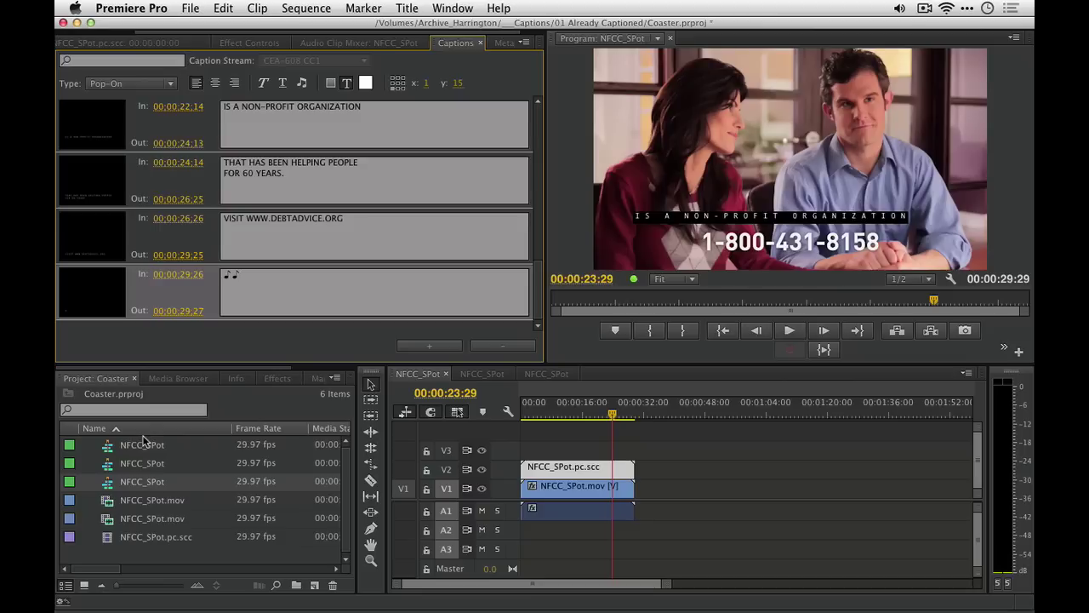
# In a new Finder window, browse Archive_Harrington > ___Captions > 02 Analysis and open Analysis.prproj.
pyautogui.press('super+Tab')
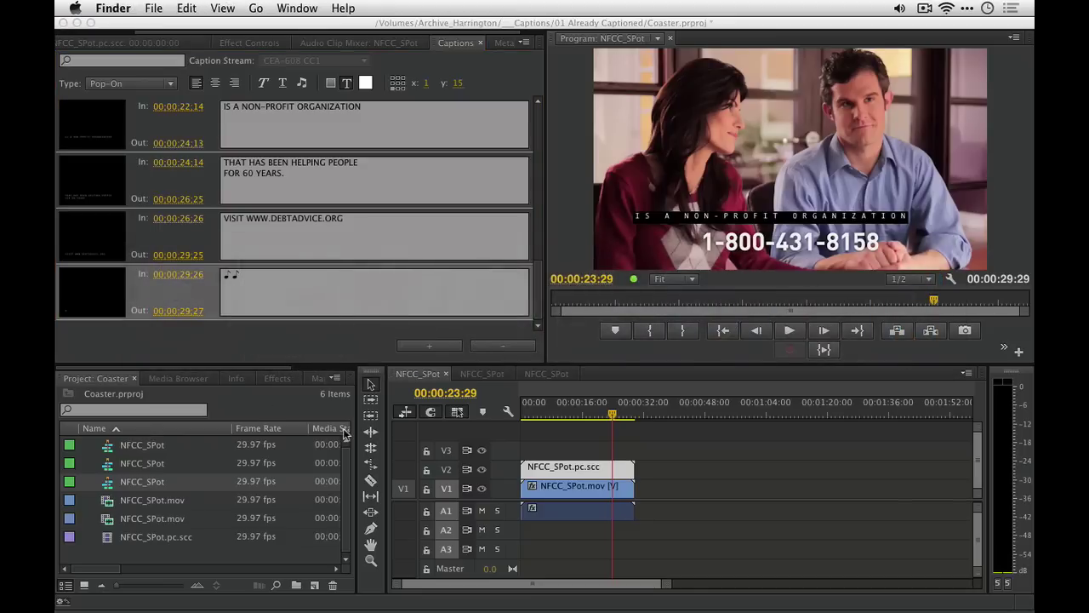
pyautogui.press('super+n')
pyautogui.scroll(-5, 294, 374)
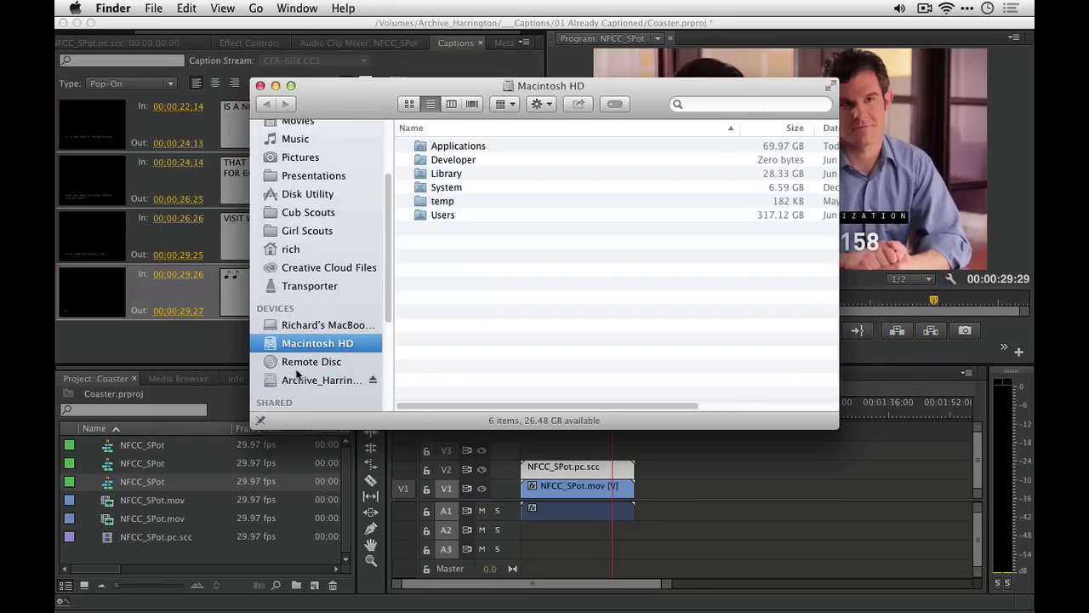
pyautogui.click(294, 381)
pyautogui.scroll(10, 430, 212)
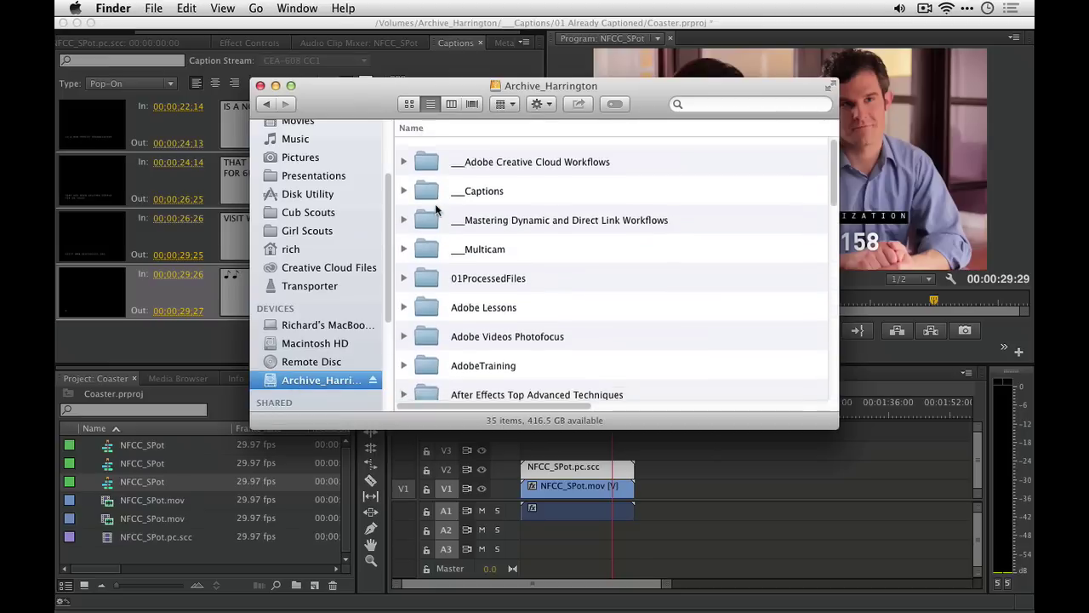
pyautogui.doubleClick(422, 185)
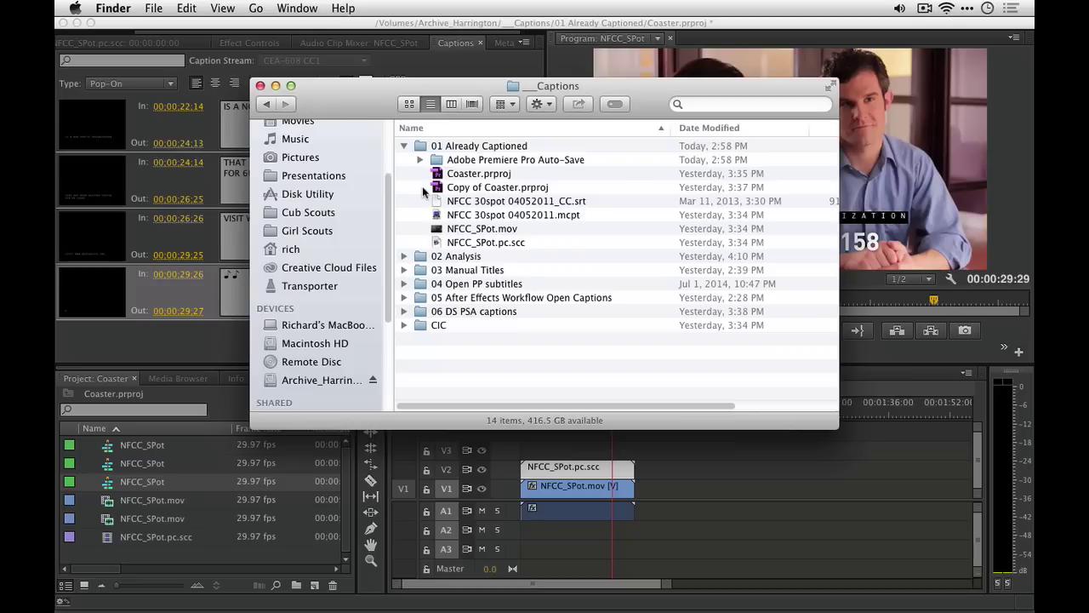
pyautogui.click(404, 146)
pyautogui.click(404, 160)
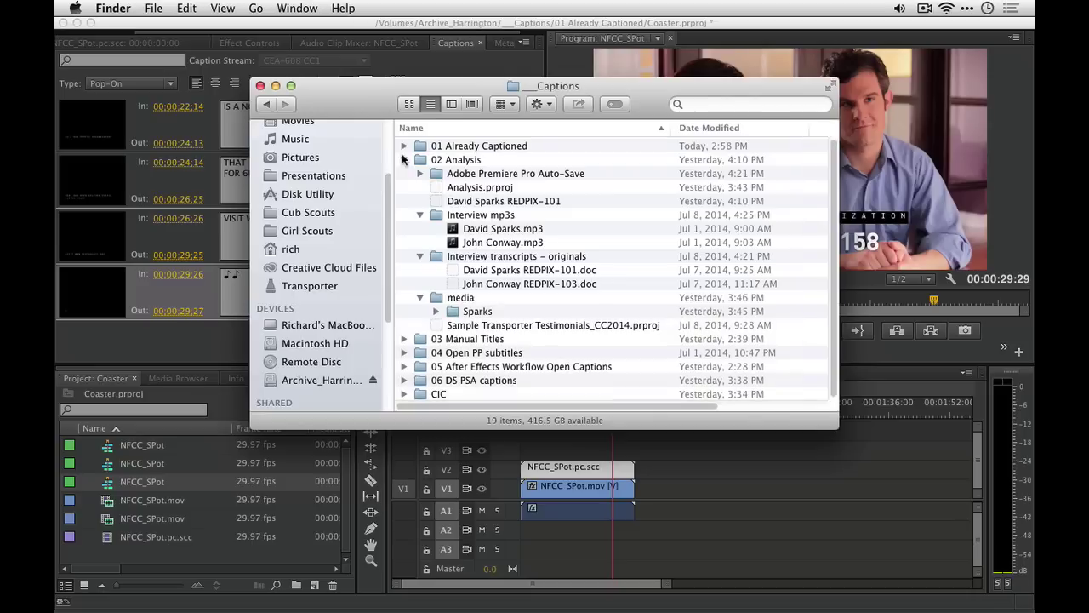
pyautogui.doubleClick(438, 187)
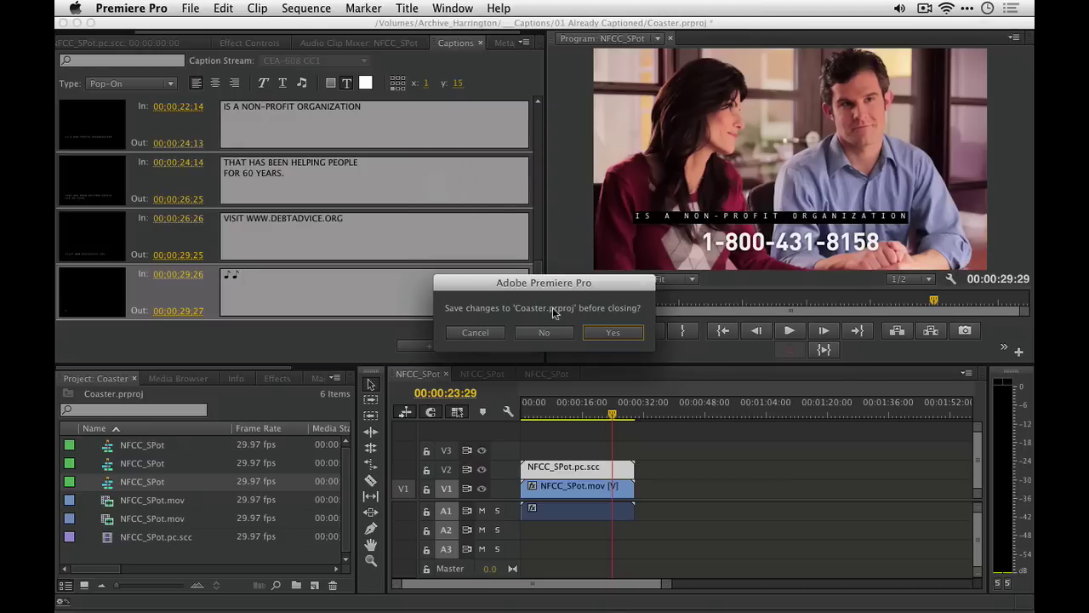
# Close Coaster without saving, then select both Blackmagic clips in Finder's Sparks > ACAM folder.
pyautogui.click(545, 332)
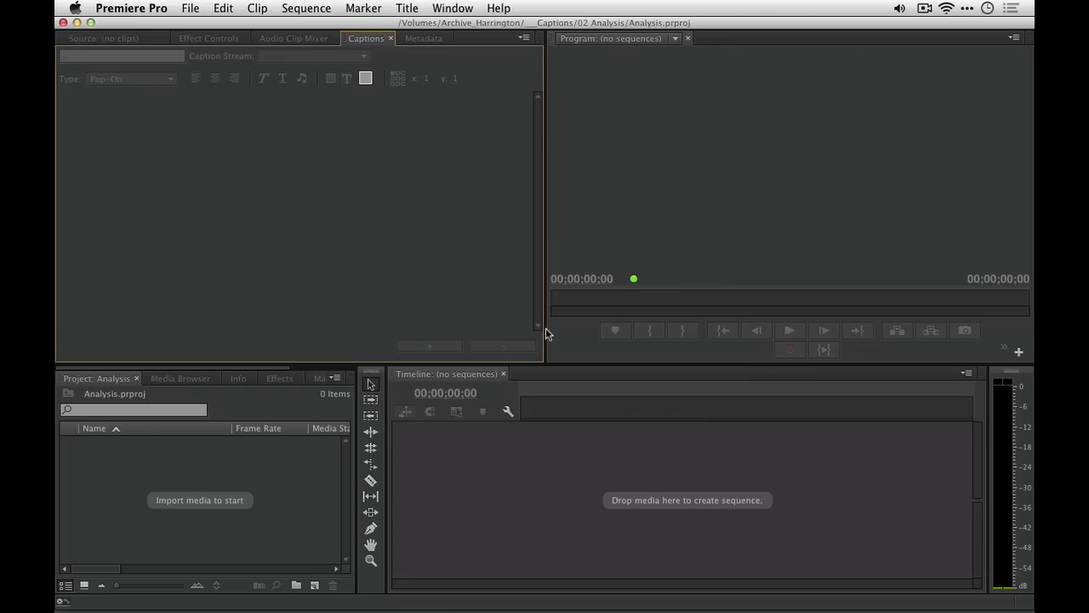
pyautogui.press('super+Tab')
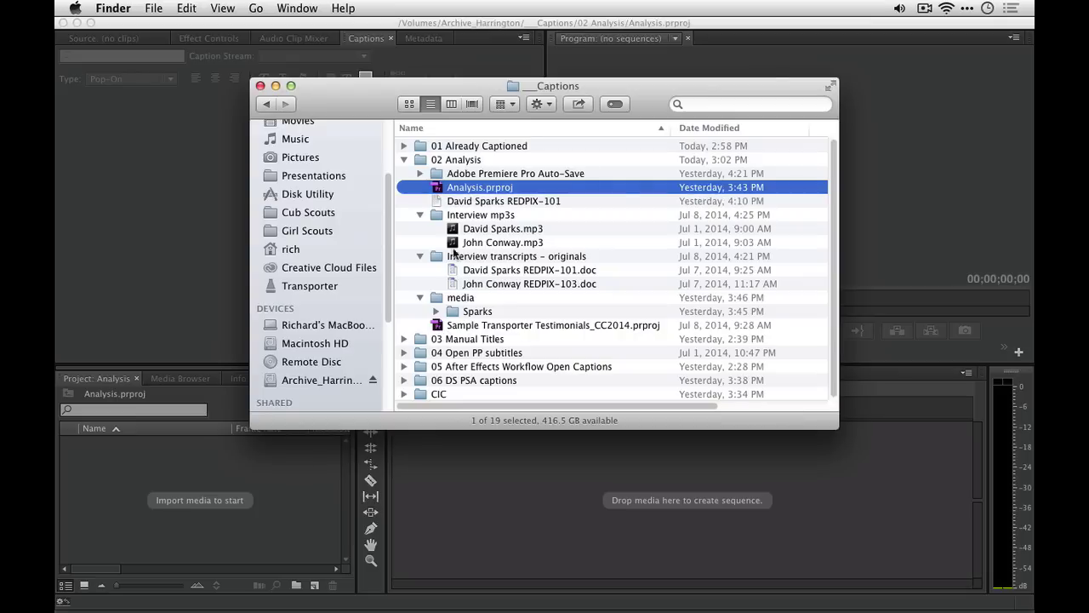
pyautogui.click(437, 314)
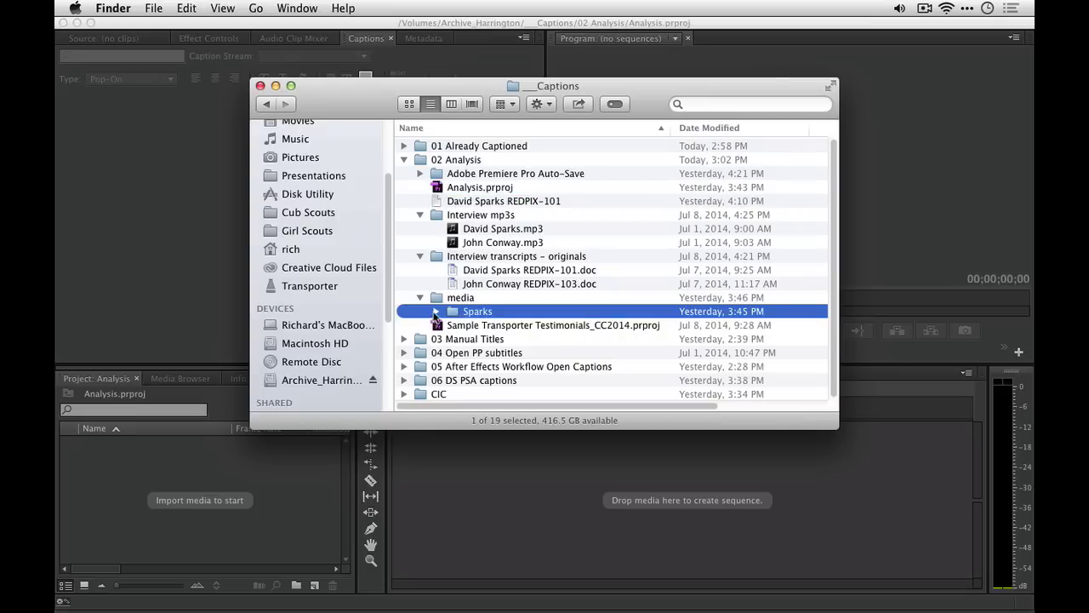
pyautogui.click(435, 312)
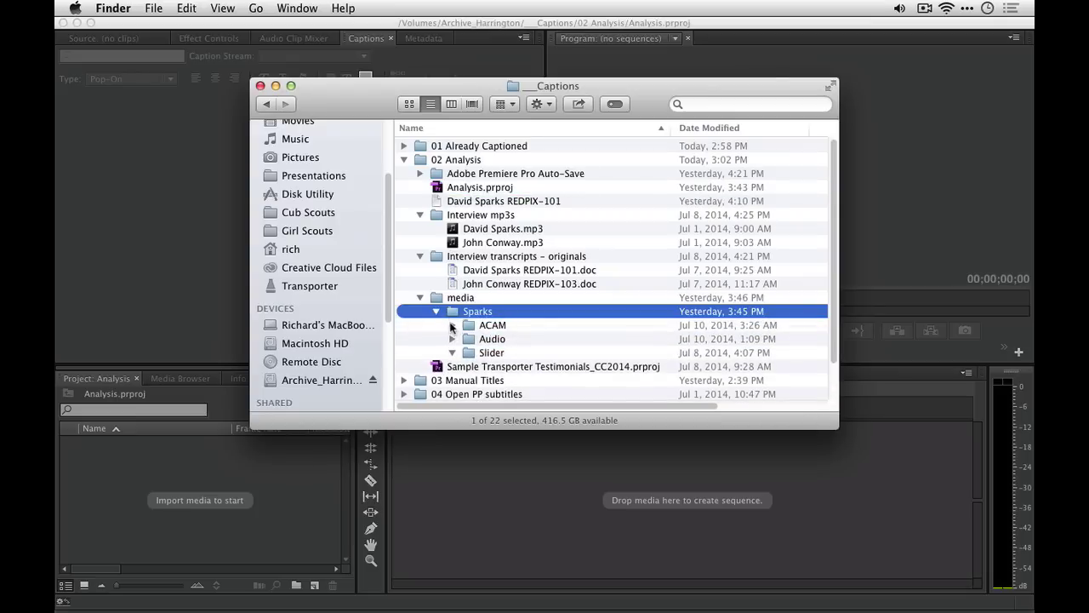
pyautogui.click(452, 325)
pyautogui.click(483, 339)
pyautogui.keyDown('shift'); pyautogui.click(486, 352); pyautogui.keyUp('shift')
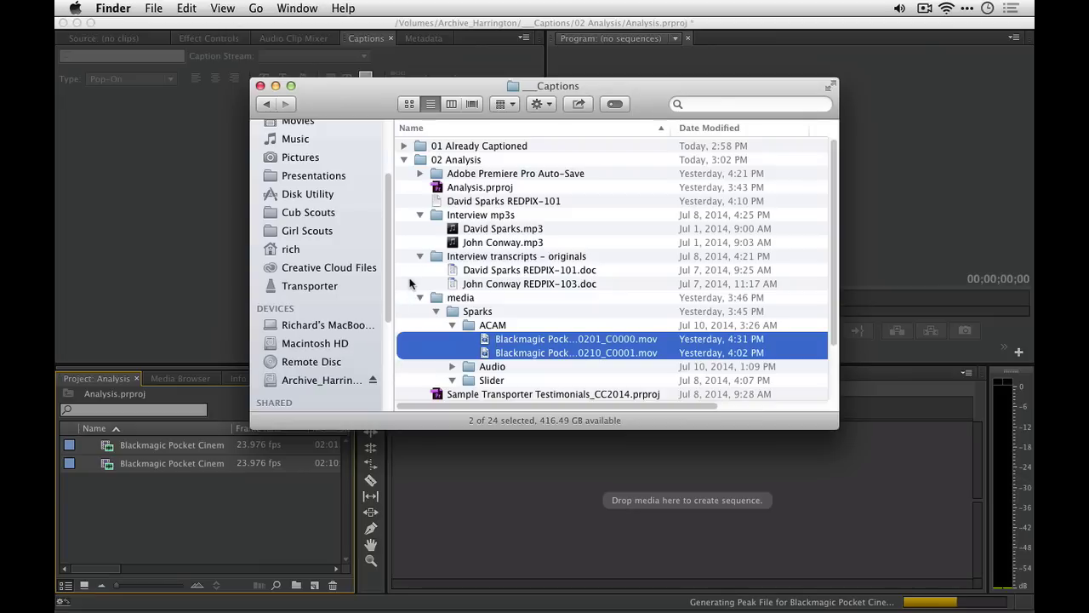
# Select the first Blackmagic clip in Premiere Pro and open the Metadata panel.
pyautogui.click(192, 515)
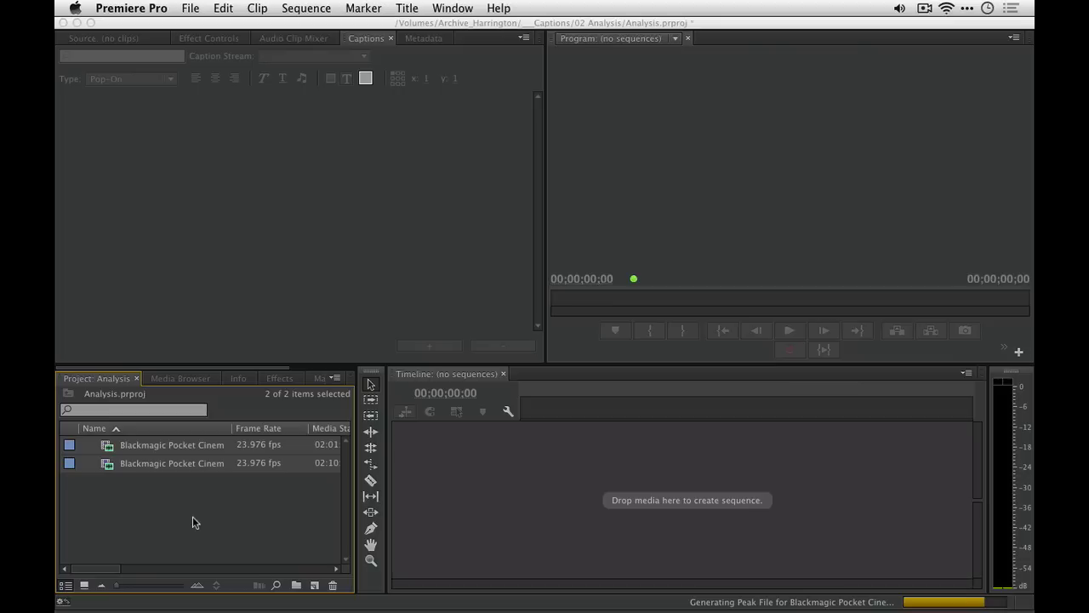
pyautogui.click(161, 499)
pyautogui.click(152, 445)
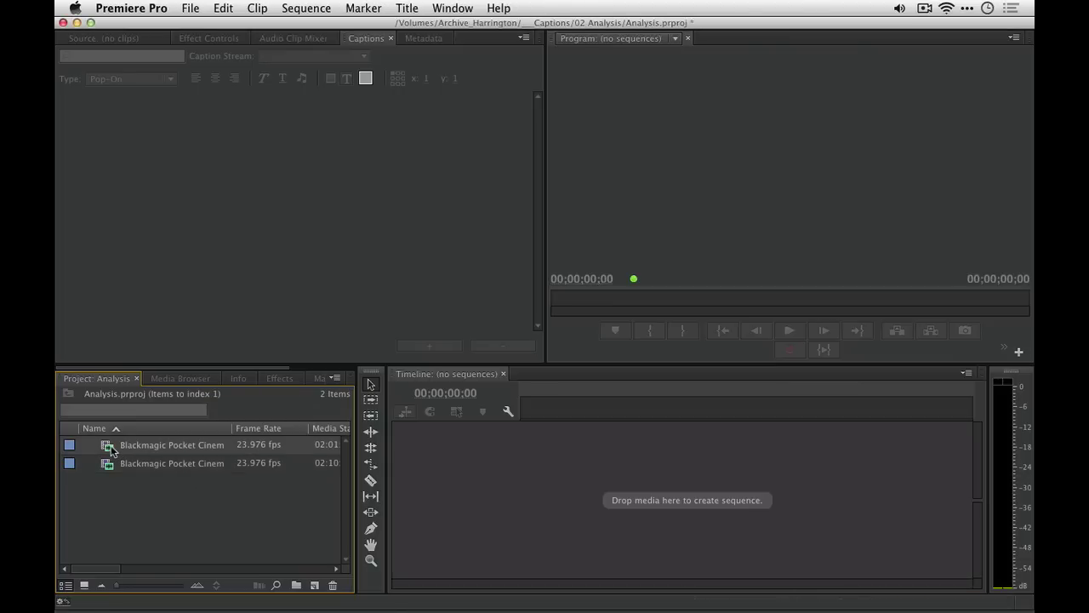
pyautogui.click(450, 7)
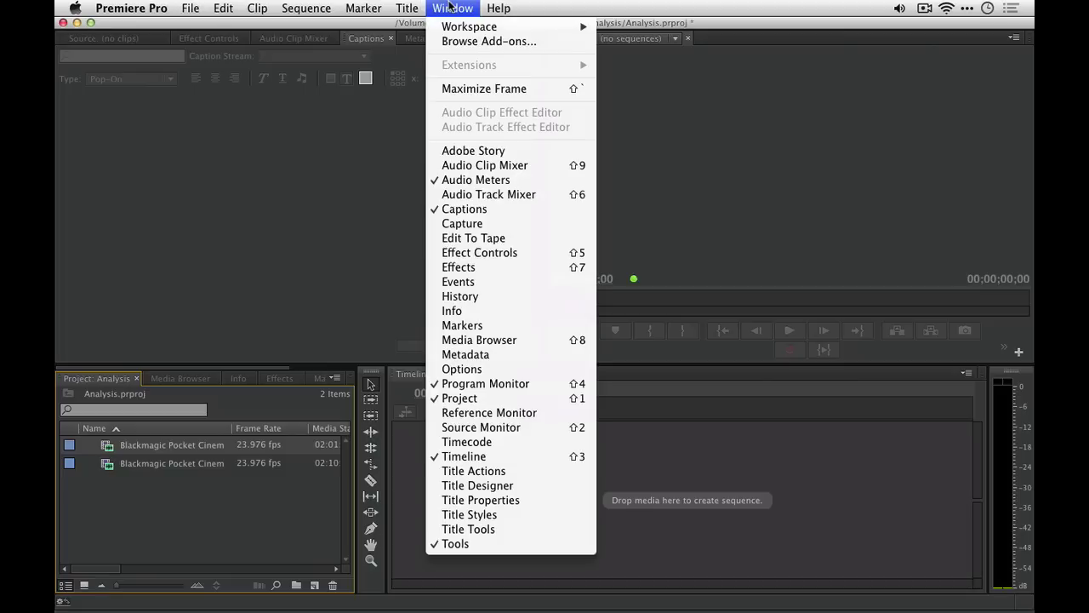
pyautogui.click(468, 352)
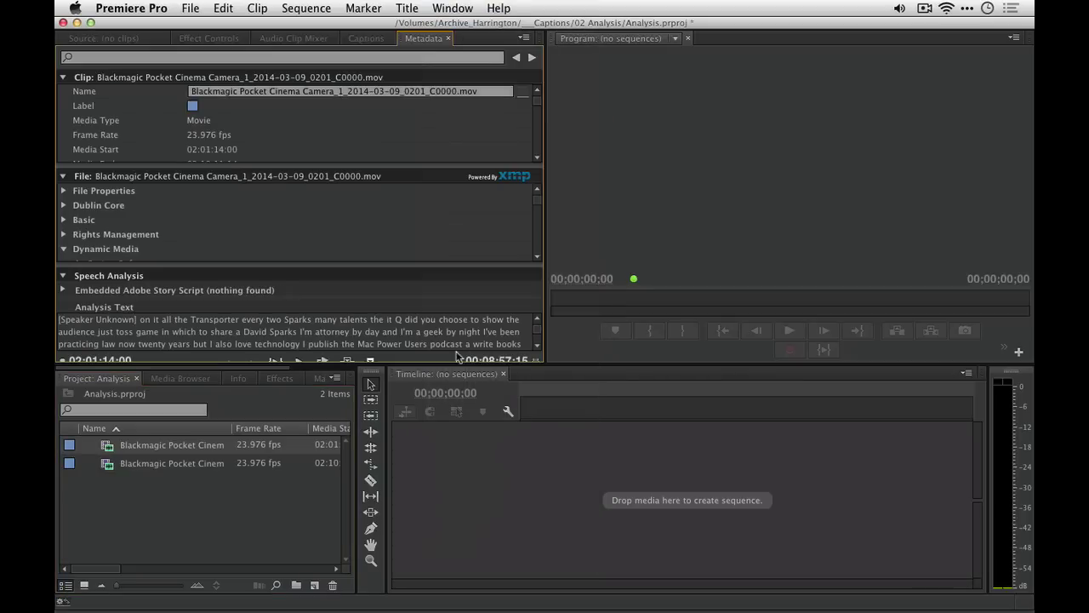
# Collapse the Clip and File metadata sections and read each clip's speech-analysis transcript.
pyautogui.click(62, 77)
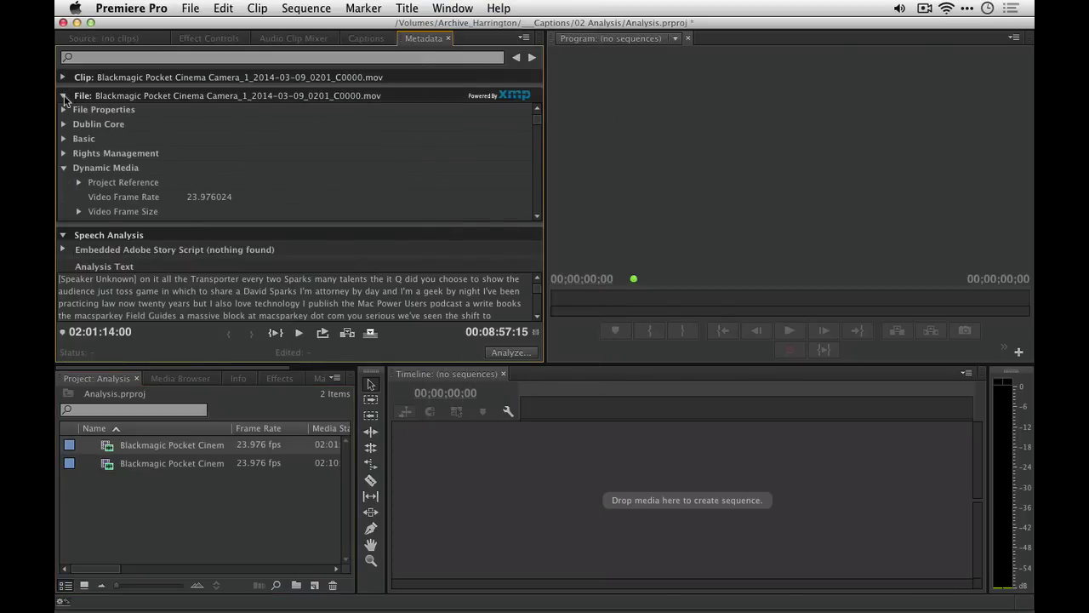
pyautogui.click(63, 96)
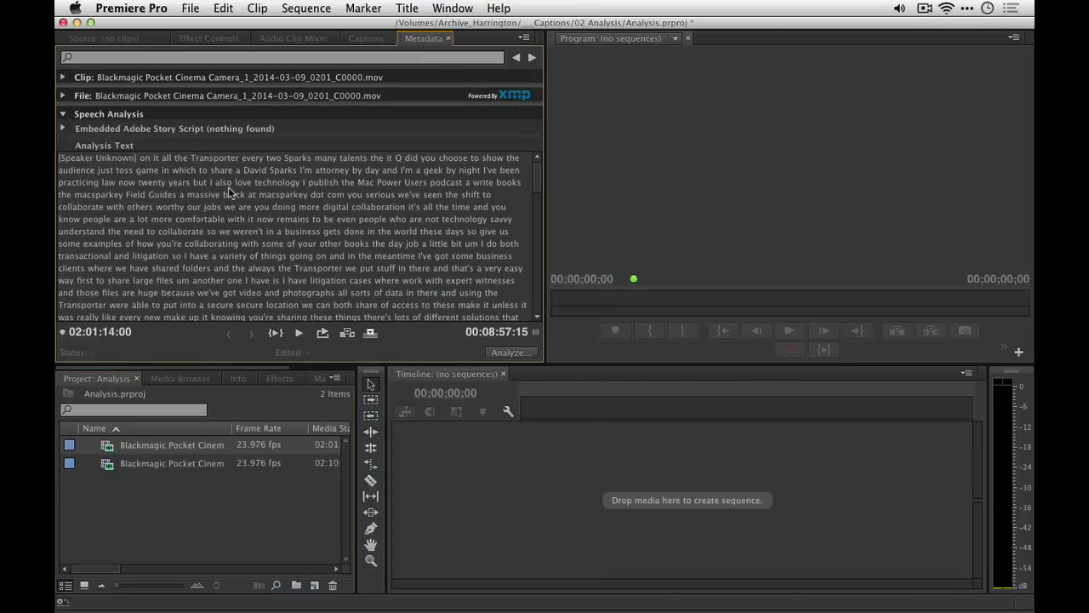
pyautogui.scroll(-5, 228, 186)
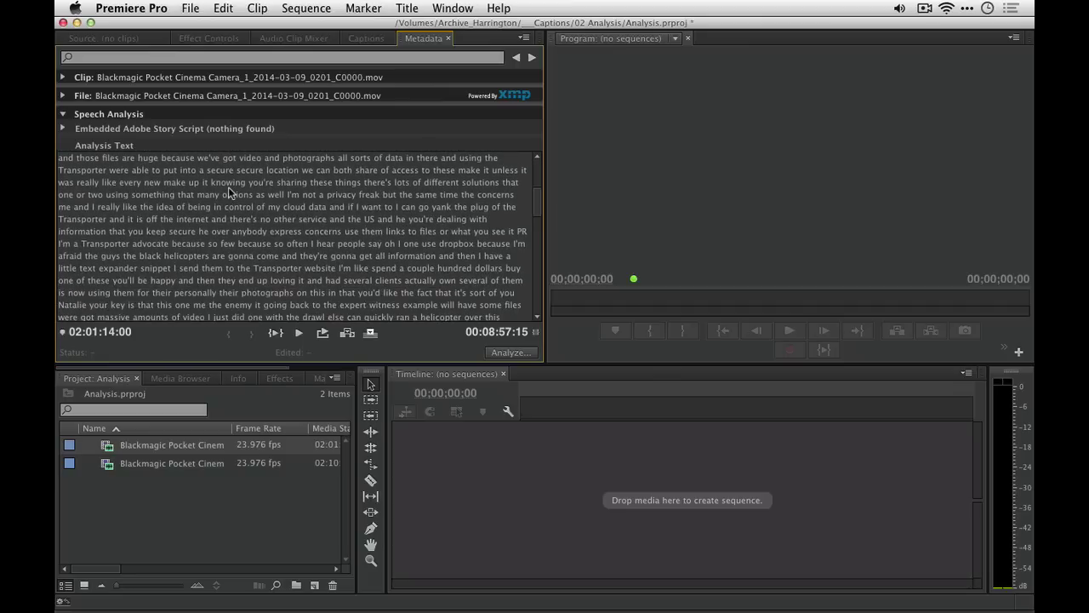
pyautogui.click(110, 465)
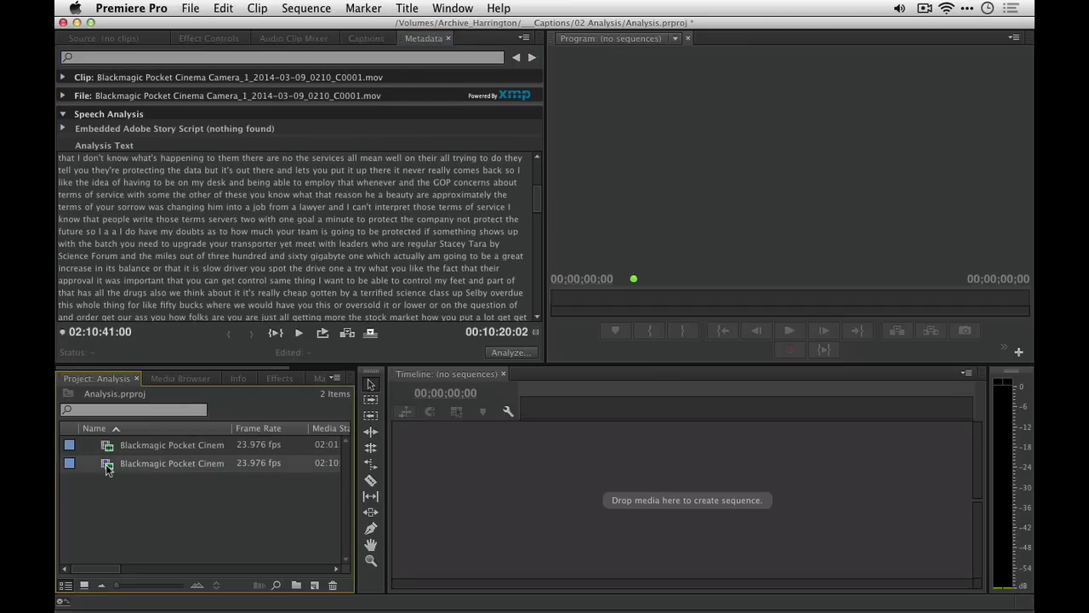
pyautogui.scroll(6, 201, 228)
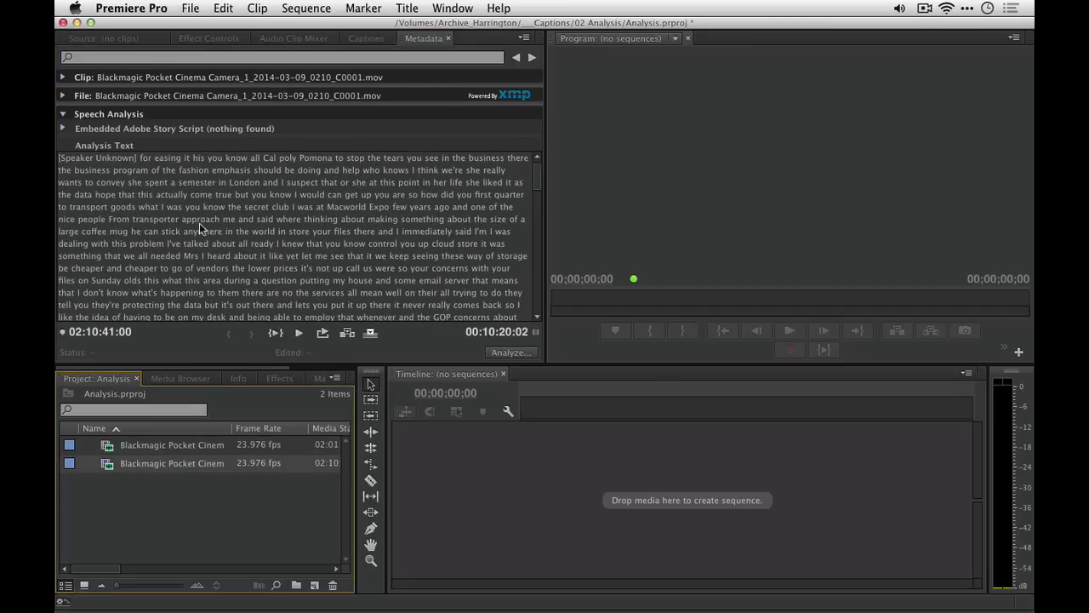
pyautogui.click(108, 451)
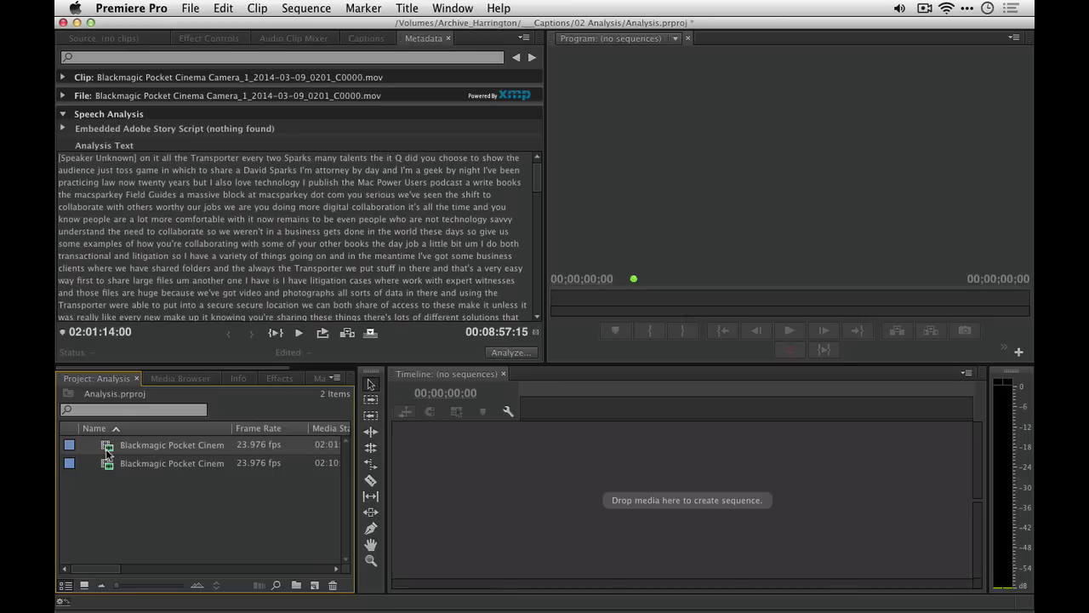
# Open Clip > Analyze Content for clip 0201_C0000 and show the speech Language list.
pyautogui.click(257, 8)
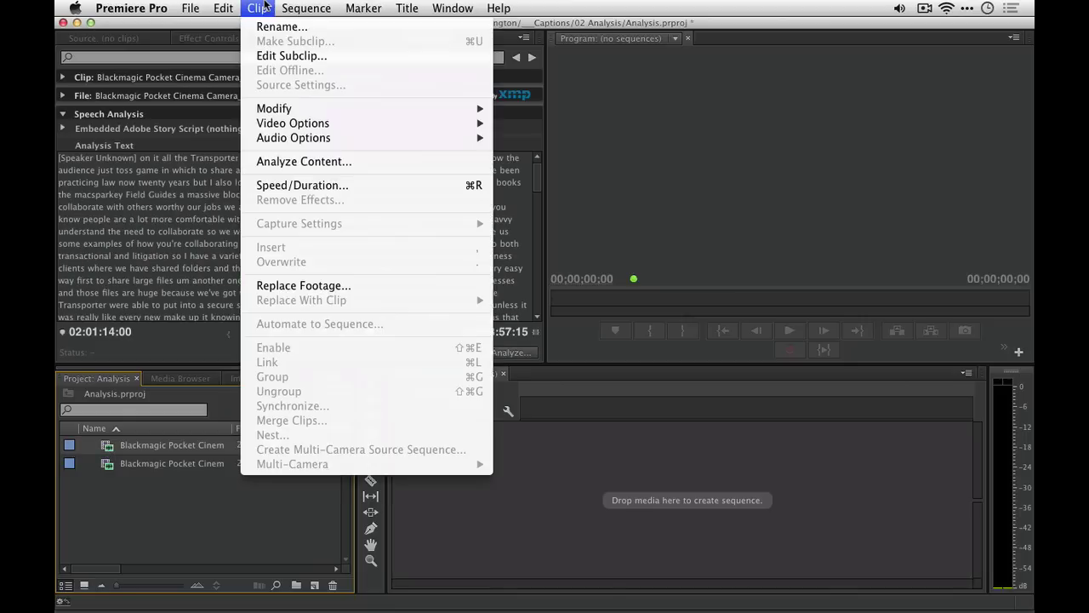
pyautogui.click(285, 161)
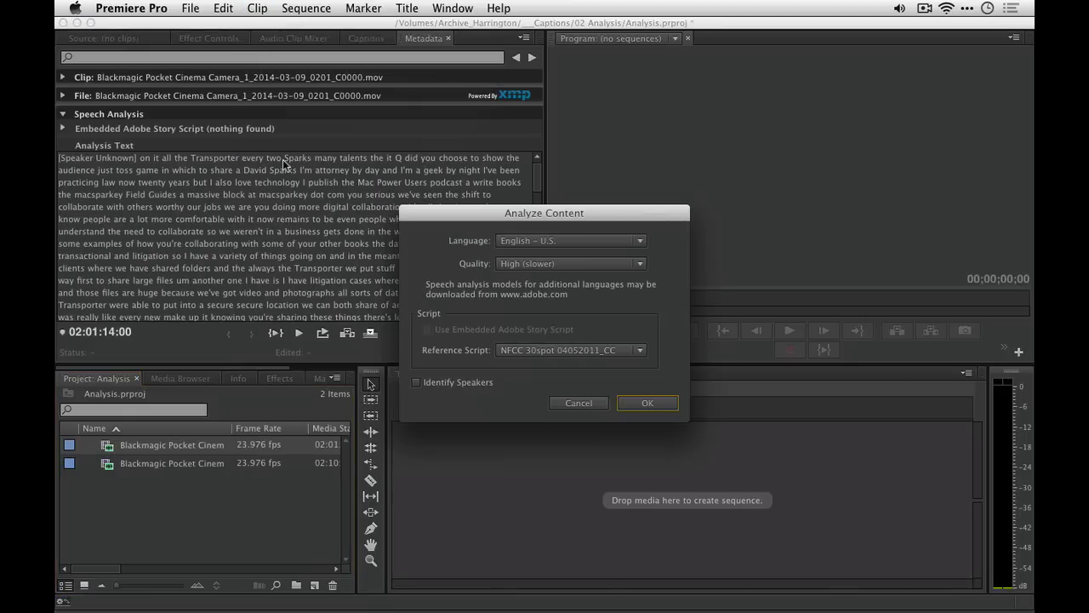
pyautogui.click(640, 242)
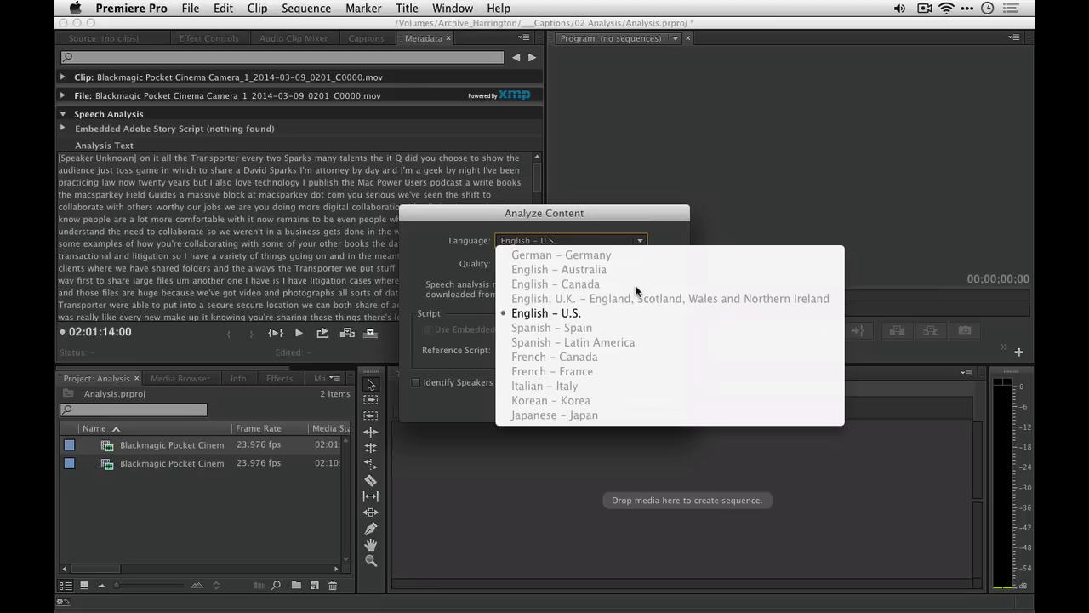
# Set speech analysis to English – U.S., High (slower) quality, and Reference Script None.
pyautogui.click(523, 315)
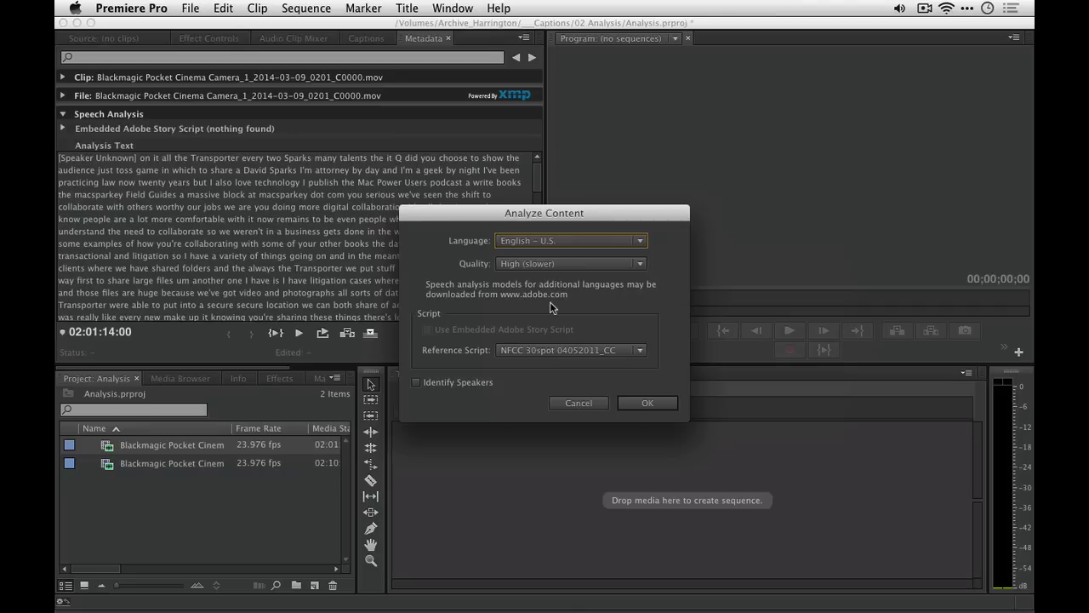
pyautogui.click(557, 349)
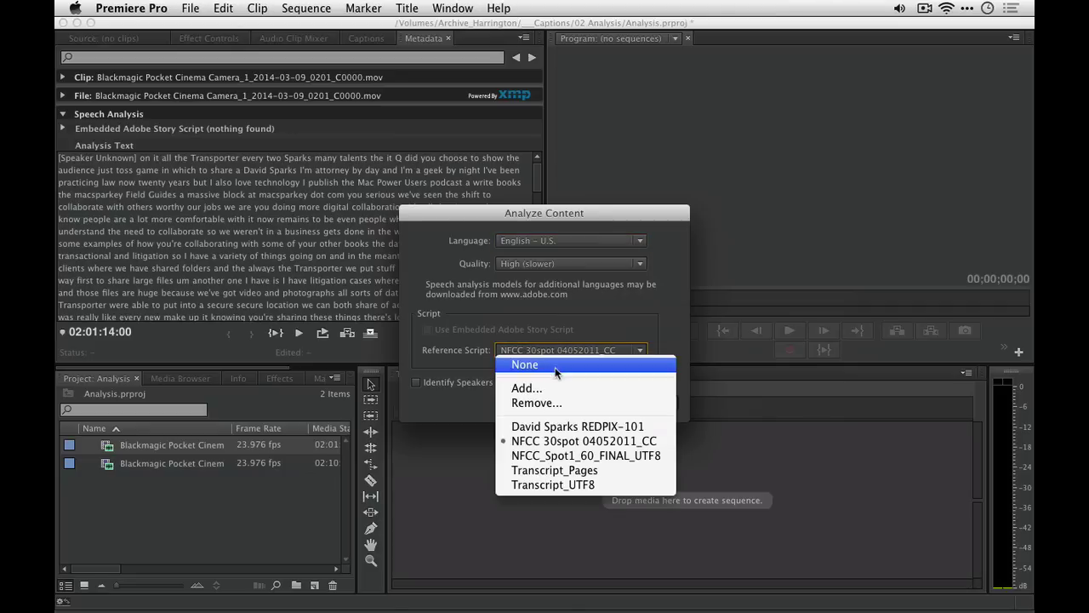
pyautogui.click(554, 364)
pyautogui.click(519, 264)
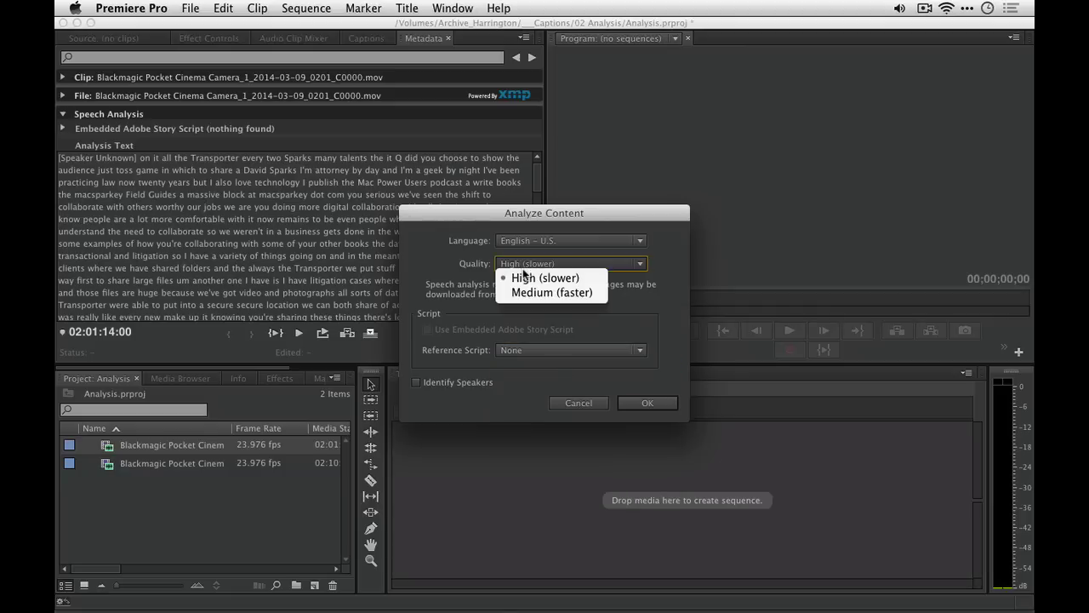
pyautogui.click(470, 264)
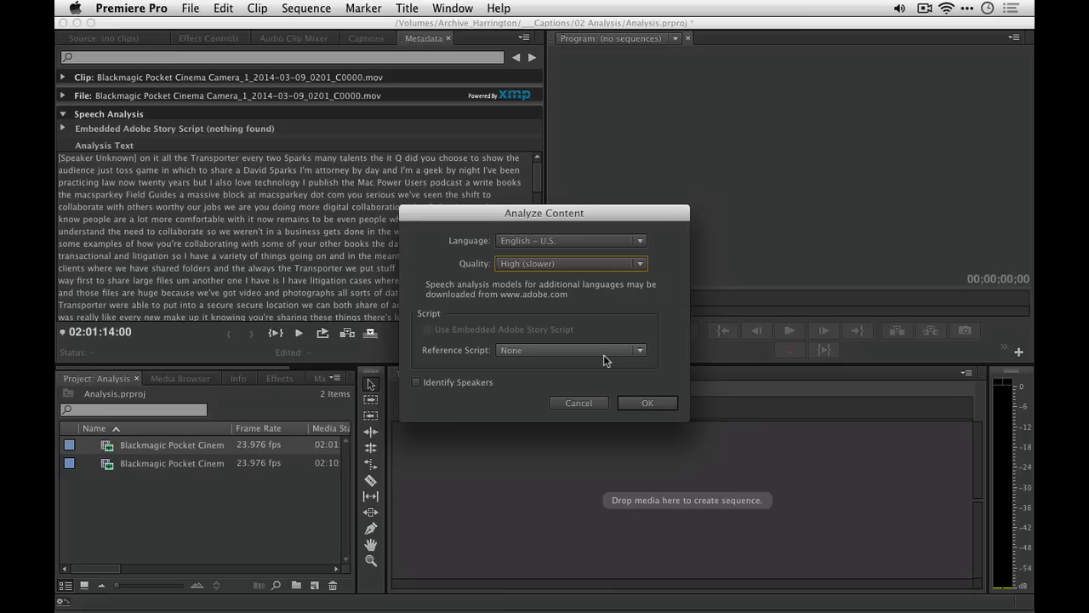
# Open the REDPIX-101 transcript .doc from the Sparks folder in Word.
pyautogui.press('super+Tab')
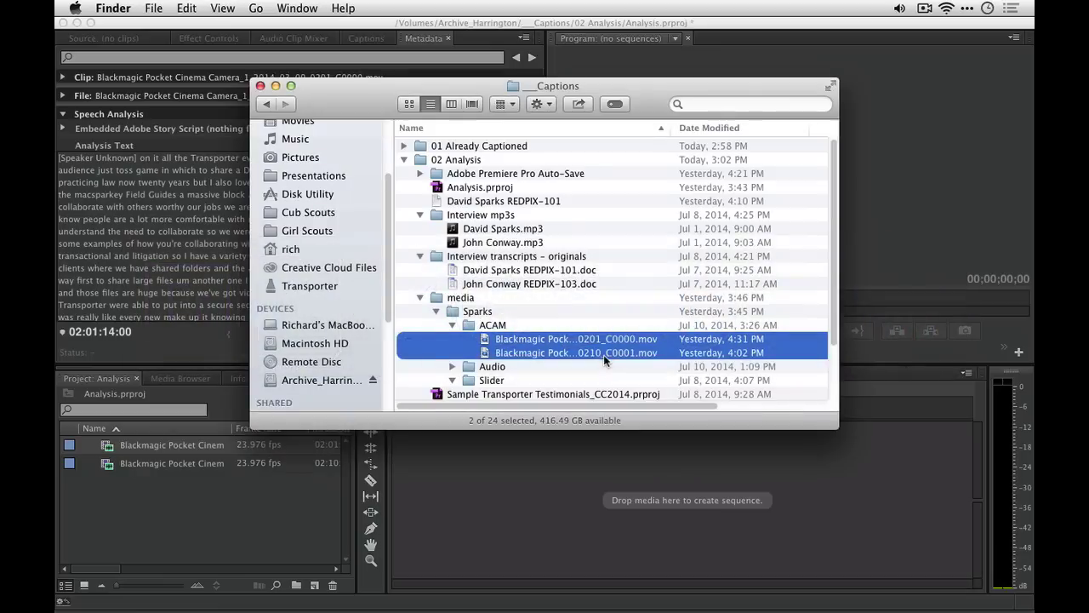
pyautogui.click(604, 312)
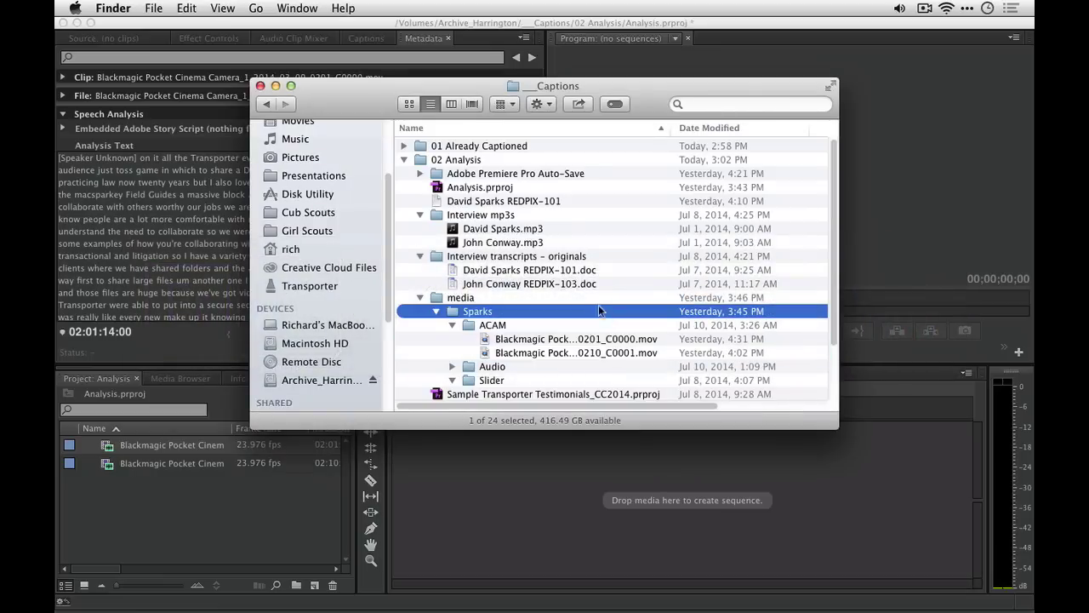
pyautogui.click(565, 273)
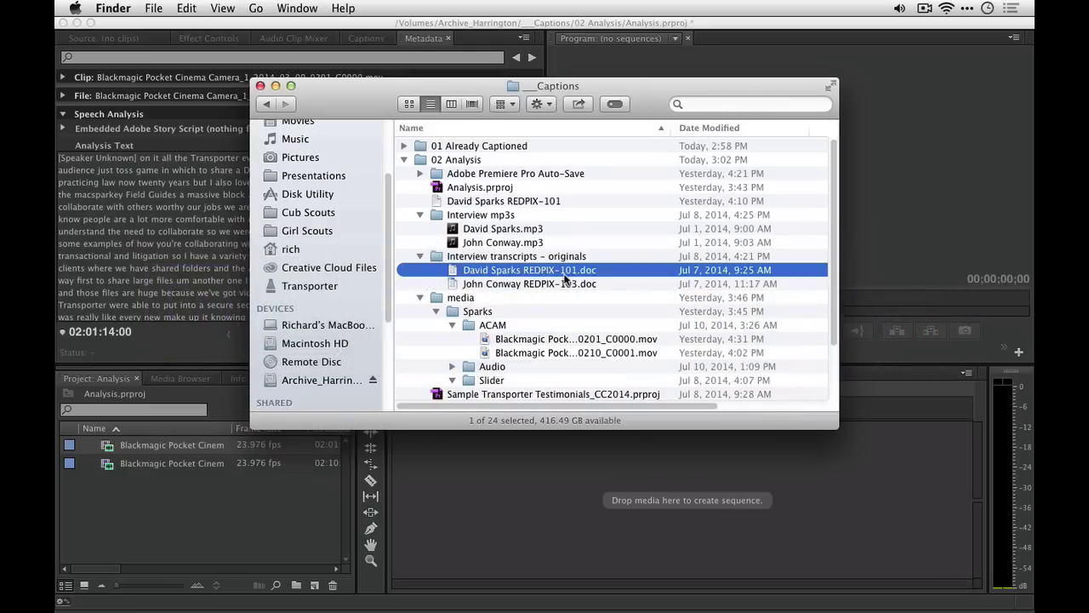
pyautogui.doubleClick(564, 272)
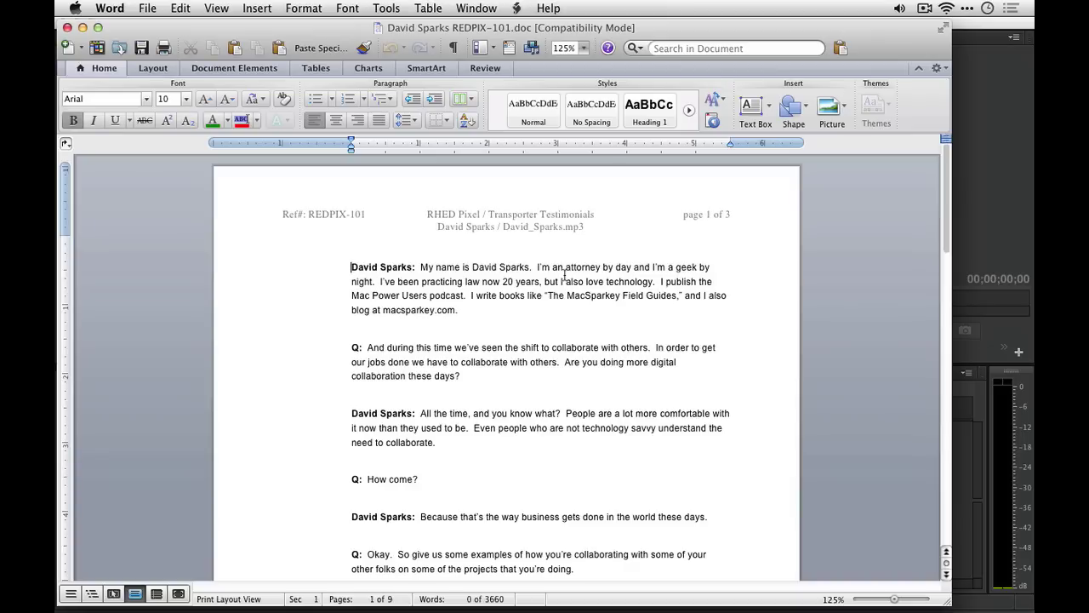
# Save the transcript as Plain Text (.txt) to the Desktop as David Sparks REDPIX-101.txt.
pyautogui.click(146, 8)
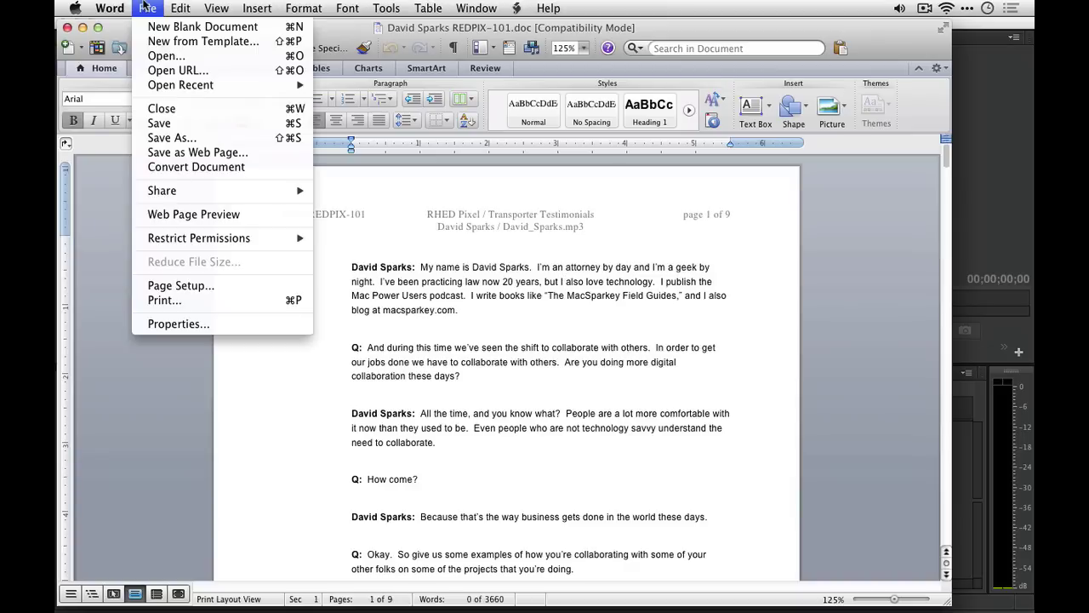
pyautogui.click(162, 138)
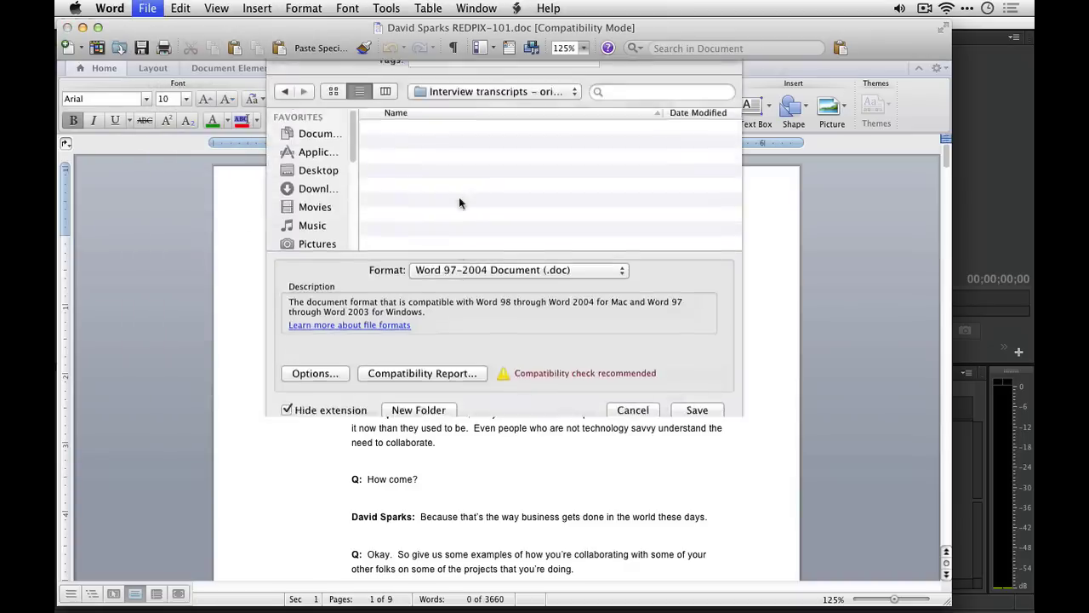
pyautogui.click(498, 321)
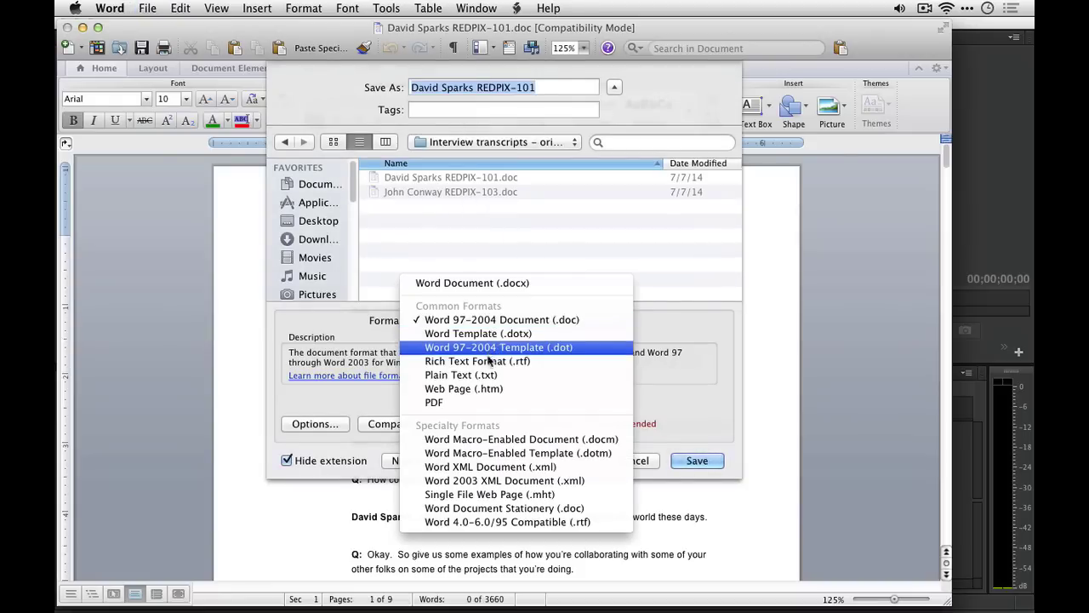
pyautogui.click(483, 375)
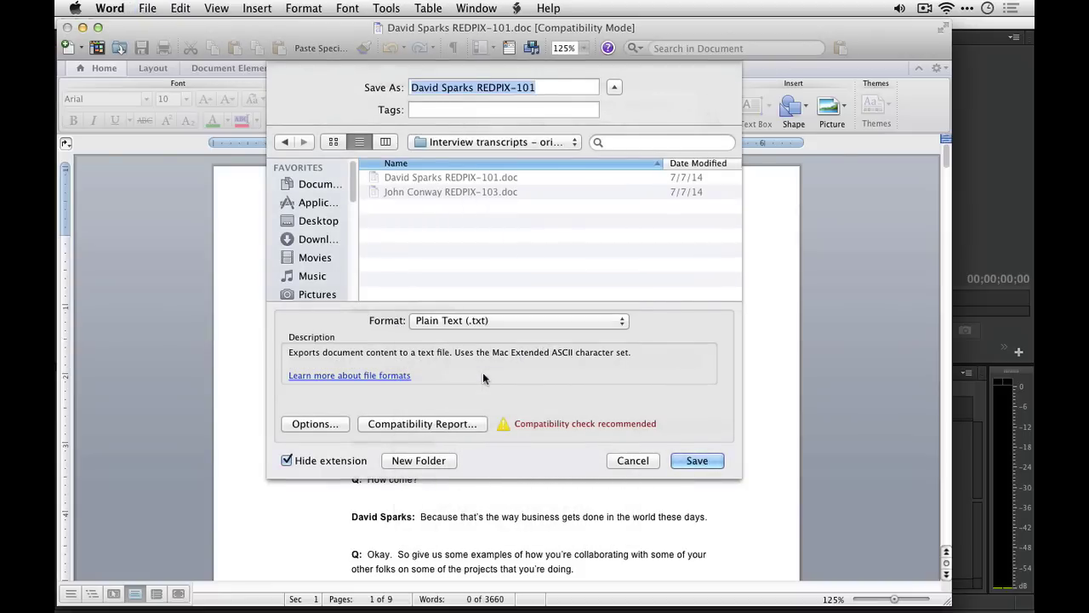
pyautogui.click(321, 425)
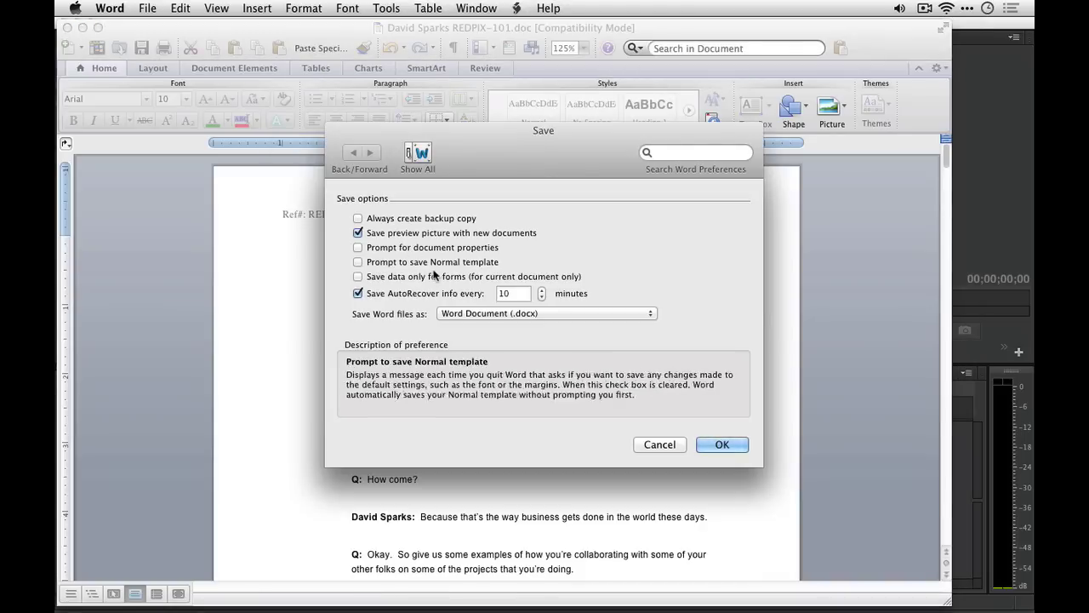
pyautogui.moveTo(479, 299)
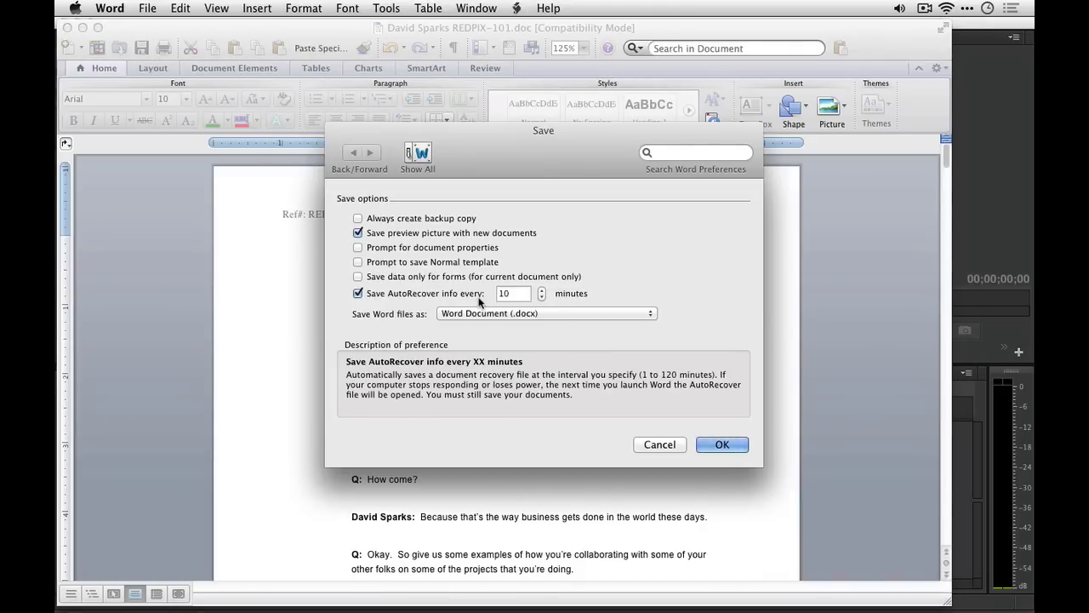
pyautogui.click(656, 444)
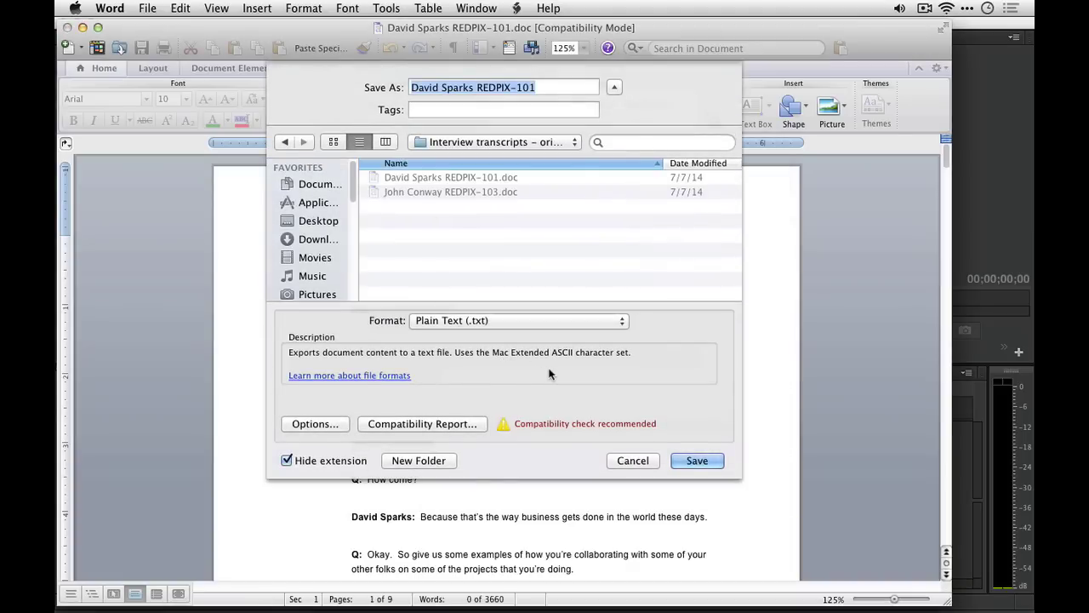
pyautogui.press('super+shift+d')
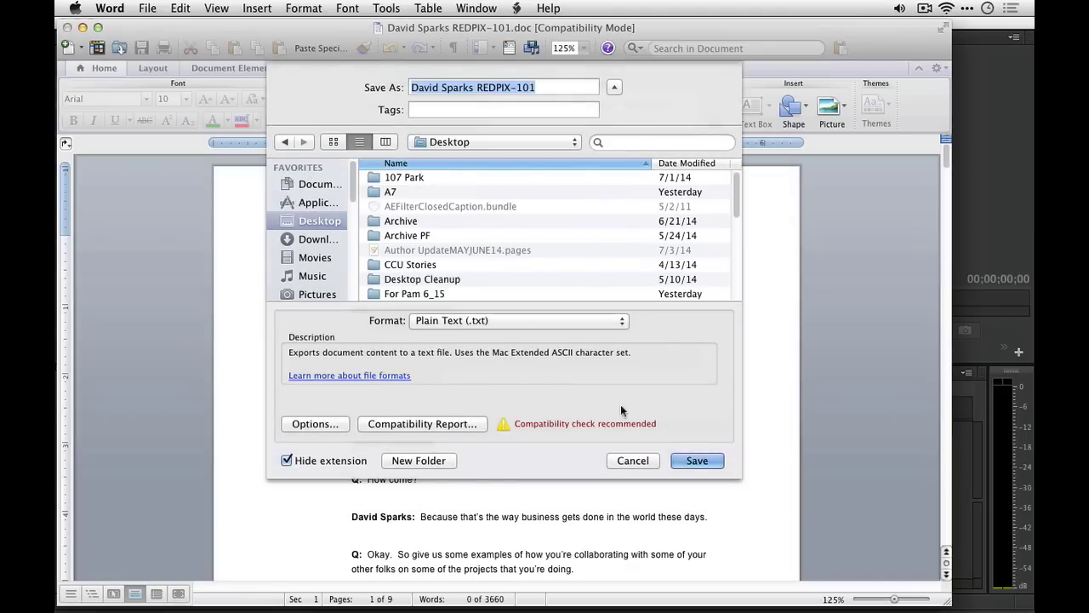
pyautogui.click(689, 462)
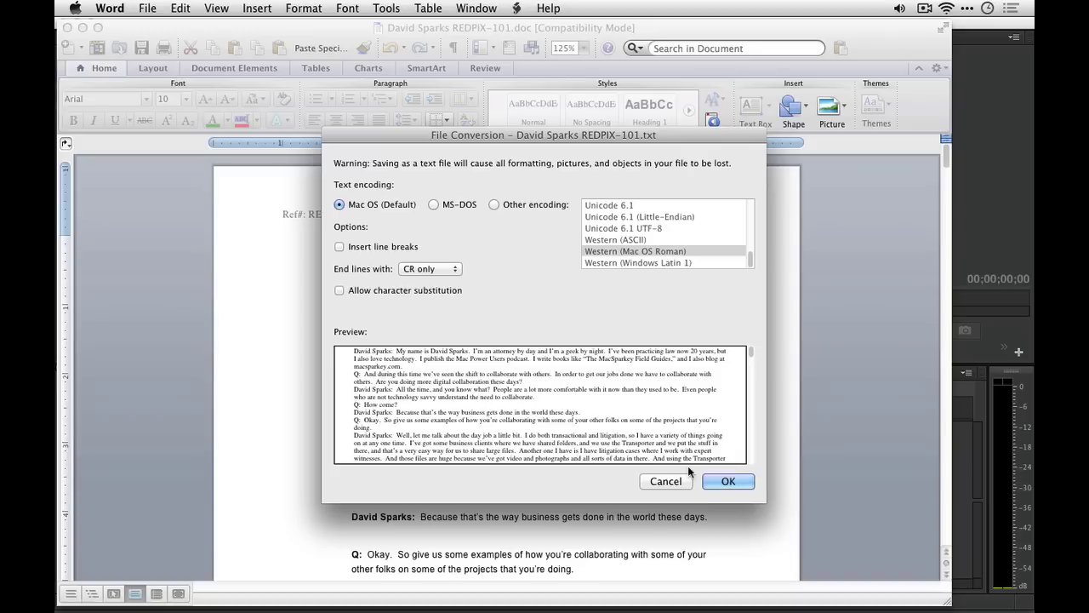
# Encode the plain-text file as Unicode 6.1 UTF-8 and confirm the conversion.
pyautogui.click(453, 205)
pyautogui.click(513, 206)
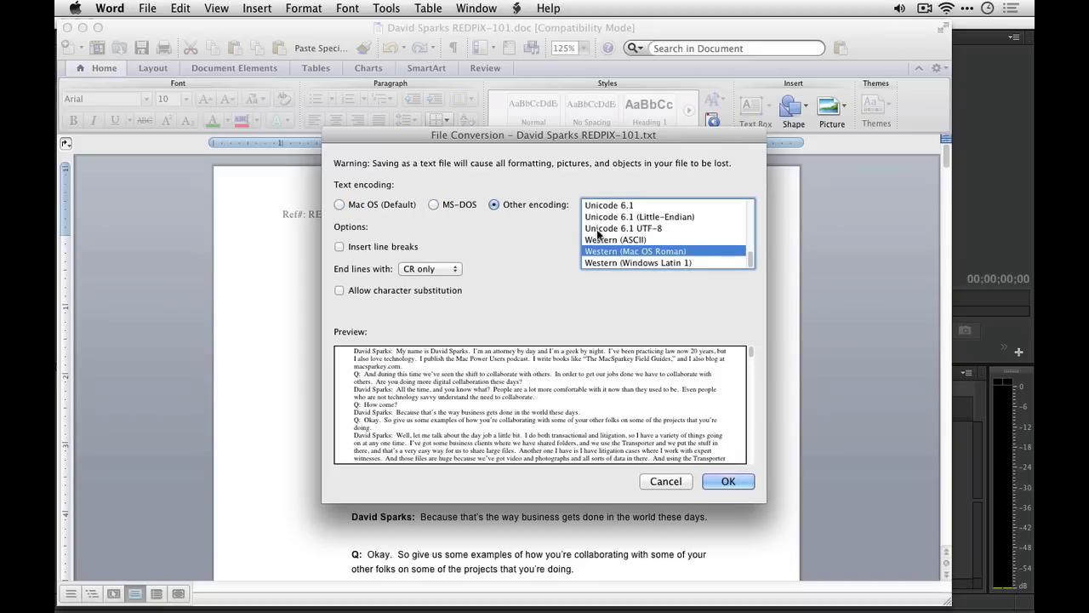
pyautogui.click(597, 229)
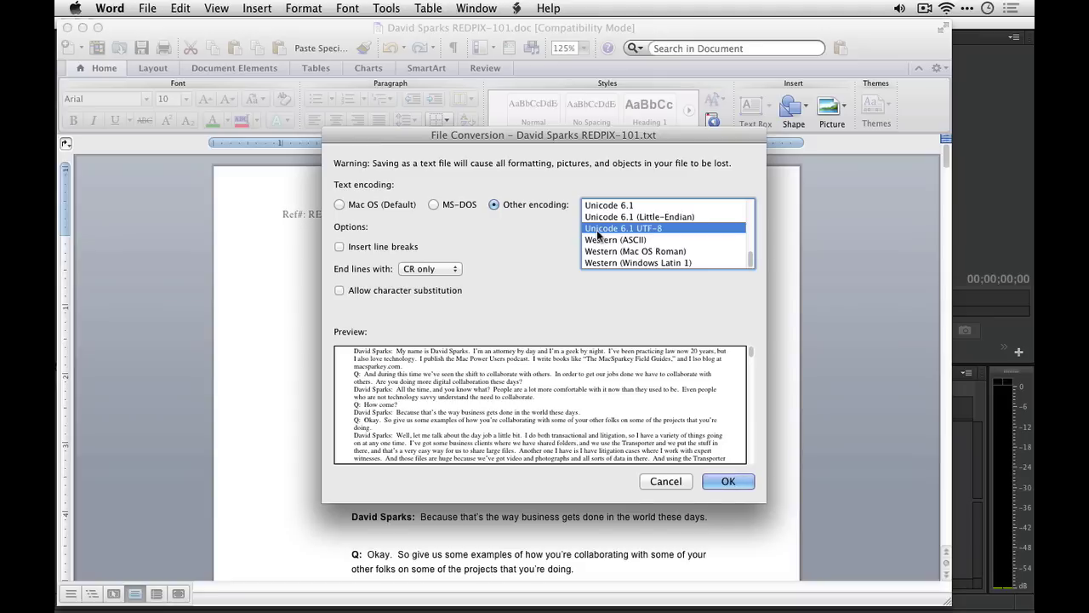
pyautogui.press('Return')
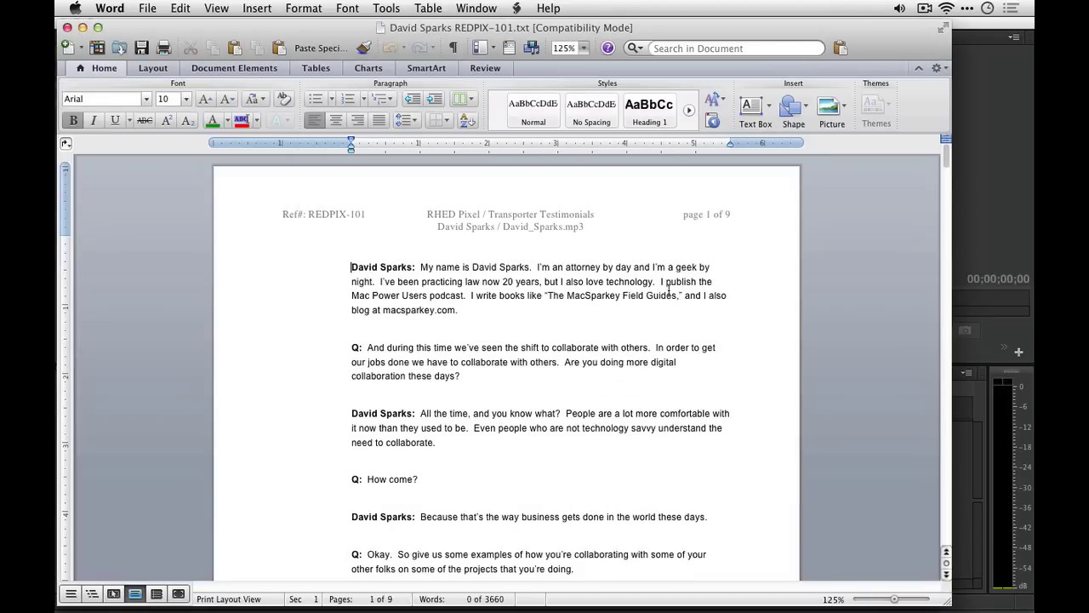
# In Premiere Pro, use the REDPIX-101 transcript as reference script and start the analysis.
pyautogui.press('super+Tab')
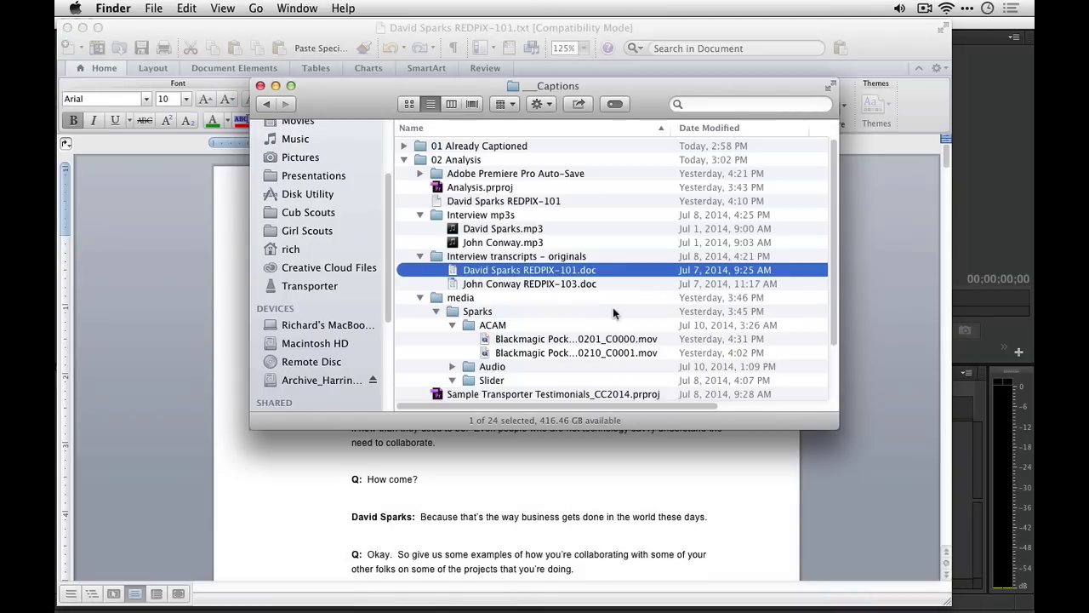
pyautogui.press('super+Tab')
pyautogui.click(424, 321)
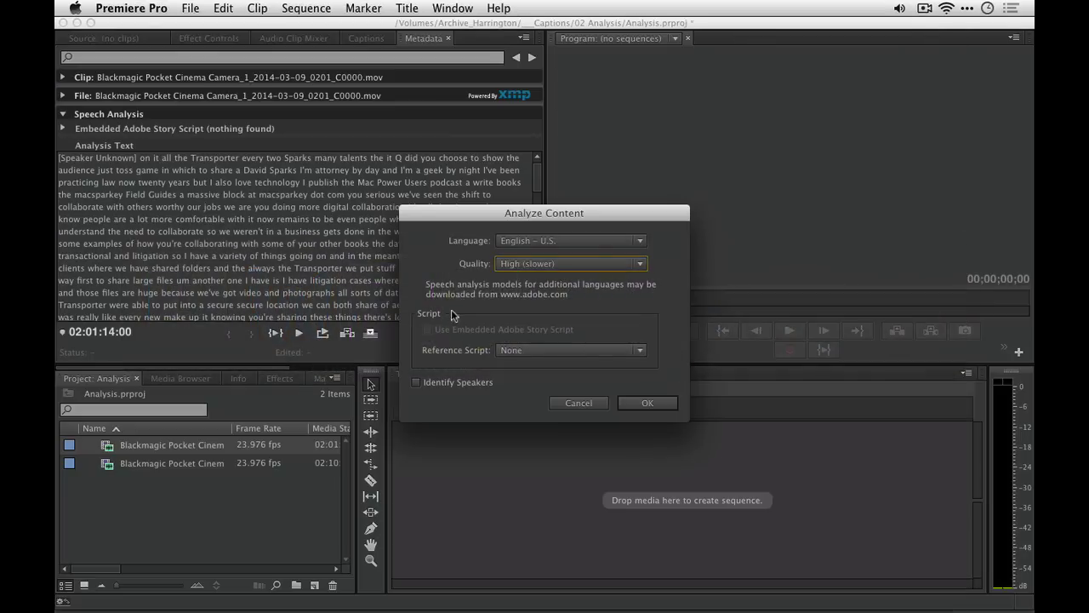
pyautogui.click(529, 351)
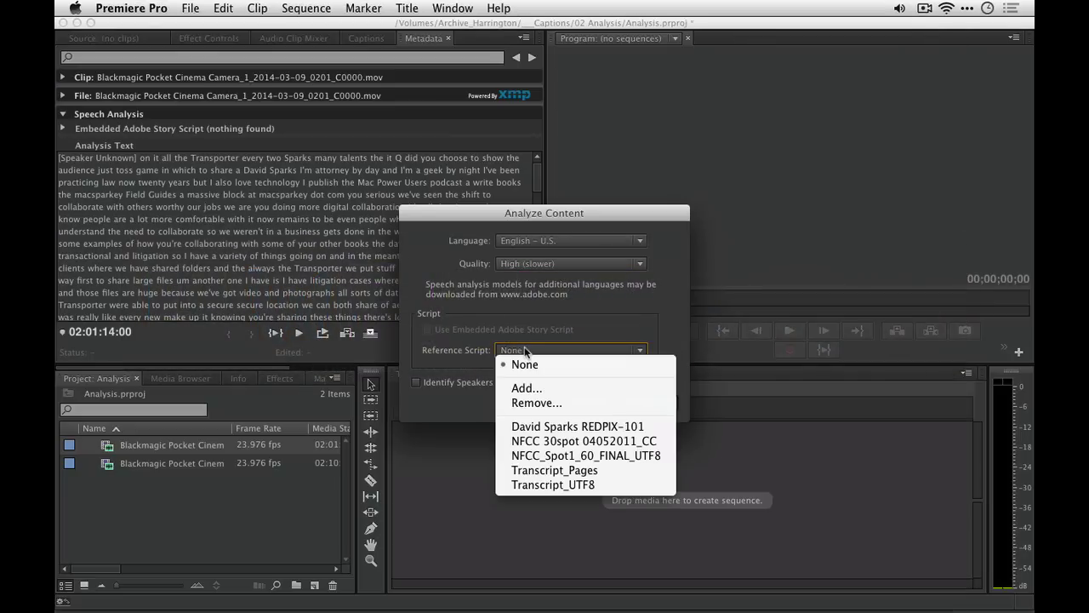
pyautogui.click(545, 426)
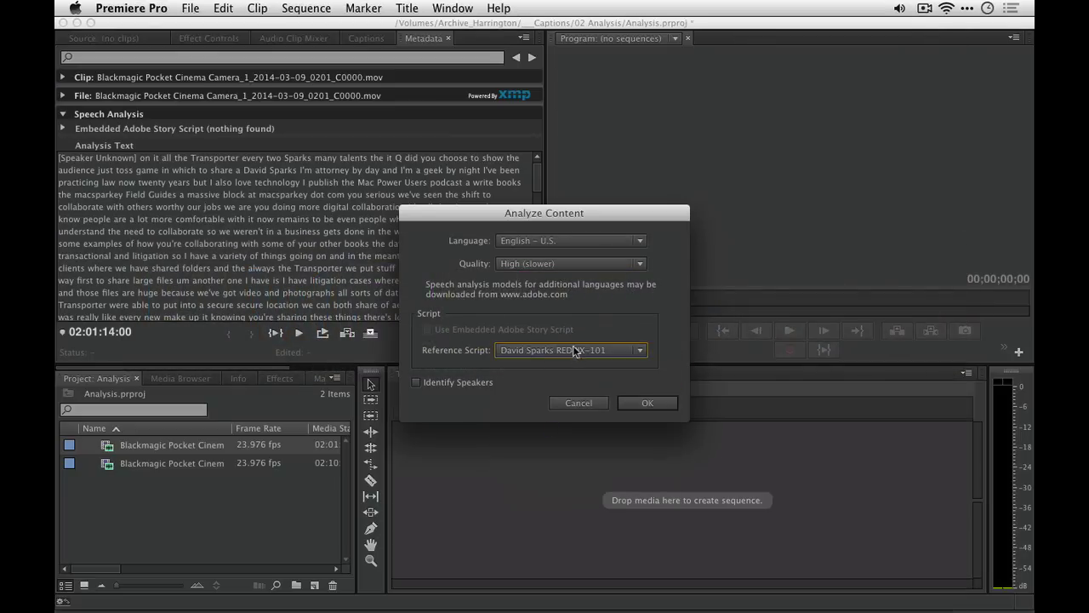
pyautogui.click(645, 404)
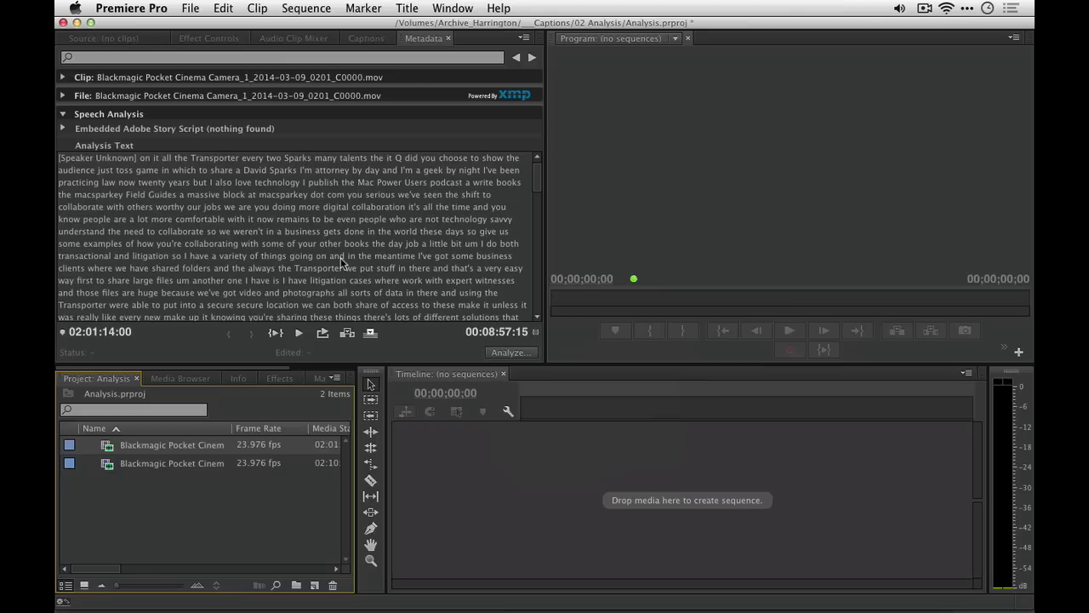
pyautogui.press('super+Tab')
# Check the queued ContentAnalysis job in Media Encoder, then return to Premiere Pro.
pyautogui.moveTo(703, 604)
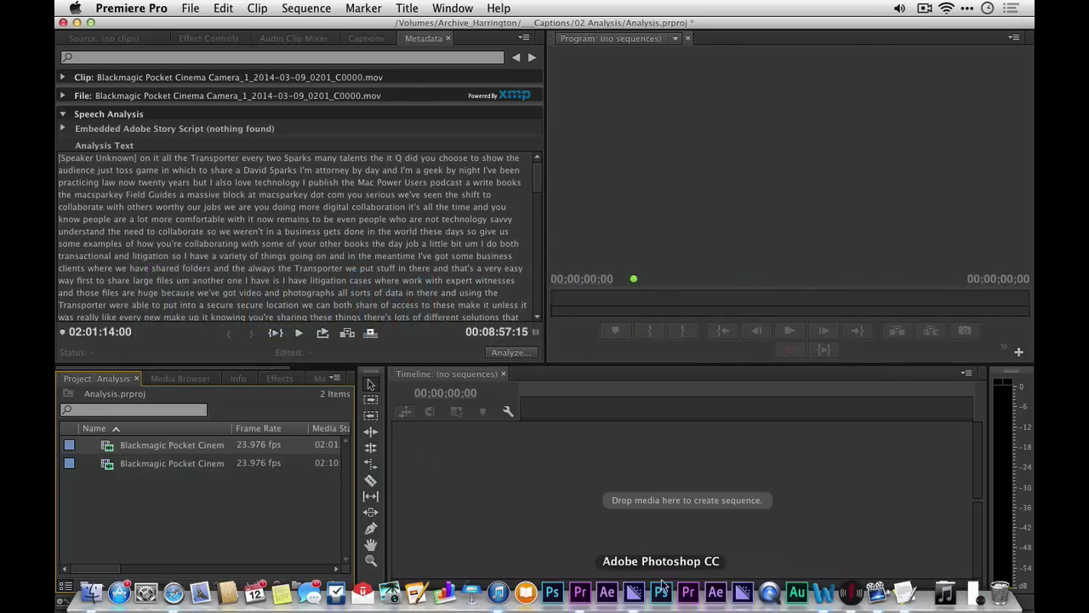
pyautogui.click(637, 595)
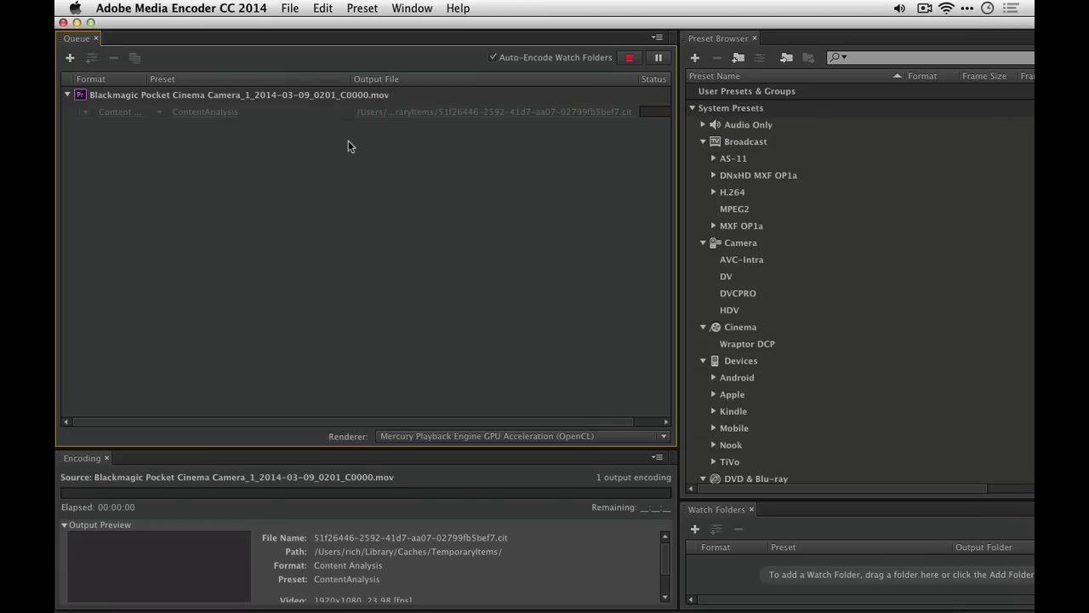
pyautogui.press('super+Tab')
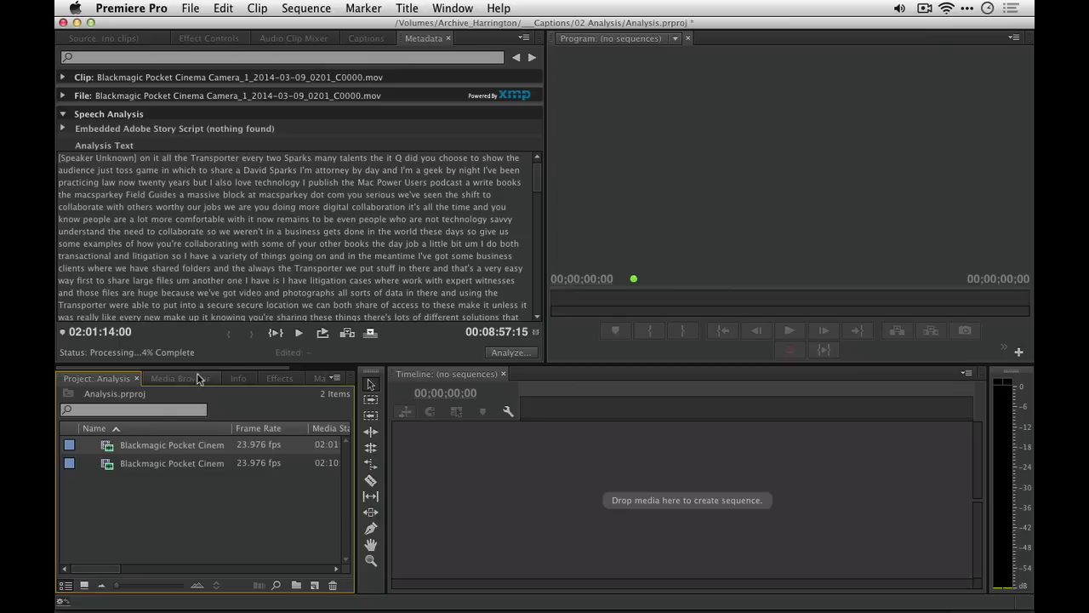
pyautogui.click(249, 8)
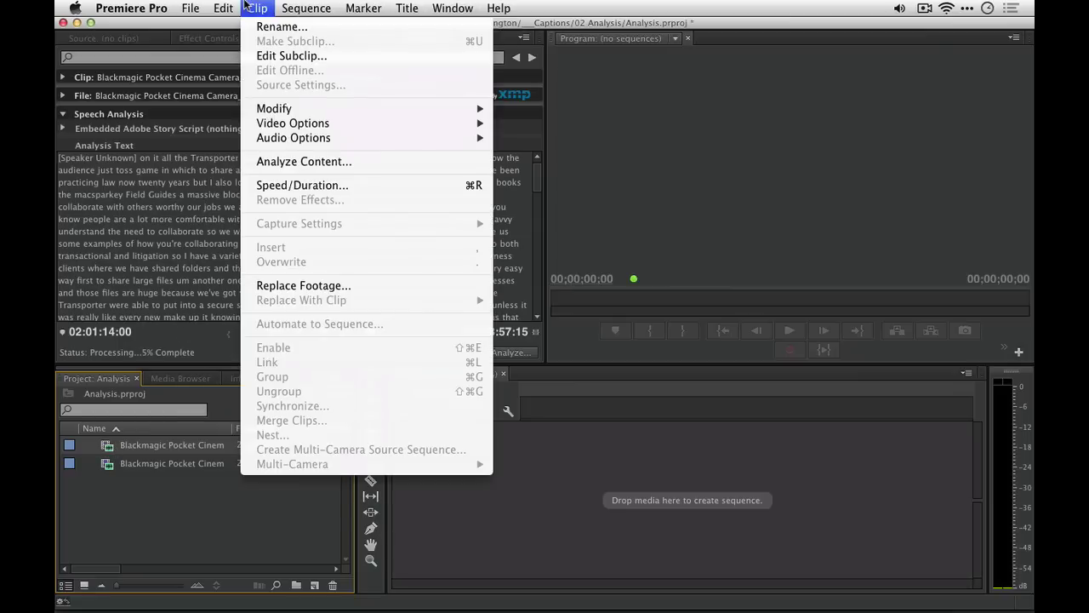
pyautogui.click(270, 161)
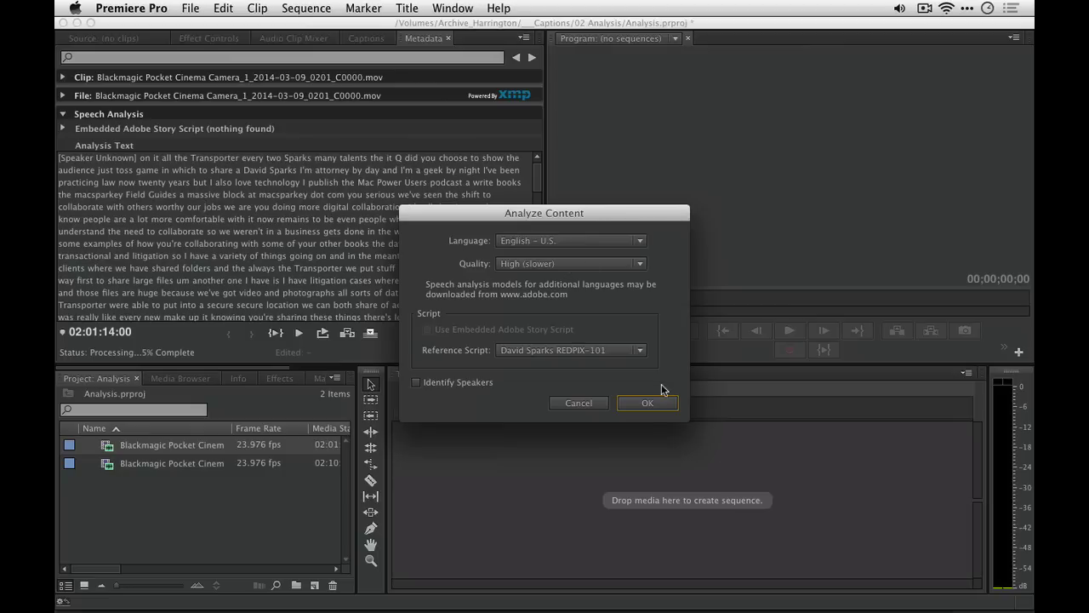
pyautogui.click(637, 350)
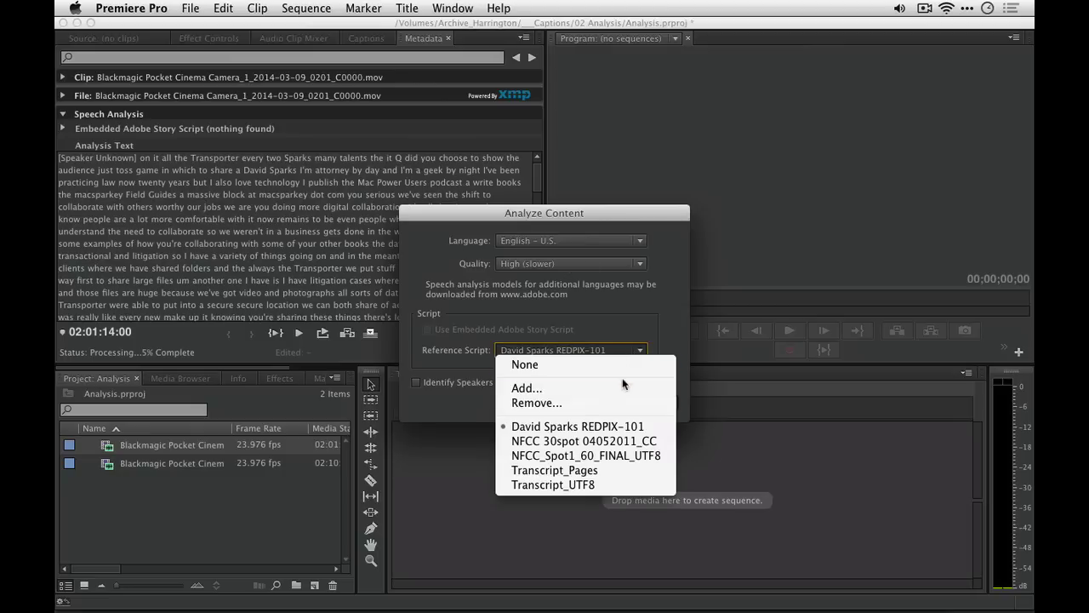
pyautogui.click(668, 316)
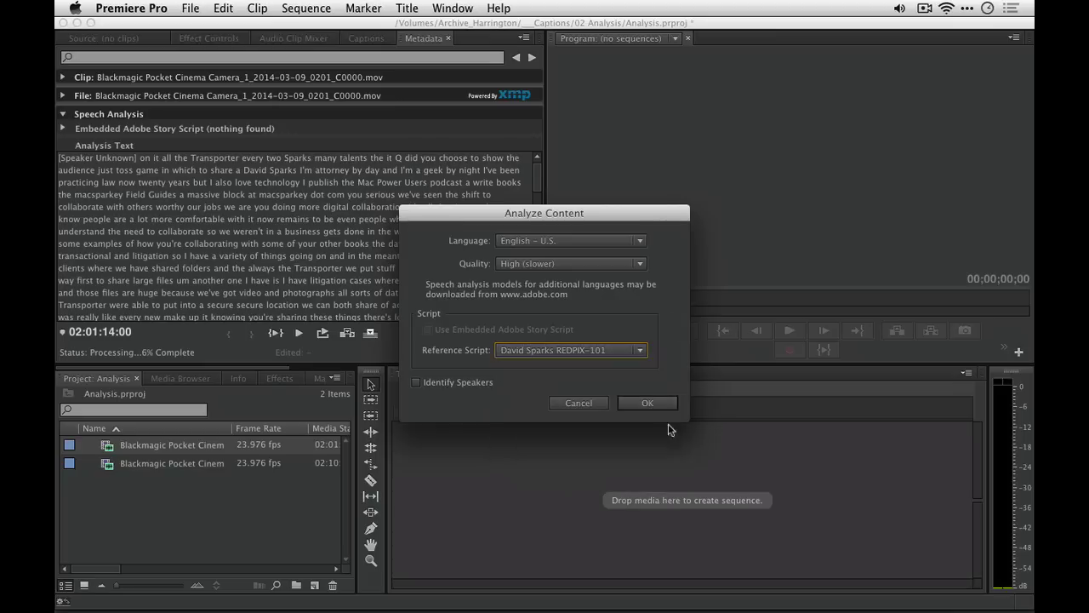
pyautogui.click(598, 407)
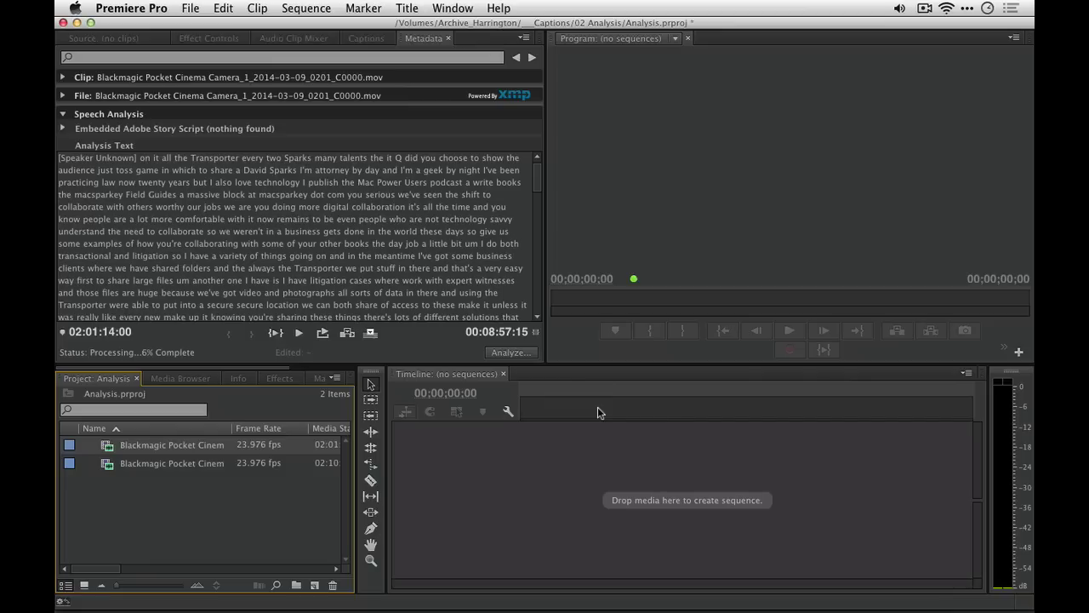
# Search the project's clips for 'spark', then replace the search with 'computer'.
pyautogui.click(158, 411)
pyautogui.write('s')
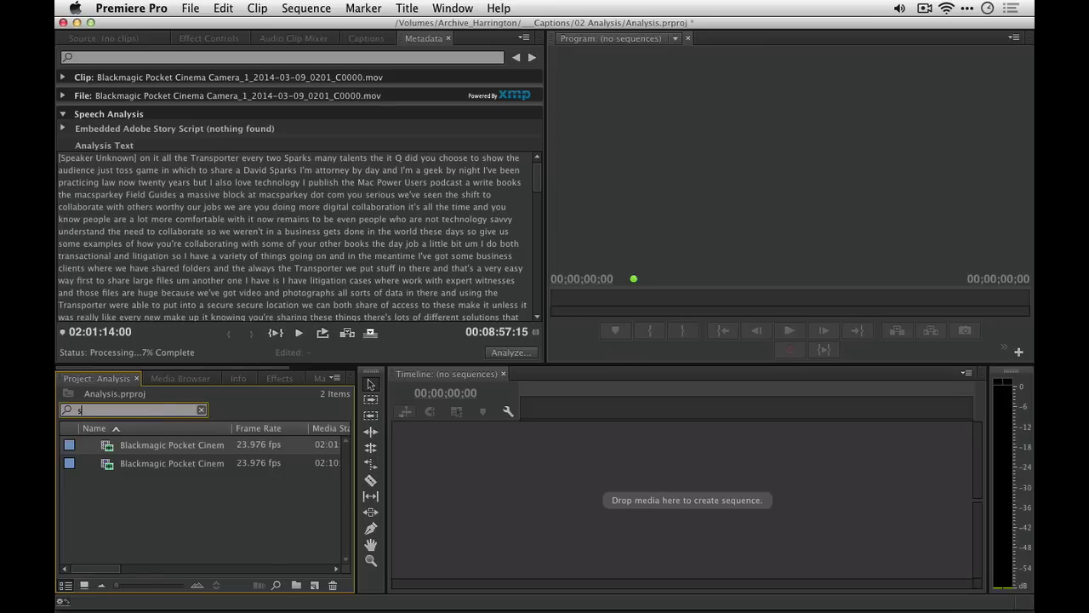
pyautogui.write('park')
pyautogui.press('super+a')
pyautogui.write('computer')
# In the clip transcript, set an In point at 'few' and an Out point at 'expert'.
pyautogui.click(122, 58)
pyautogui.write('spark')
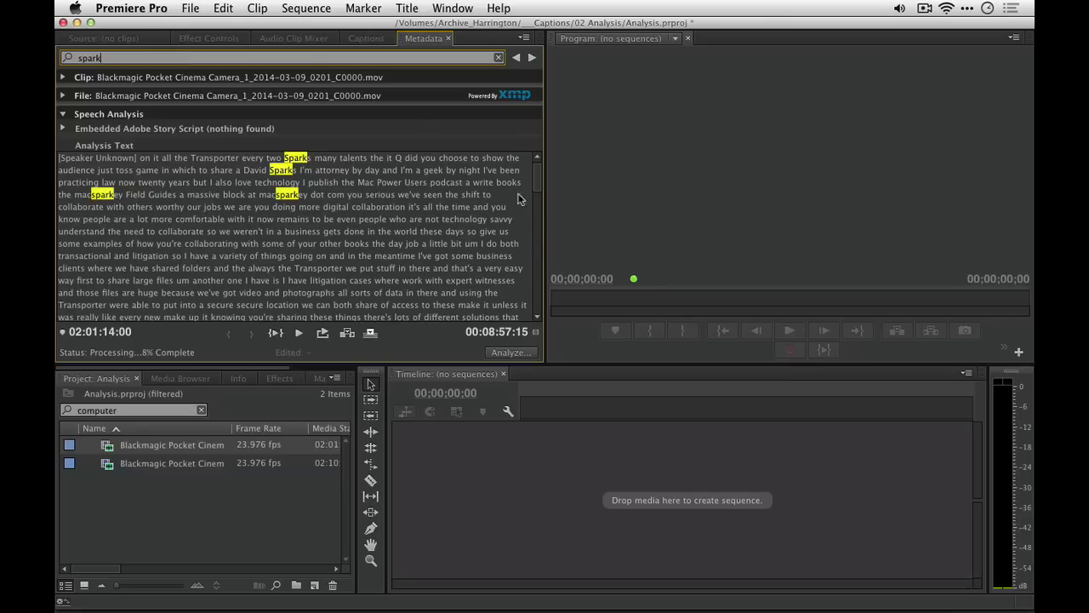
pyautogui.click(538, 298)
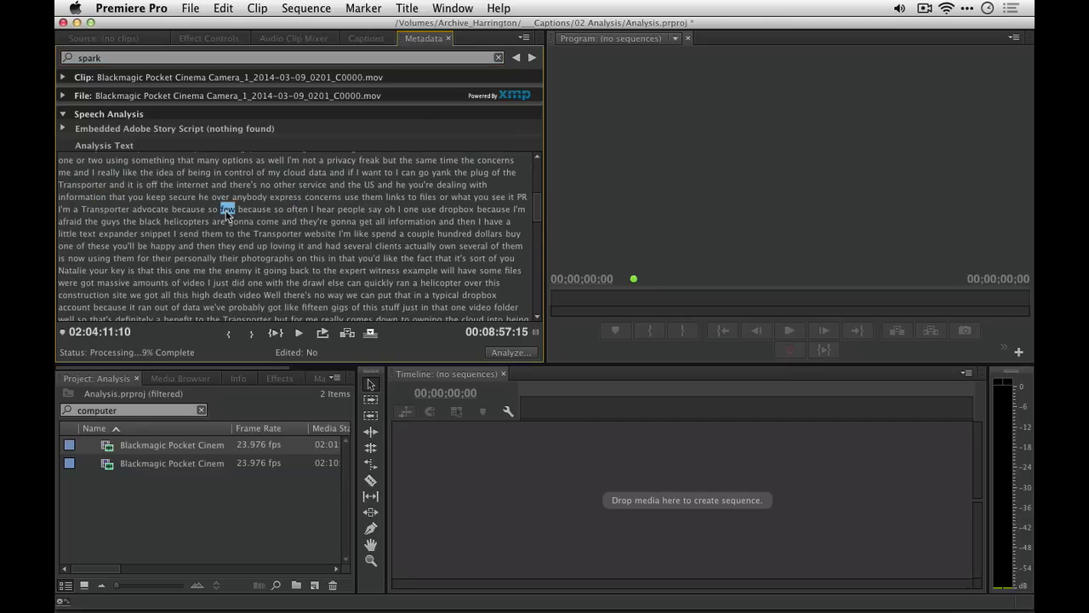
pyautogui.press('i')
pyautogui.click(353, 270)
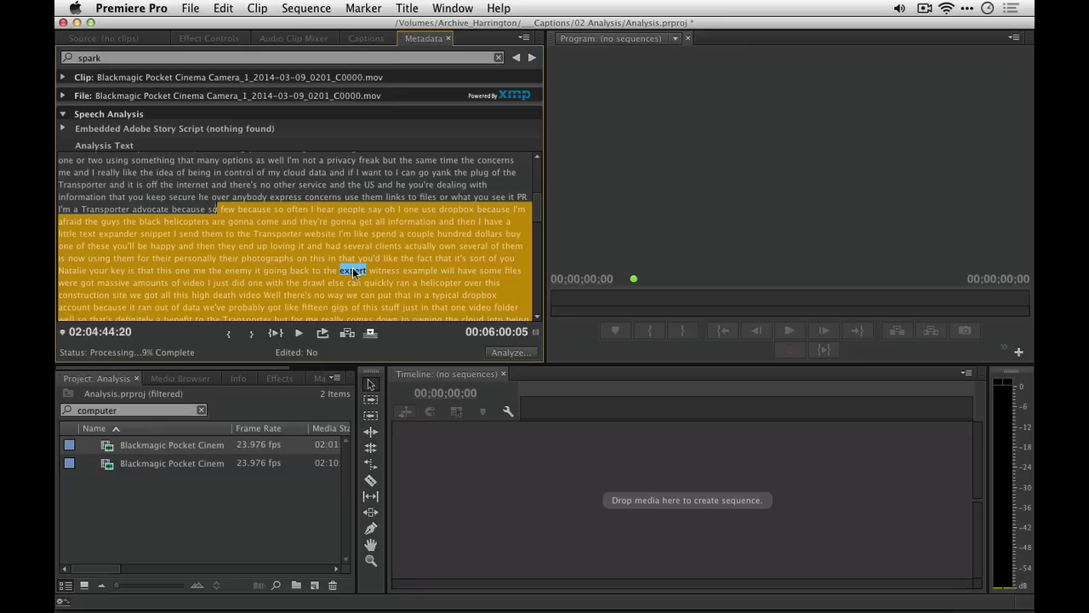
pyautogui.press('o')
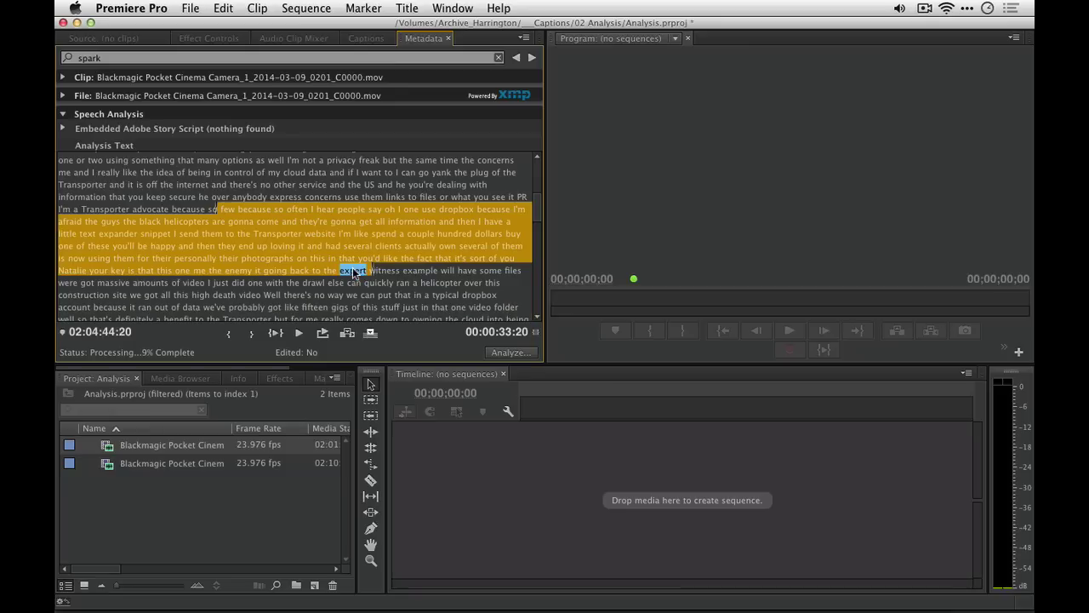
pyautogui.write('computer')
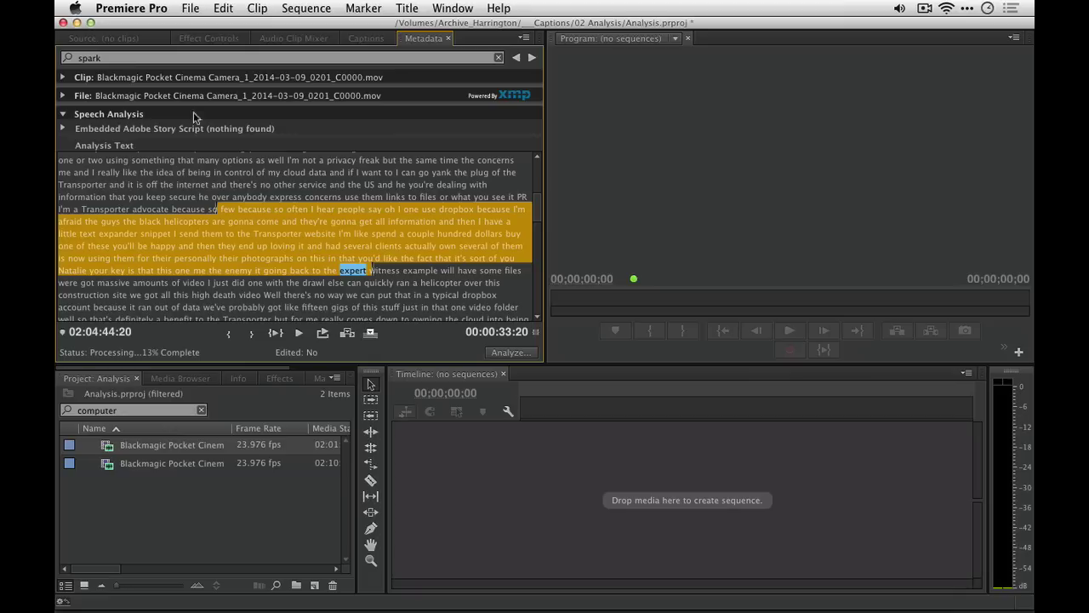
# Load the interview clip in the Source monitor and zoom the ruler out to its full duration.
pyautogui.click(110, 40)
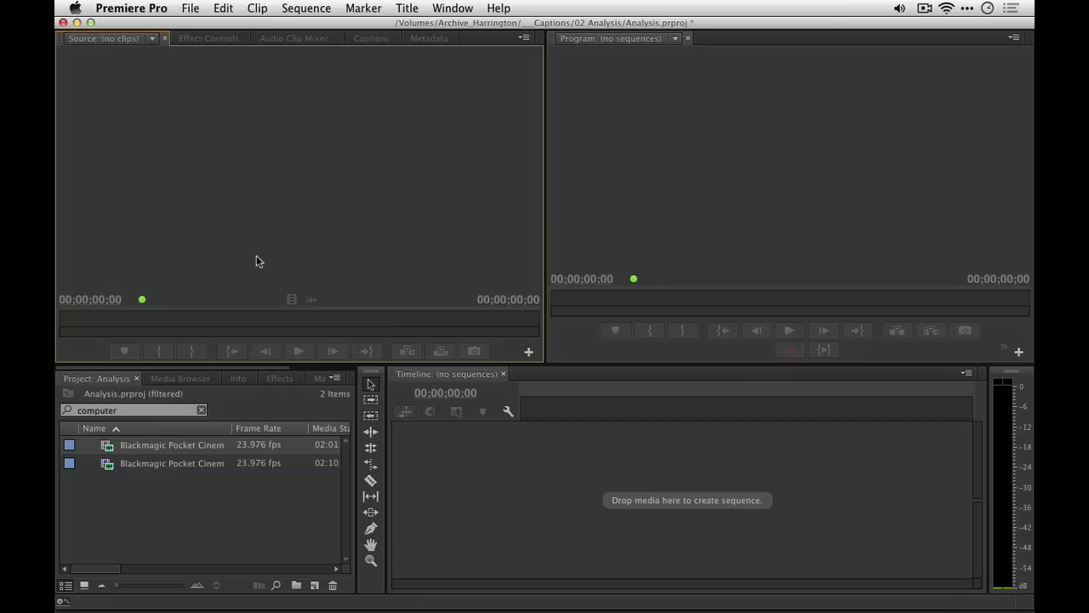
pyautogui.click(104, 450)
pyautogui.doubleClick(103, 449)
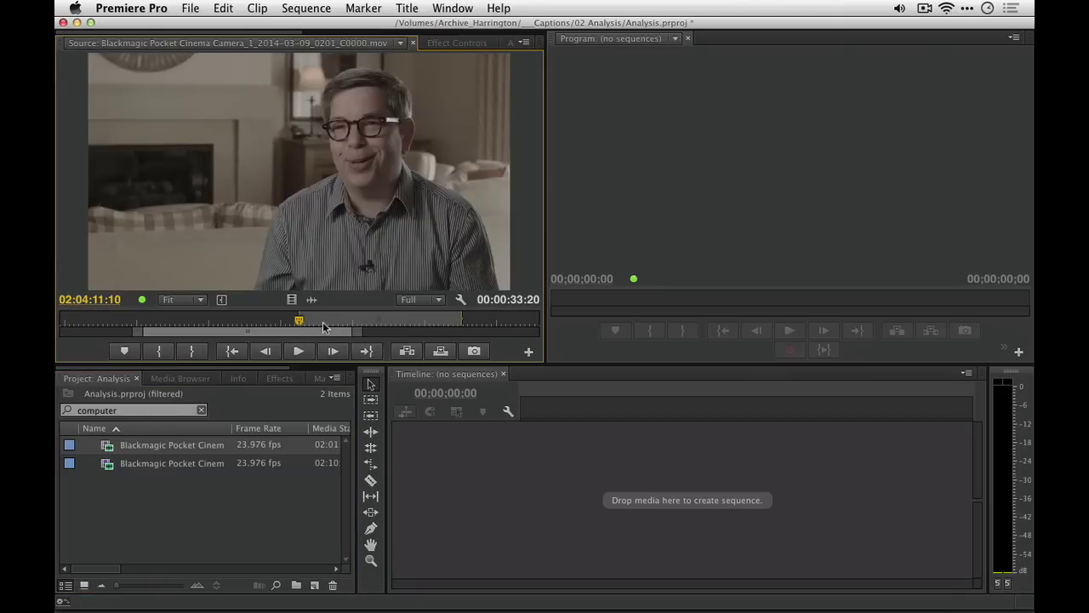
pyautogui.moveTo(357, 335); pyautogui.dragTo(569, 334)
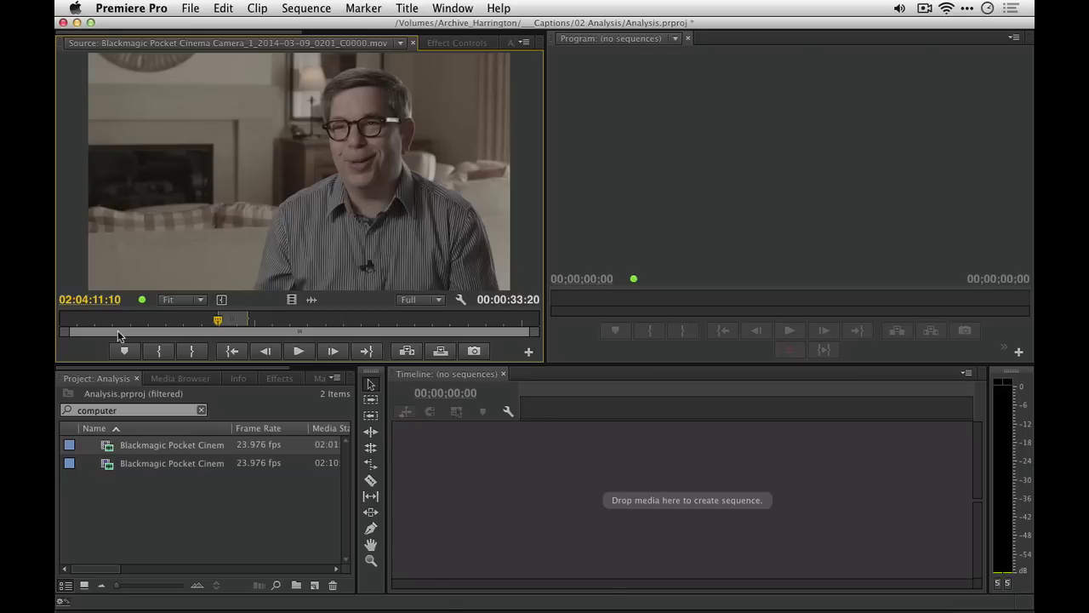
# Reopen the Metadata panel and copy the whole Analysis Text transcript with Copy All.
pyautogui.click(458, 8)
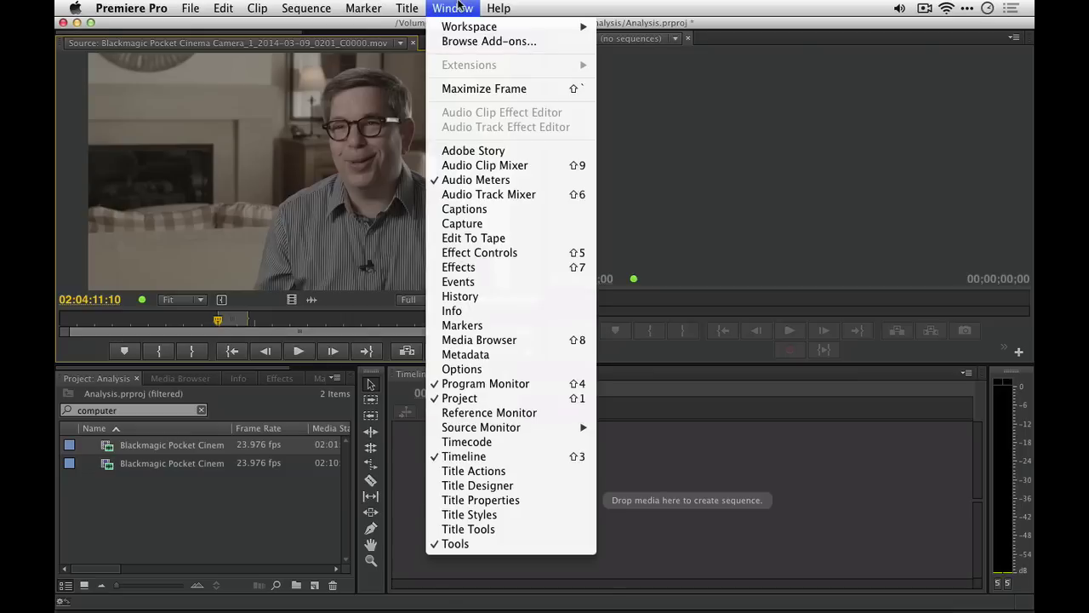
pyautogui.click(498, 354)
pyautogui.rightClick(351, 187)
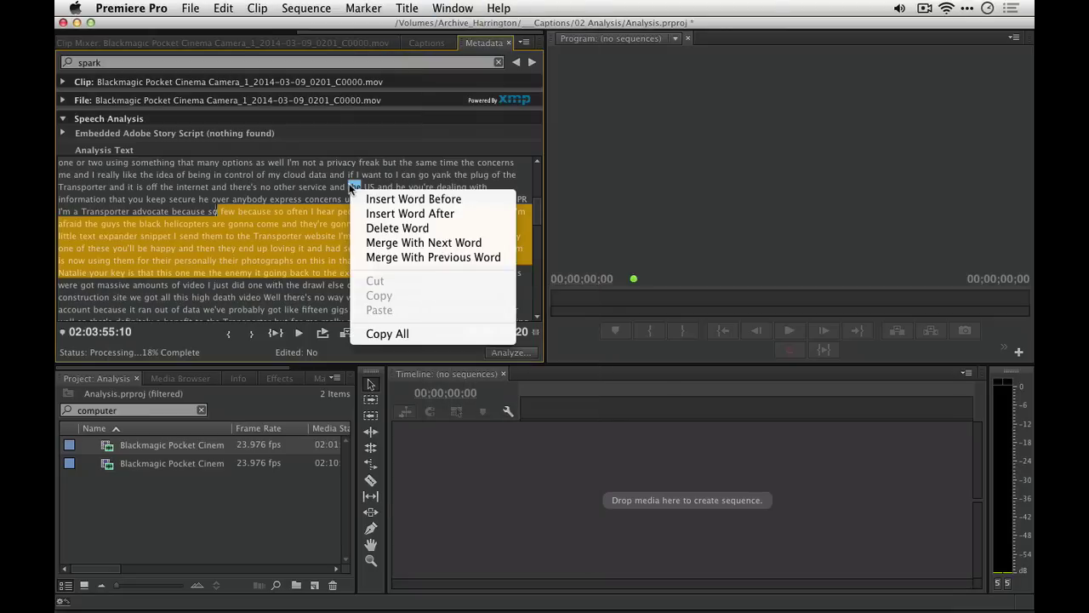
pyautogui.click(394, 335)
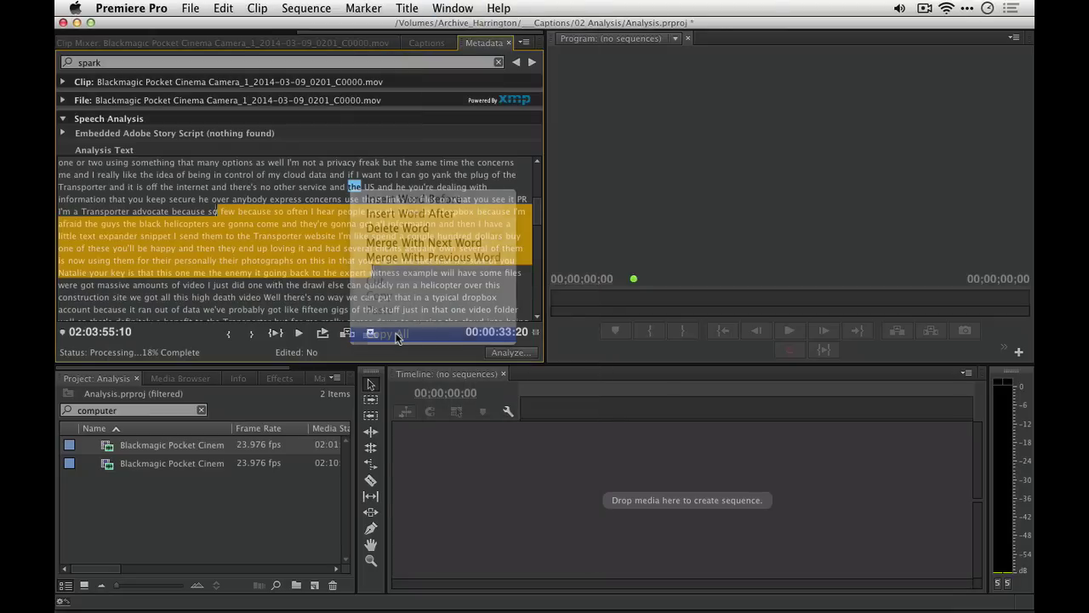
# Paste the copied transcript into a new untitled TextEdit document.
pyautogui.press('super+Tab')
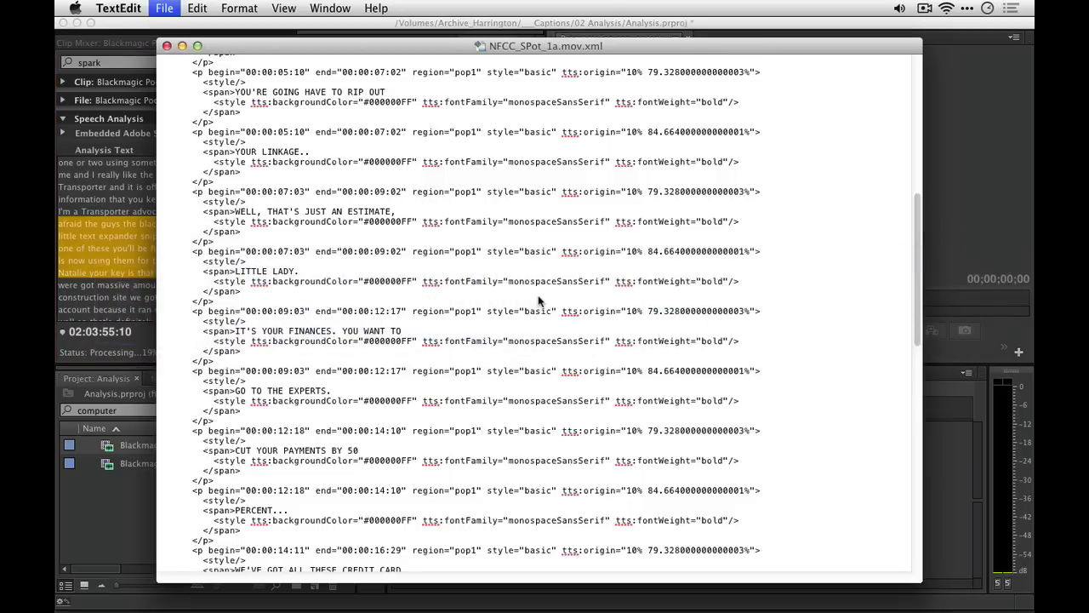
pyautogui.press('super+v')
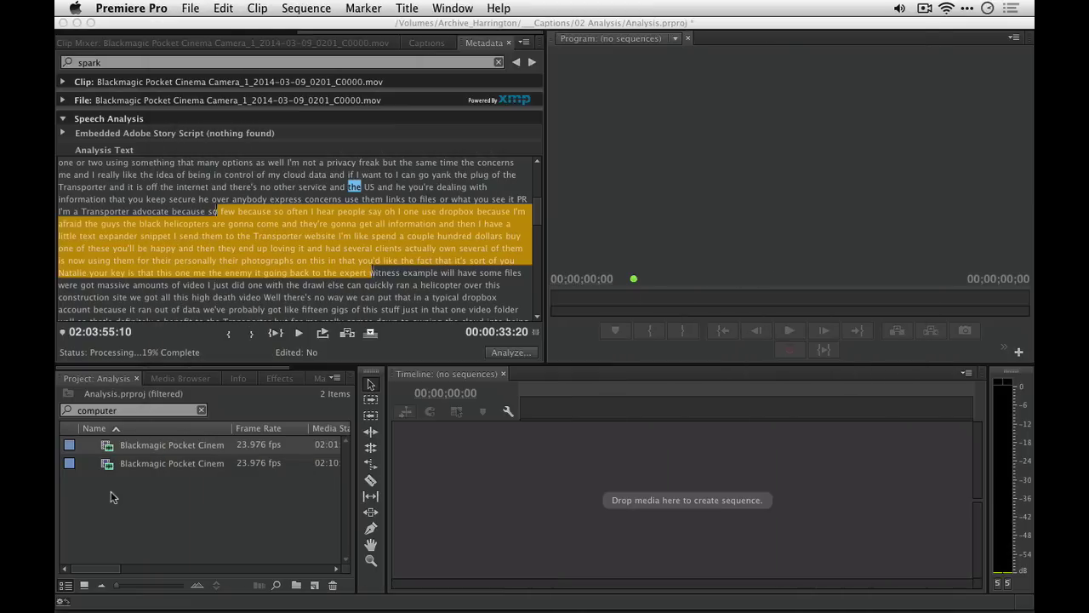
# Back in Premiere Pro, make a new sequence from the interview clip.
pyautogui.click(110, 491)
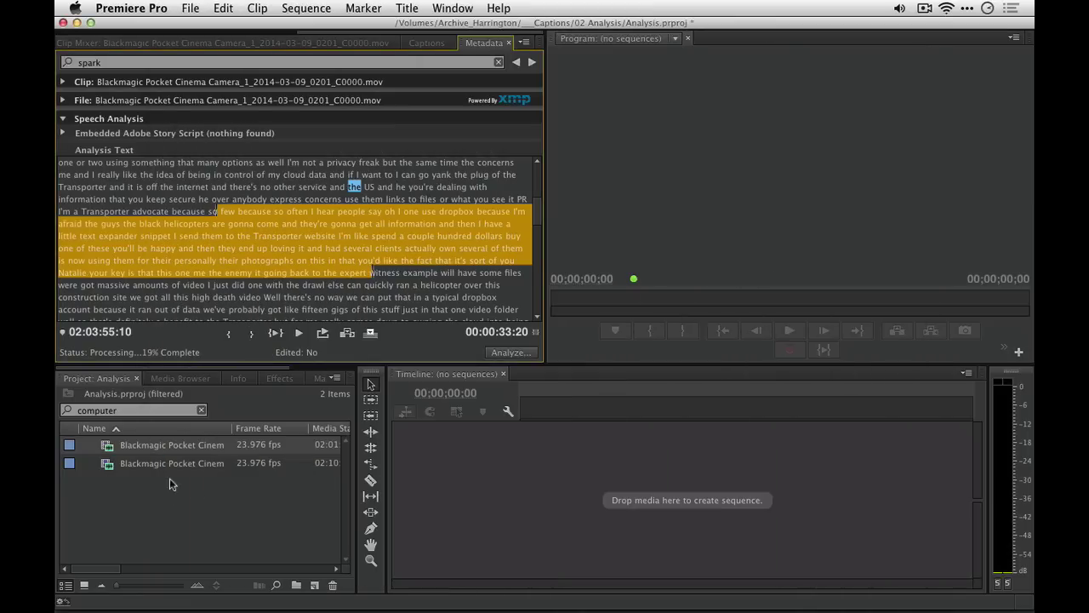
pyautogui.click(109, 448)
pyautogui.moveTo(108, 448); pyautogui.dragTo(314, 587)
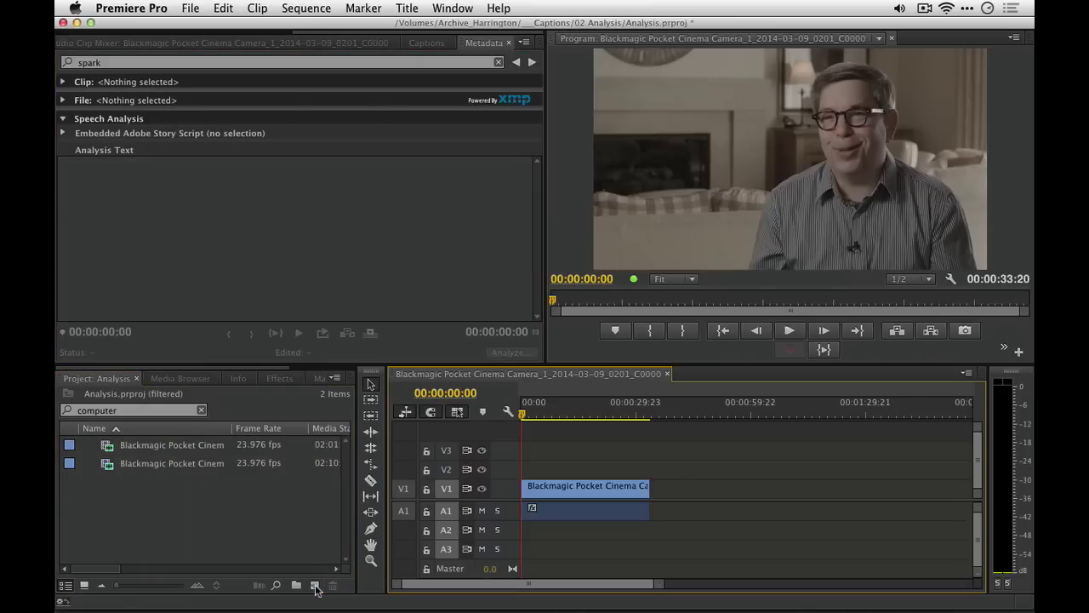
# Create a new Closed Captions item using the CEA-708 standard.
pyautogui.click(314, 587)
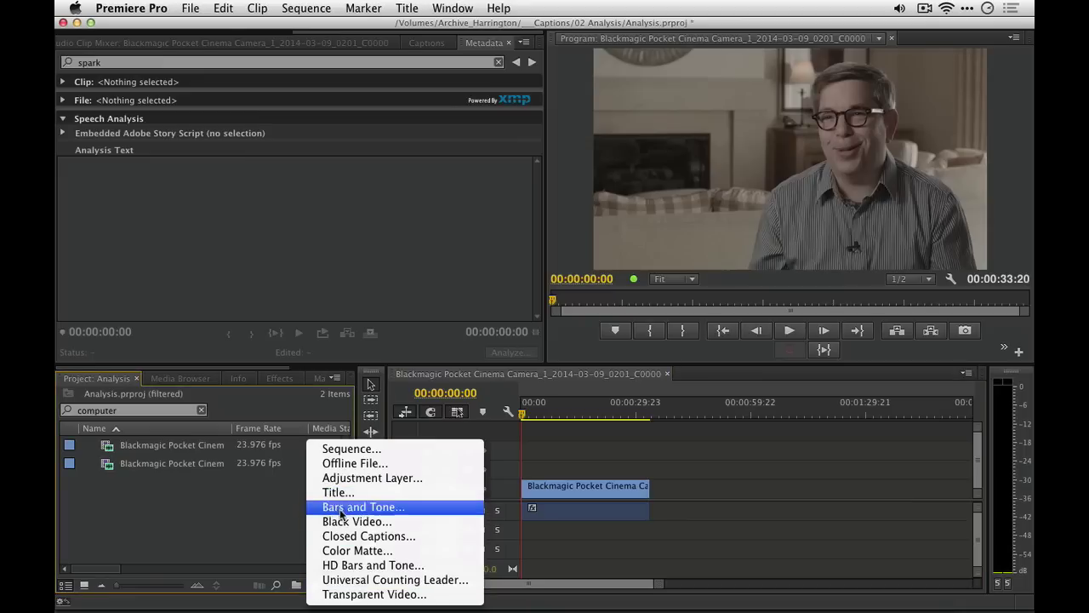
pyautogui.click(340, 536)
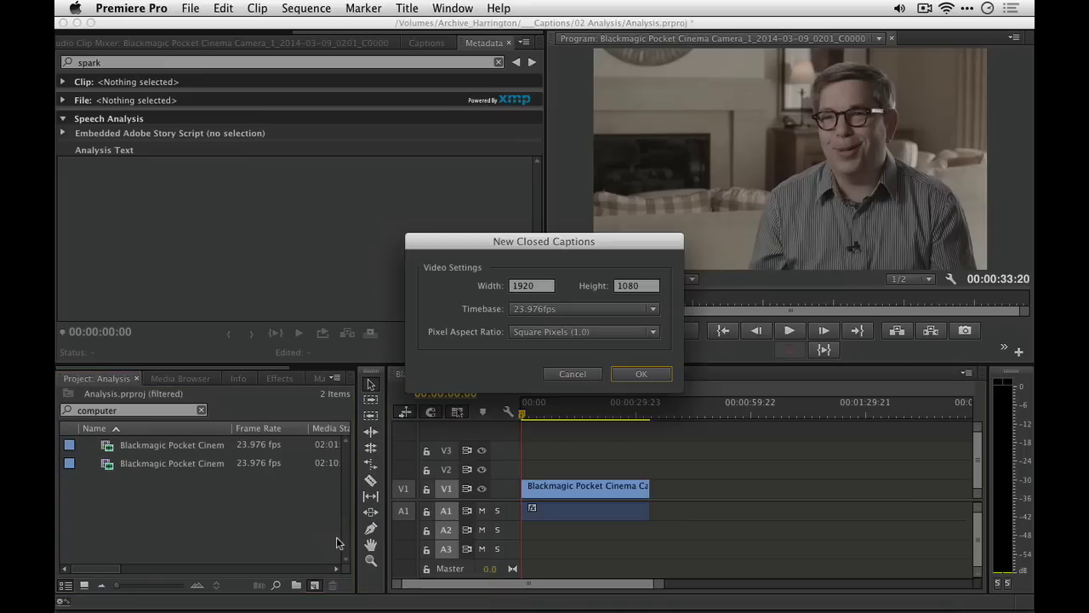
pyautogui.click(636, 376)
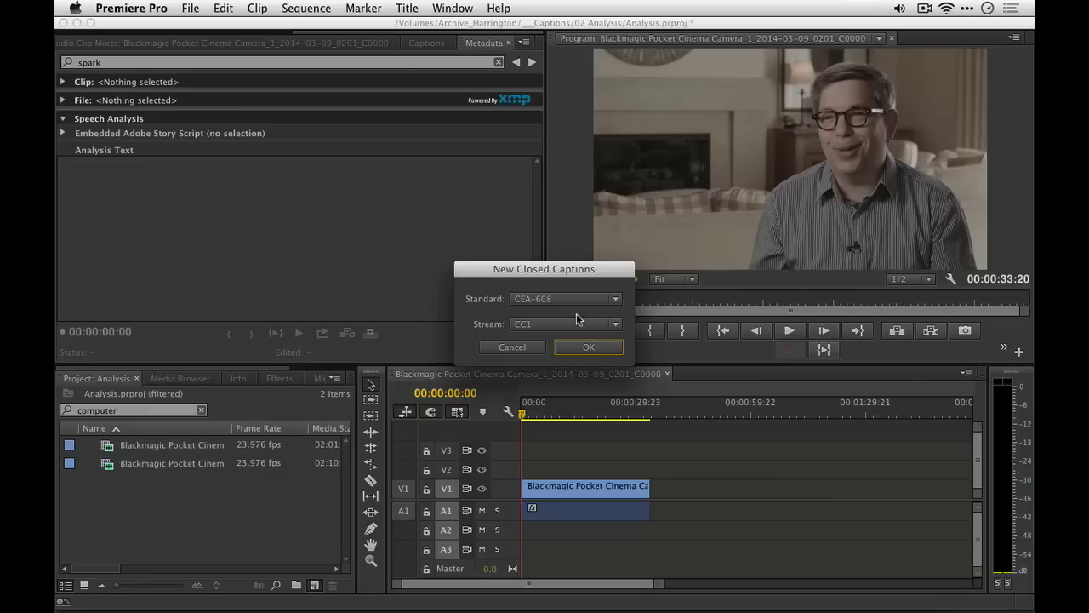
pyautogui.click(566, 298)
pyautogui.click(549, 327)
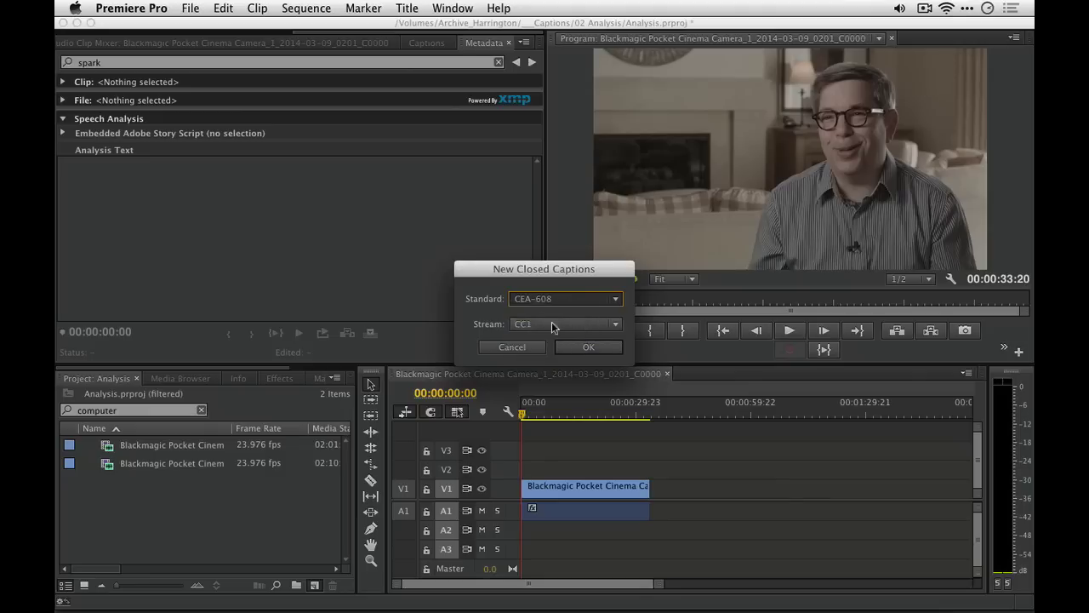
pyautogui.click(587, 347)
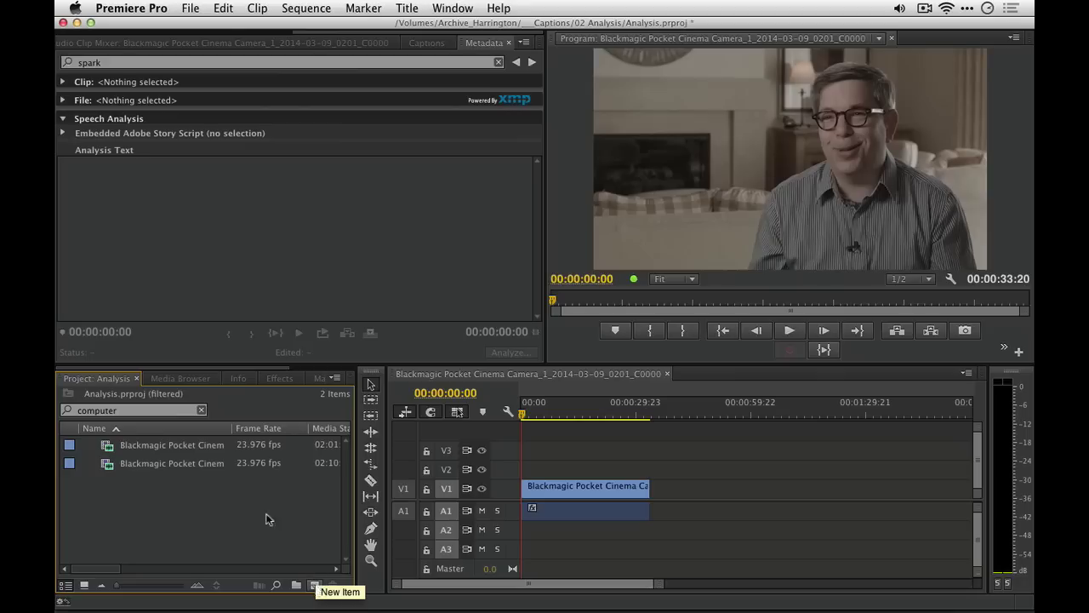
# Show all project items and place Closed Captions on track V2 above the clip.
pyautogui.click(201, 410)
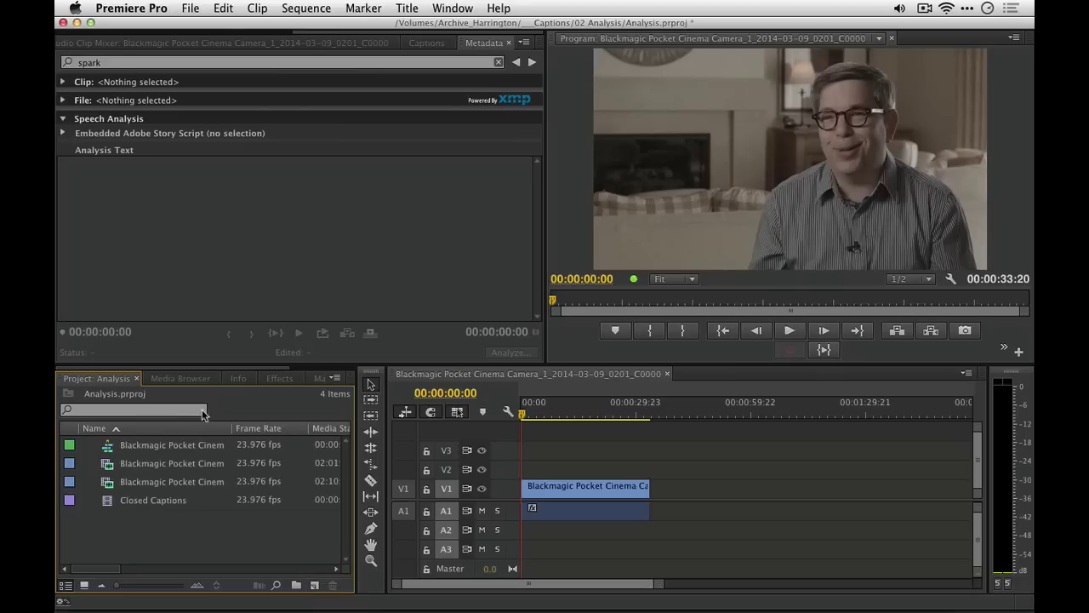
pyautogui.doubleClick(109, 500)
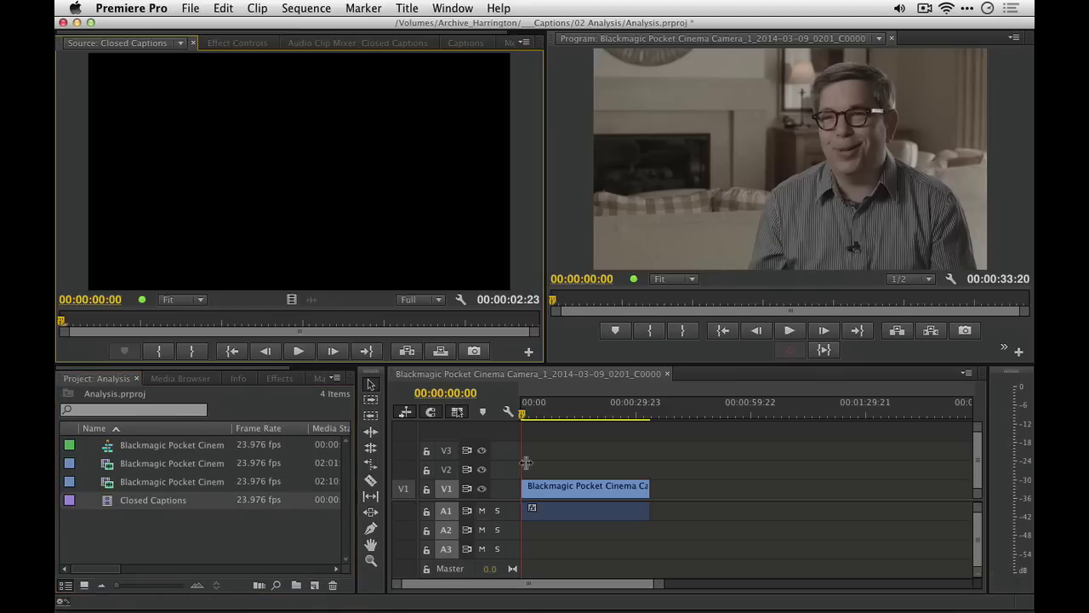
pyautogui.moveTo(118, 502); pyautogui.dragTo(514, 473)
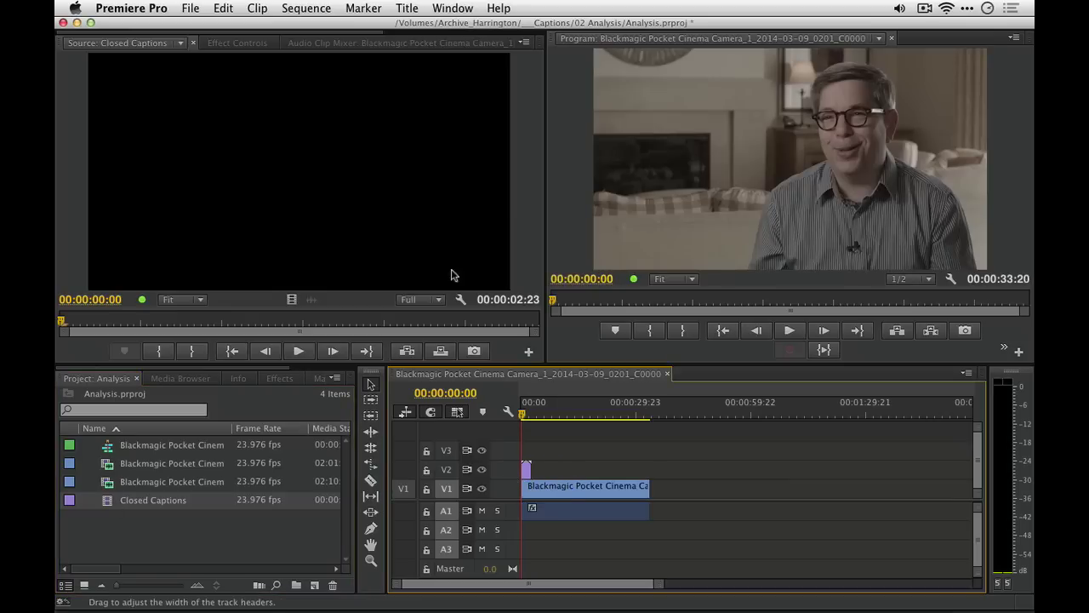
# In the Captions panel, set the first caption's out time to 2 and paste in the transcript.
pyautogui.click(448, 8)
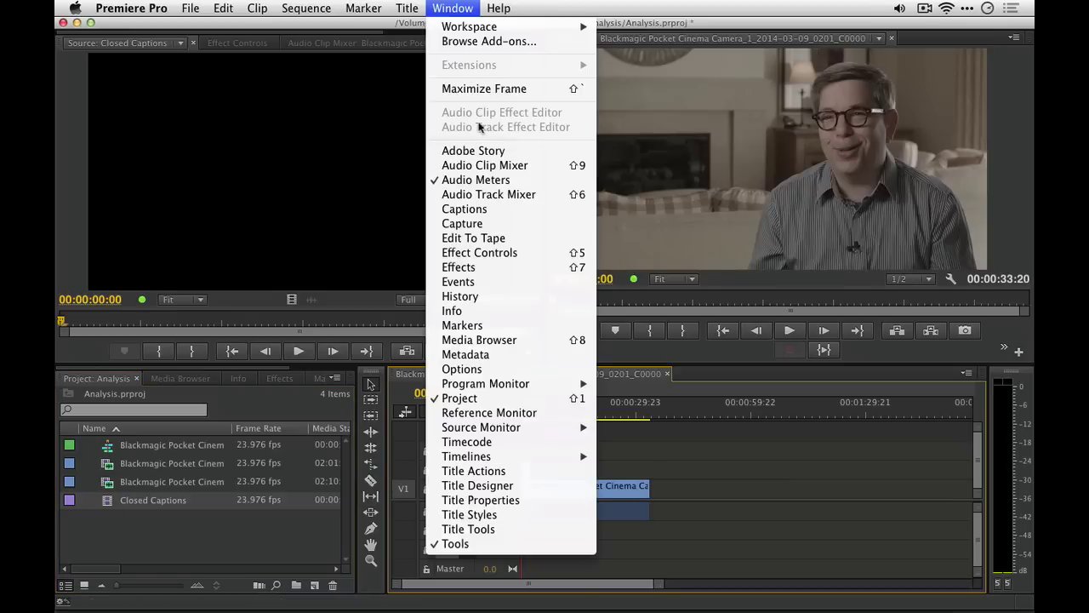
pyautogui.click(474, 209)
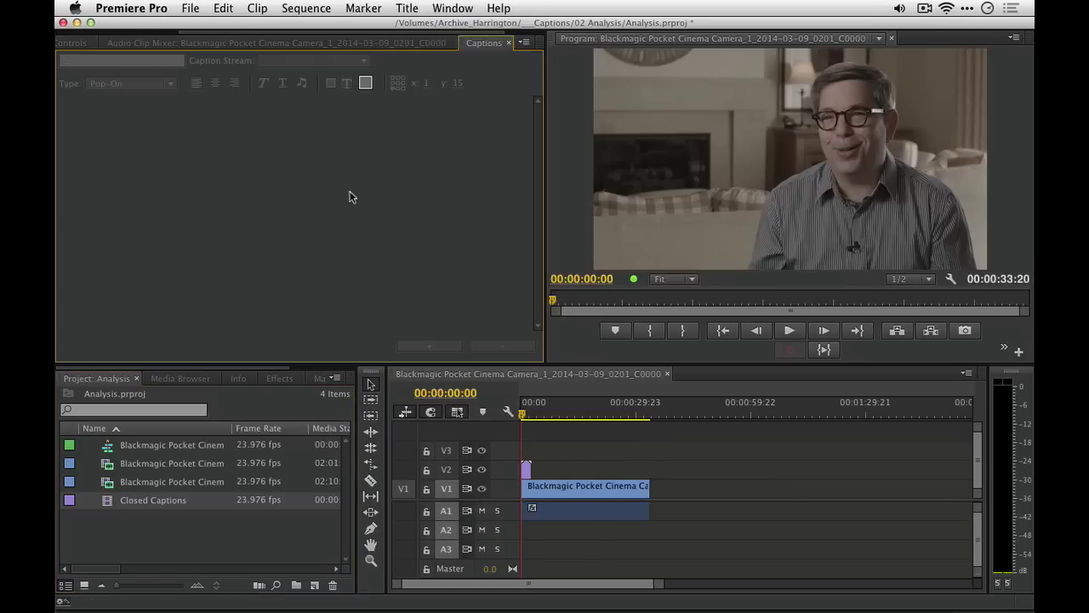
pyautogui.click(525, 469)
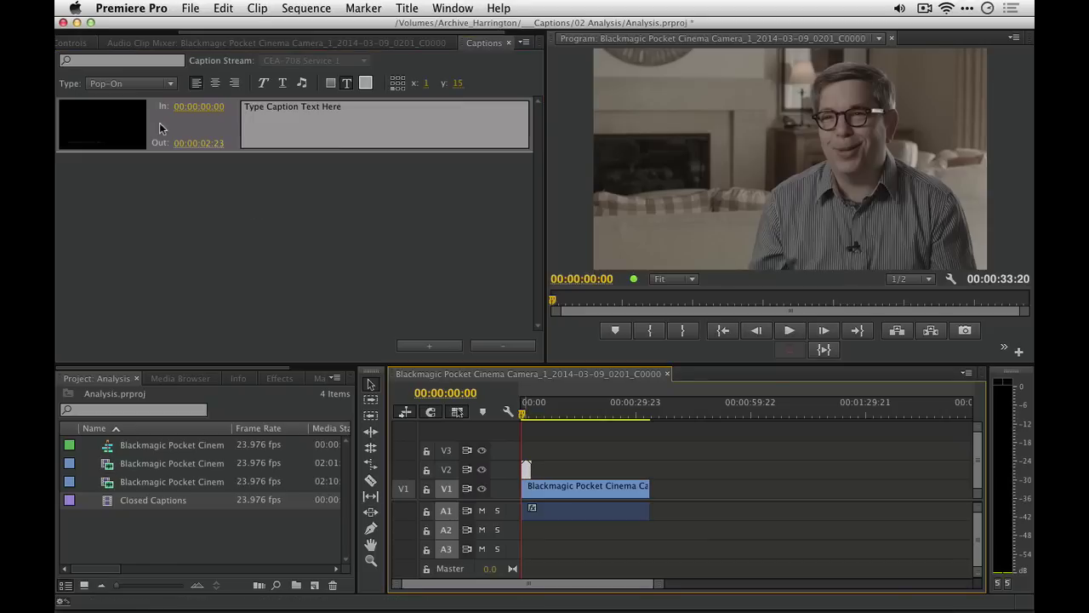
pyautogui.click(199, 142)
pyautogui.write('2')
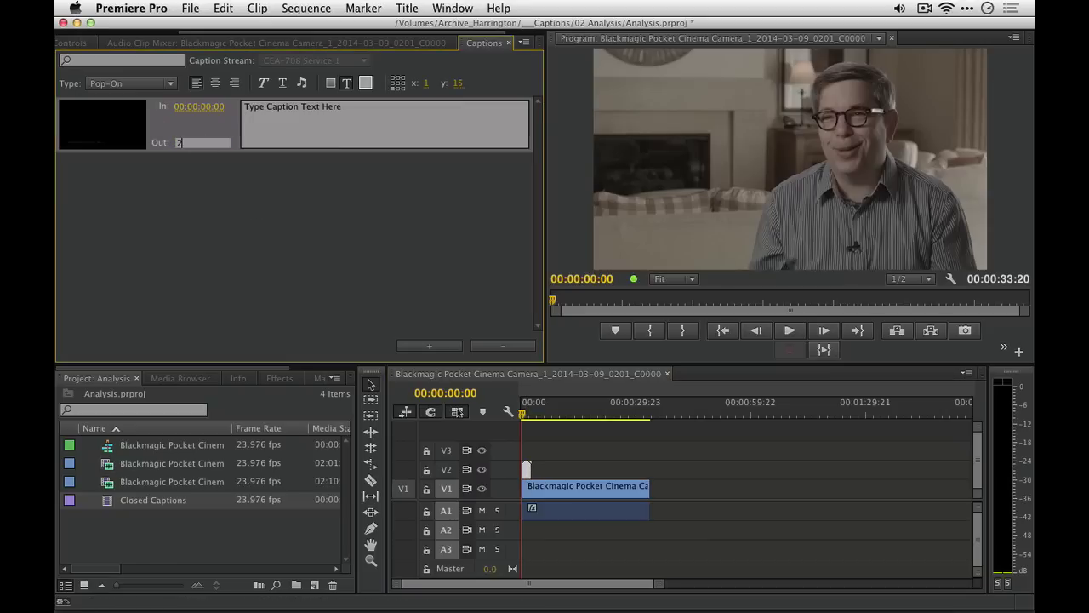
pyautogui.click(290, 127)
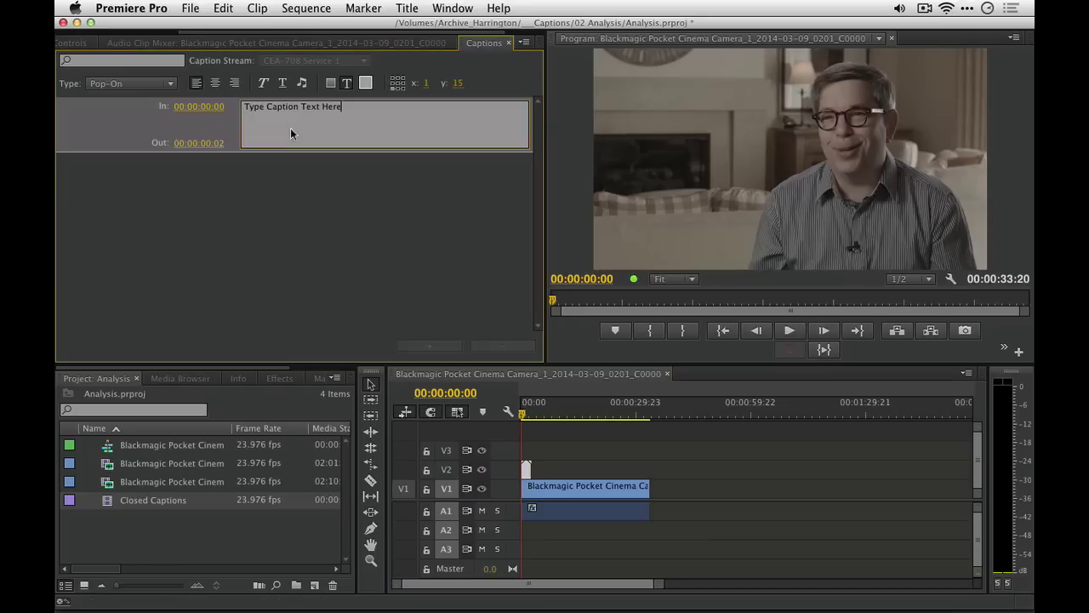
pyautogui.press('super+v')
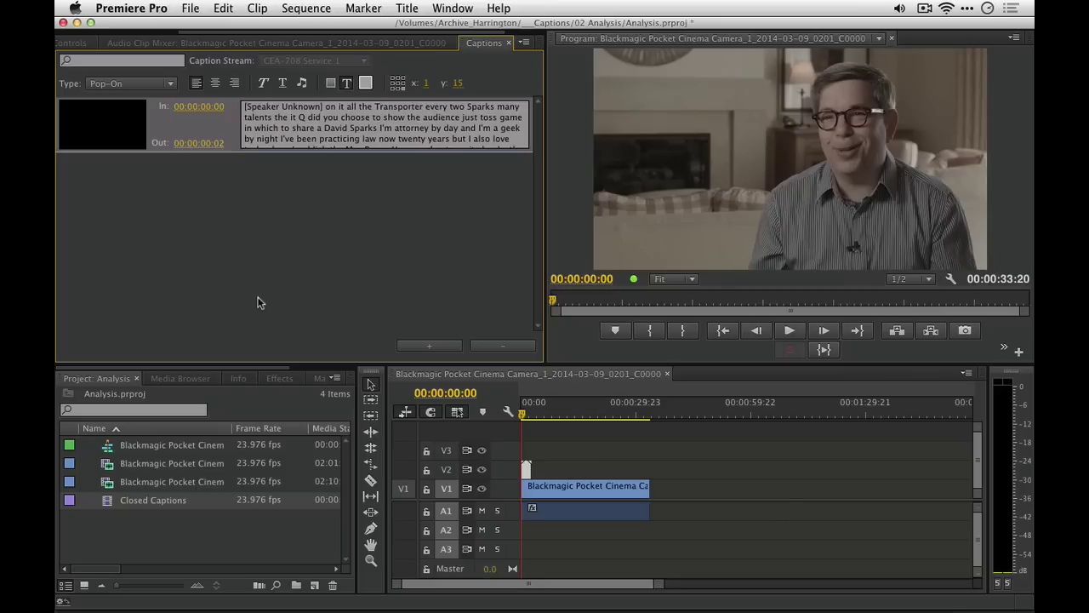
# Add an empty second caption and play the sequence to check it.
pyautogui.click(434, 345)
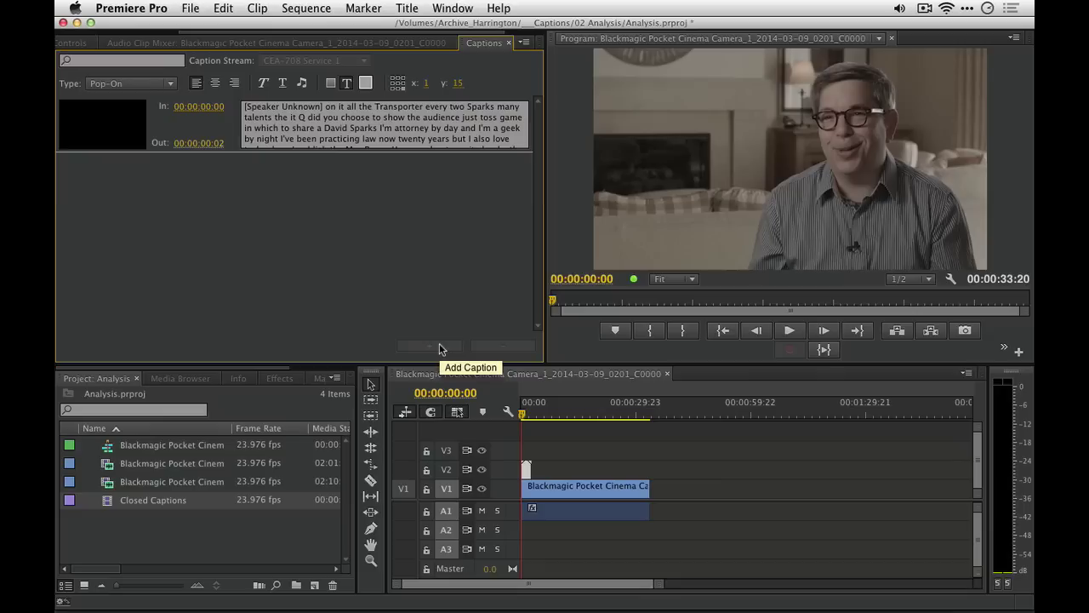
pyautogui.press('space')
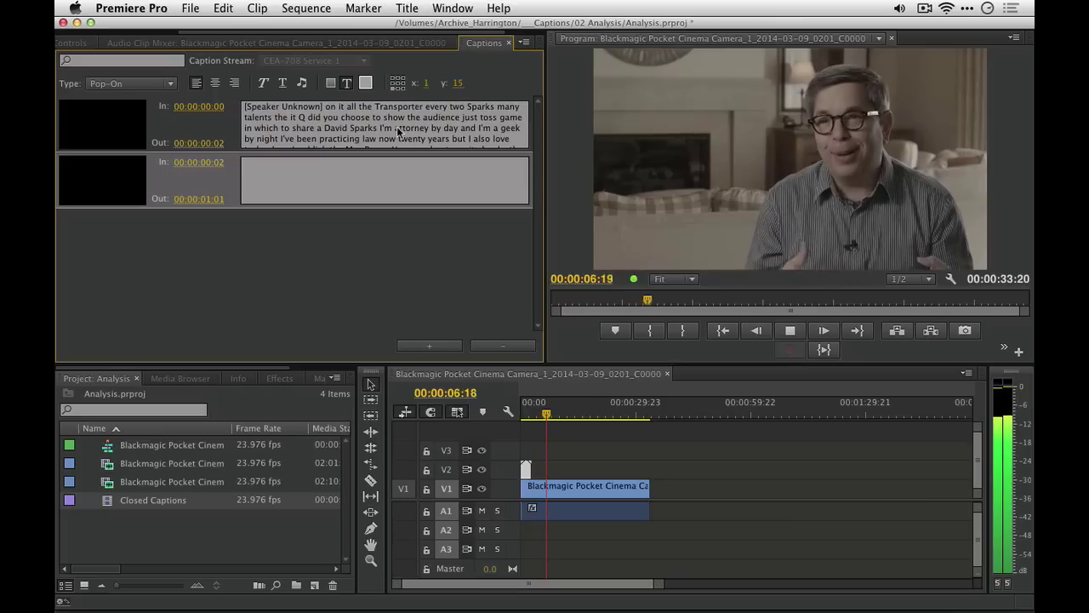
pyautogui.press('space')
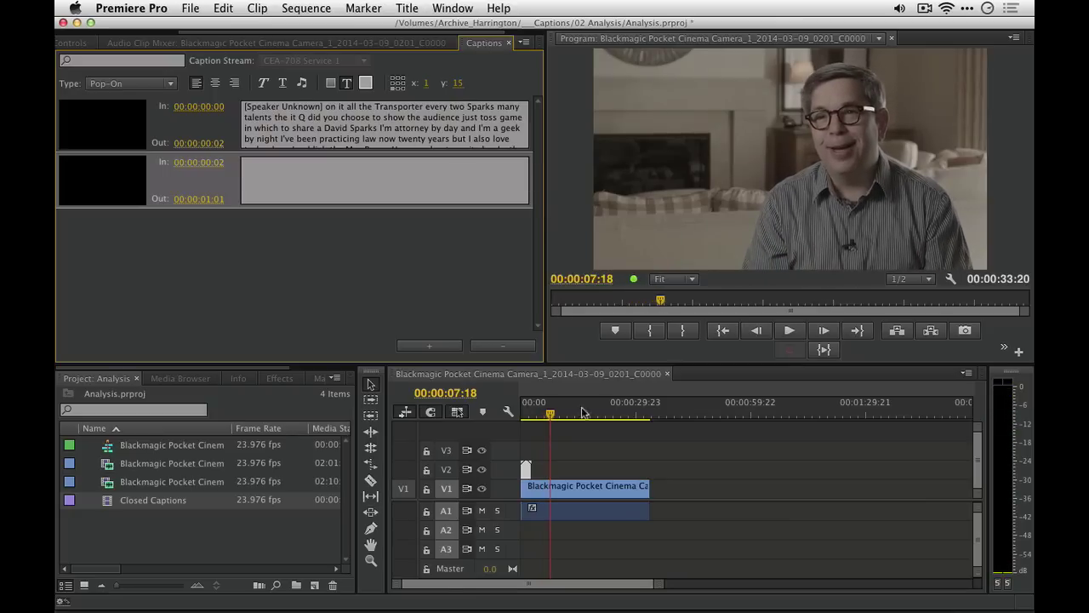
# Move the V1 interview clip later and extend it back to the sequence start.
pyautogui.click(581, 487)
pyautogui.moveTo(604, 486); pyautogui.dragTo(870, 487)
pyautogui.moveTo(784, 495); pyautogui.dragTo(523, 491)
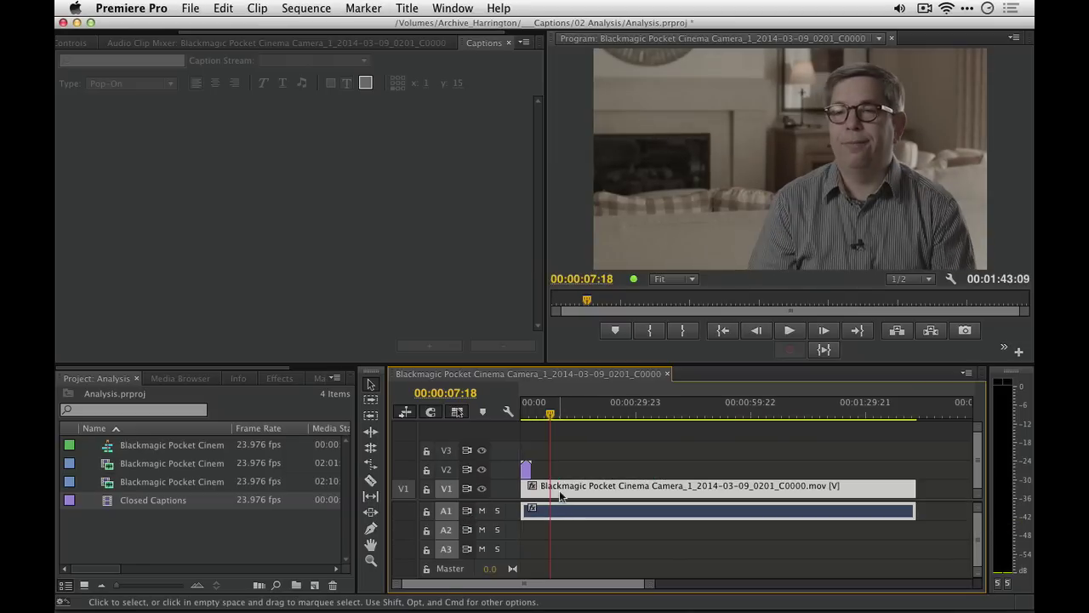
# Replace the V1 clip with the second, full-length Blackmagic clip at the sequence start.
pyautogui.click(107, 470)
pyautogui.doubleClick(107, 470)
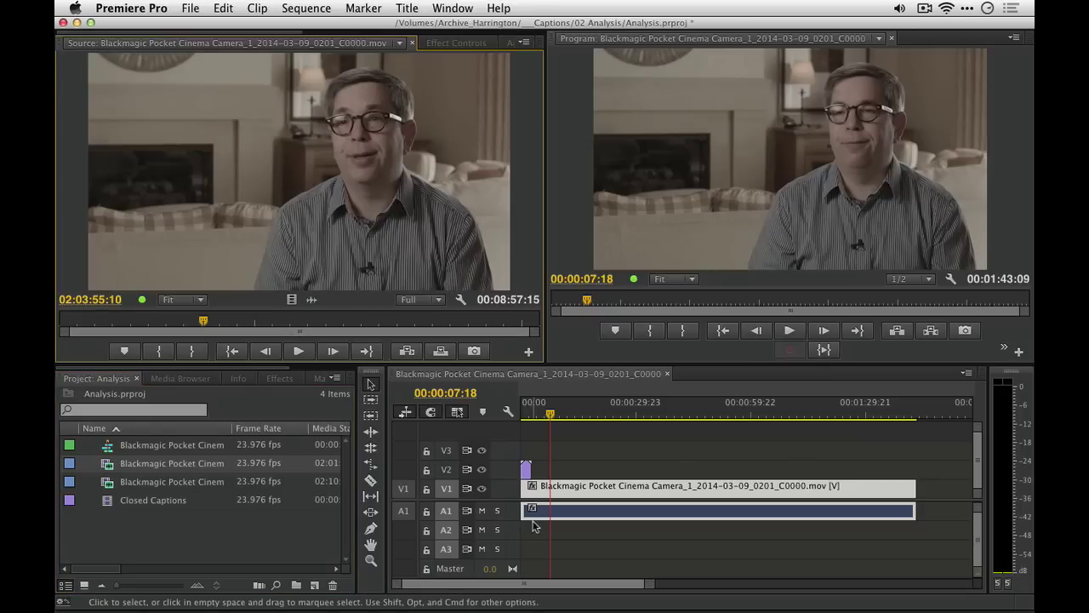
pyautogui.click(578, 495)
pyautogui.press('Delete')
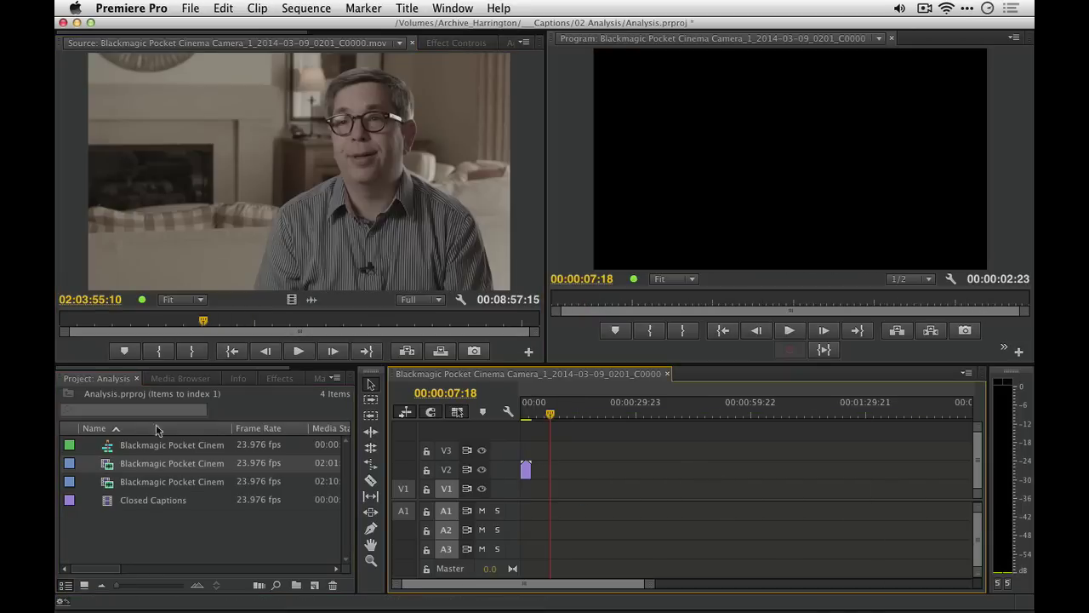
pyautogui.moveTo(115, 471); pyautogui.dragTo(522, 504)
pyautogui.press('Home')
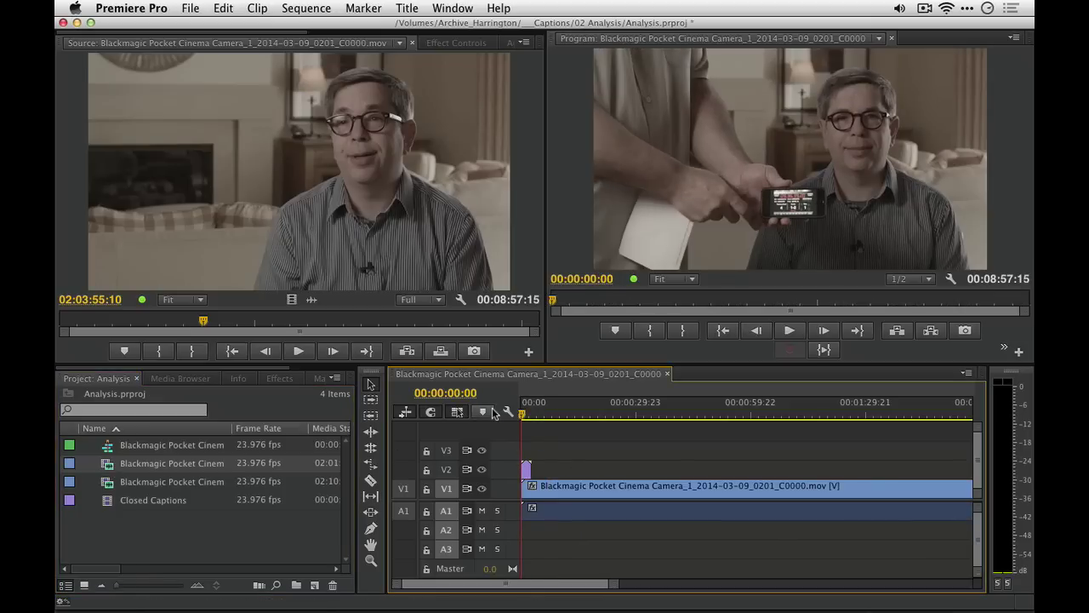
# Reload the captions clip in the Captions panel and play the sequence to review them.
pyautogui.click(449, 8)
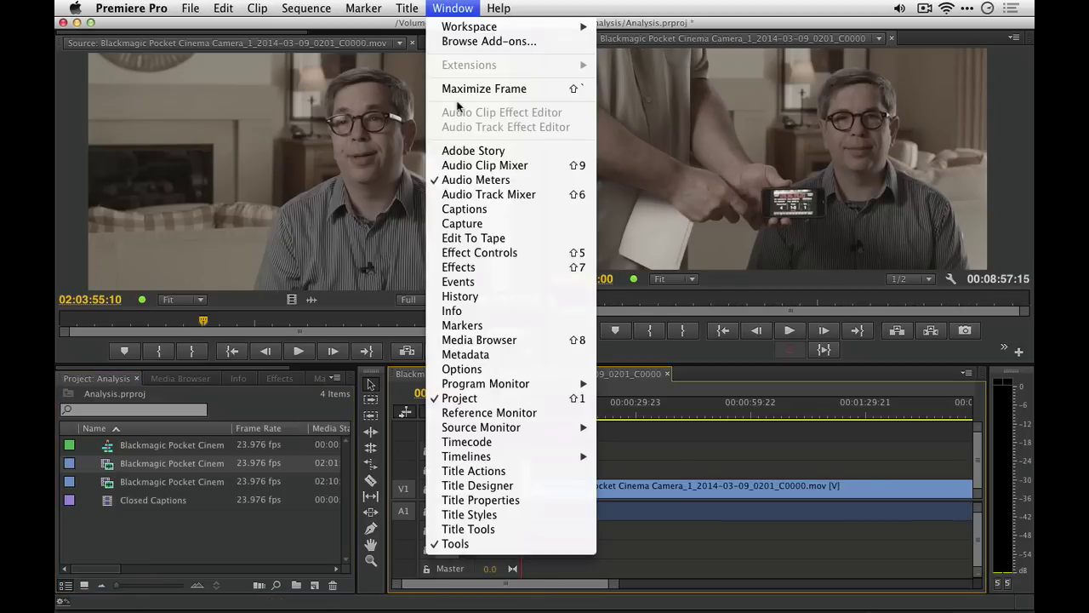
pyautogui.click(466, 209)
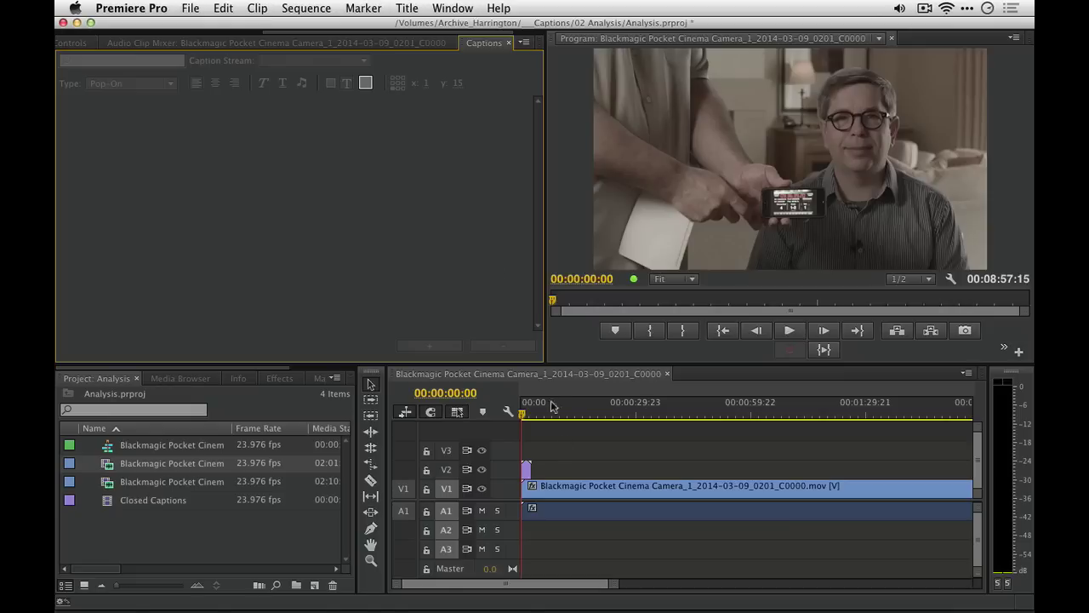
pyautogui.doubleClick(525, 469)
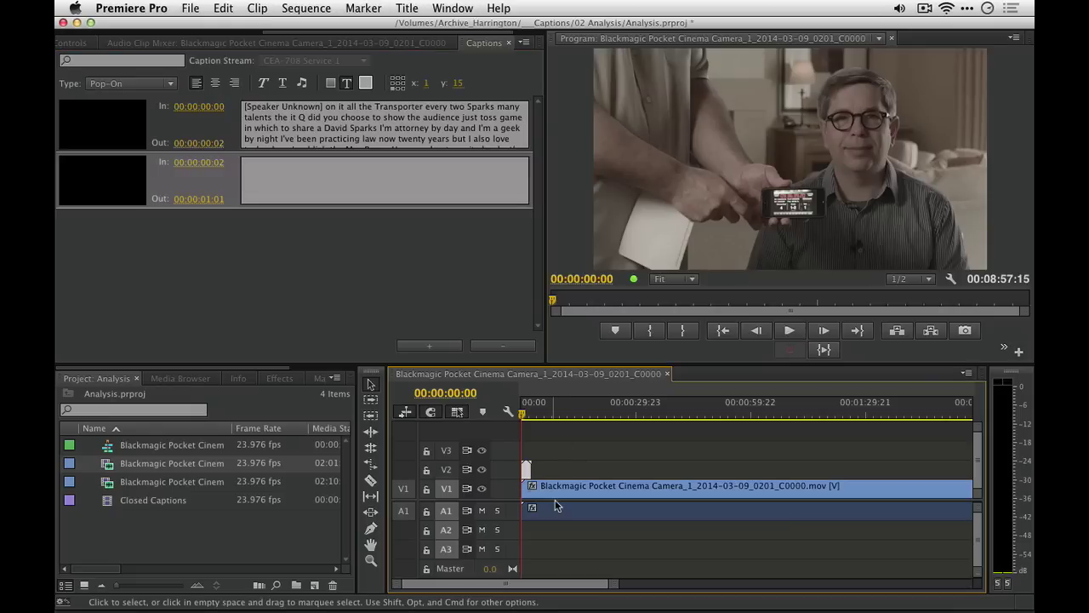
pyautogui.press('space')
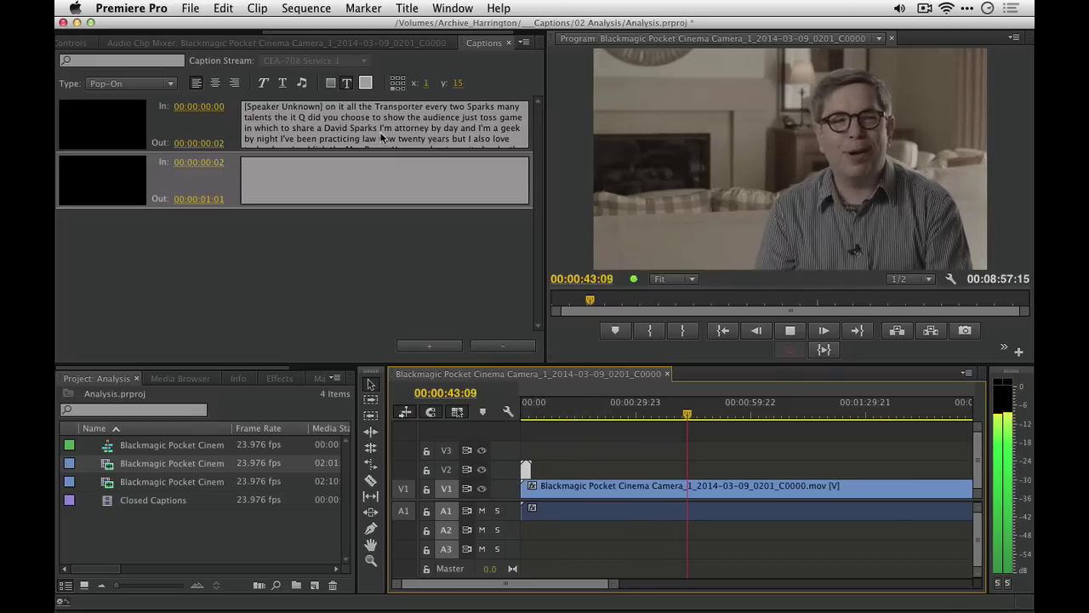
# Remove the passage from "I'm attorney by day" to "twenty years" from the first caption.
pyautogui.press('space')
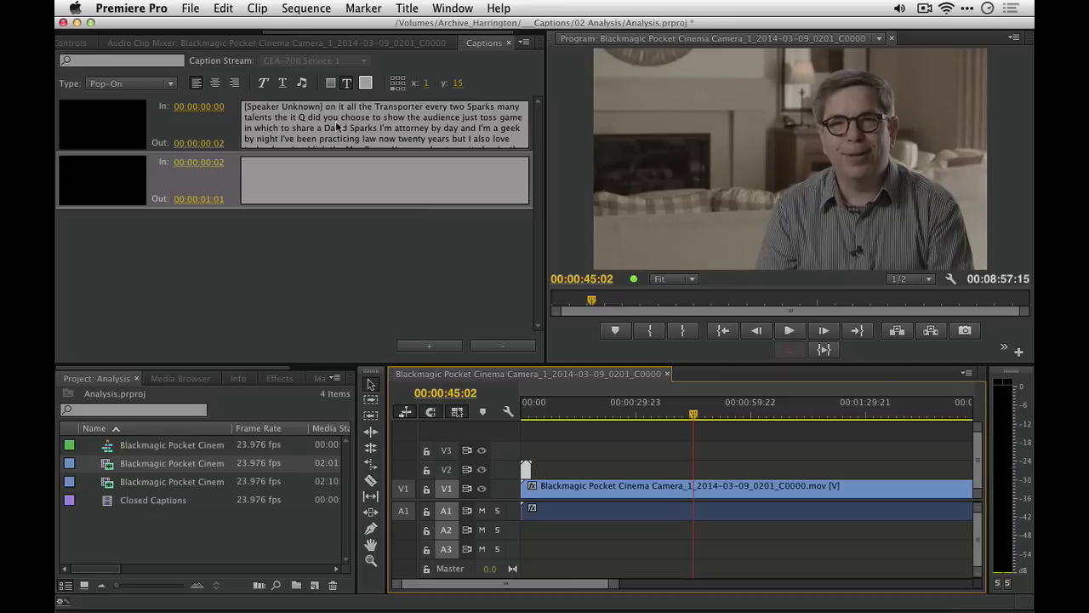
pyautogui.click(380, 127)
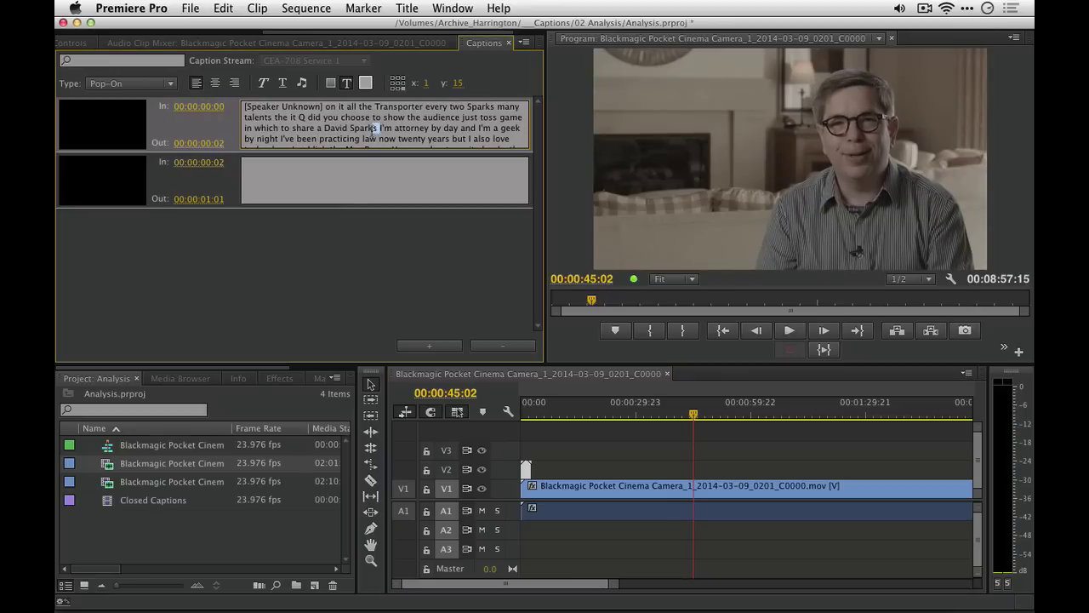
pyautogui.moveTo(380, 127); pyautogui.dragTo(454, 140)
pyautogui.press('super+c')
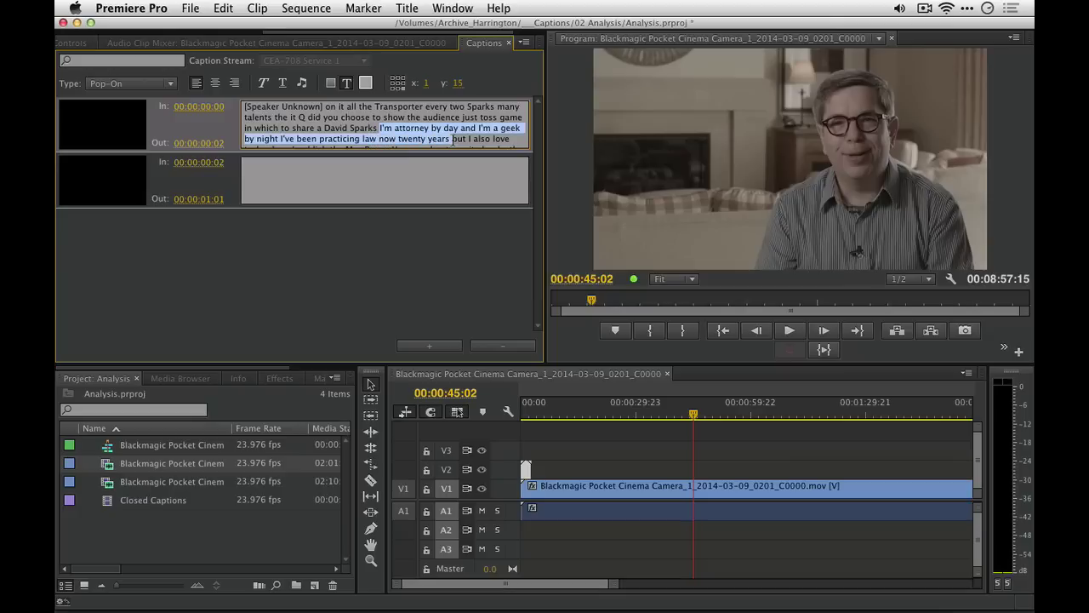
pyautogui.press('BackSpace')
# Paste the attorney-by-day sentence into the empty second caption.
pyautogui.click(330, 179)
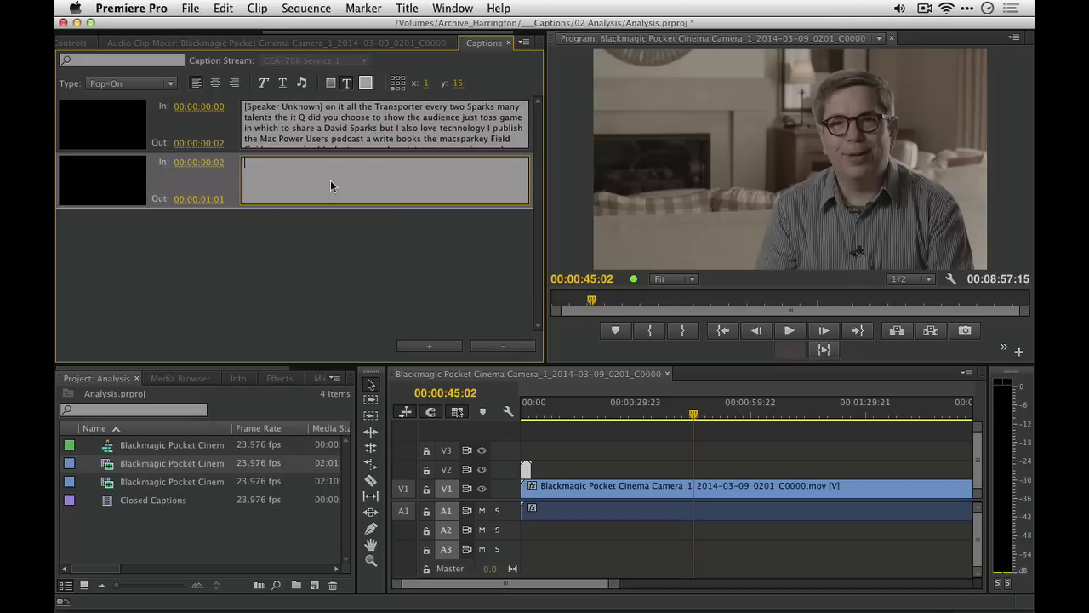
pyautogui.press('super+v')
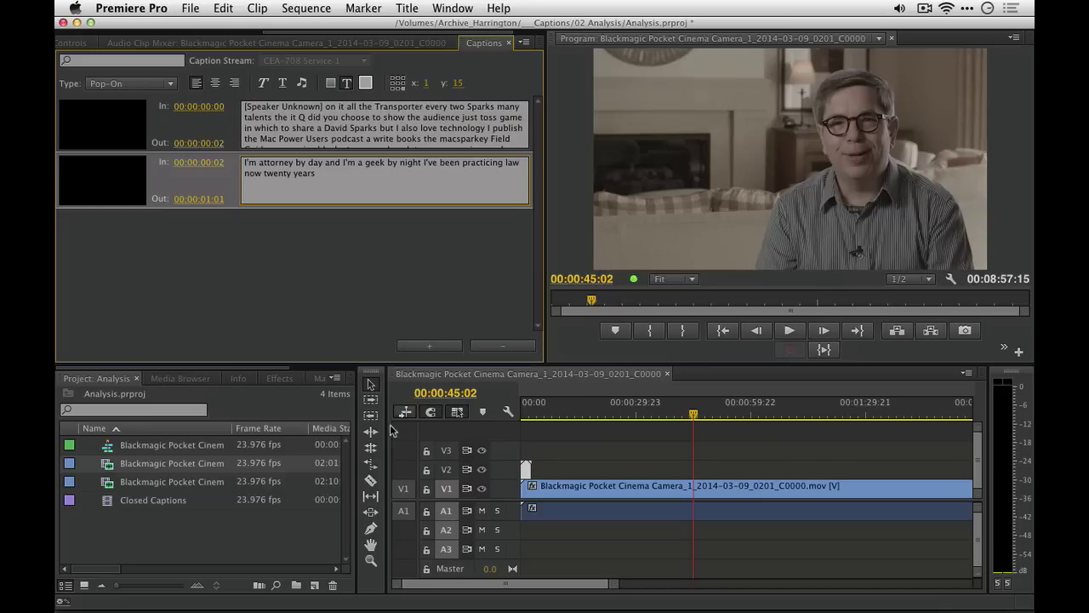
pyautogui.press('super+Tab')
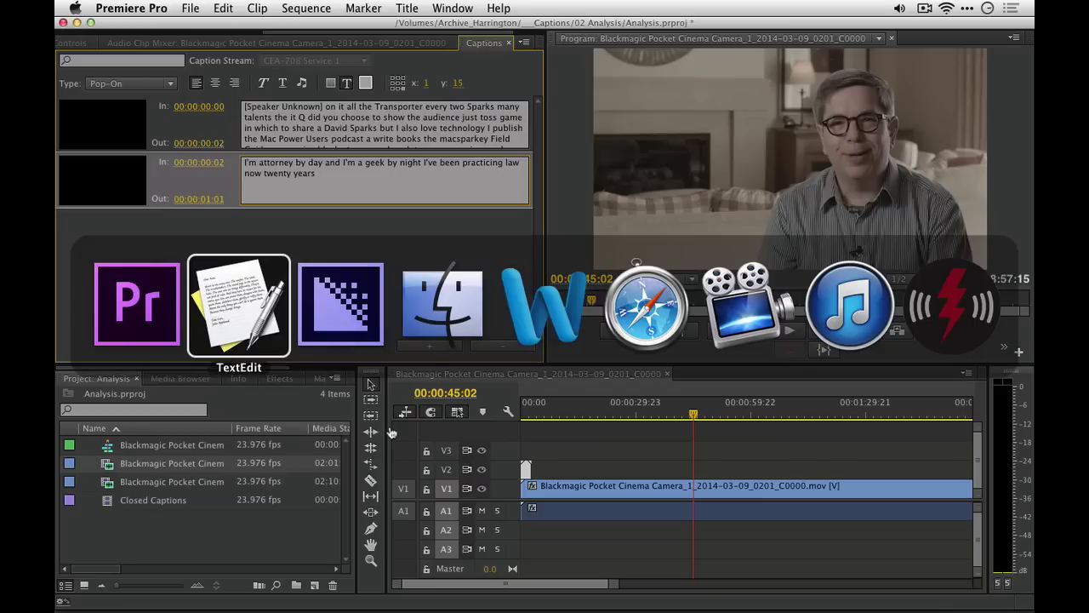
# Bring the Finder Captions folder forward and launch After Effects from the Dock.
pyautogui.press('super+Tab')
pyautogui.press('super+Tab')
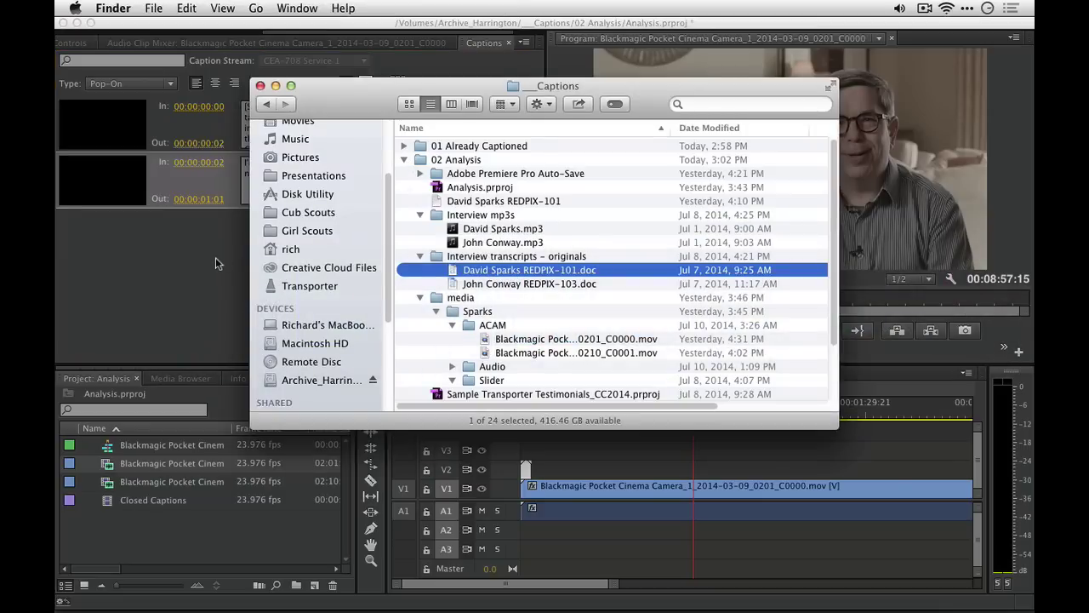
pyautogui.moveTo(375, 604)
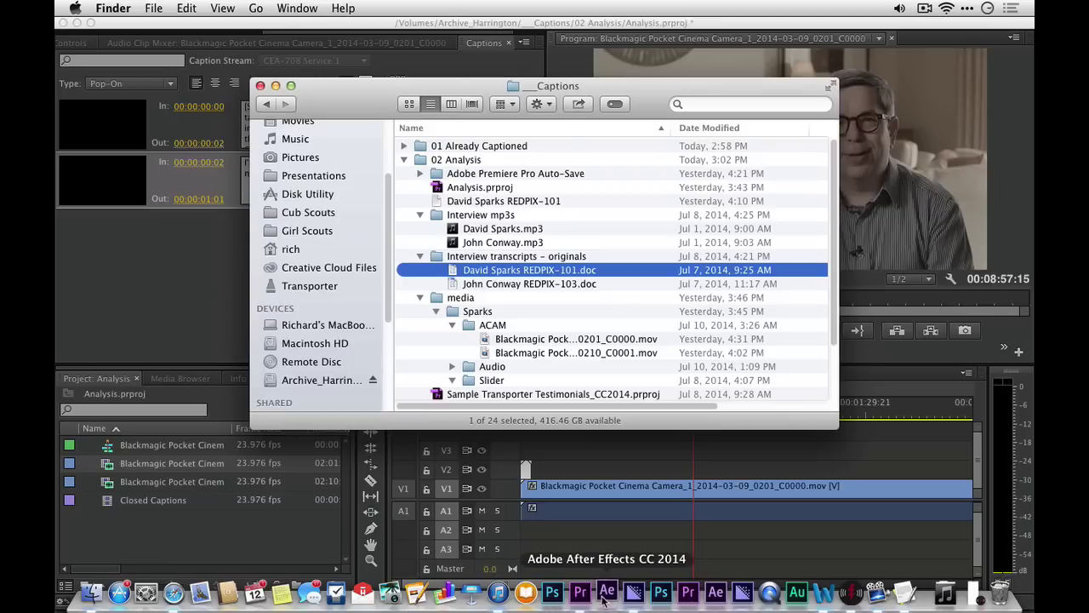
pyautogui.click(606, 592)
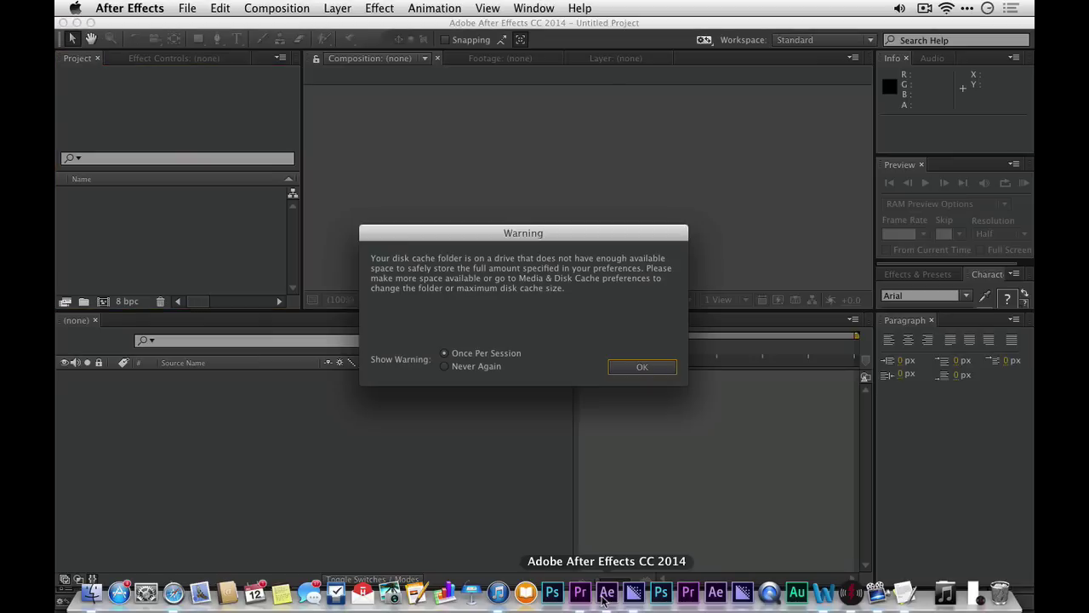
# Dismiss the disk cache warning and Welcome screen, then open the Preferences menu.
pyautogui.press('Return')
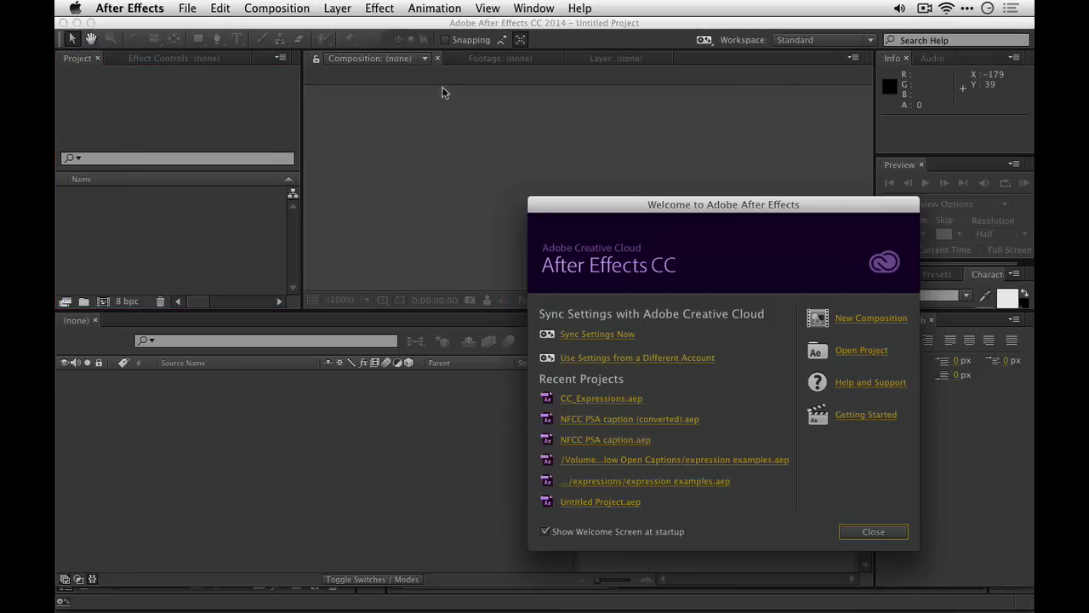
pyautogui.click(866, 532)
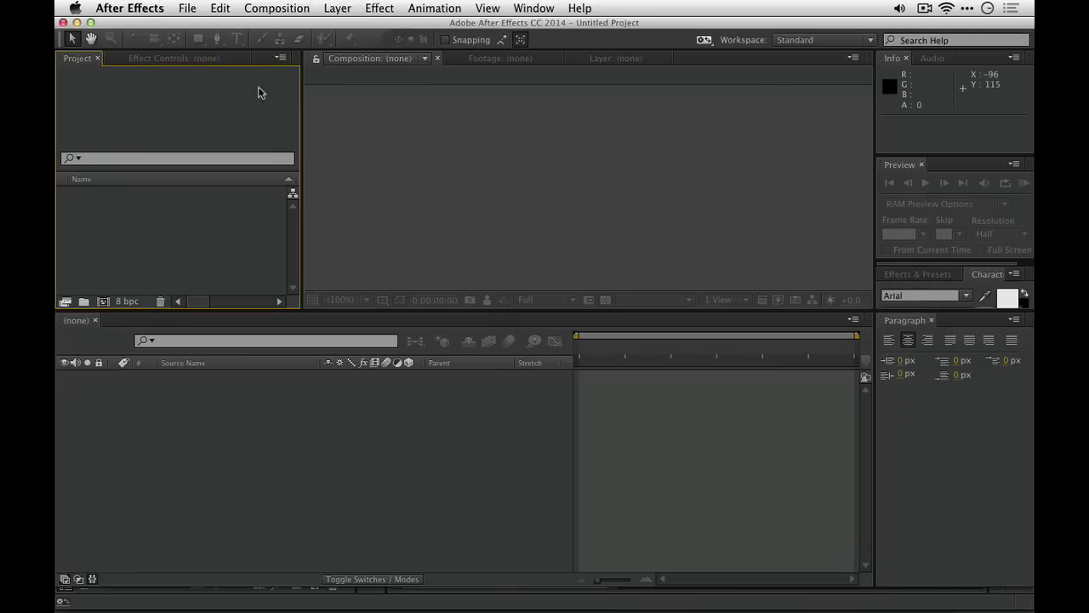
pyautogui.click(185, 7)
pyautogui.moveTo(130, 8)
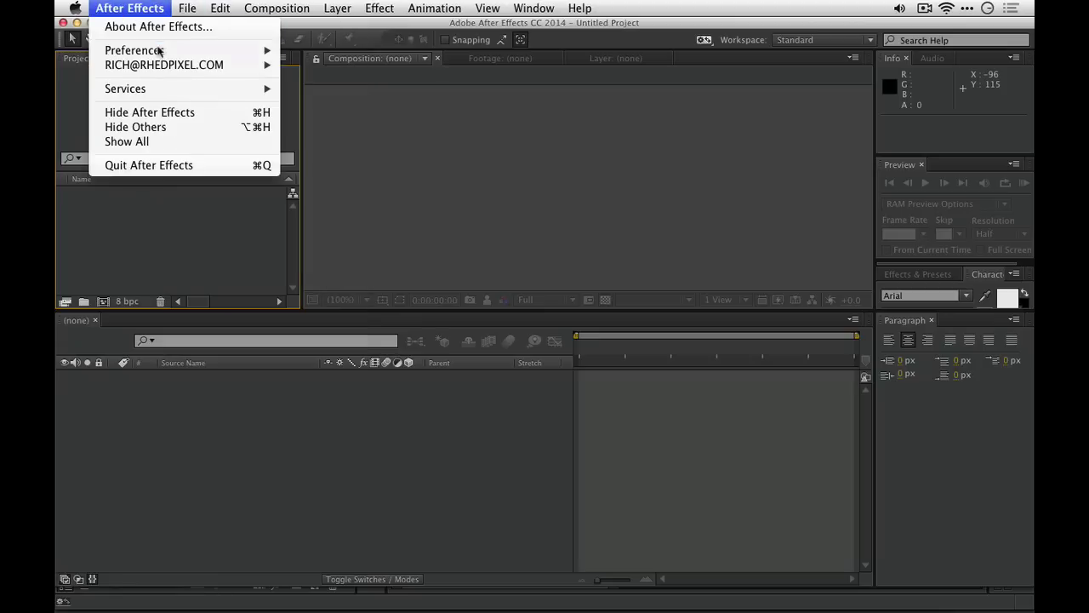
pyautogui.moveTo(153, 50)
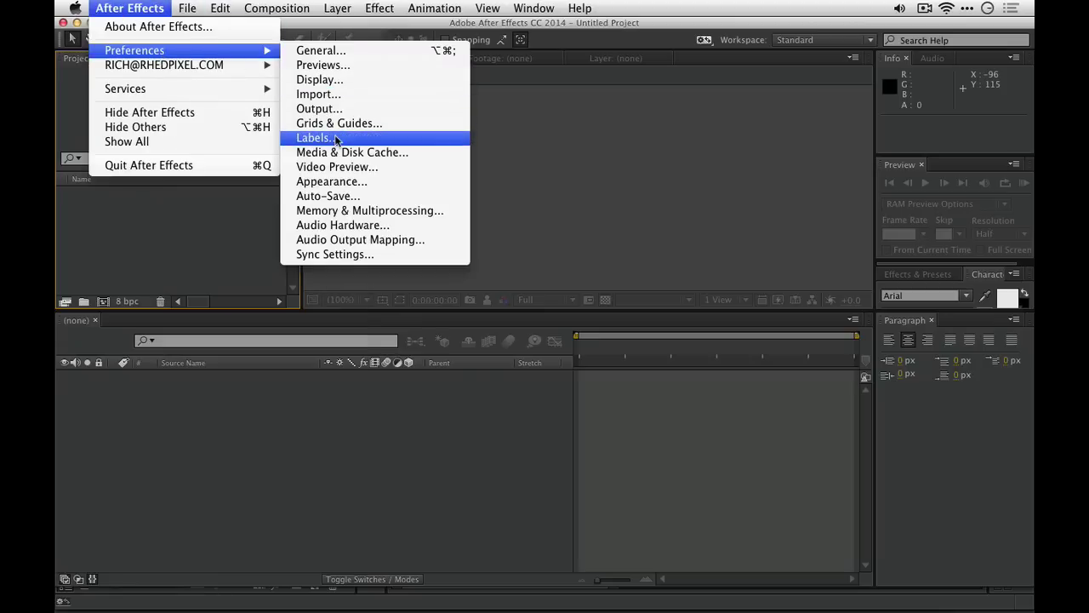
# Review General, Import, Sync Settings, Auto-Save, Appearance and Video Preview preferences, then close unchanged.
pyautogui.click(340, 52)
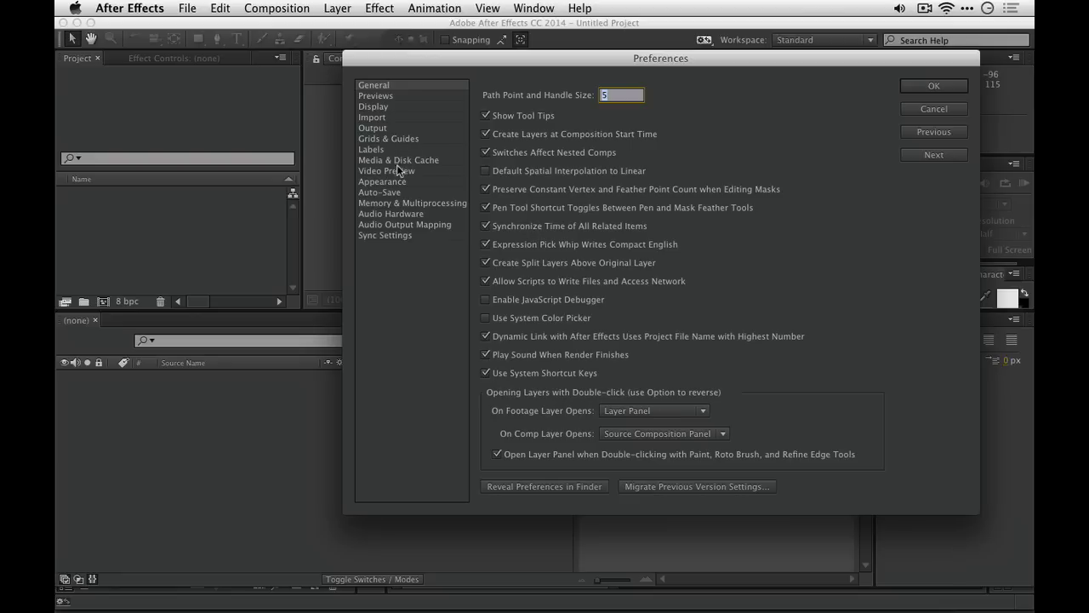
pyautogui.click(384, 118)
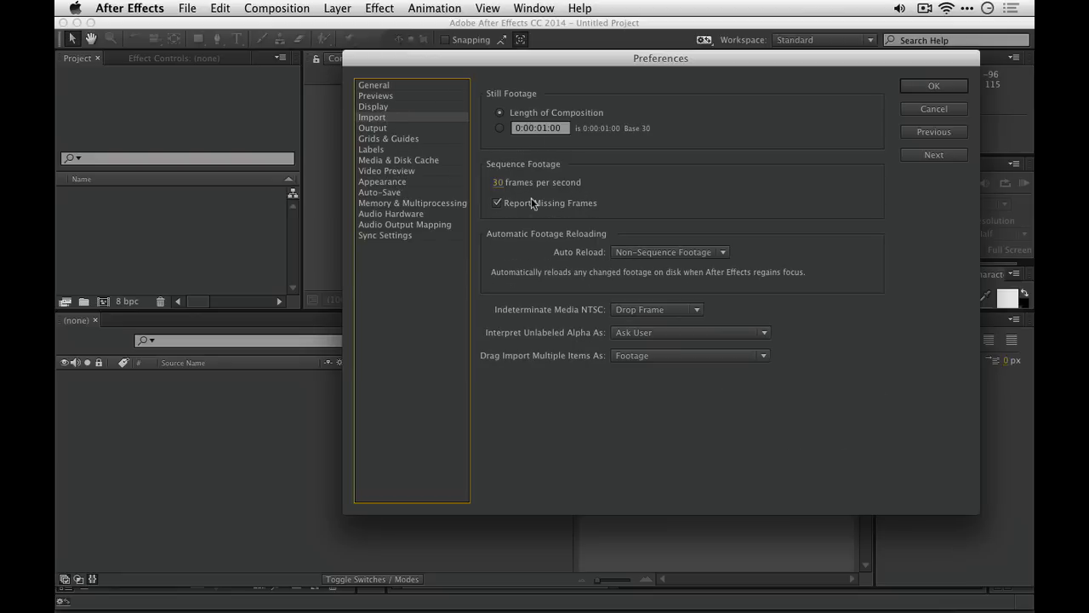
pyautogui.click(397, 84)
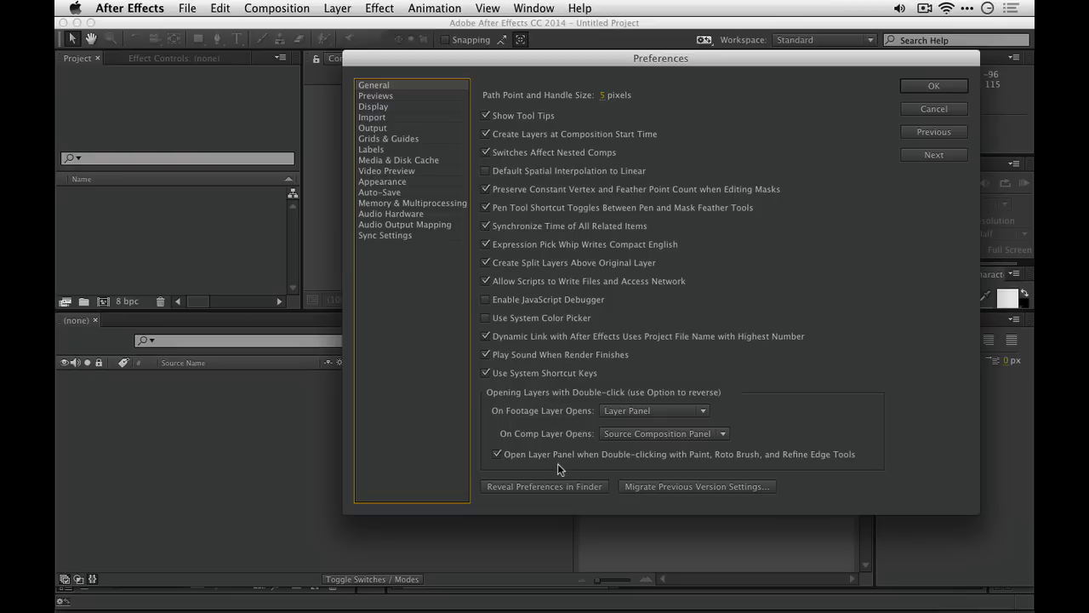
pyautogui.click(395, 236)
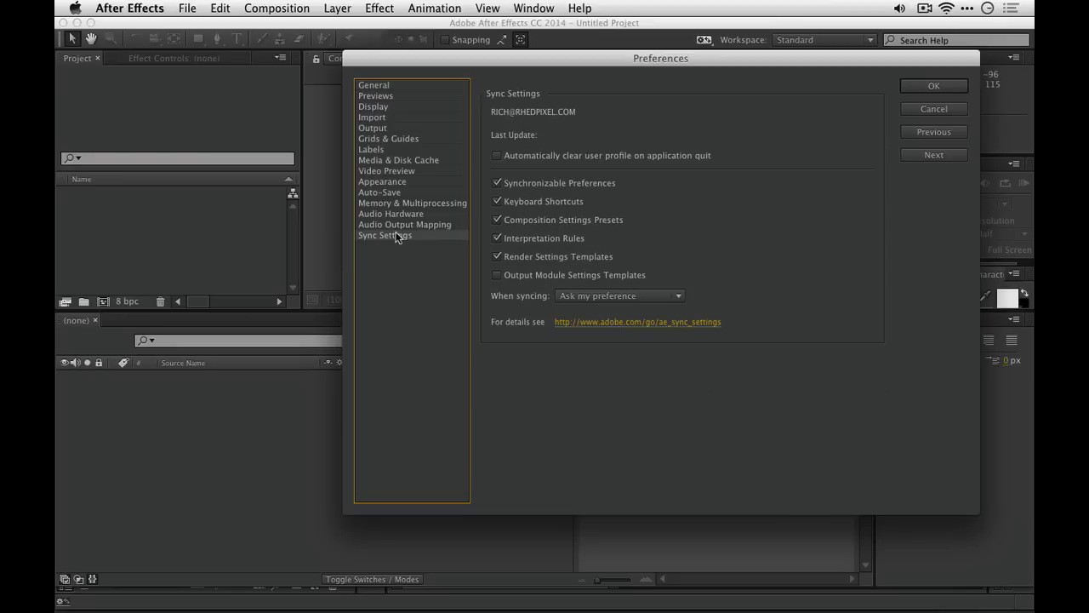
pyautogui.press('Up')
pyautogui.press('Up')
pyautogui.press('Up')
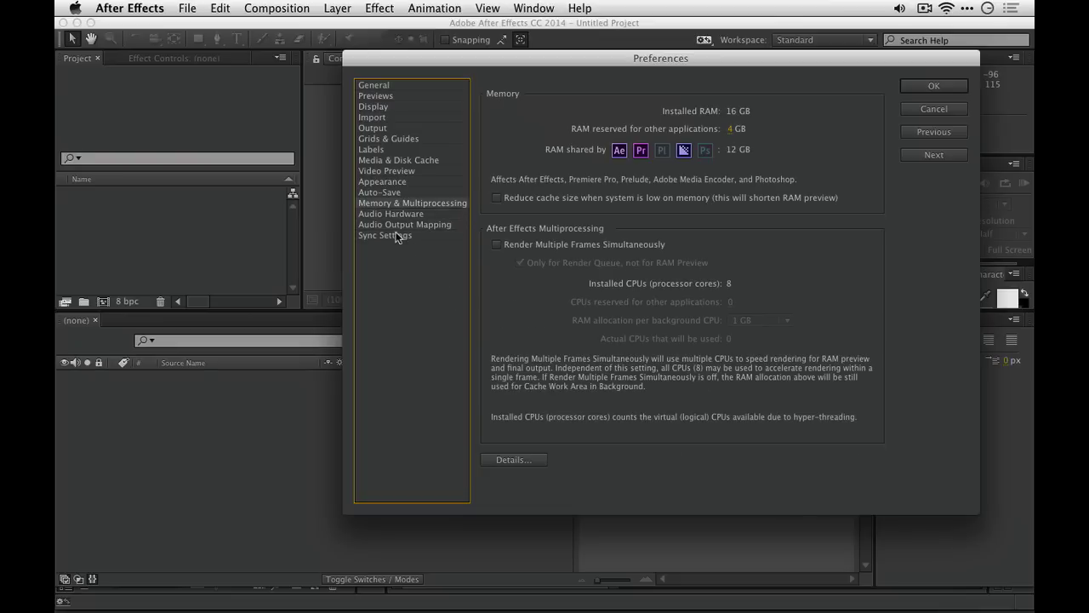
pyautogui.press('Up')
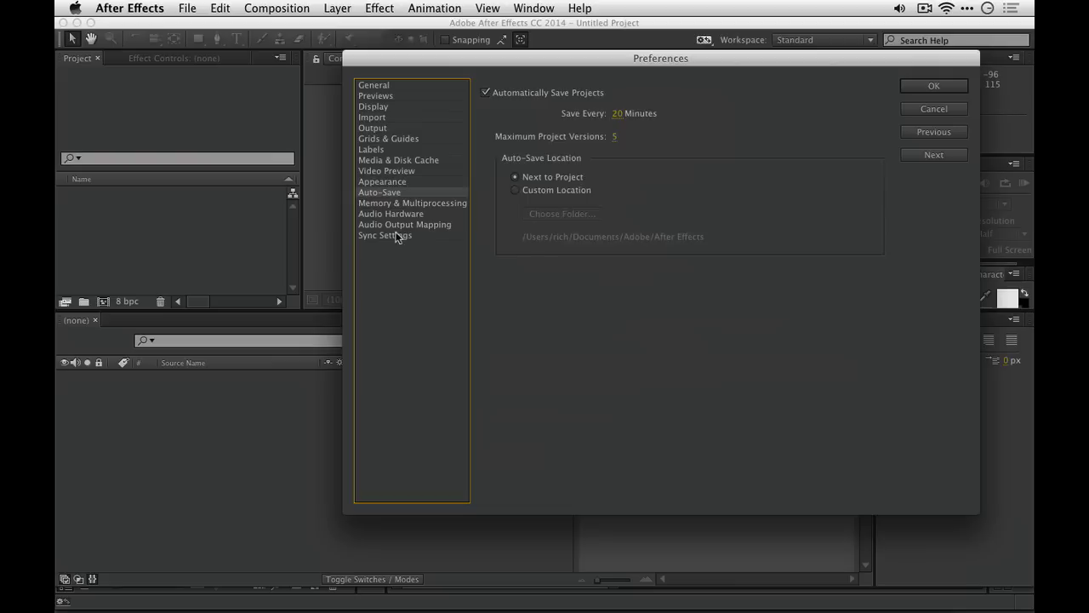
pyautogui.press('Up')
pyautogui.press('Up')
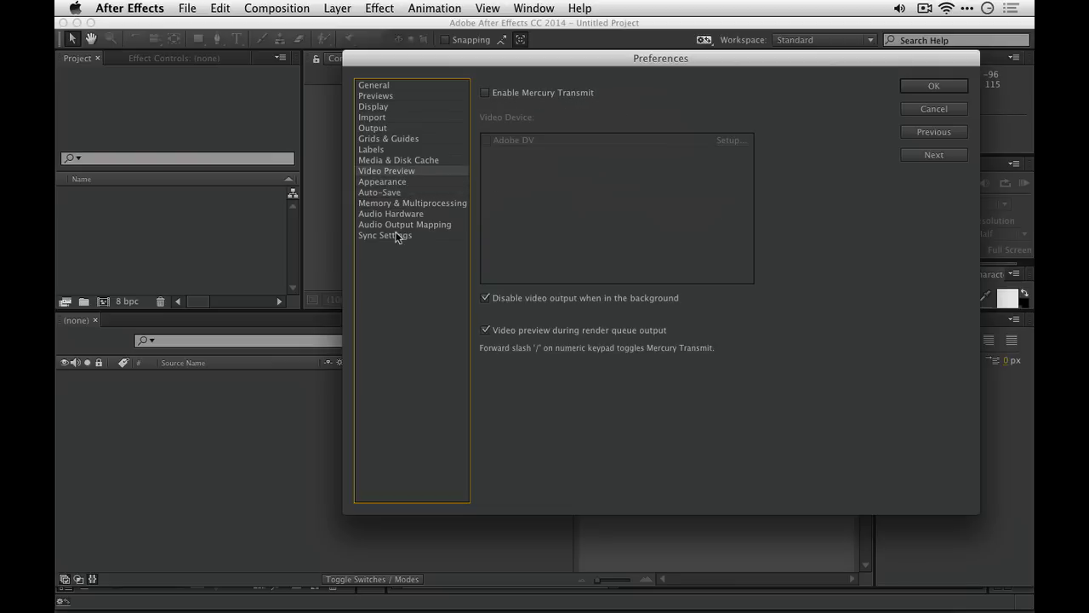
pyautogui.press('Up')
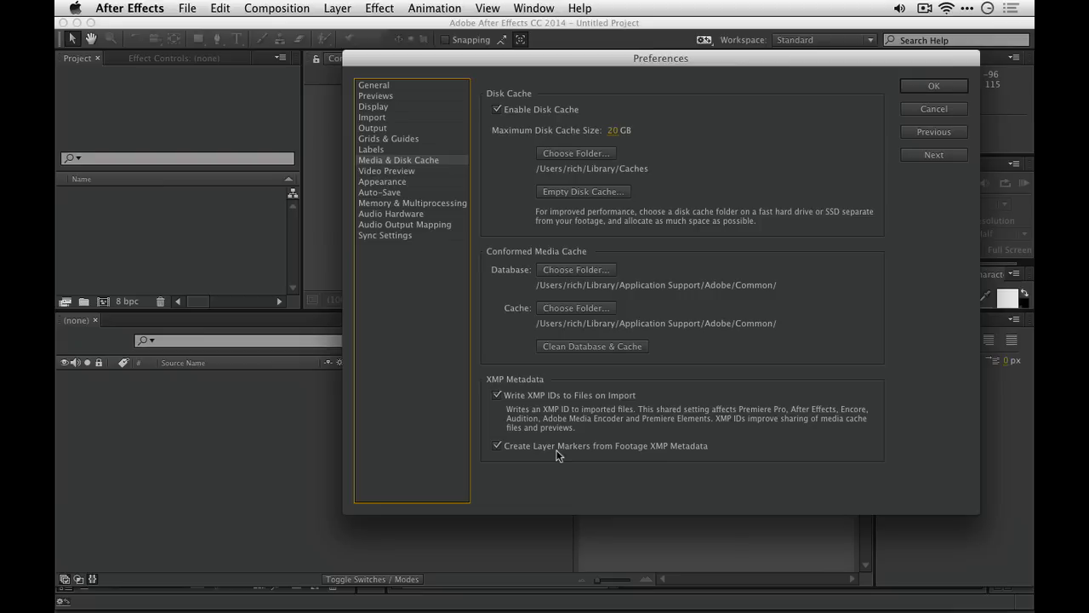
pyautogui.press('Return')
pyautogui.press('super+Tab')
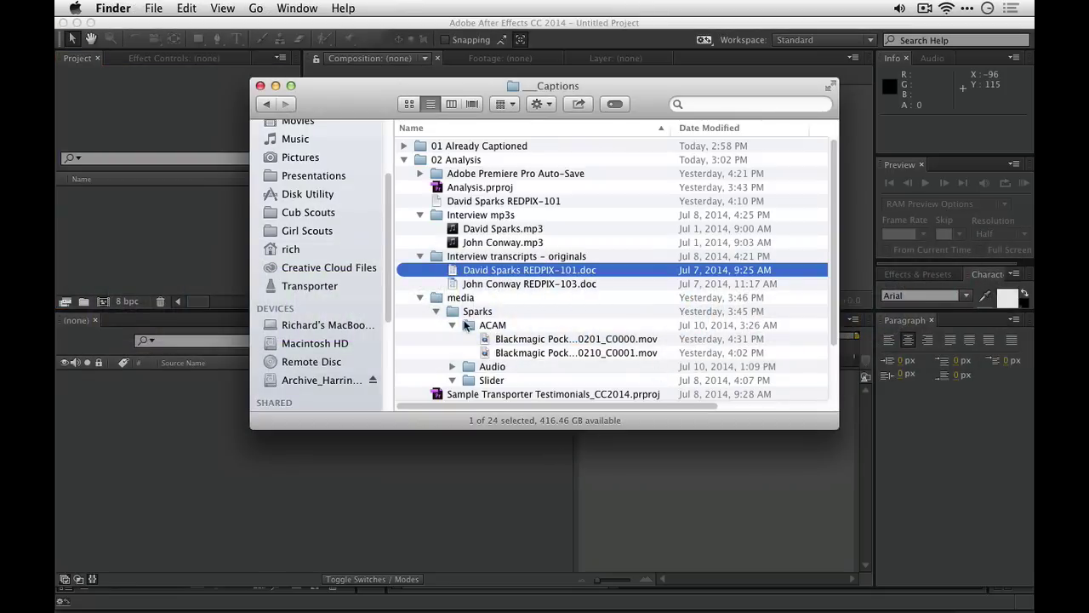
# Import both Blackmagic ACAM .mov clips into the After Effects Project panel.
pyautogui.click(486, 340)
pyautogui.keyDown('shift'); pyautogui.click(489, 352); pyautogui.keyUp('shift')
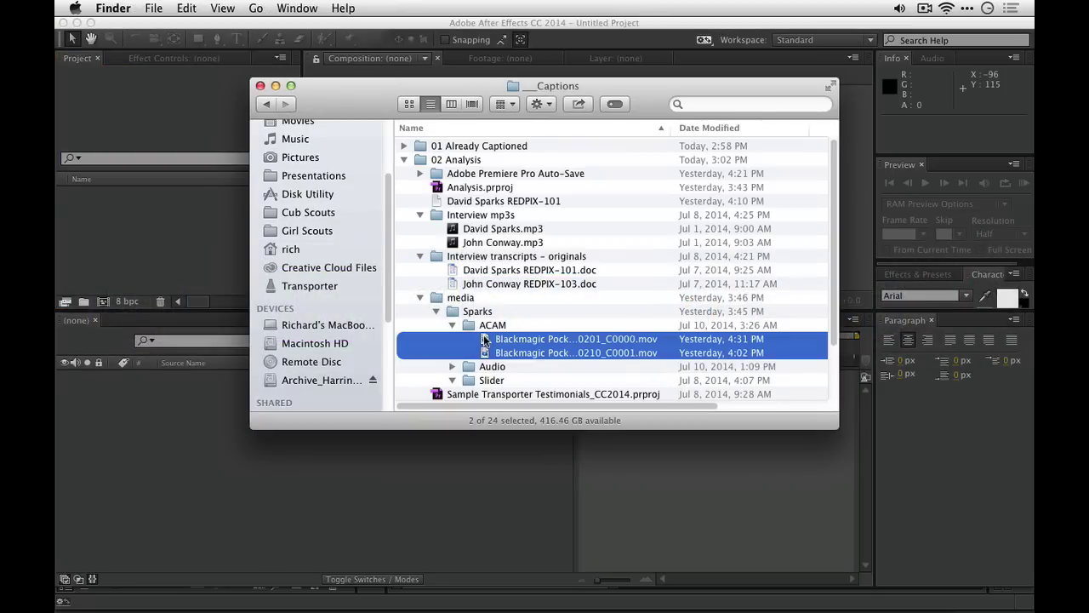
pyautogui.moveTo(489, 353); pyautogui.dragTo(128, 243)
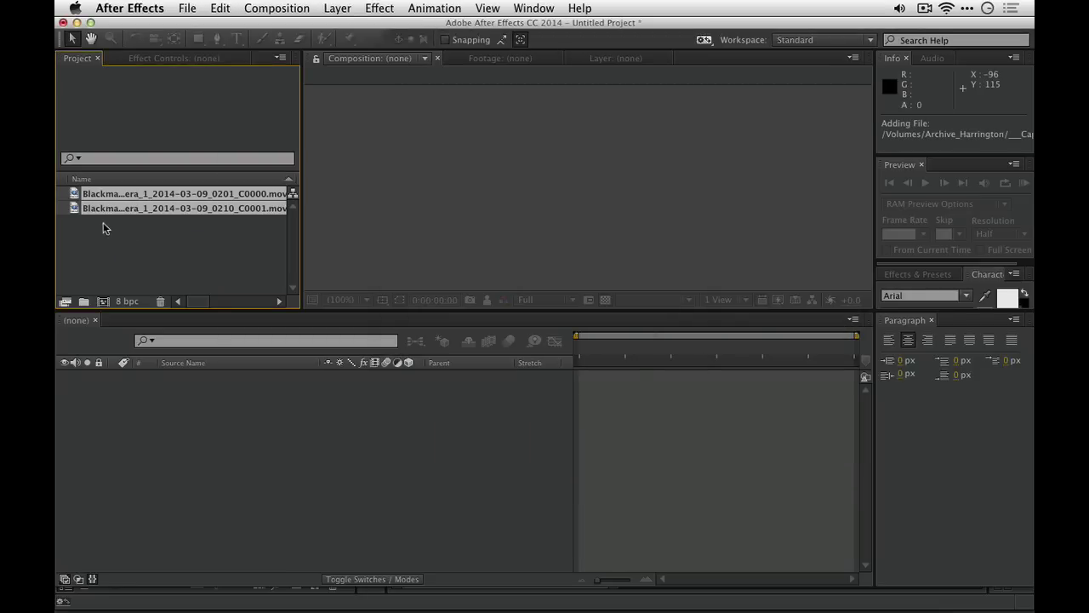
# Create a separate composition for each of the two clips.
pyautogui.moveTo(75, 209); pyautogui.dragTo(104, 301)
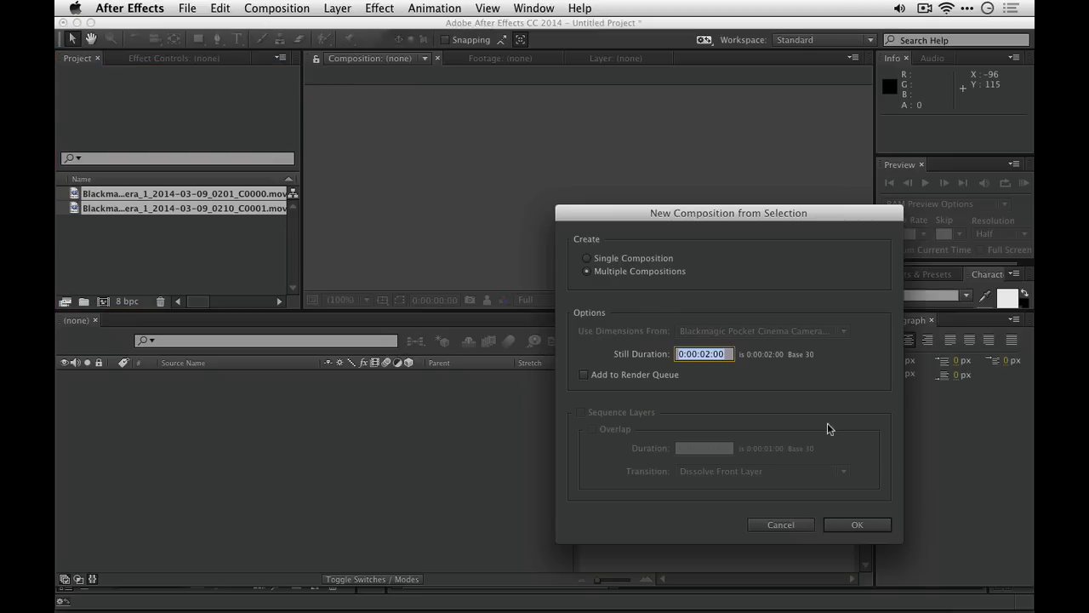
pyautogui.click(857, 522)
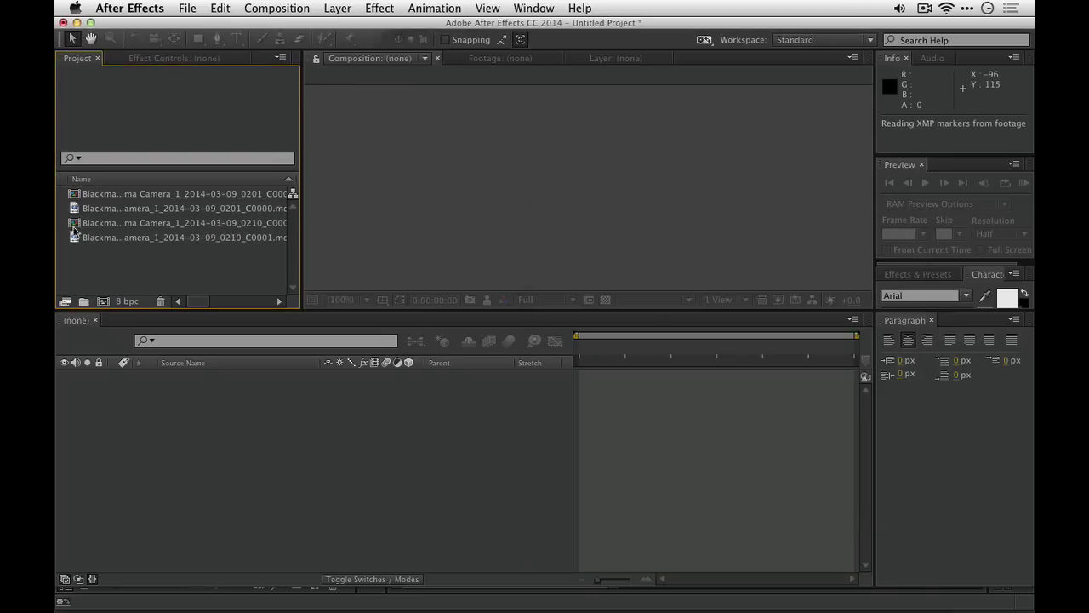
pyautogui.click(81, 255)
# Open the 0210 clip's composition and zoom the timeline in around 2:12:14:07.
pyautogui.doubleClick(75, 225)
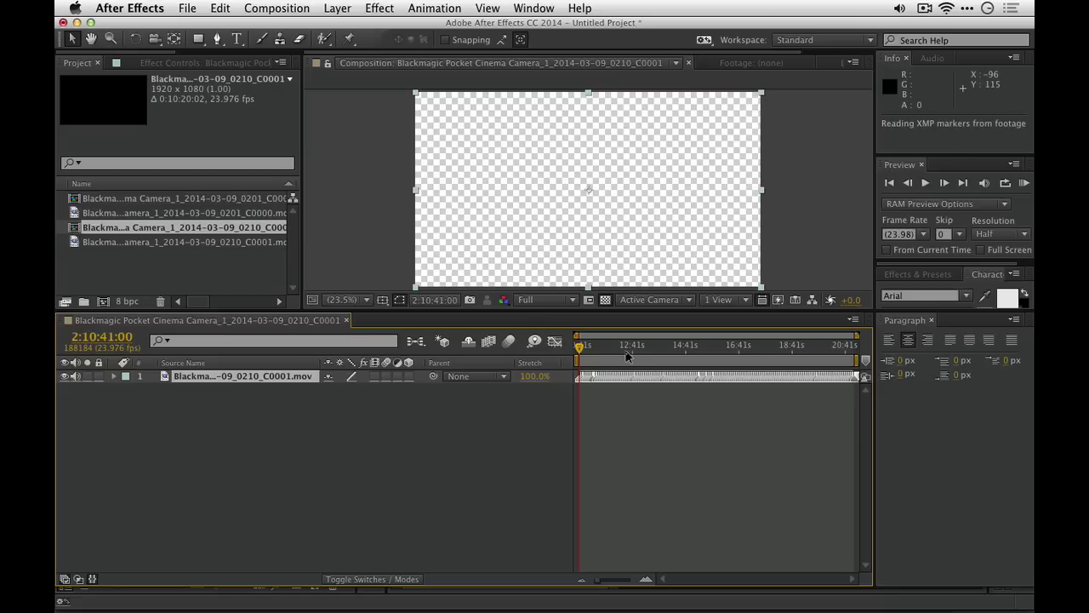
pyautogui.click(621, 354)
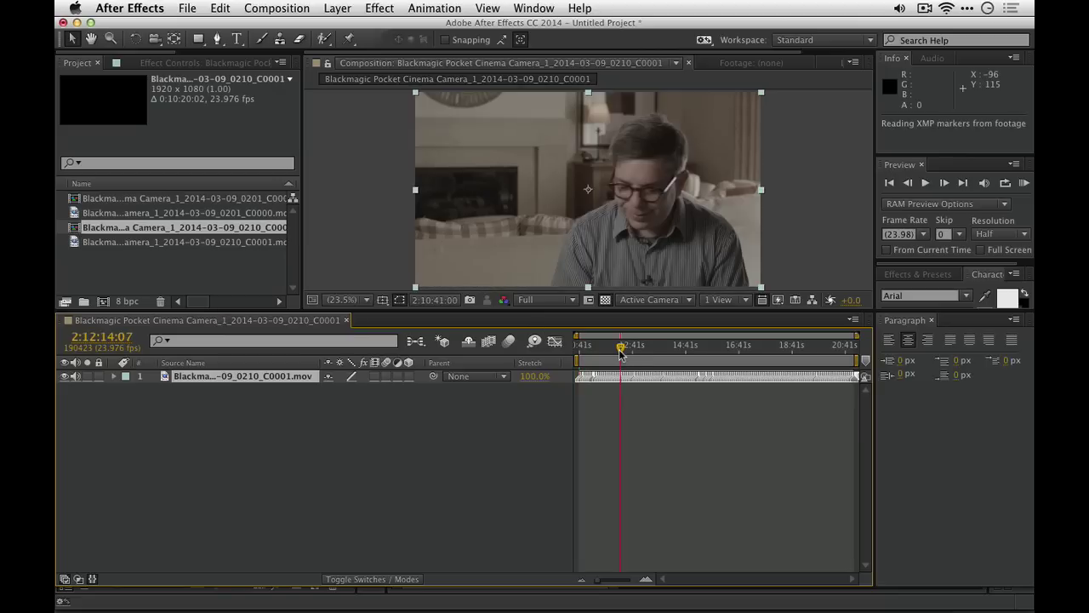
pyautogui.press('=')
pyautogui.press('=')
pyautogui.press('=')
pyautogui.press('=')
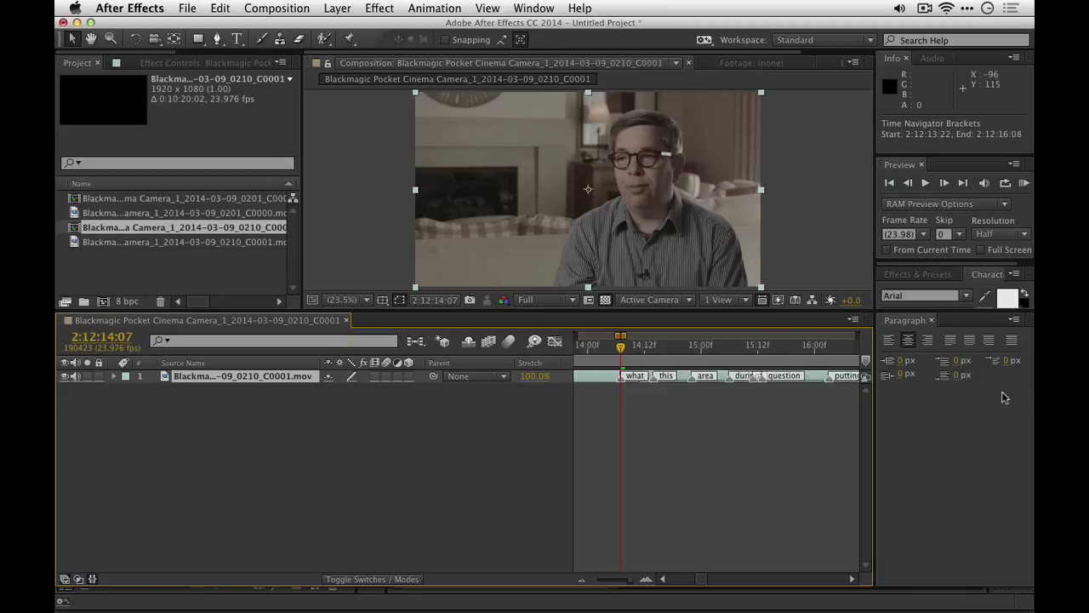
# Enlarge the Effects & Presets panel and filter it to the Captioning preset by searching 'cap'.
pyautogui.click(923, 275)
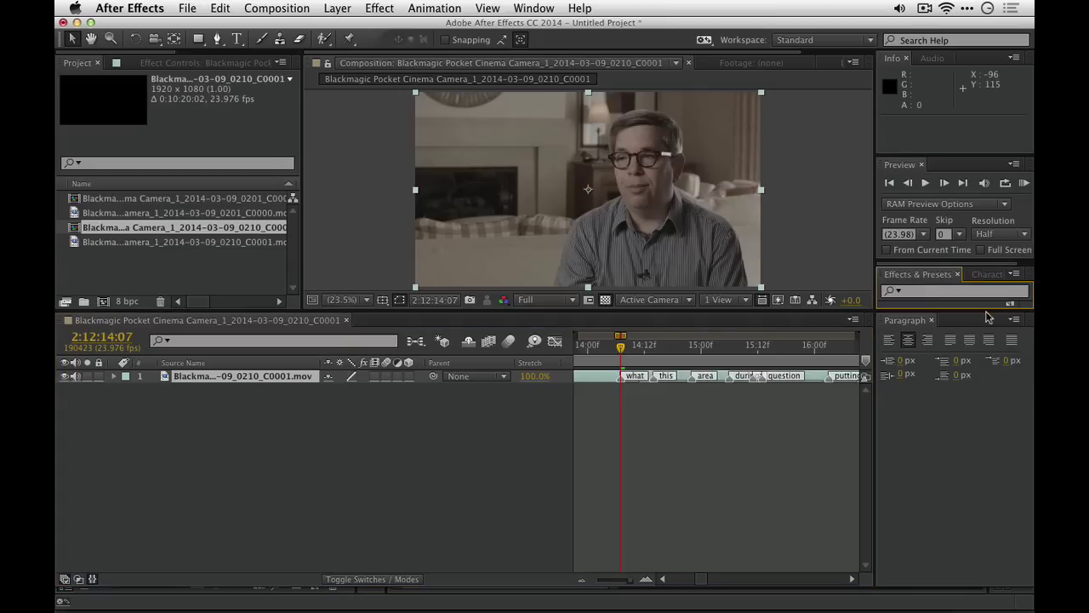
pyautogui.moveTo(980, 311); pyautogui.dragTo(981, 444)
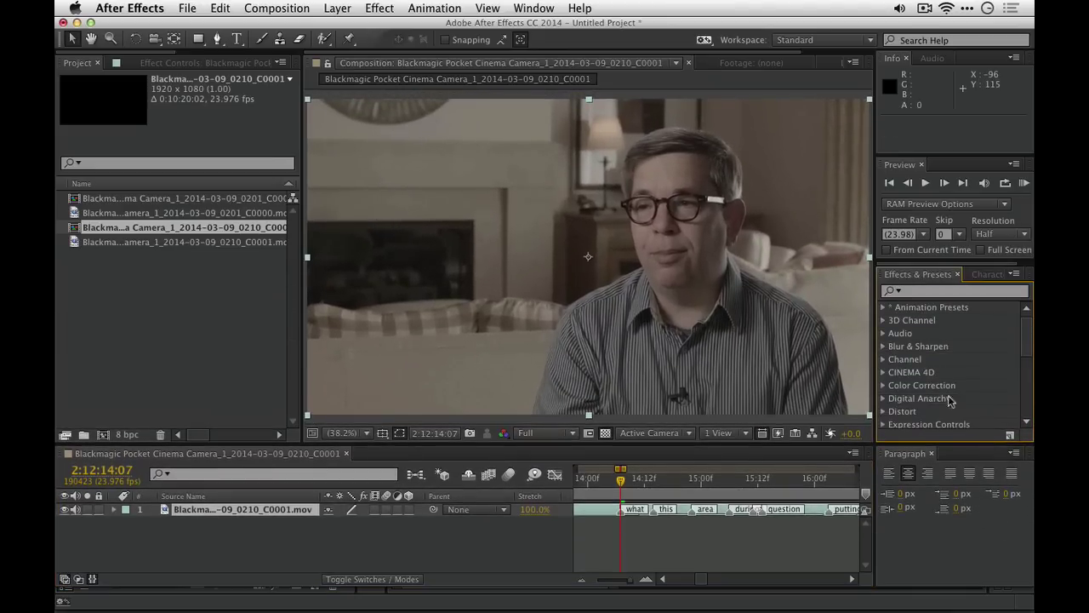
pyautogui.click(913, 294)
pyautogui.write('cap')
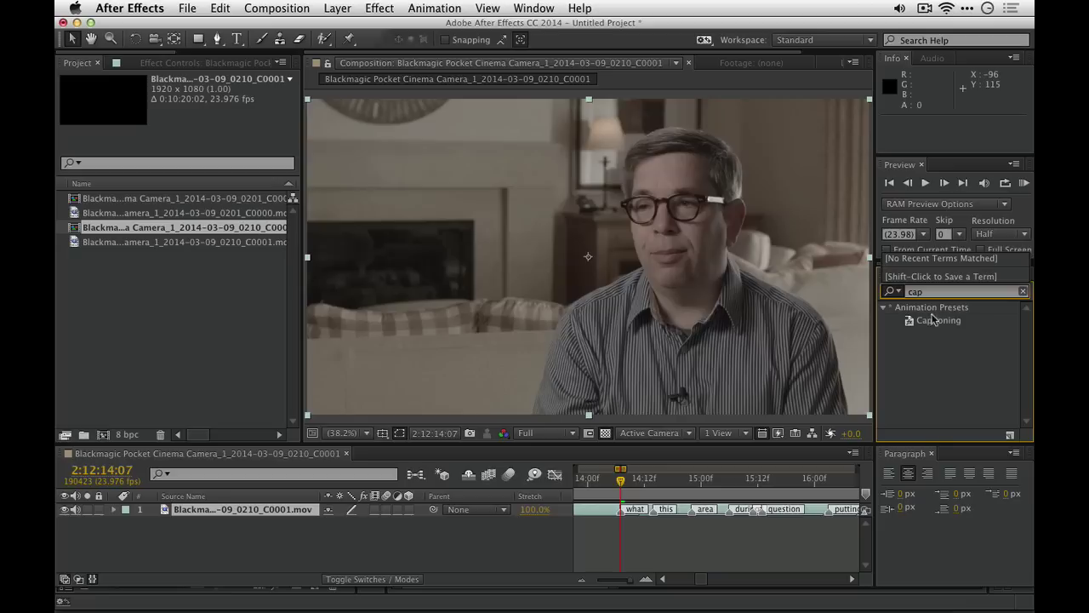
pyautogui.click(933, 320)
pyautogui.doubleClick(931, 317)
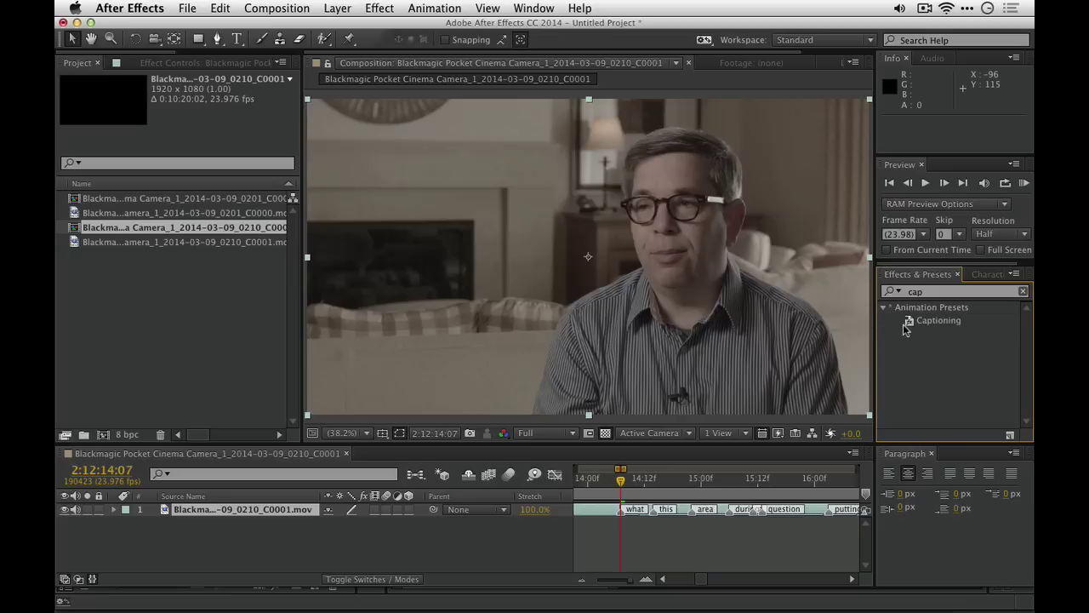
pyautogui.click(906, 329)
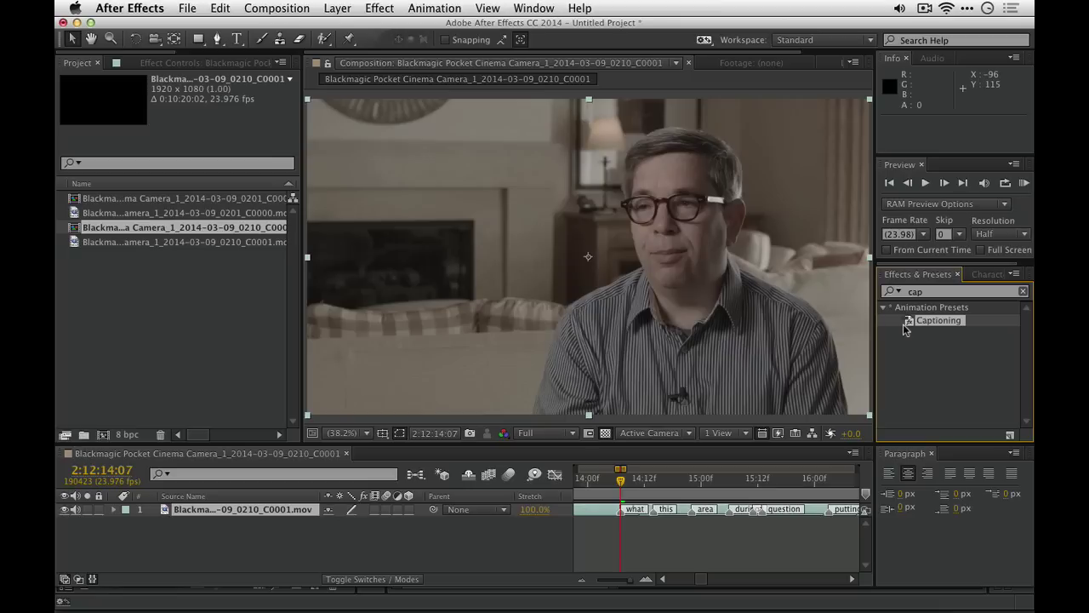
# Show the After Effects presets folder in Adobe Bridge using Browse Presets.
pyautogui.click(1013, 274)
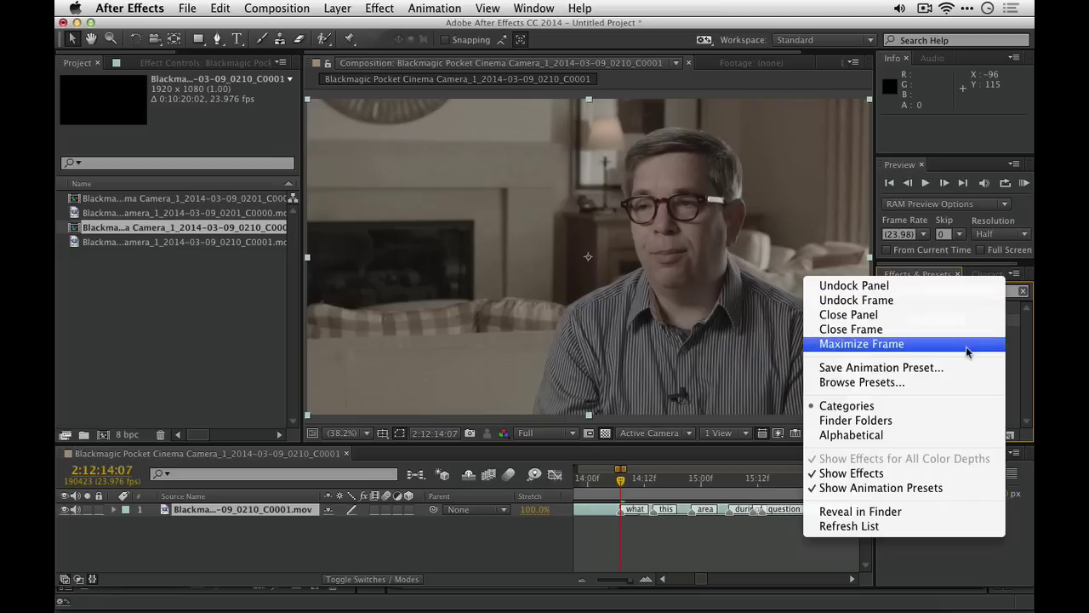
pyautogui.click(960, 382)
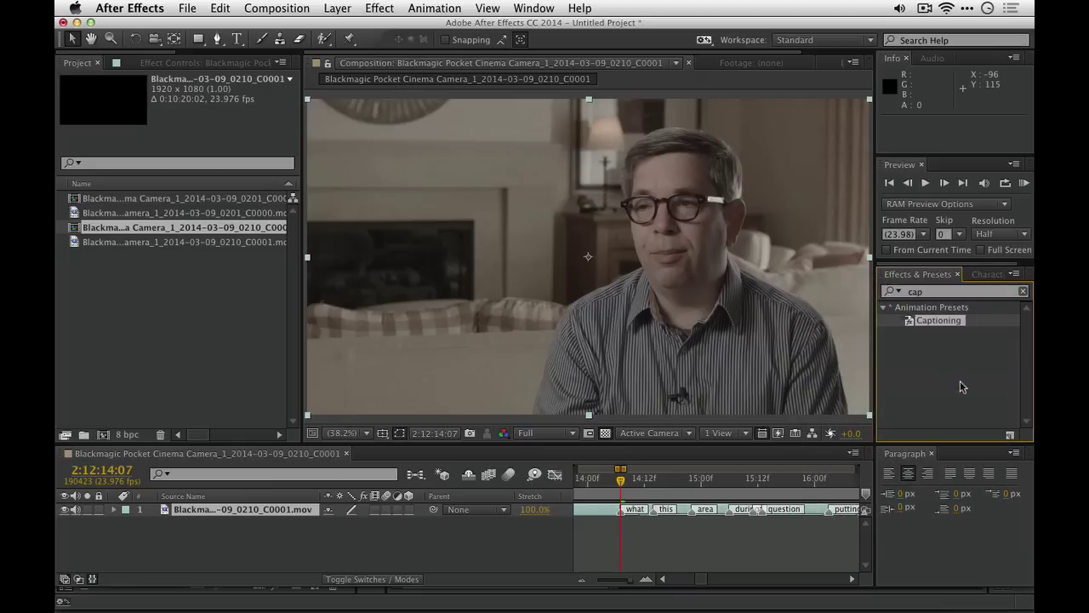
pyautogui.moveTo(608, 606)
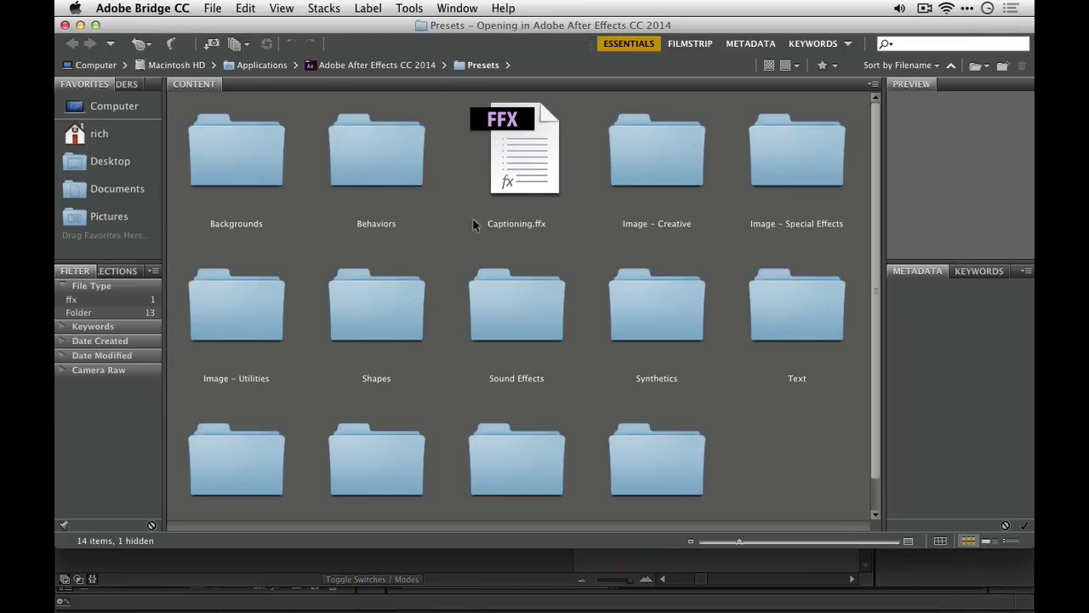
# Copy the full Captioning.ffx file name in Bridge and bring Safari forward.
pyautogui.click(494, 147)
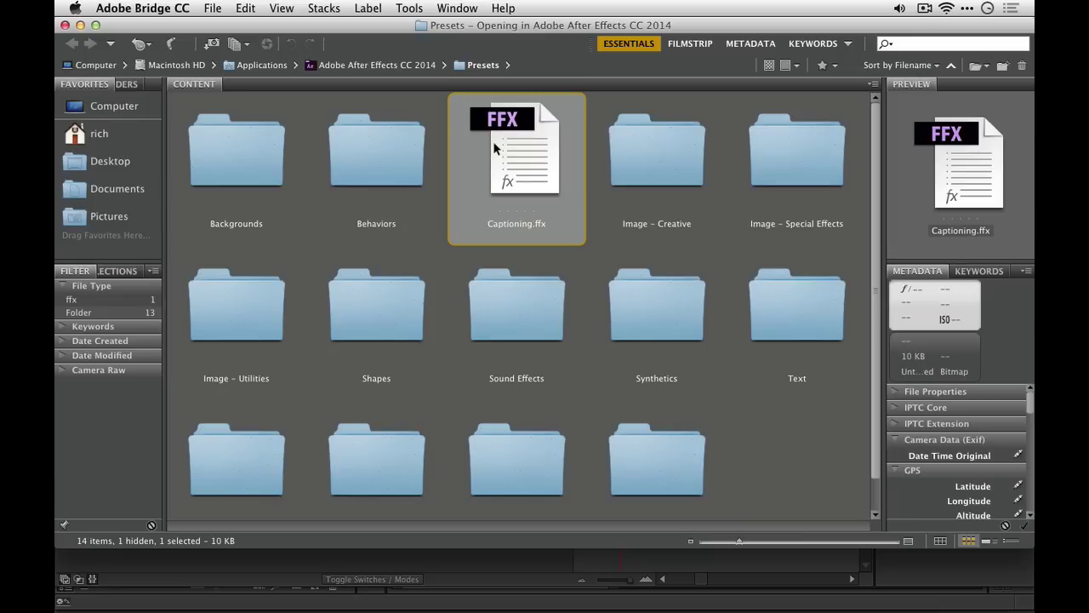
pyautogui.click(511, 224)
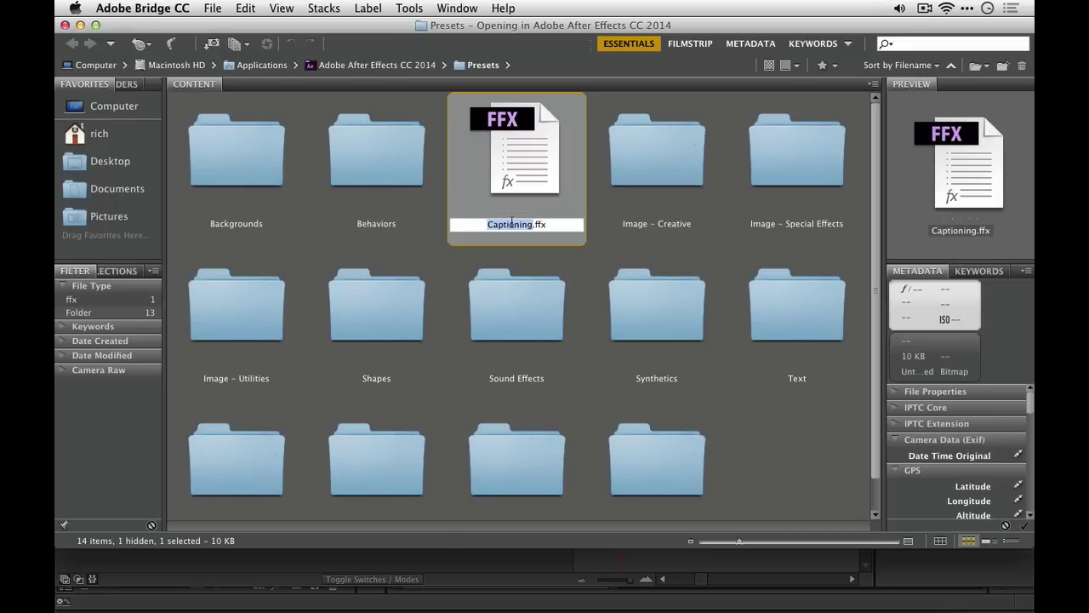
pyautogui.press('super+a')
pyautogui.press('super+c')
pyautogui.press('super+Tab')
pyautogui.press('super+Tab')
pyautogui.press('super+Tab')
pyautogui.press('super+Tab')
pyautogui.press('super+Tab')
pyautogui.press('super+Tab')
pyautogui.press('super+Tab')
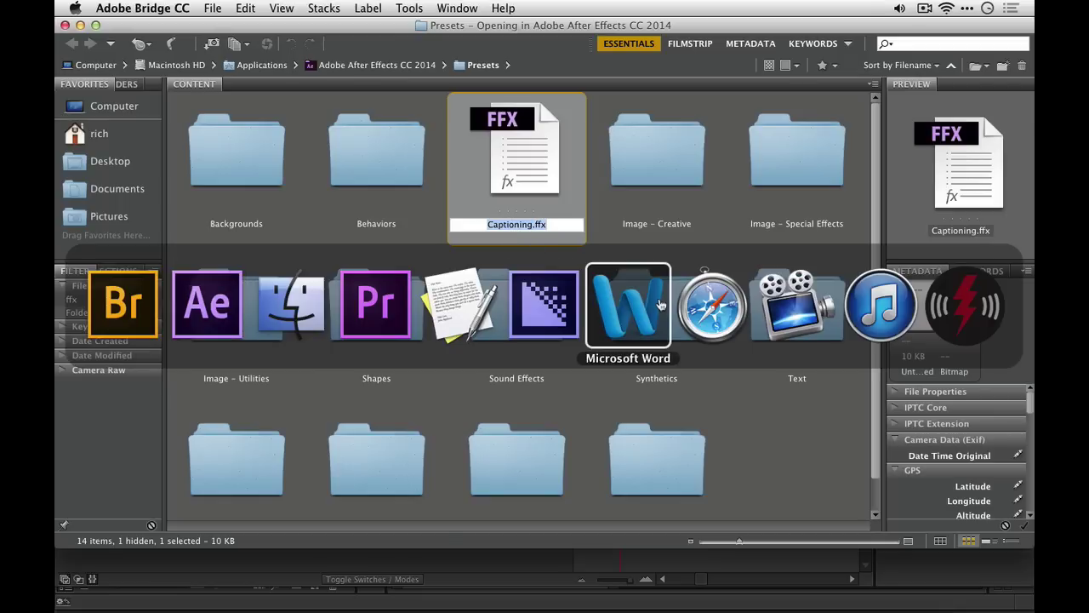
# Search Google for Captioning.ffx in a new Safari tab, then return to Bridge.
pyautogui.press('super+t')
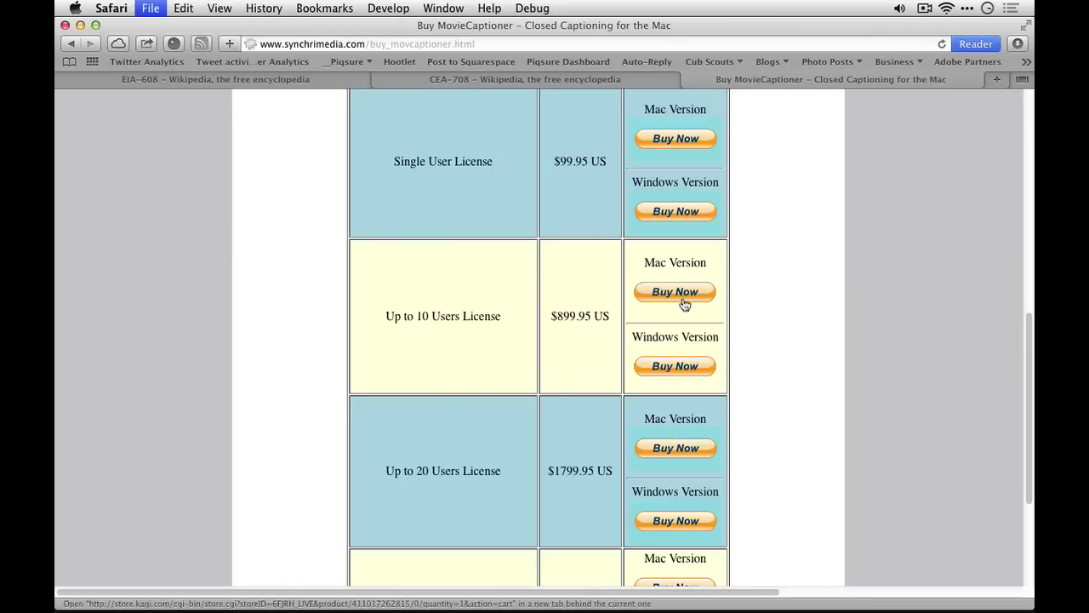
pyautogui.press('super+v')
pyautogui.press('super+a')
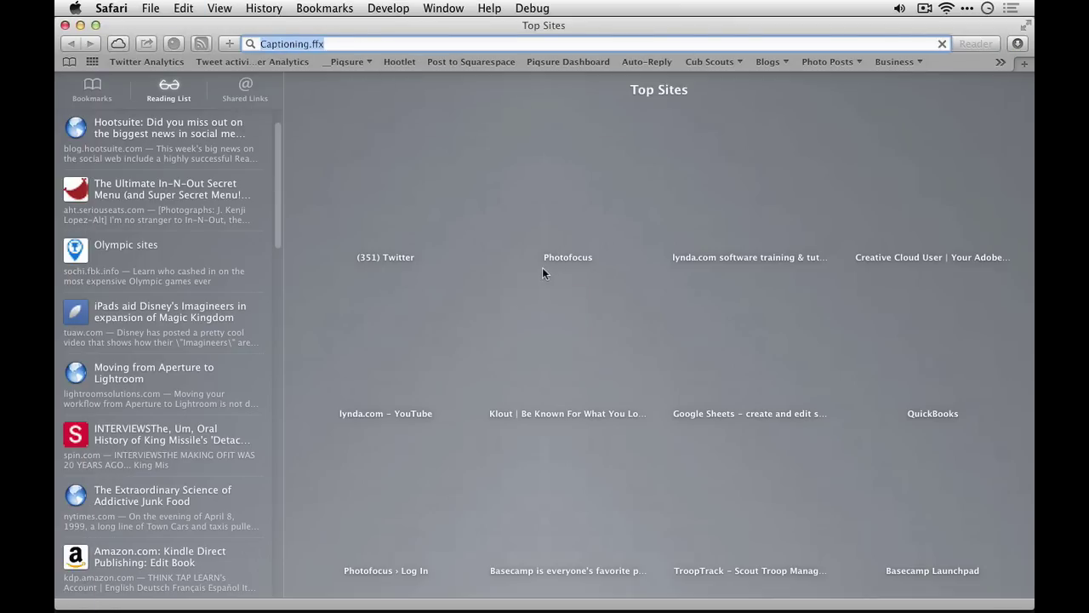
pyautogui.press('Return')
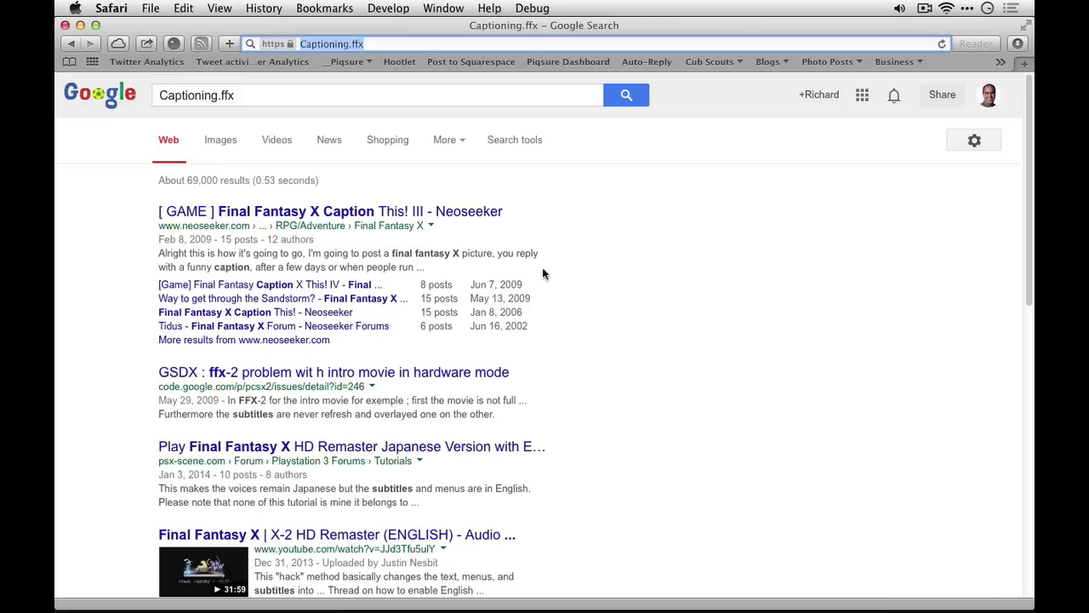
pyautogui.scroll(-1, 486, 296)
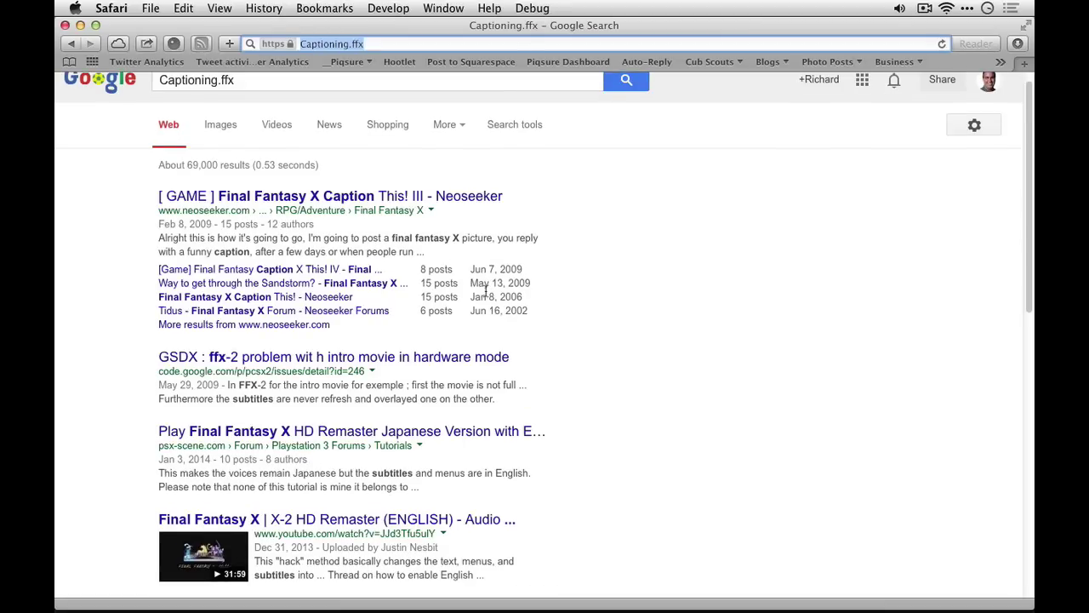
pyautogui.press('super+Tab')
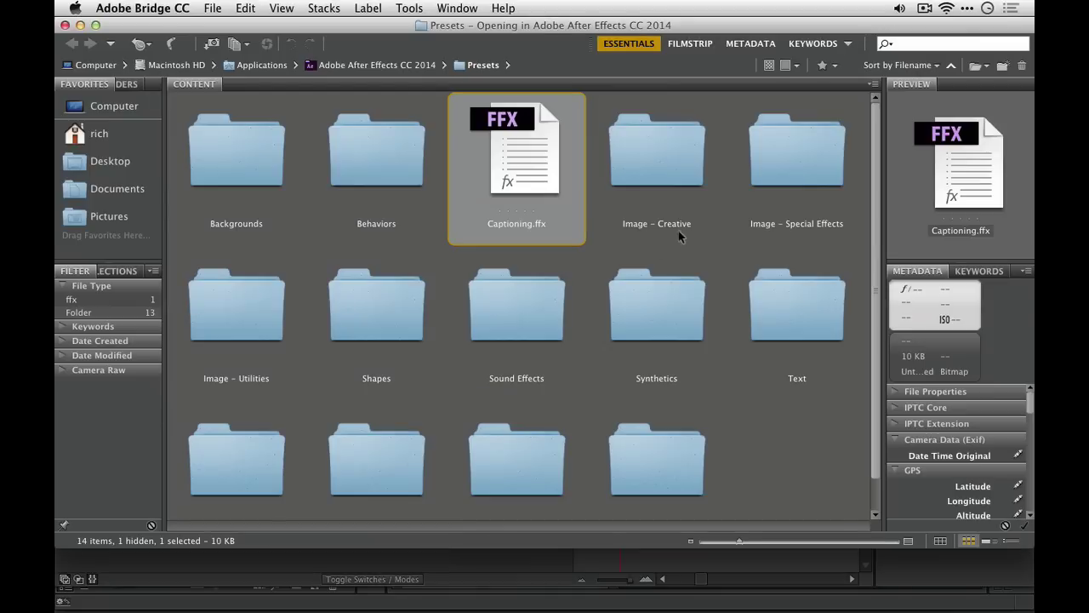
# Switch briefly to After Effects, then bring the Finder window to the front.
pyautogui.press('super+Tab')
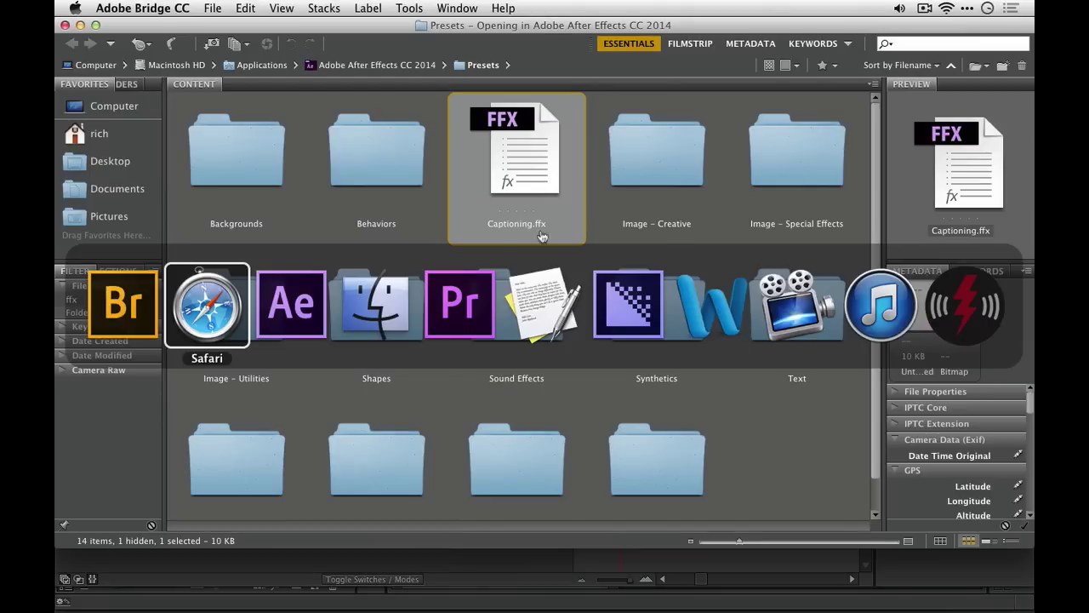
pyautogui.click(284, 327)
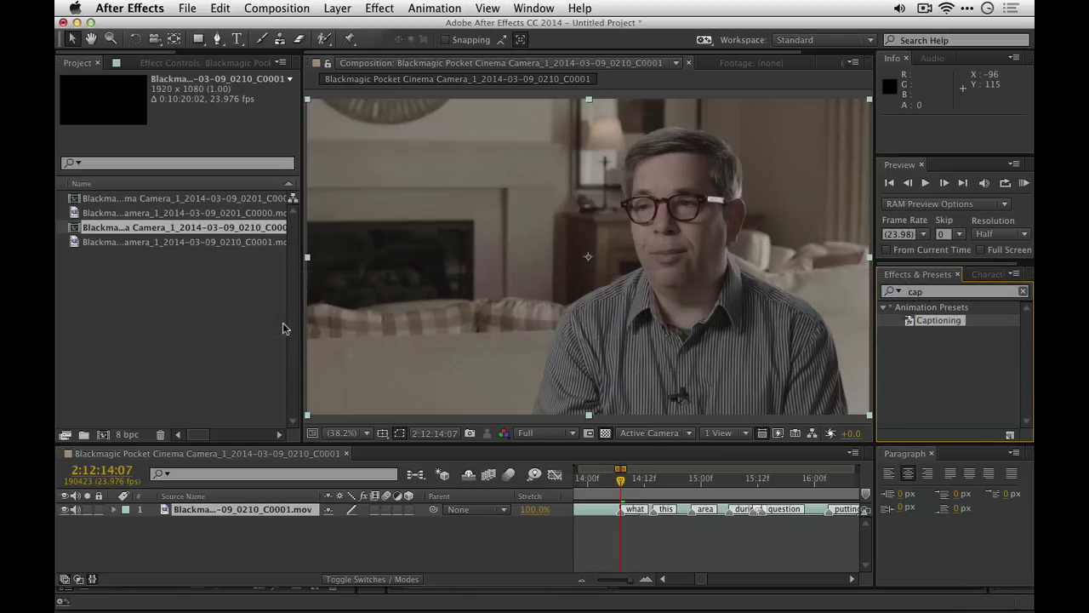
pyautogui.press('super+Tab')
pyautogui.click(376, 322)
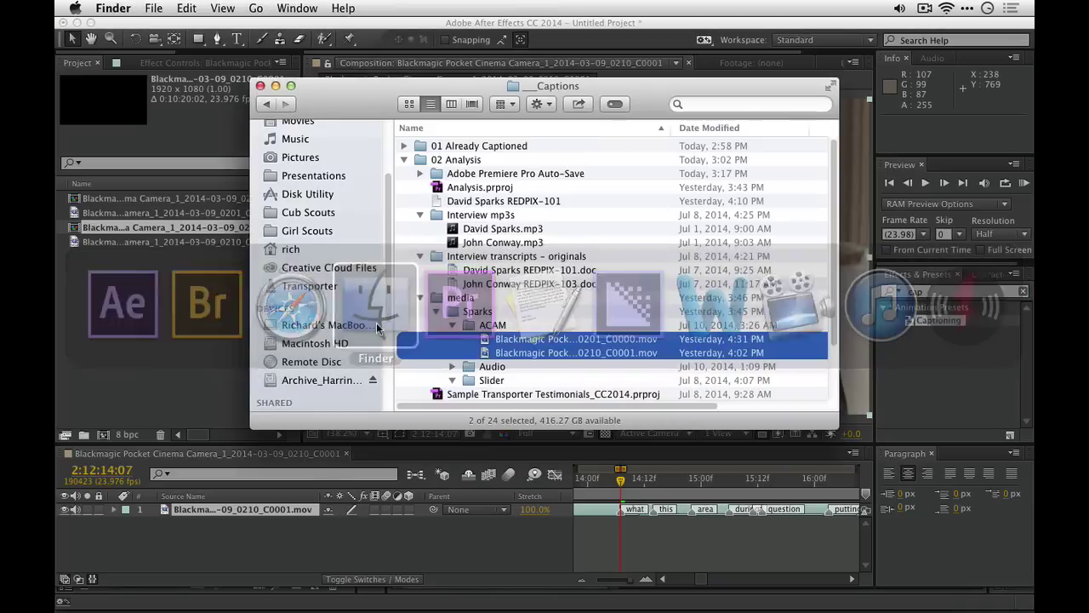
# Expand the 05 After Effects Workflow Open Captions folder and select Analyze.prproj.
pyautogui.scroll(-5, 481, 270)
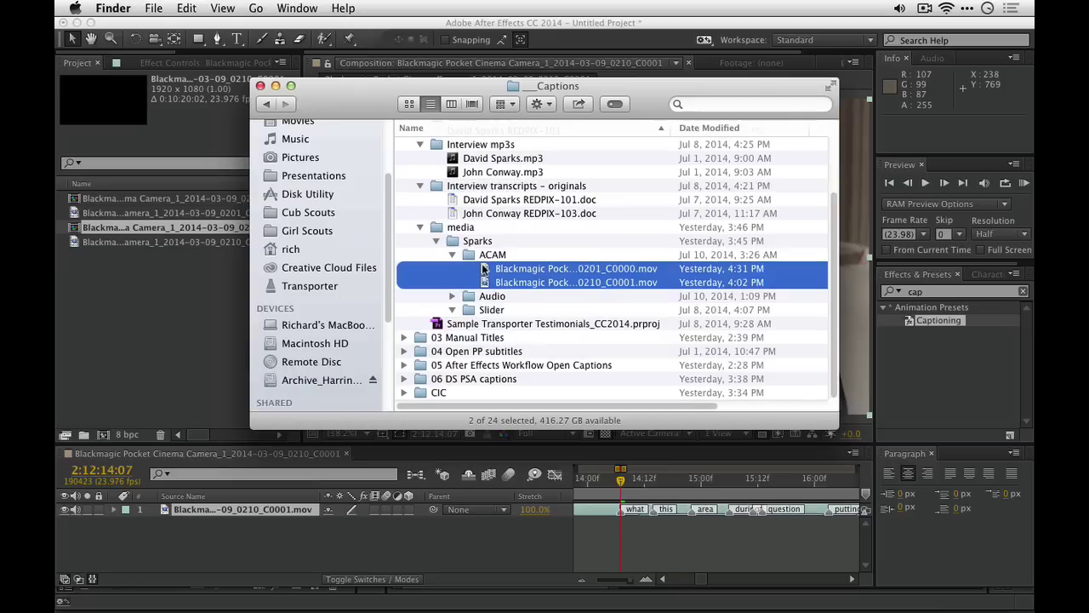
pyautogui.click(405, 366)
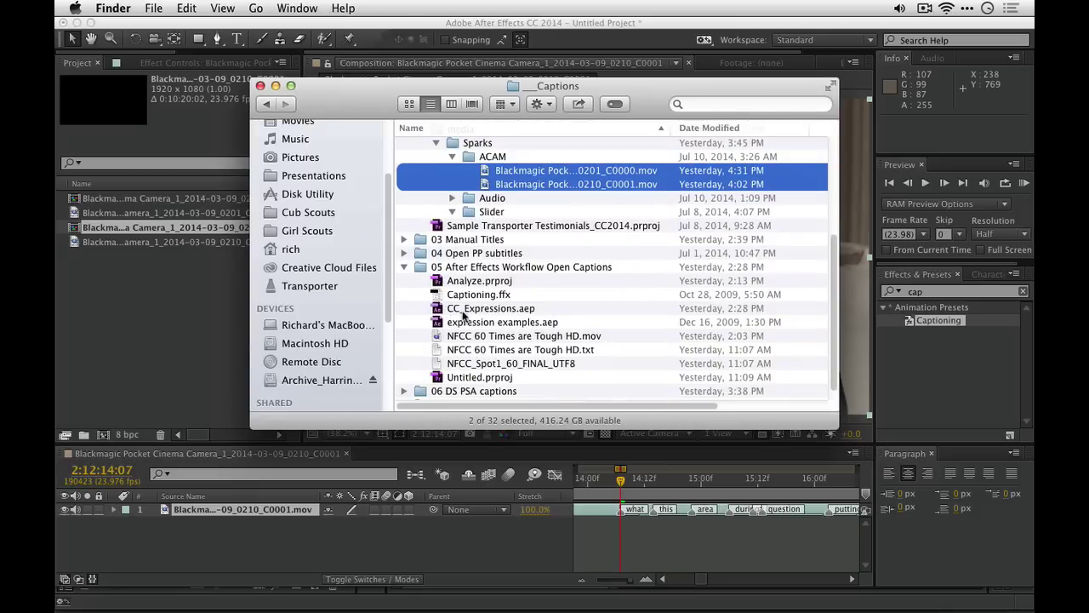
pyautogui.click(465, 314)
pyautogui.click(464, 314)
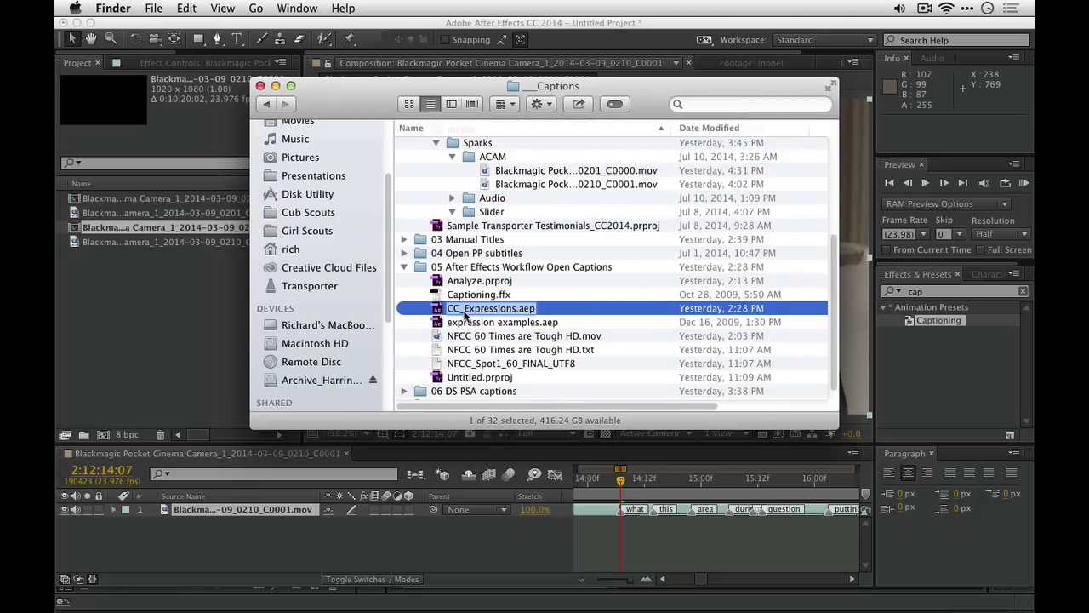
pyautogui.click(437, 311)
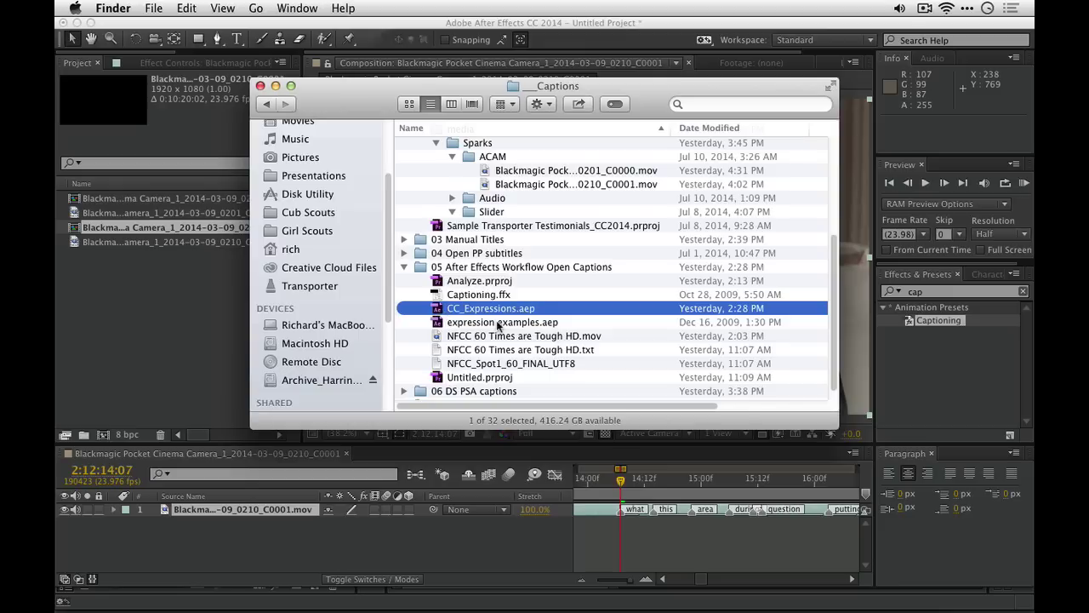
pyautogui.click(438, 281)
# Open Analyze.prproj without saving Analysis.prproj, then open CC_Expressions.aep discarding the untitled project.
pyautogui.doubleClick(438, 281)
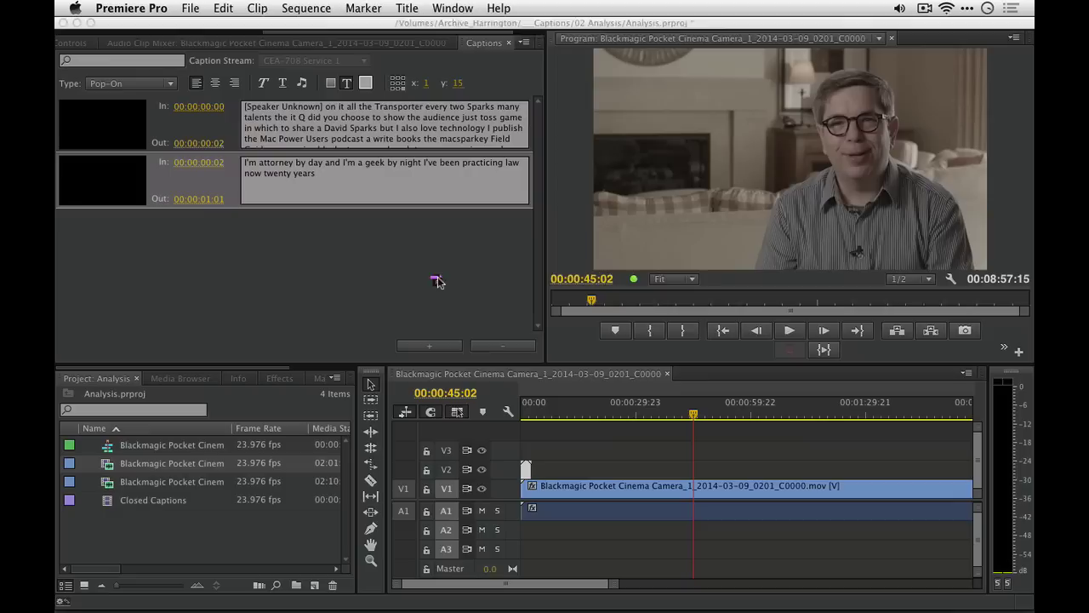
pyautogui.click(542, 332)
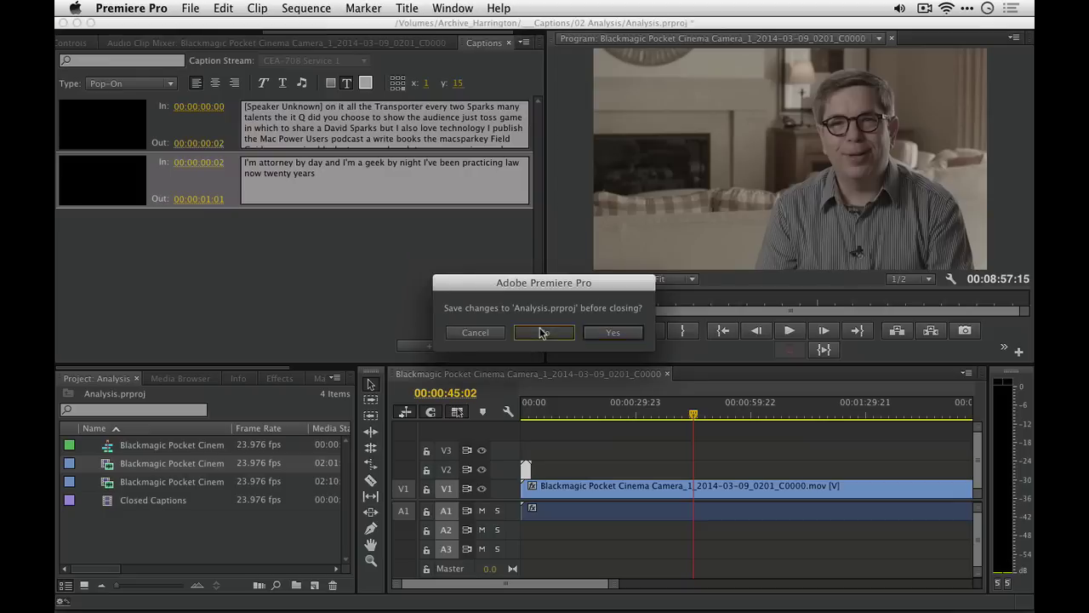
pyautogui.press('super+Tab')
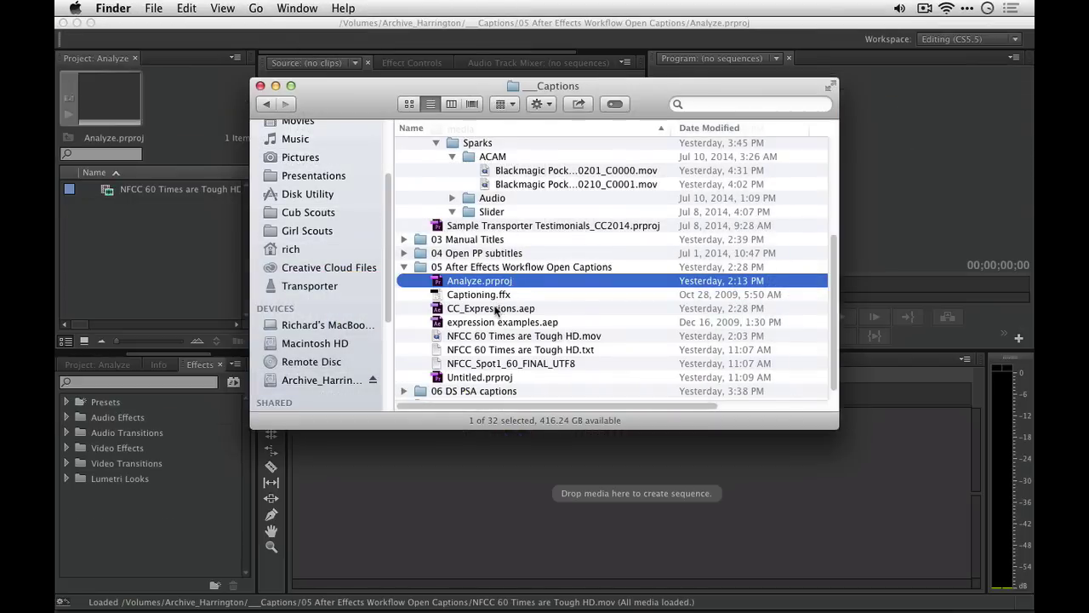
pyautogui.click(494, 310)
pyautogui.doubleClick(494, 311)
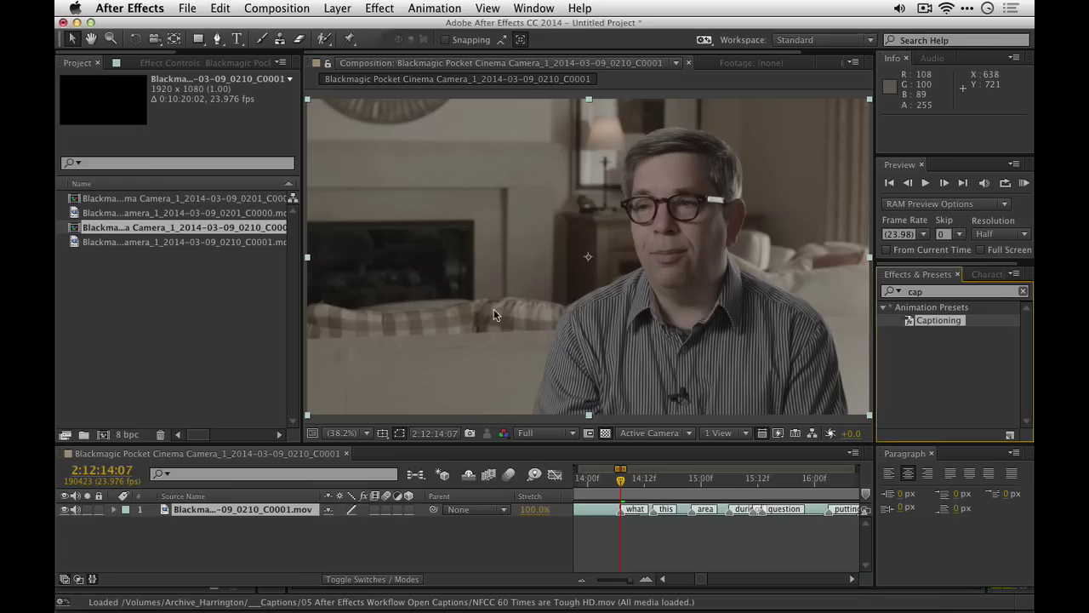
pyautogui.click(509, 330)
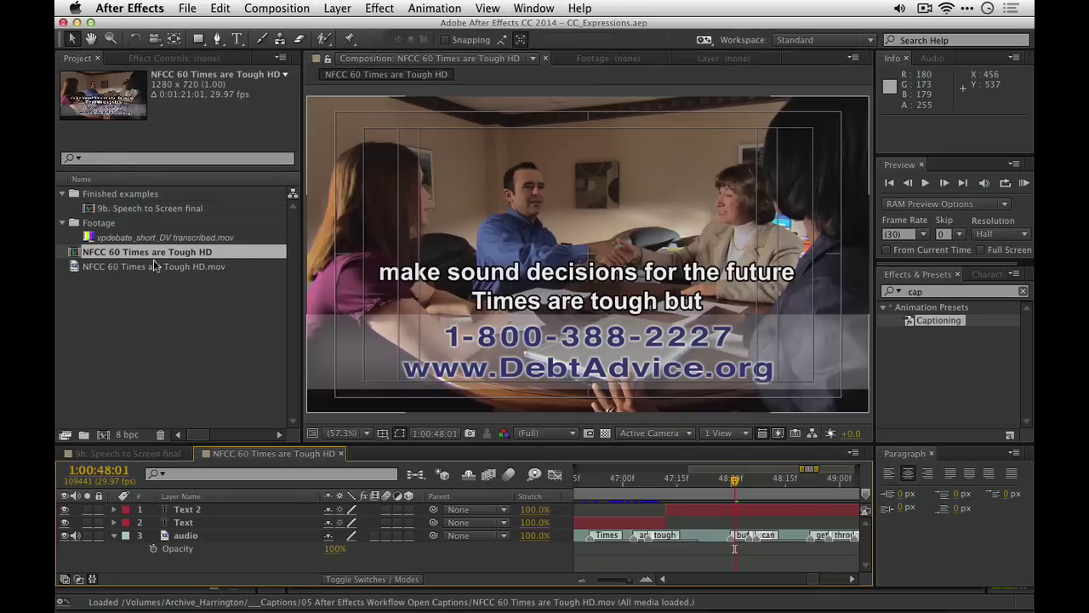
# Open the 9b. Speech to Screen final comp and inspect its captioning and audio layers.
pyautogui.click(126, 323)
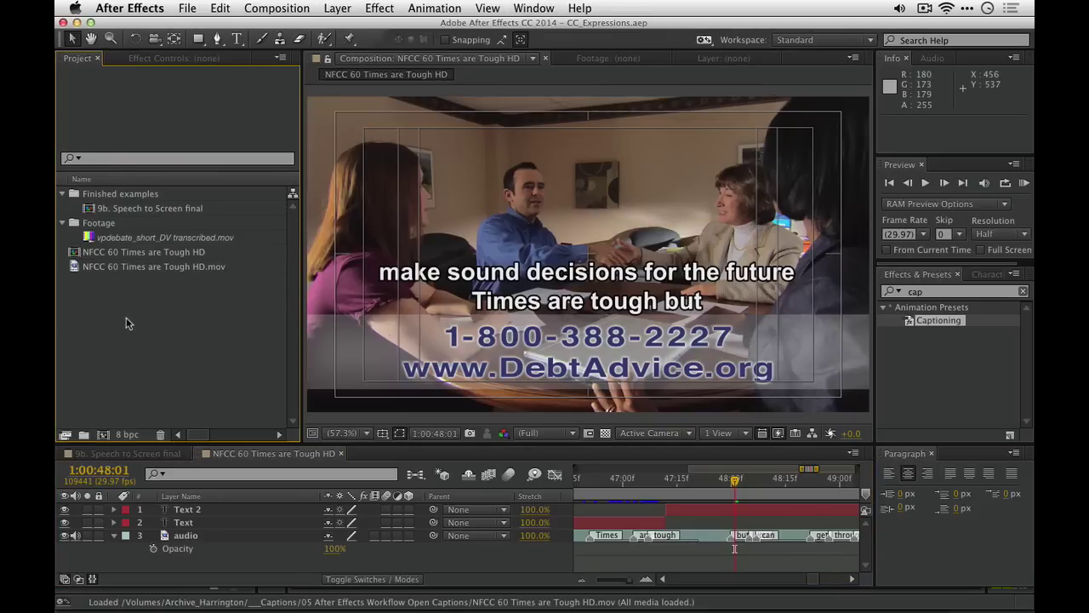
pyautogui.click(81, 254)
pyautogui.doubleClick(88, 209)
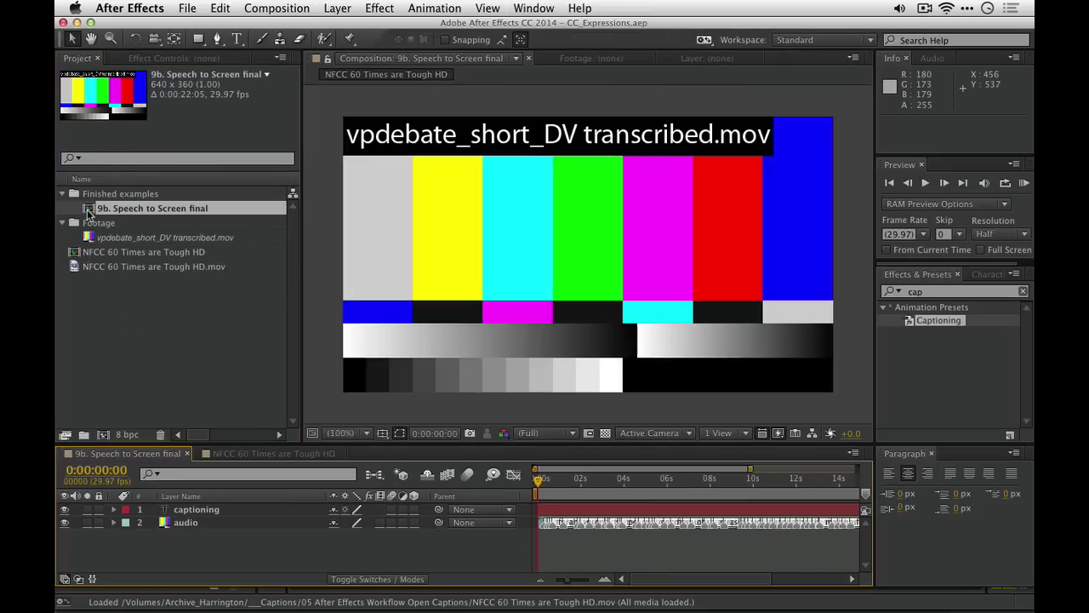
pyautogui.click(203, 509)
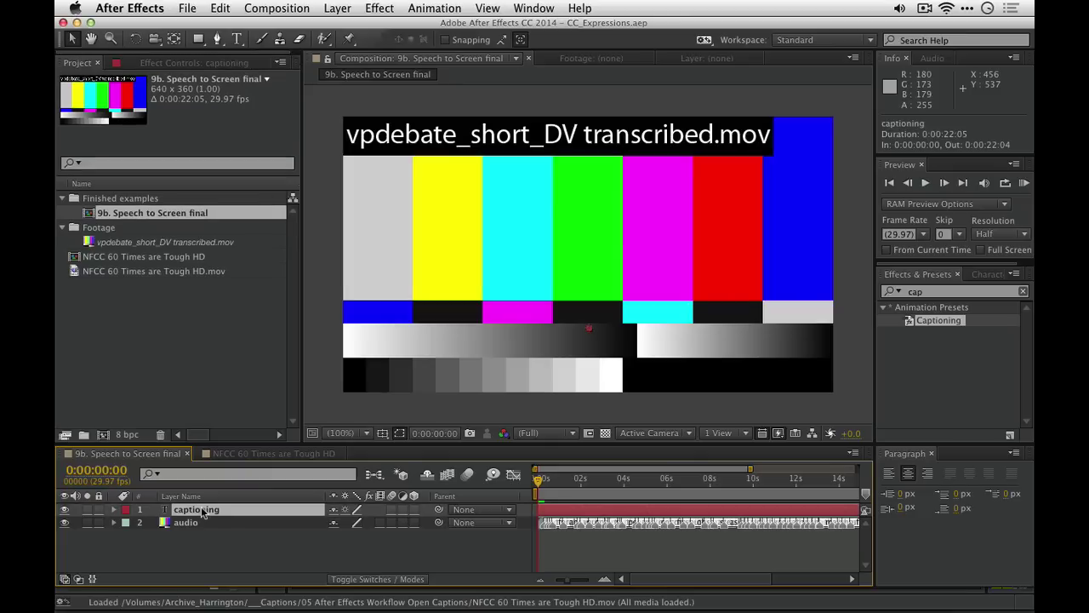
pyautogui.click(198, 524)
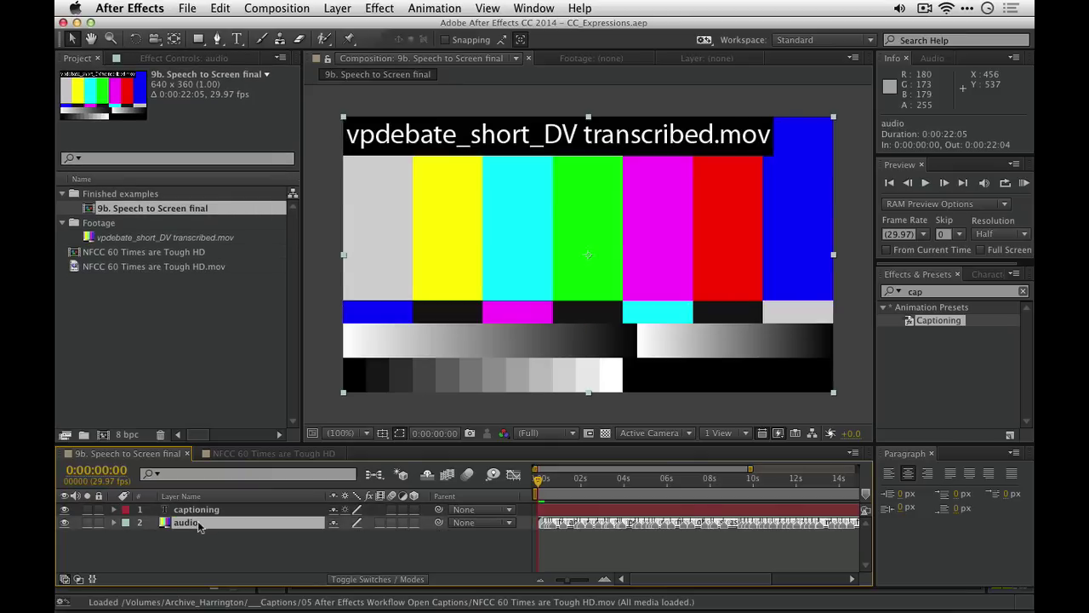
pyautogui.press('super+Tab')
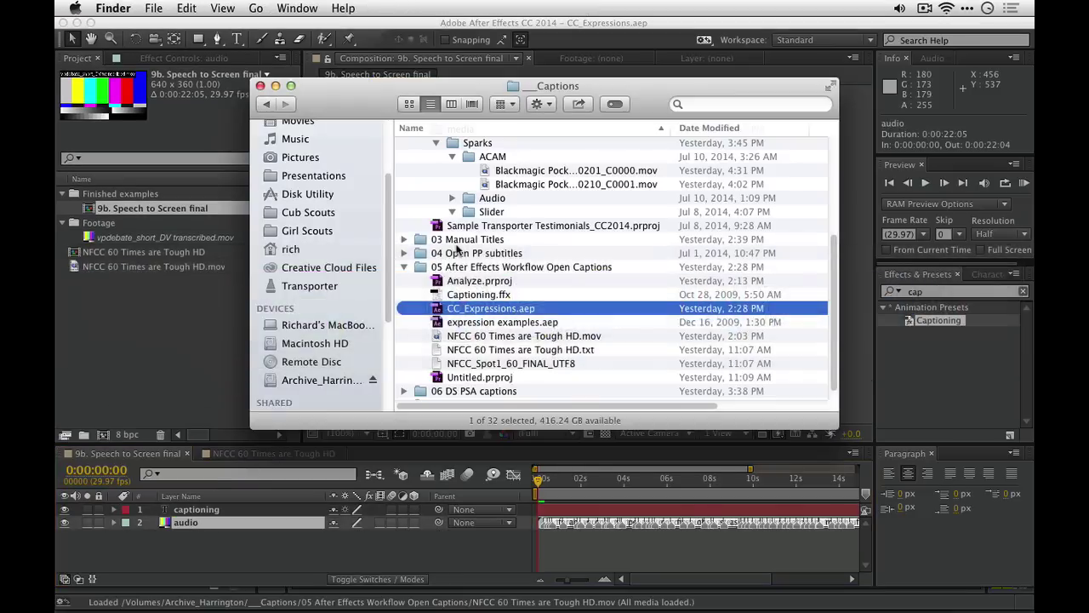
# Import the Blackmagic 0201_C0000 clip and build a new composition from it.
pyautogui.scroll(1, 516, 220)
pyautogui.click(488, 189)
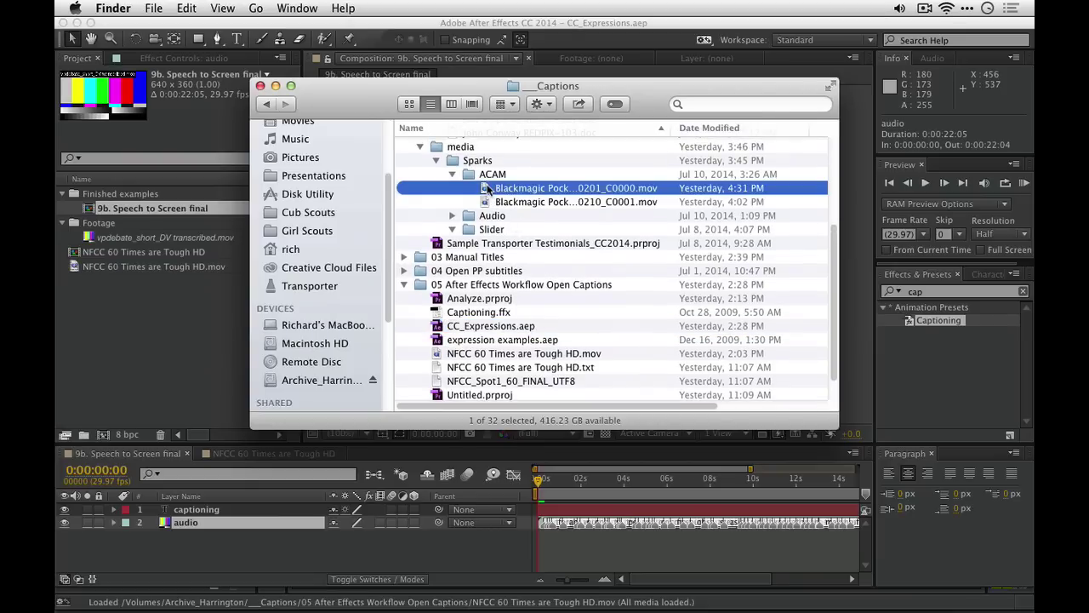
pyautogui.moveTo(487, 189); pyautogui.dragTo(185, 342)
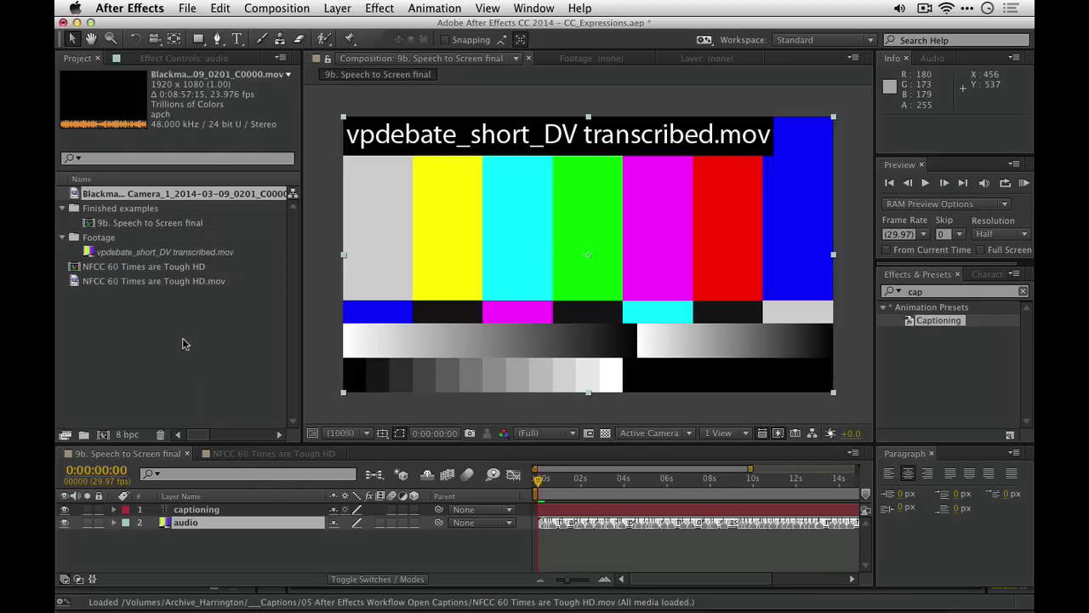
pyautogui.moveTo(81, 194); pyautogui.dragTo(104, 434)
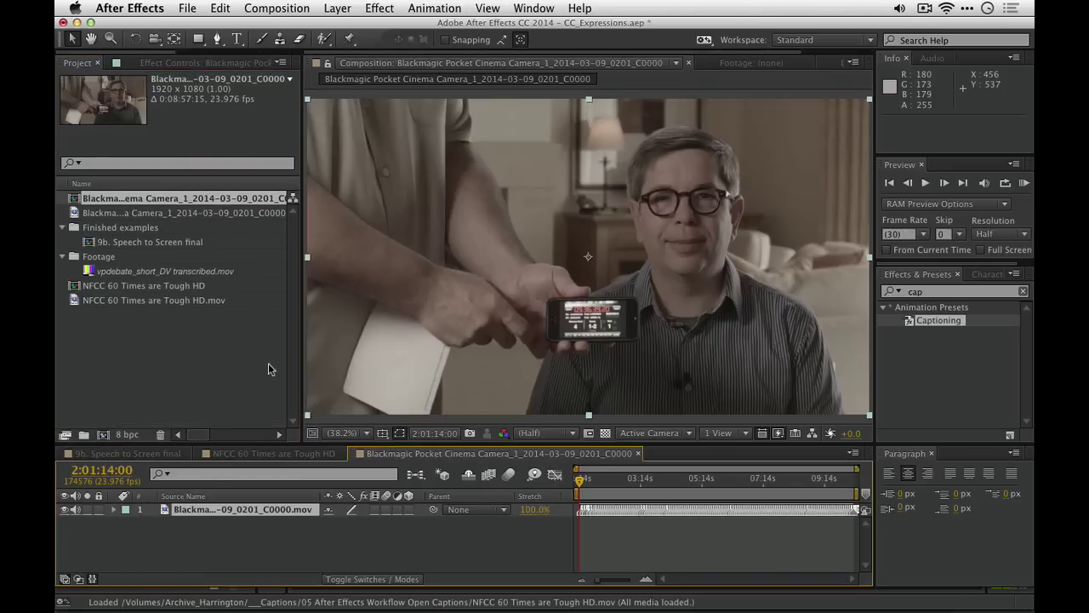
# Zoom out and display title/action-safe guides over the interview frame.
pyautogui.press(',')
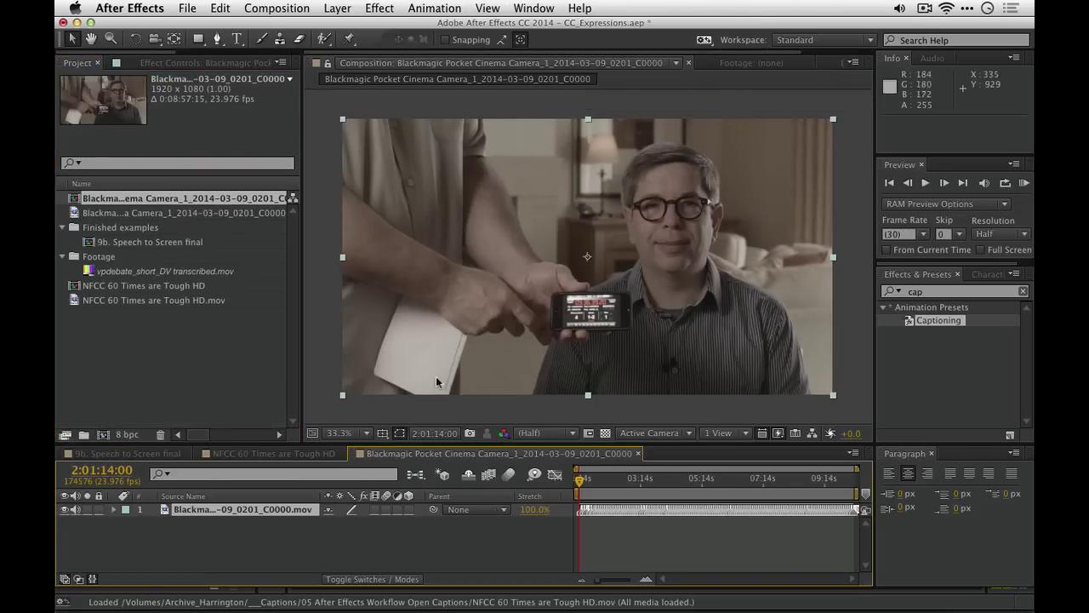
pyautogui.click(379, 434)
pyautogui.click(430, 446)
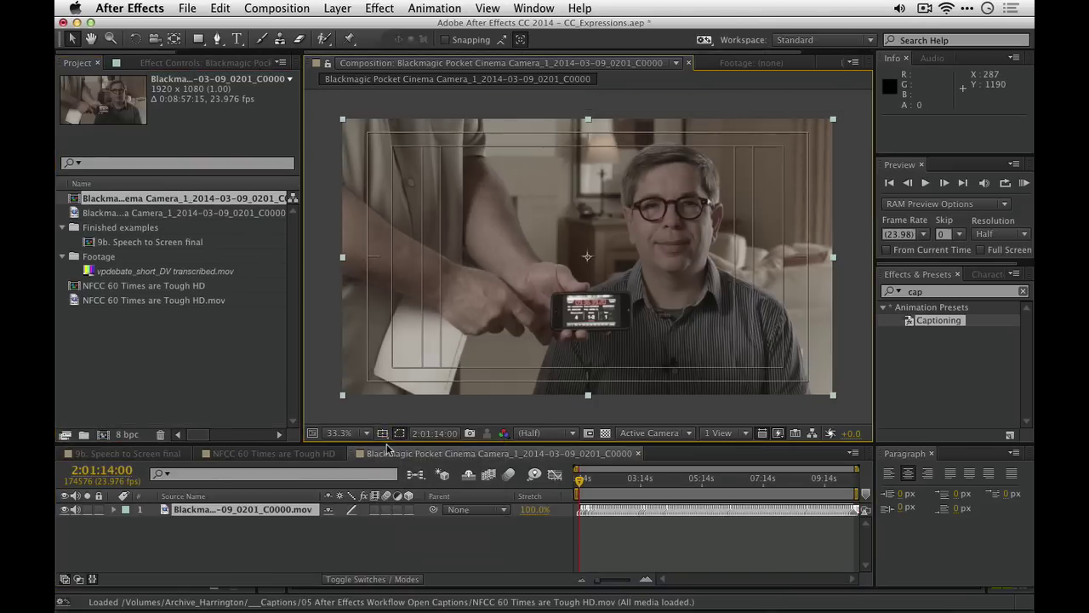
pyautogui.press('t')
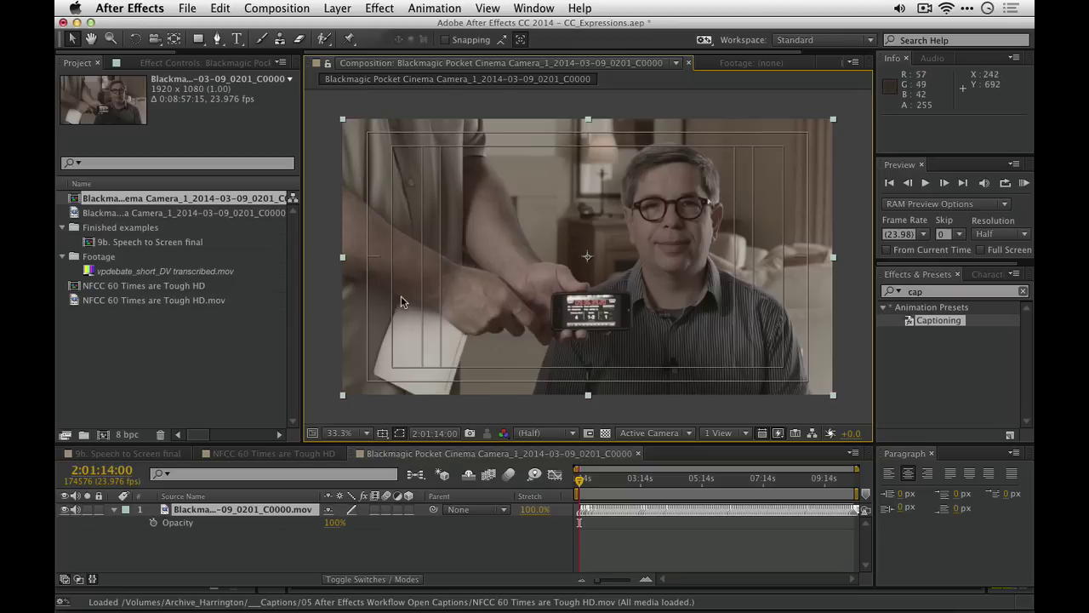
# Draw a paragraph text box across the lower frame and set the font size to 44.
pyautogui.click(236, 39)
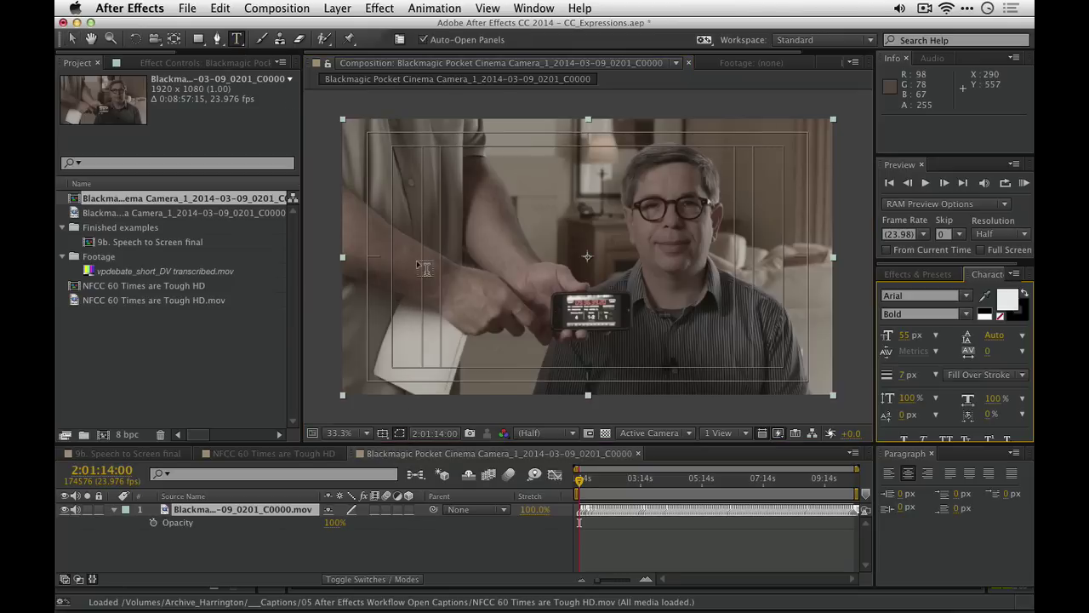
pyautogui.click(400, 310)
pyautogui.moveTo(399, 311); pyautogui.dragTo(791, 374)
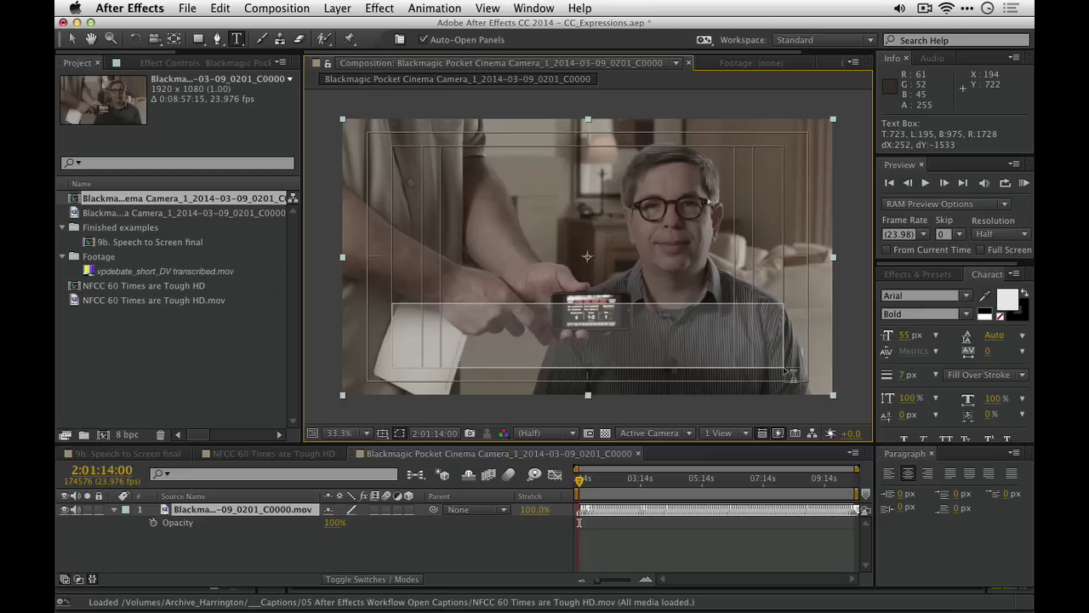
pyautogui.moveTo(789, 375); pyautogui.dragTo(783, 369)
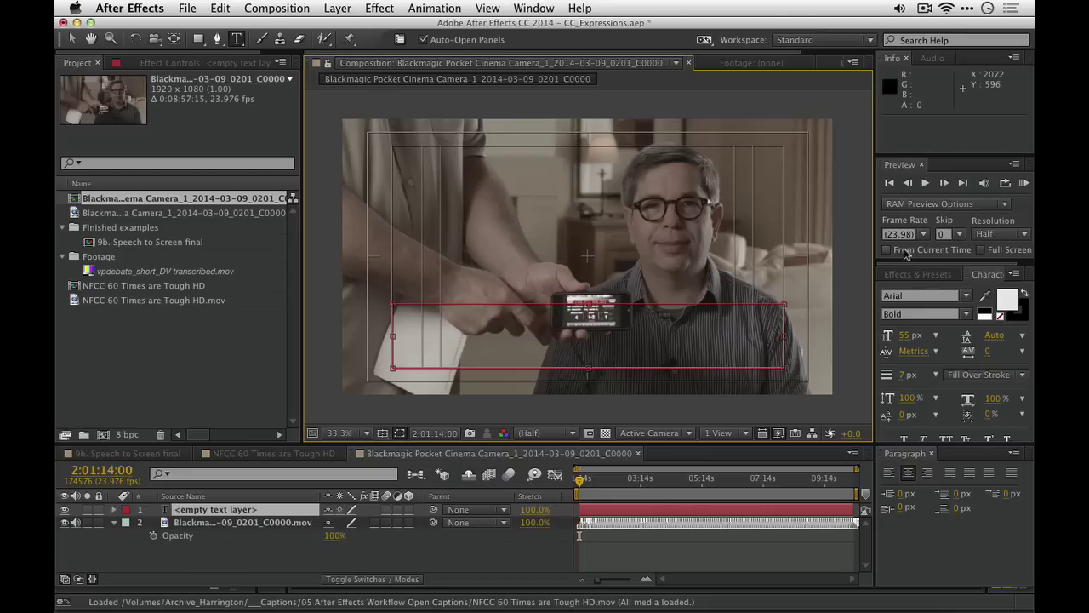
pyautogui.click(905, 335)
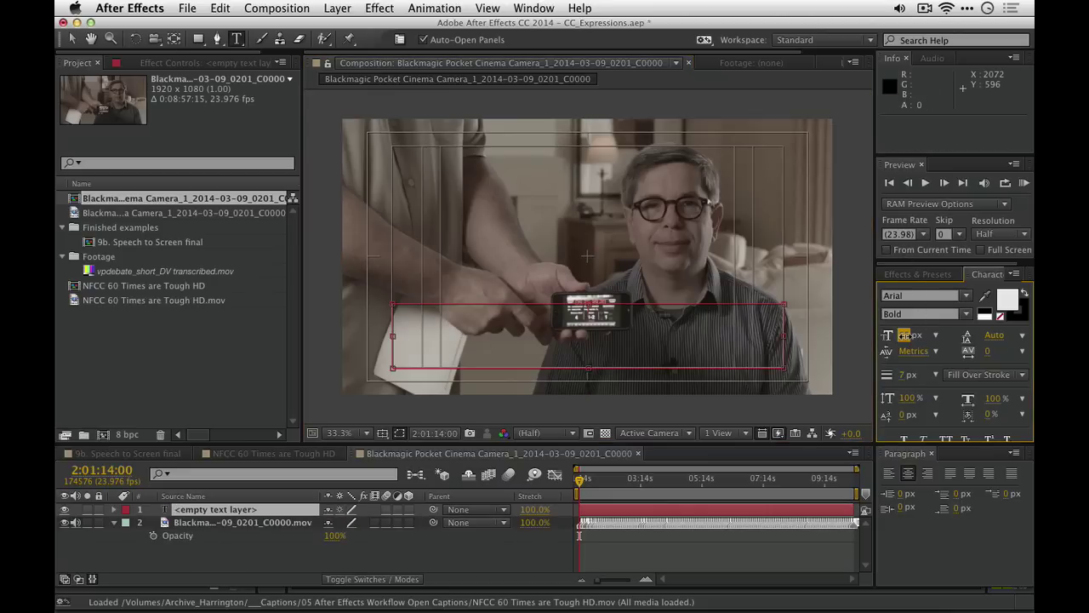
pyautogui.write('44')
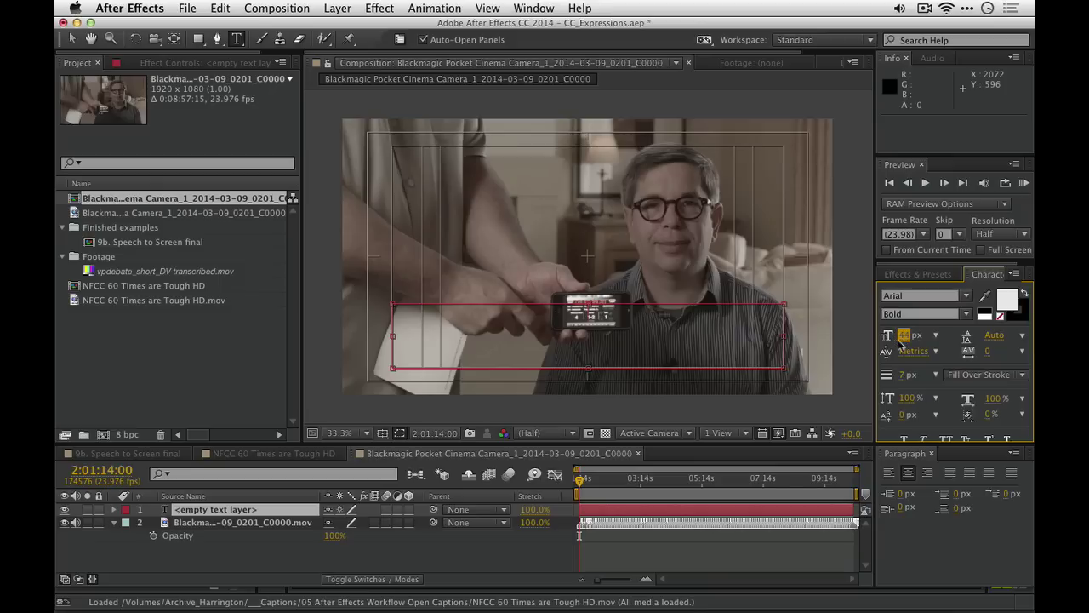
# Type 'Text', enlarge it to 64 px, and select the Text layer.
pyautogui.click(594, 321)
pyautogui.write('le')
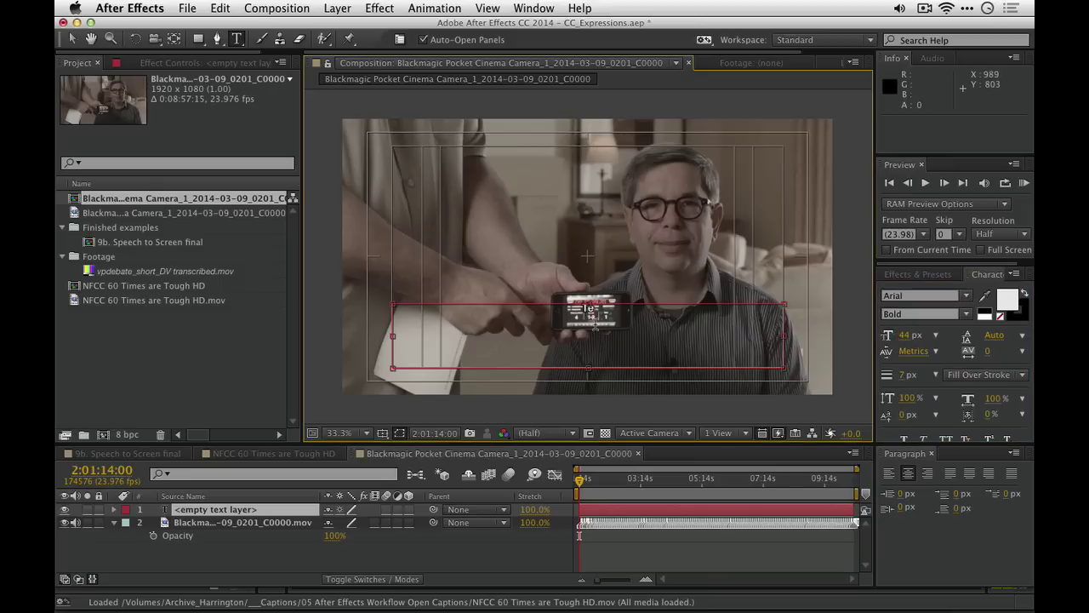
pyautogui.write('xt')
pyautogui.press('super+a')
pyautogui.click(906, 336)
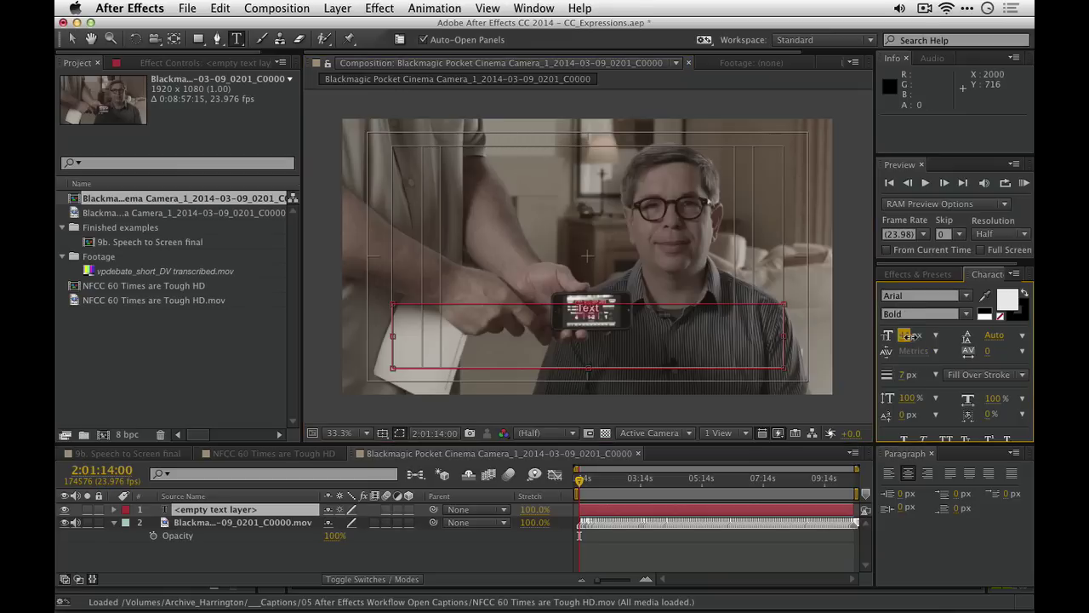
pyautogui.moveTo(906, 336); pyautogui.dragTo(927, 335)
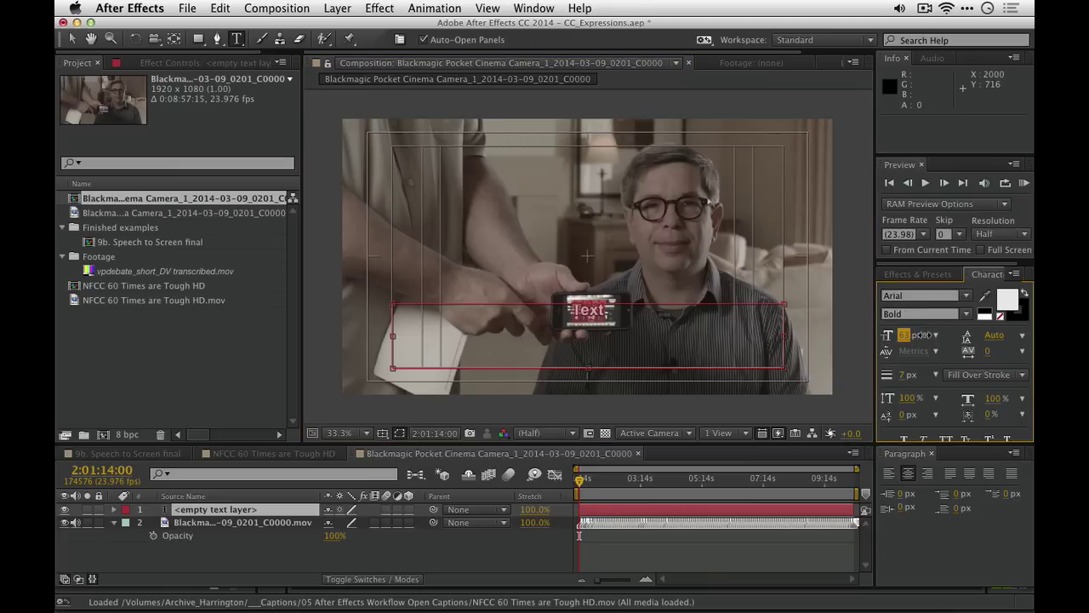
pyautogui.click(857, 303)
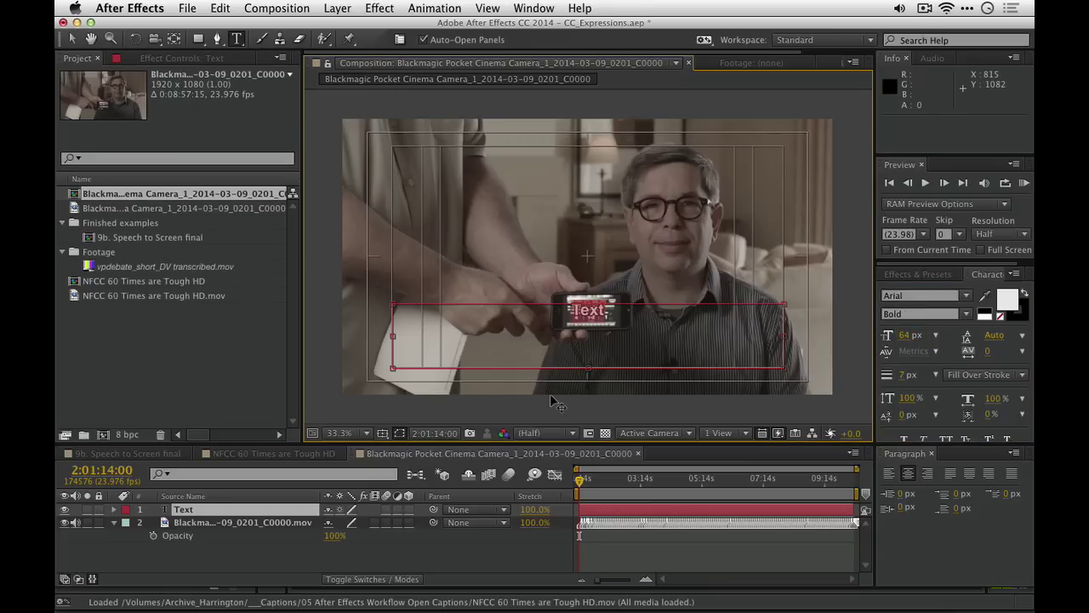
pyautogui.click(73, 39)
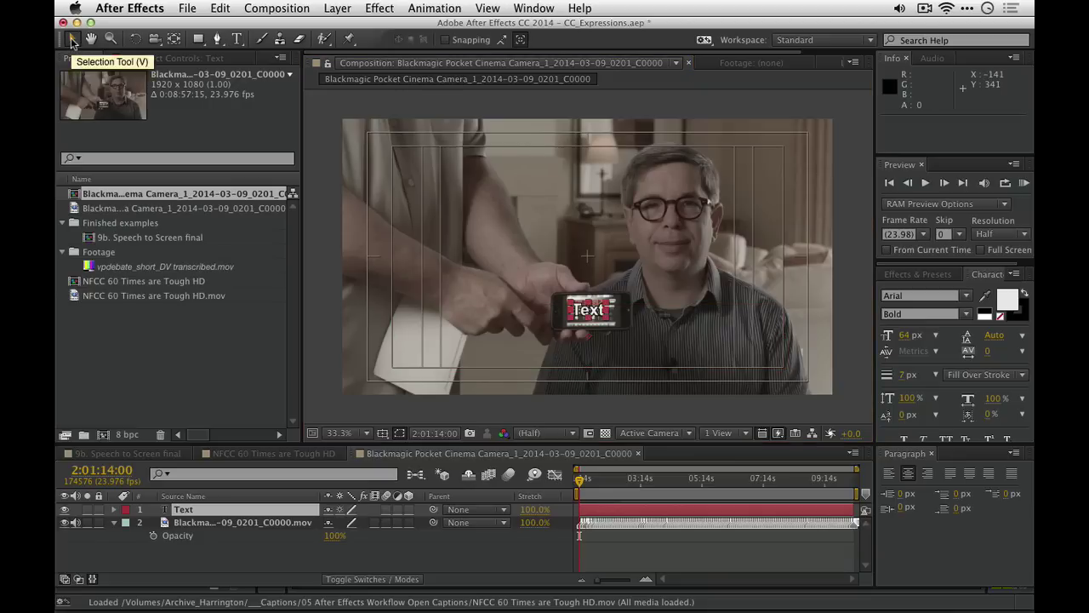
pyautogui.click(518, 367)
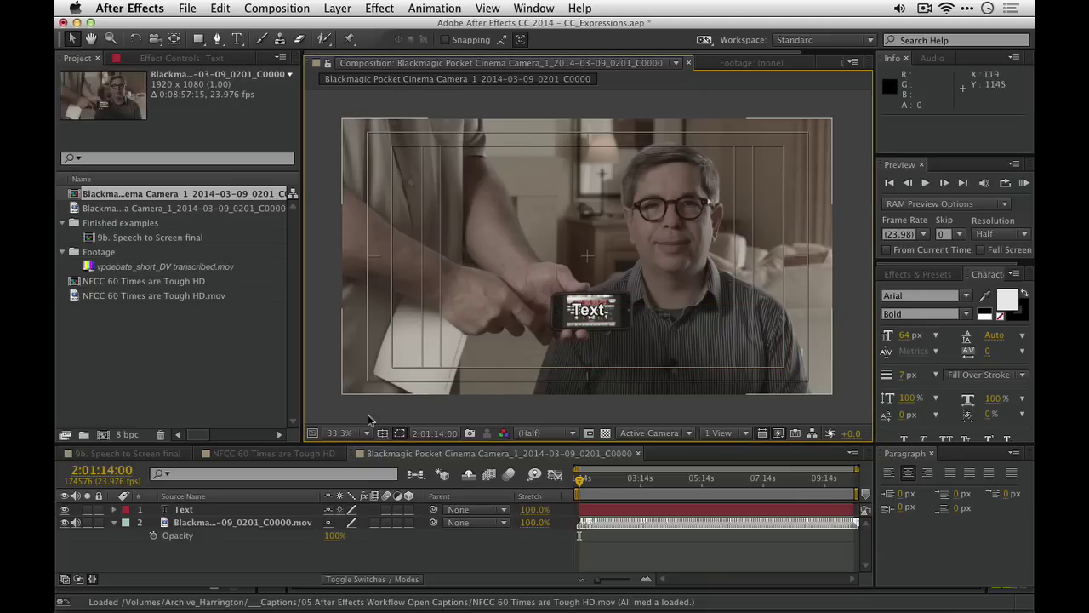
pyautogui.click(190, 510)
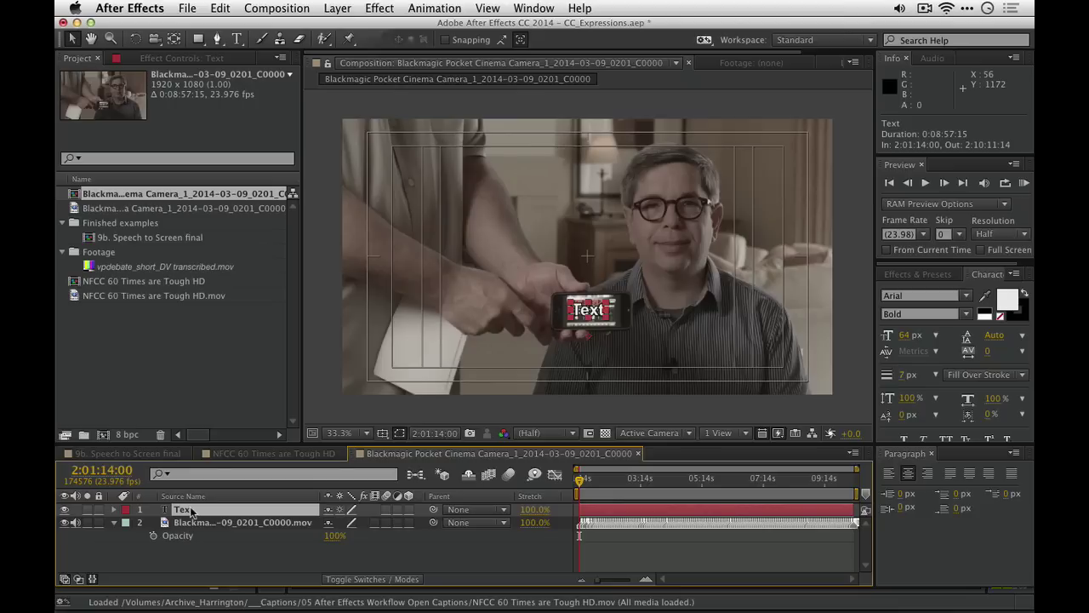
# Apply the Captioning preset to the Text layer and dismiss the missing 'audio' layer warning.
pyautogui.click(918, 273)
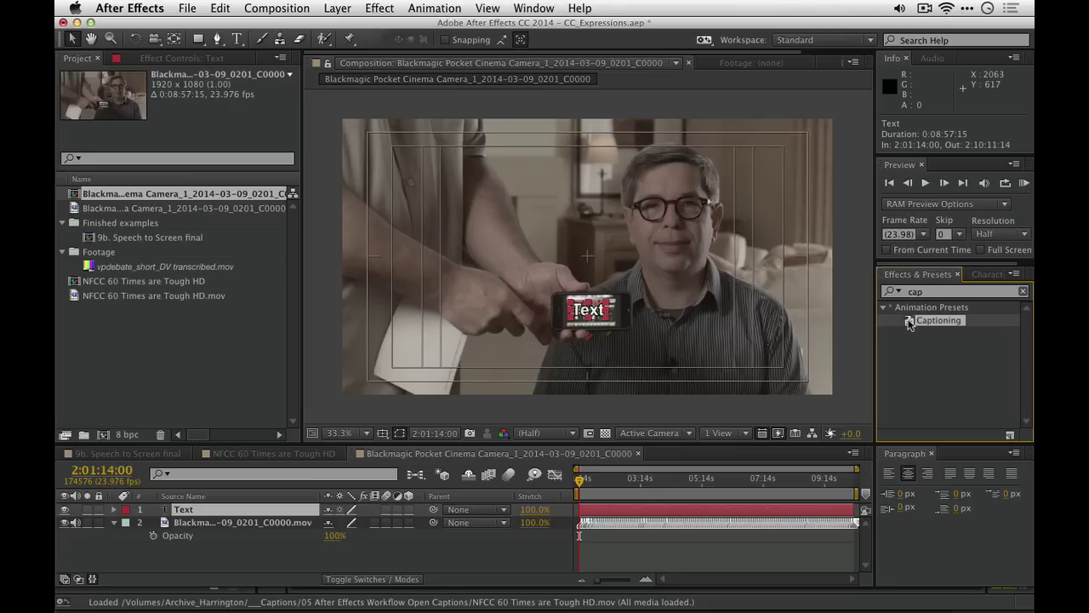
pyautogui.moveTo(909, 324); pyautogui.dragTo(188, 511)
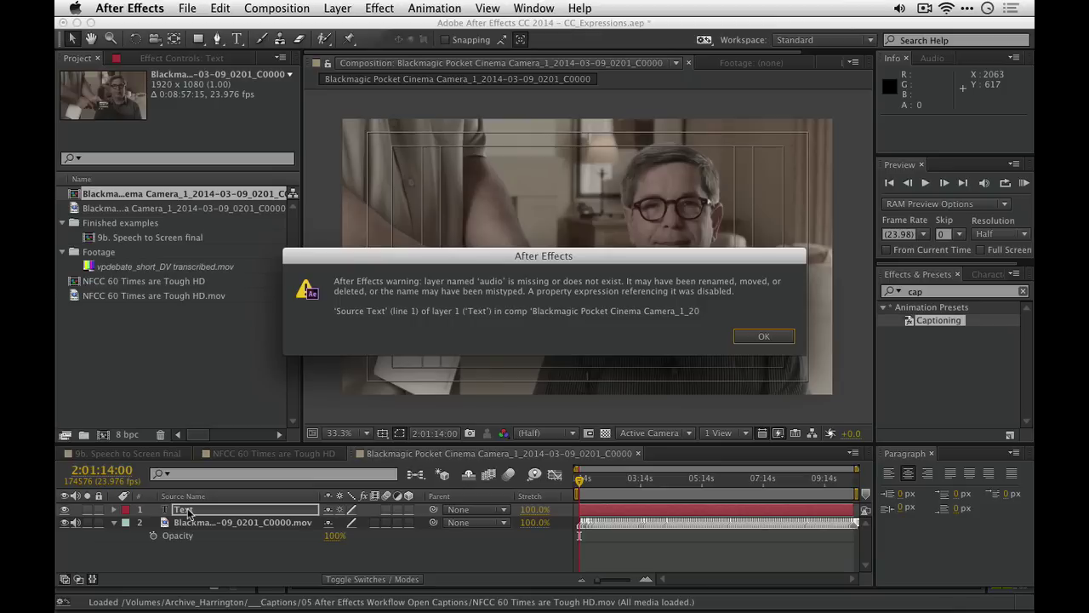
pyautogui.press('Return')
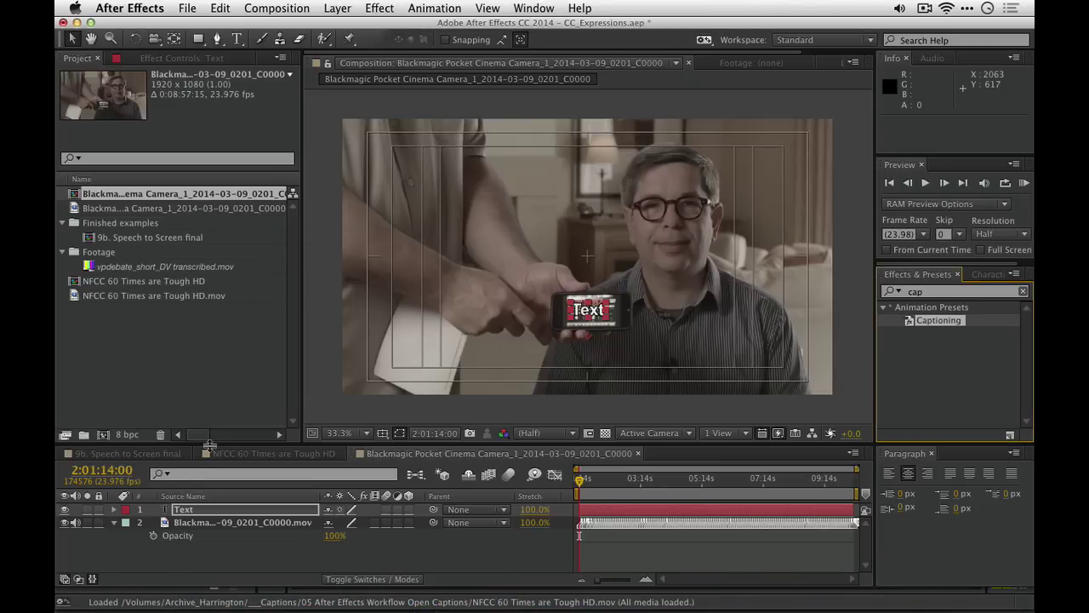
# Undo the preset and reopen the Blackmagic interview composition.
pyautogui.moveTo(209, 446); pyautogui.dragTo(222, 400)
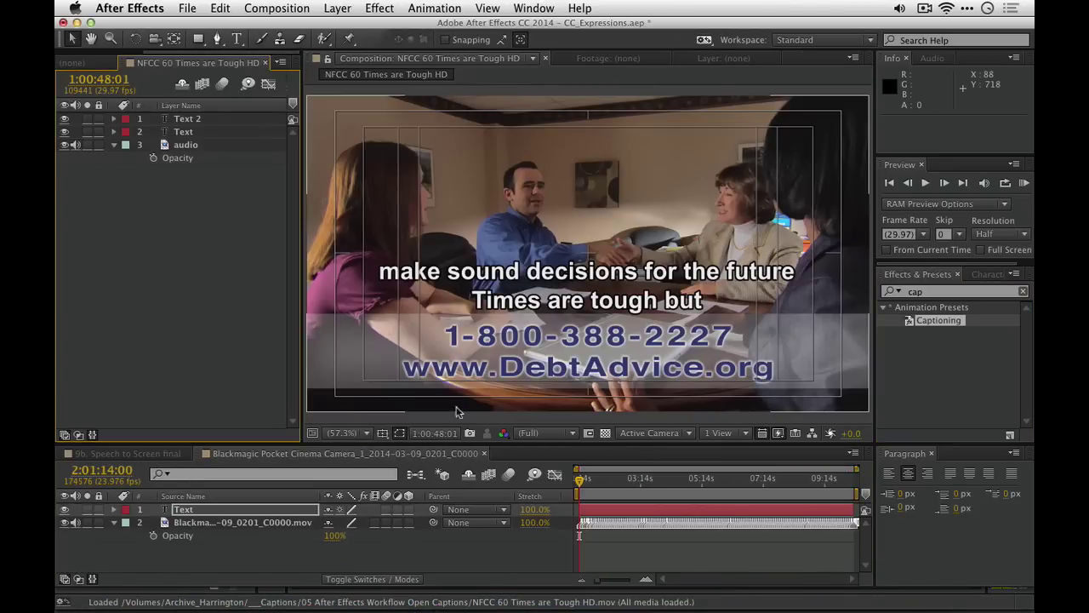
pyautogui.press('super+z')
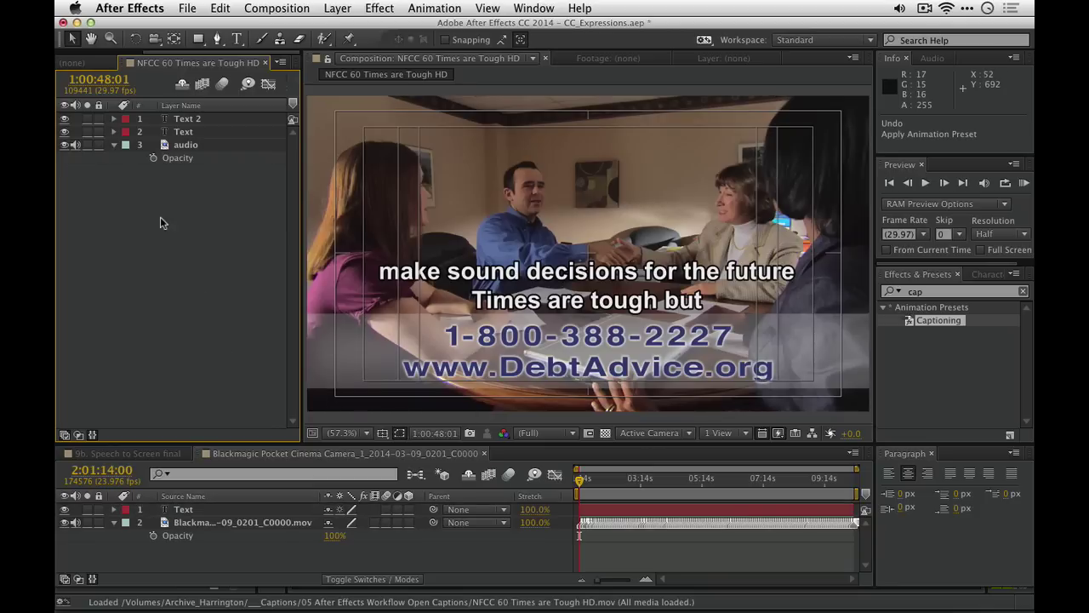
pyautogui.click(81, 63)
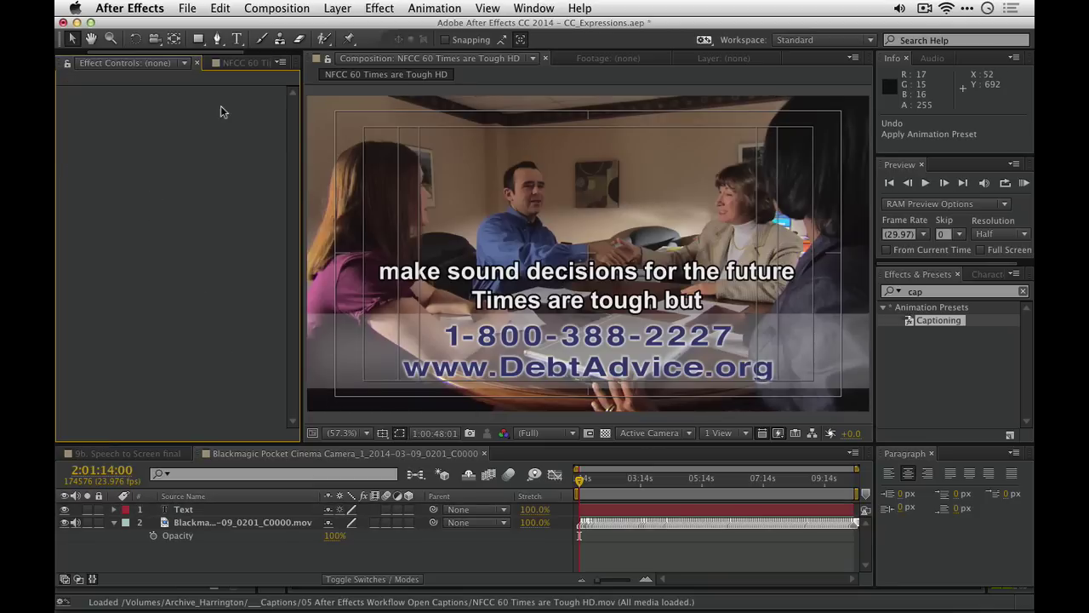
pyautogui.click(244, 63)
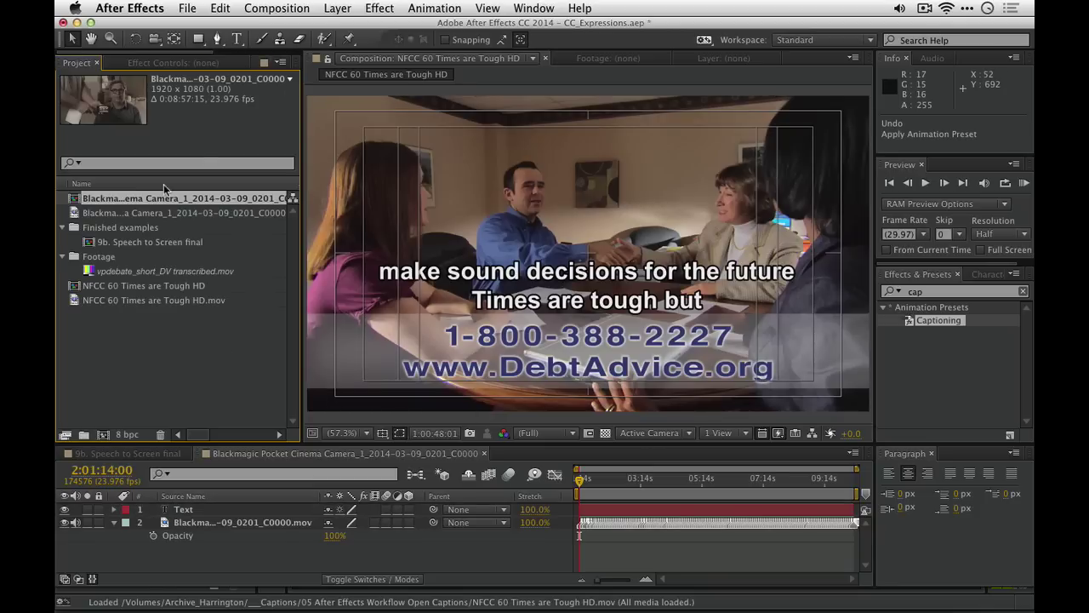
pyautogui.doubleClick(76, 201)
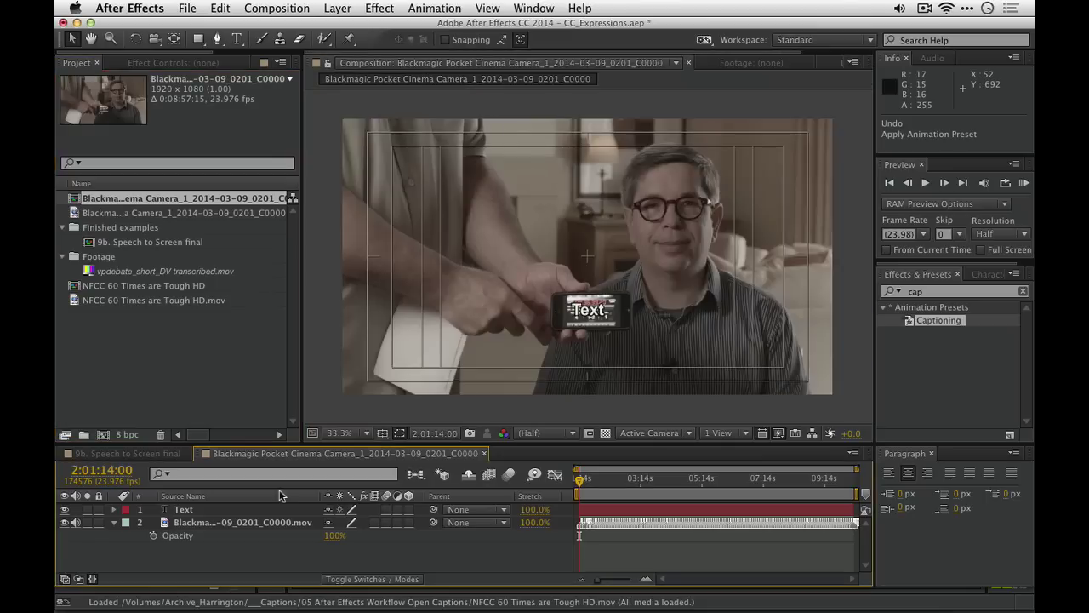
# Reapply the Captioning preset to the Text layer, accepting the missing audio warning.
pyautogui.click(197, 512)
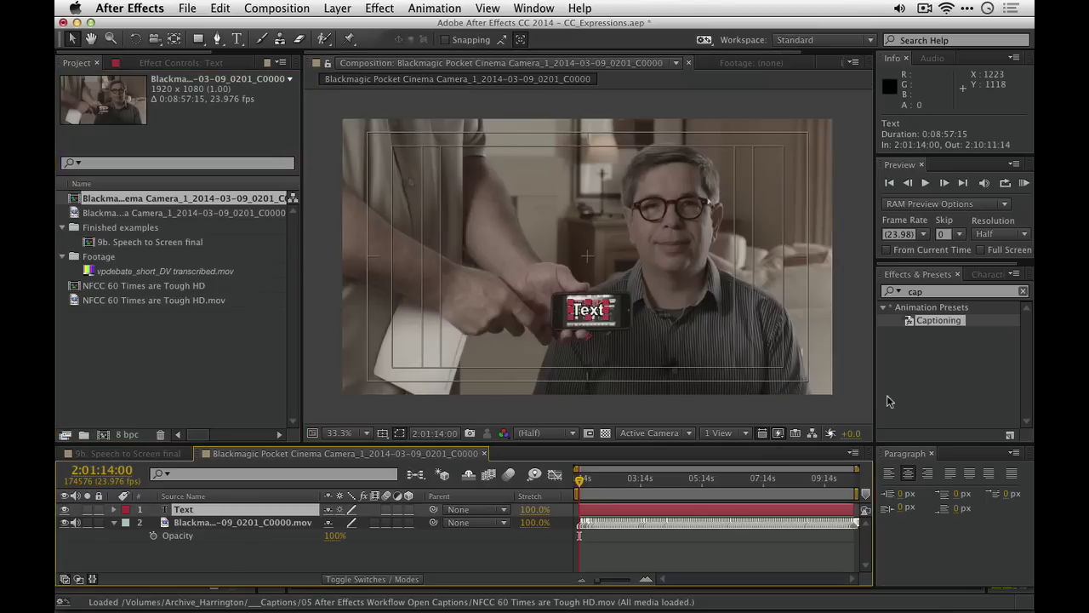
pyautogui.click(919, 321)
pyautogui.moveTo(221, 586); pyautogui.dragTo(193, 516)
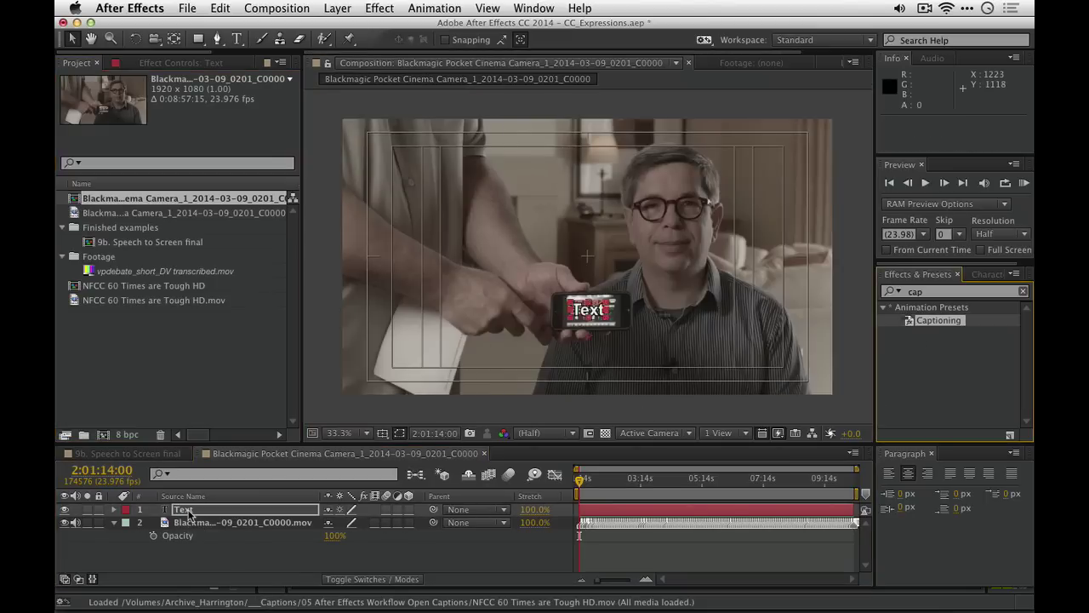
pyautogui.click(759, 337)
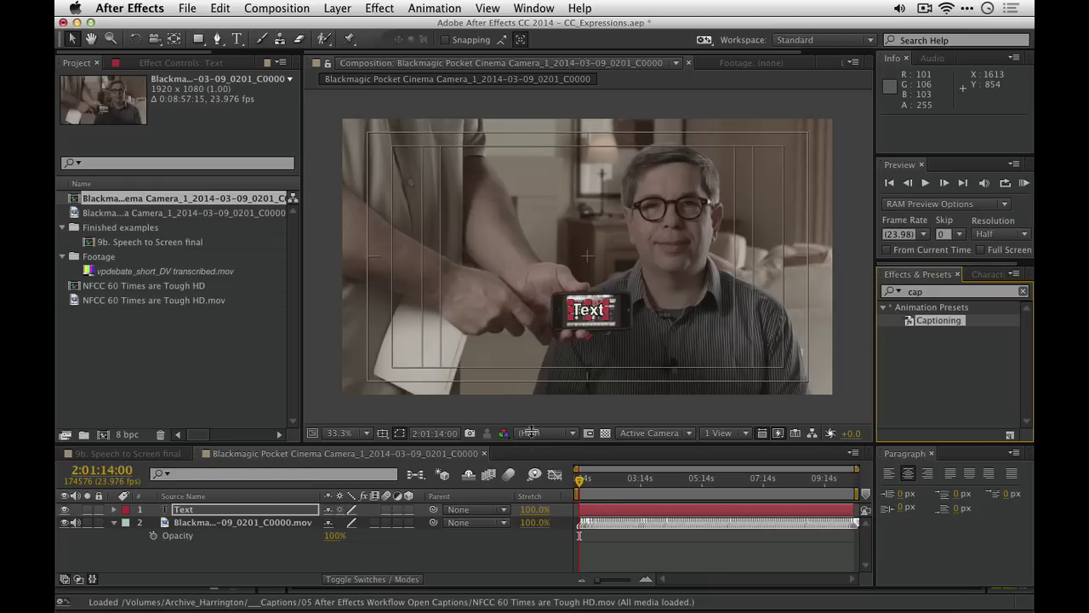
# Expand Text > Source Text and show the full captioning expression referencing the audio layer.
pyautogui.moveTo(530, 442); pyautogui.dragTo(530, 303)
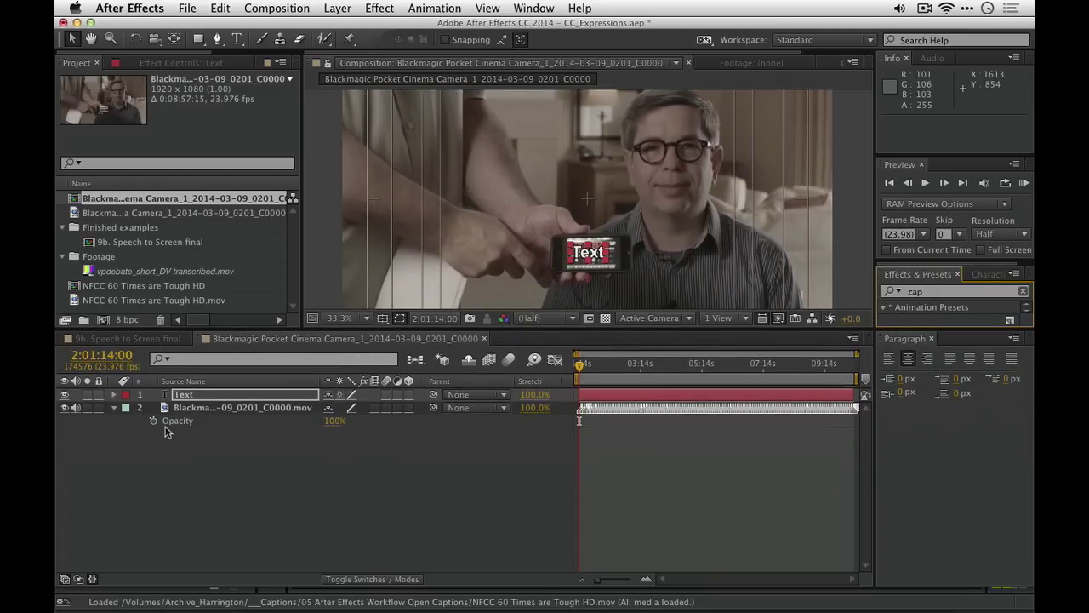
pyautogui.click(115, 396)
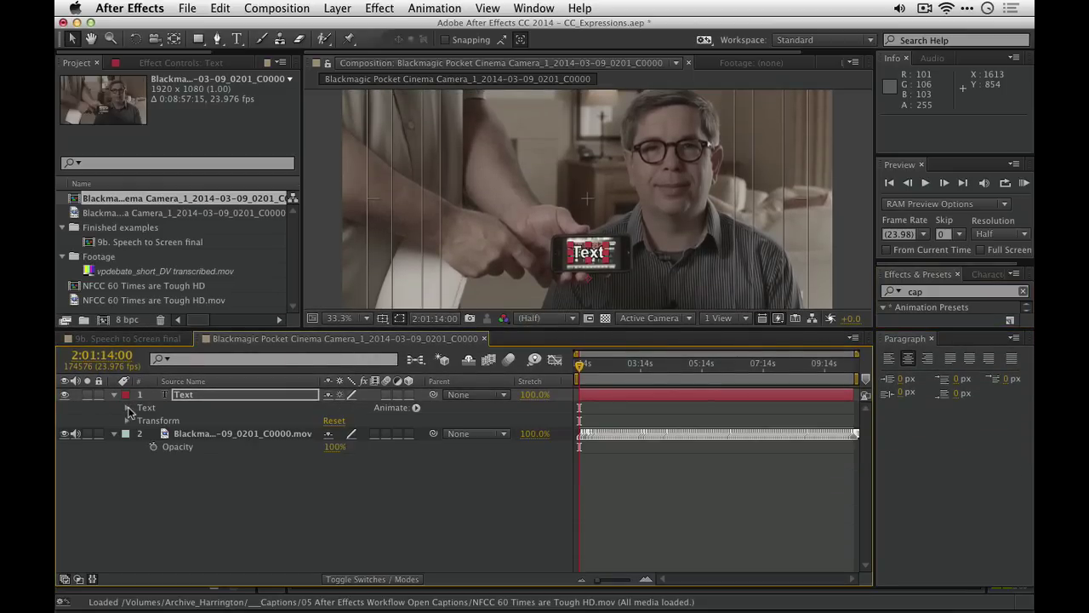
pyautogui.click(127, 408)
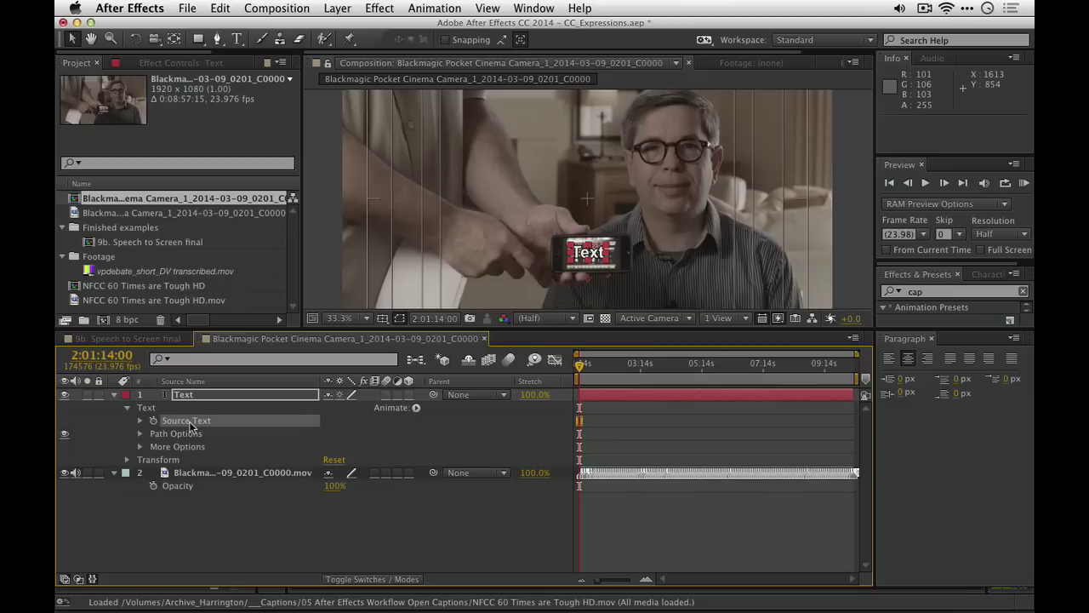
pyautogui.click(141, 421)
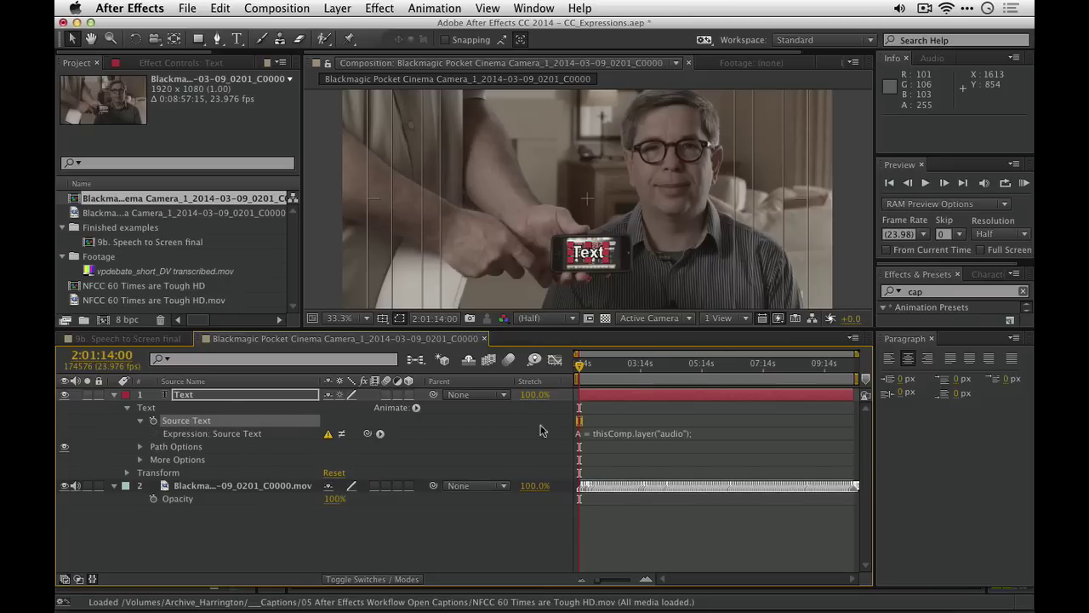
pyautogui.click(618, 436)
pyautogui.moveTo(329, 440)
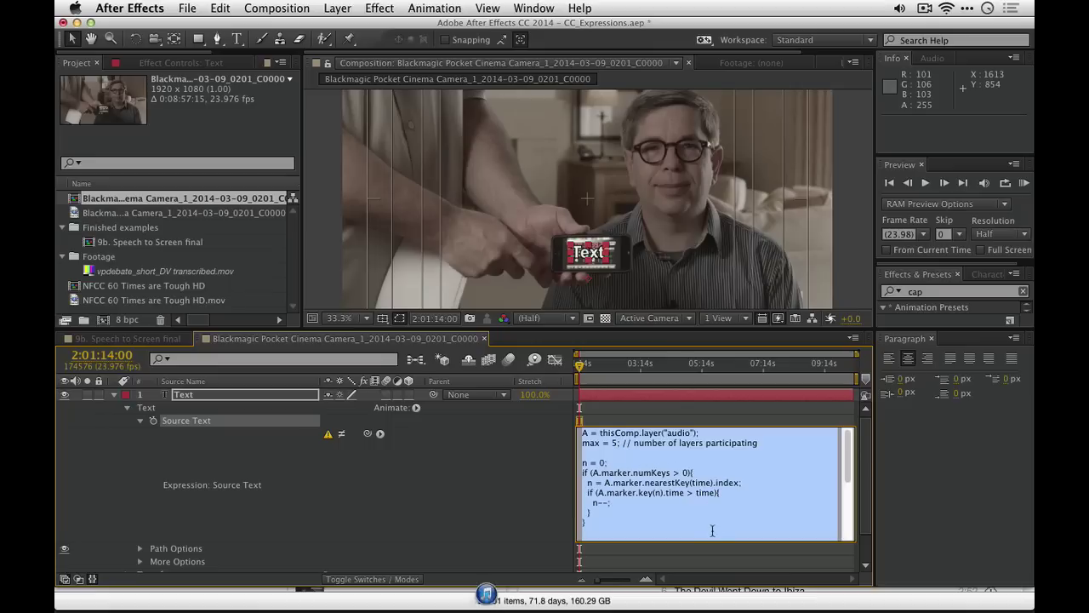
# Commit the expression, dismiss the missing audio layer warning, and select the footage layer's name for editing.
pyautogui.click(474, 522)
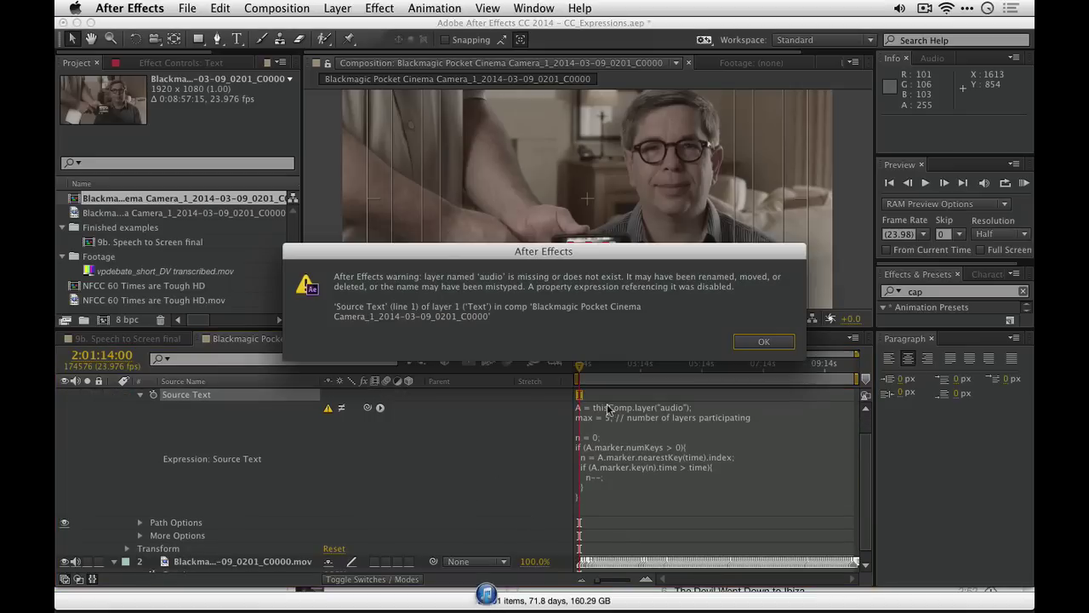
pyautogui.click(775, 341)
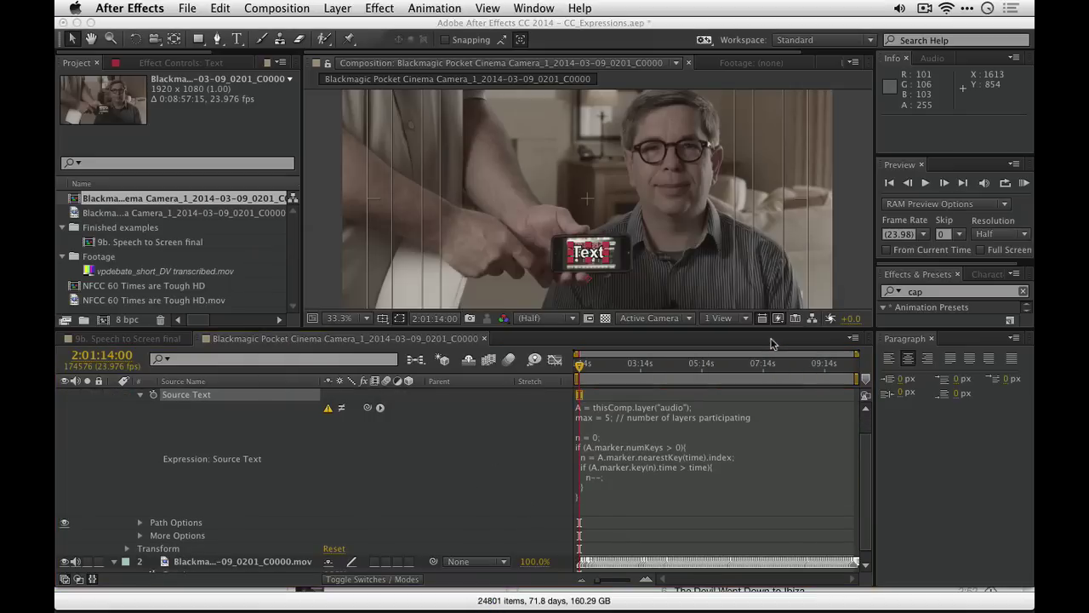
pyautogui.click(223, 561)
pyautogui.press('Return')
pyautogui.press('super+c')
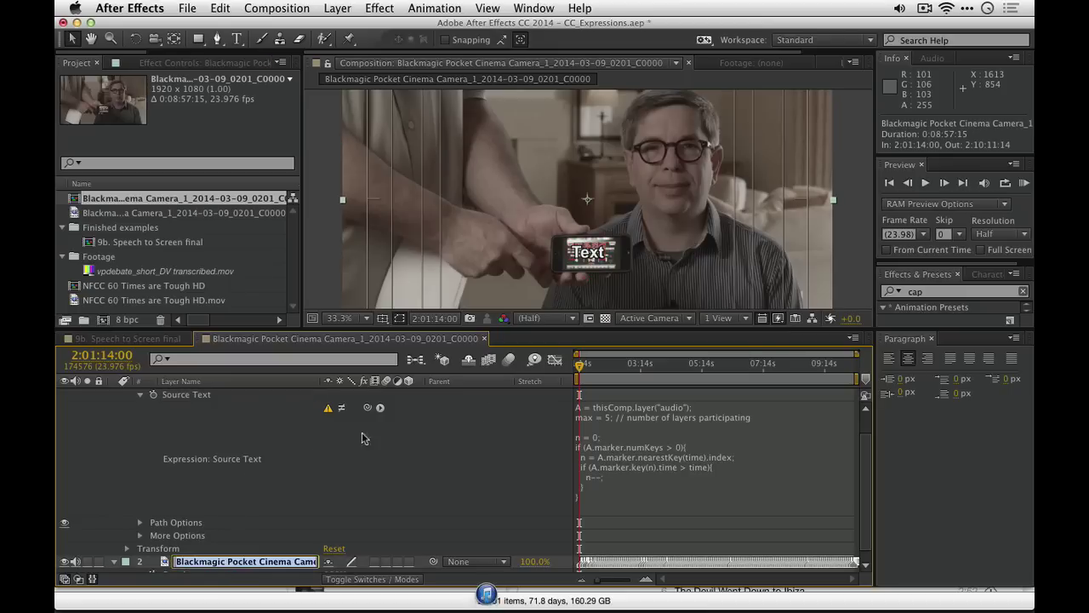
# Replace 'audio' in the Source Text expression's layer reference with the footage layer's full name.
pyautogui.click(635, 416)
pyautogui.click(634, 416)
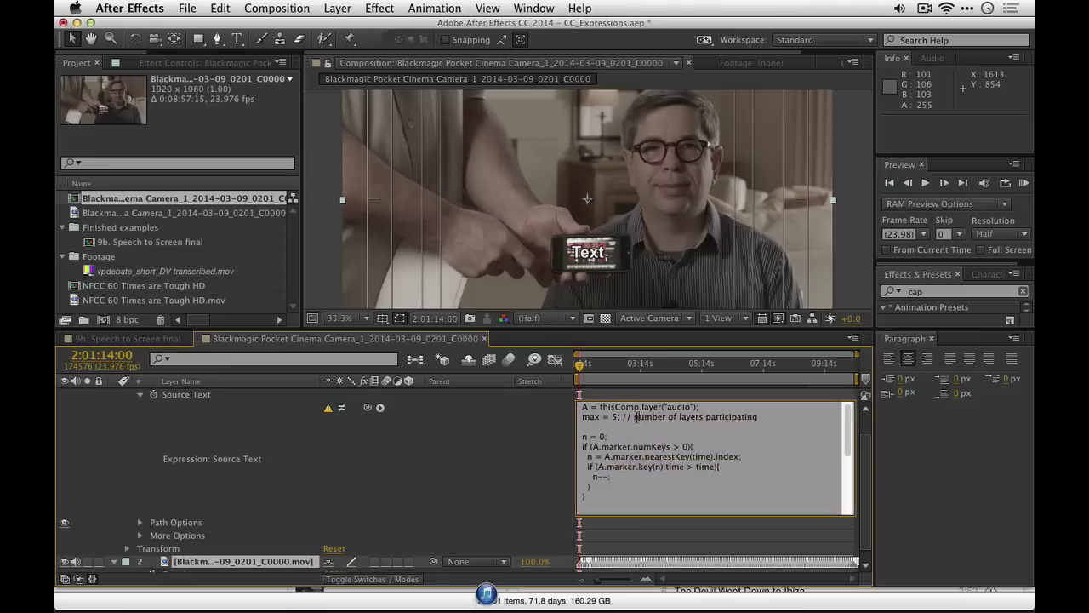
pyautogui.moveTo(668, 407); pyautogui.dragTo(688, 407)
pyautogui.press('super+v')
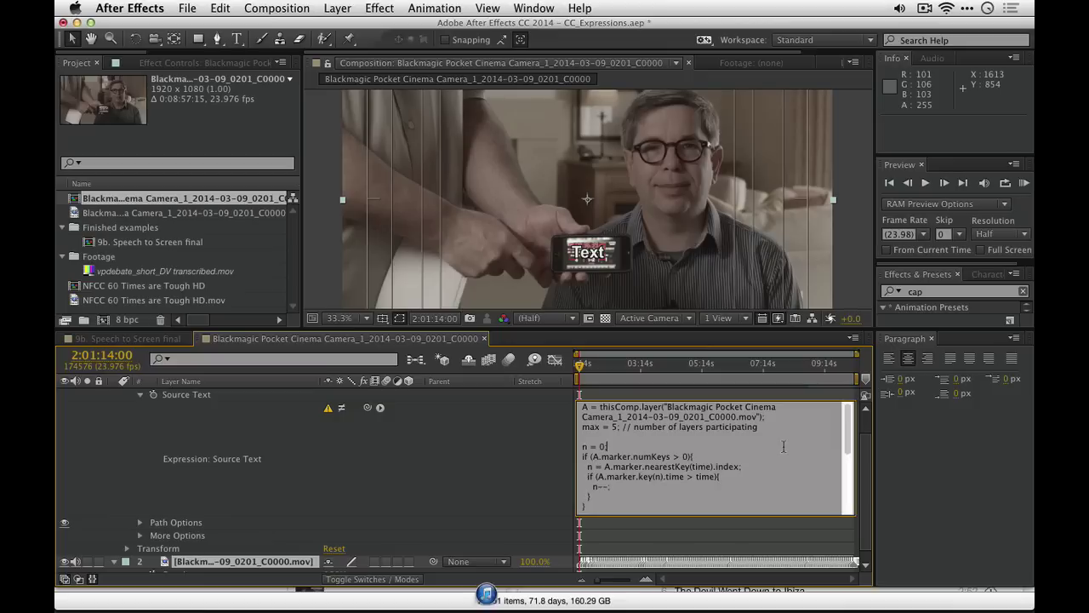
pyautogui.click(451, 432)
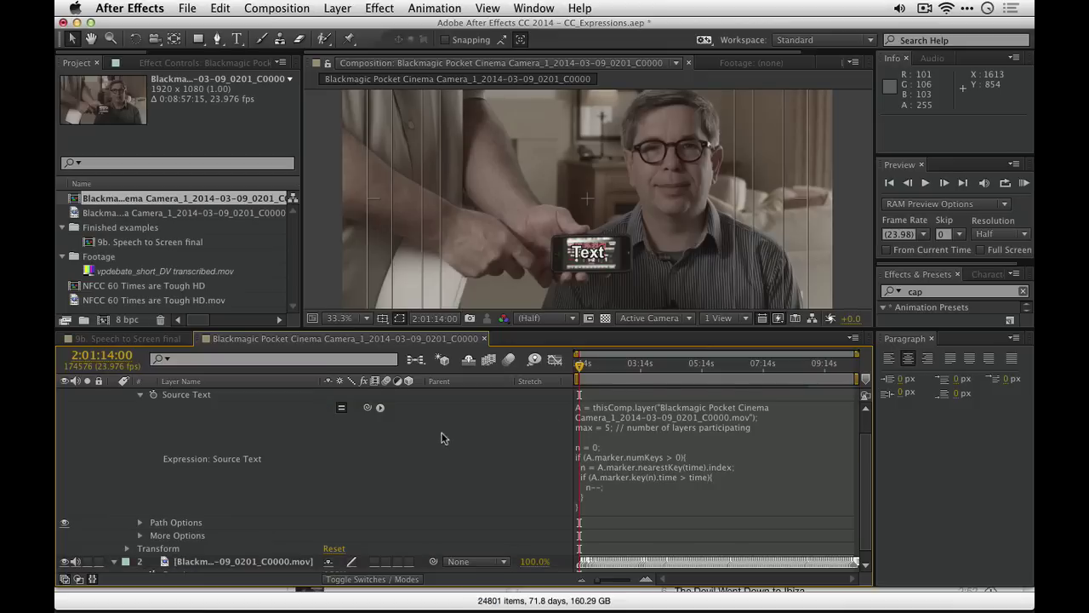
# Select the Source Text property, zoom the composition view to 16.7% then 50%, and reopen the expression.
pyautogui.click(229, 396)
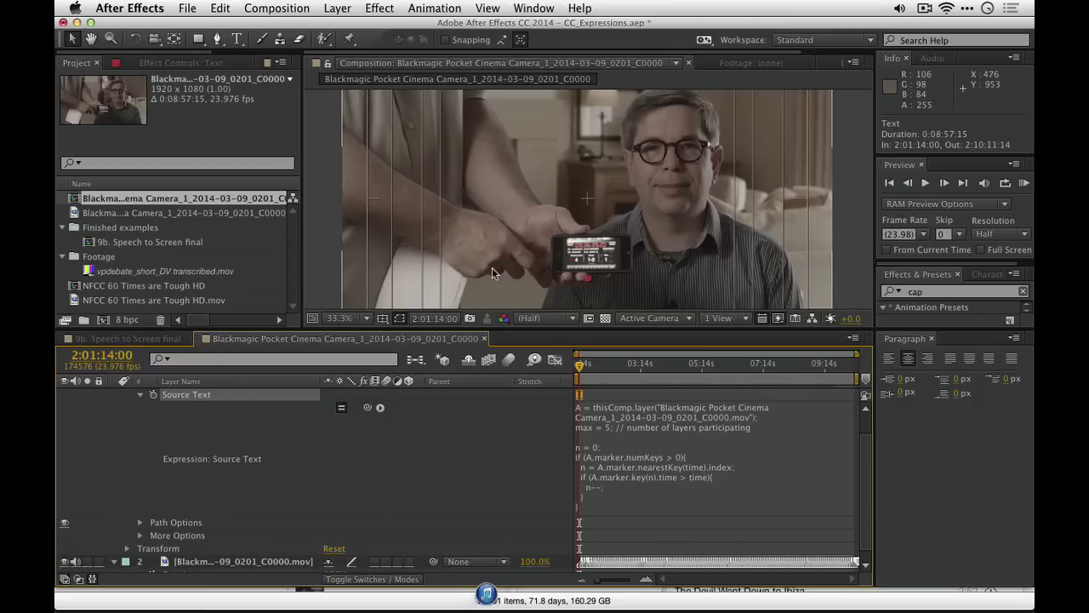
pyautogui.press(',')
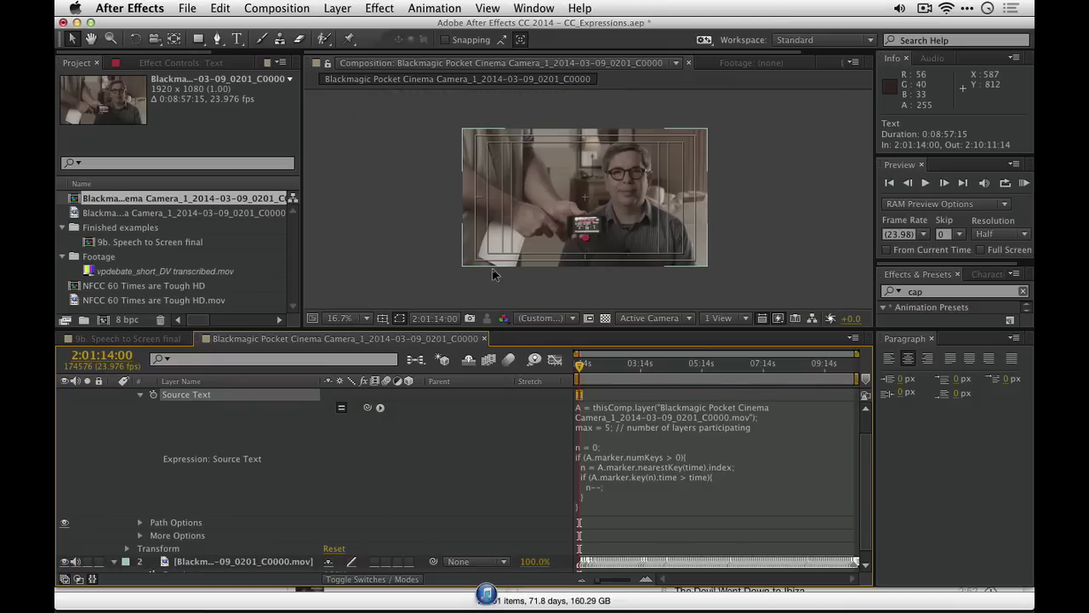
pyautogui.press('.')
pyautogui.press('.')
pyautogui.press('.')
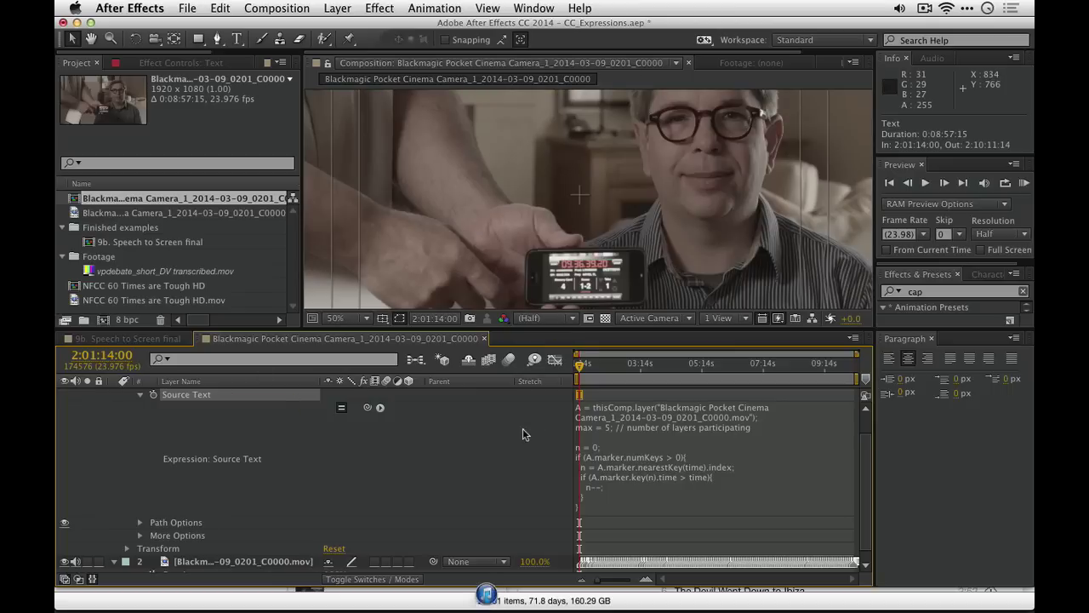
pyautogui.click(607, 432)
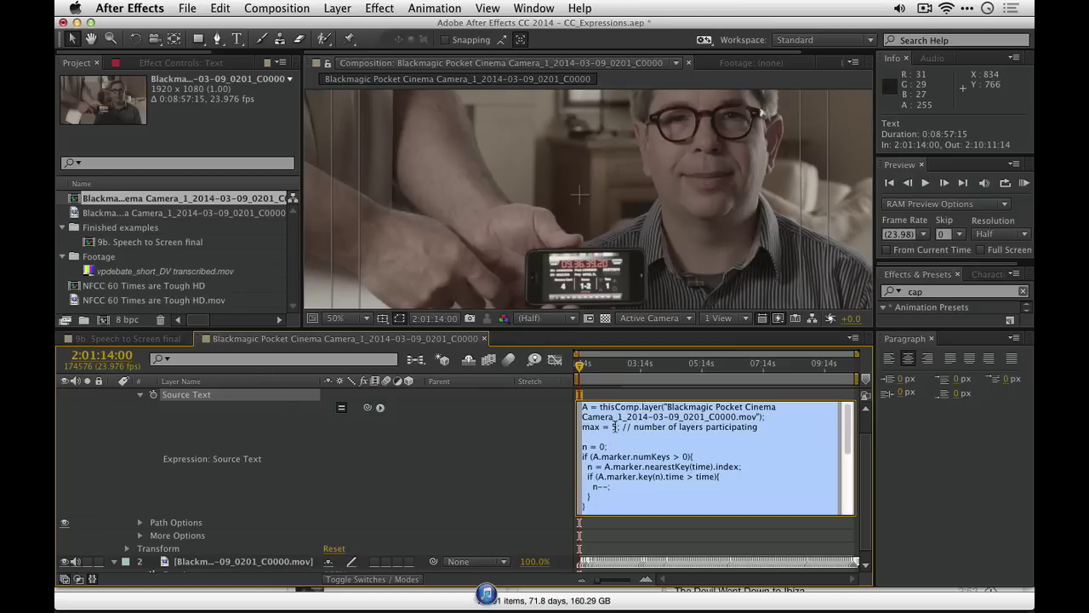
# Change the expression's max value from 5 to 12.
pyautogui.press('BackSpace')
pyautogui.write('12')
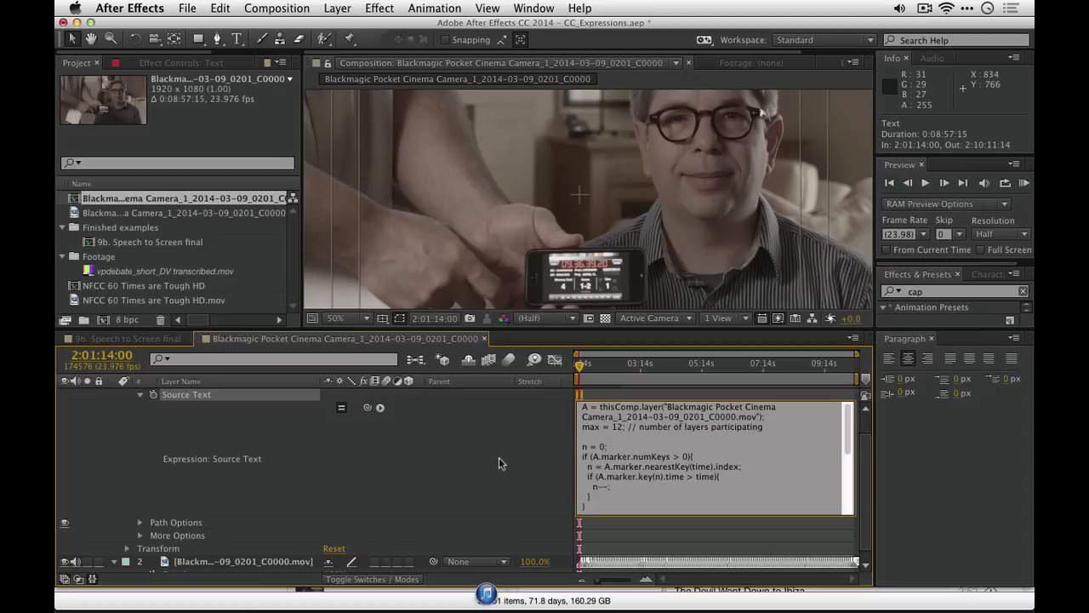
pyautogui.click(480, 466)
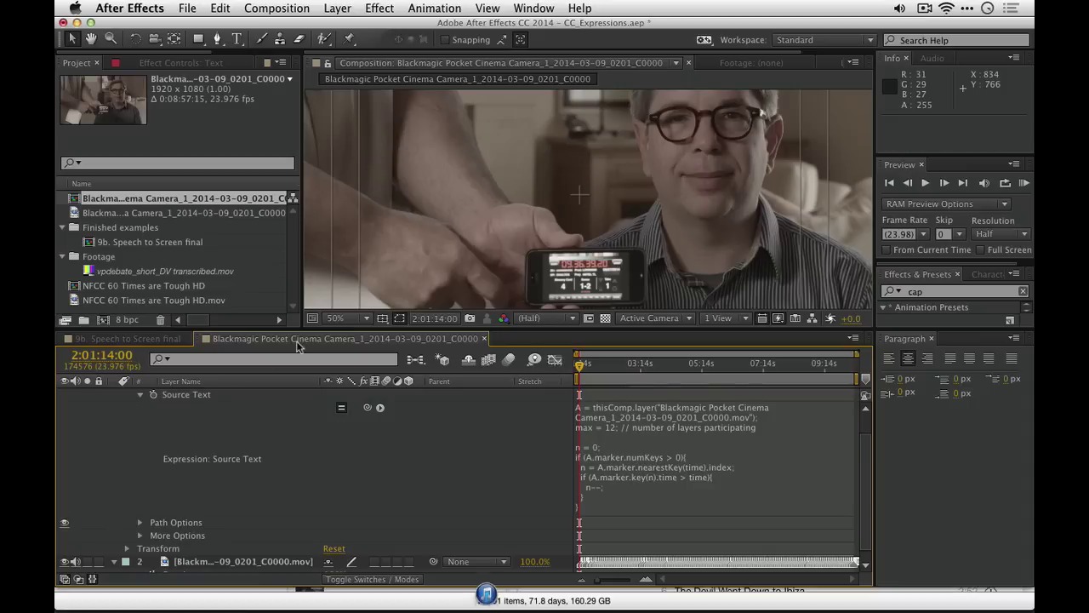
# Enlarge the composition view, move to a caption frame, and nudge the caption text down.
pyautogui.moveTo(293, 337); pyautogui.dragTo(296, 428)
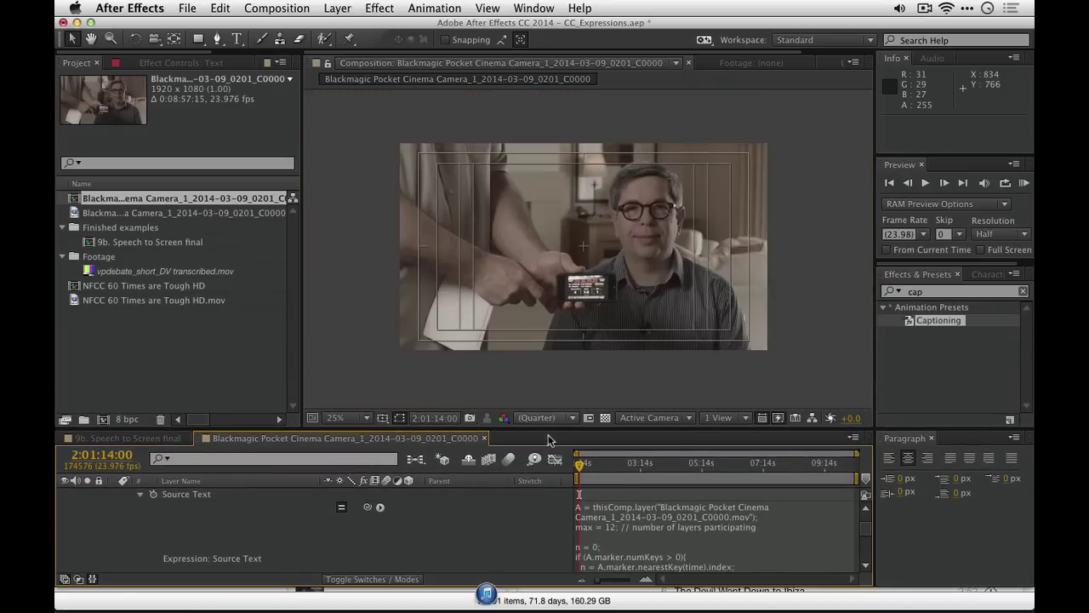
pyautogui.moveTo(580, 467); pyautogui.dragTo(600, 470)
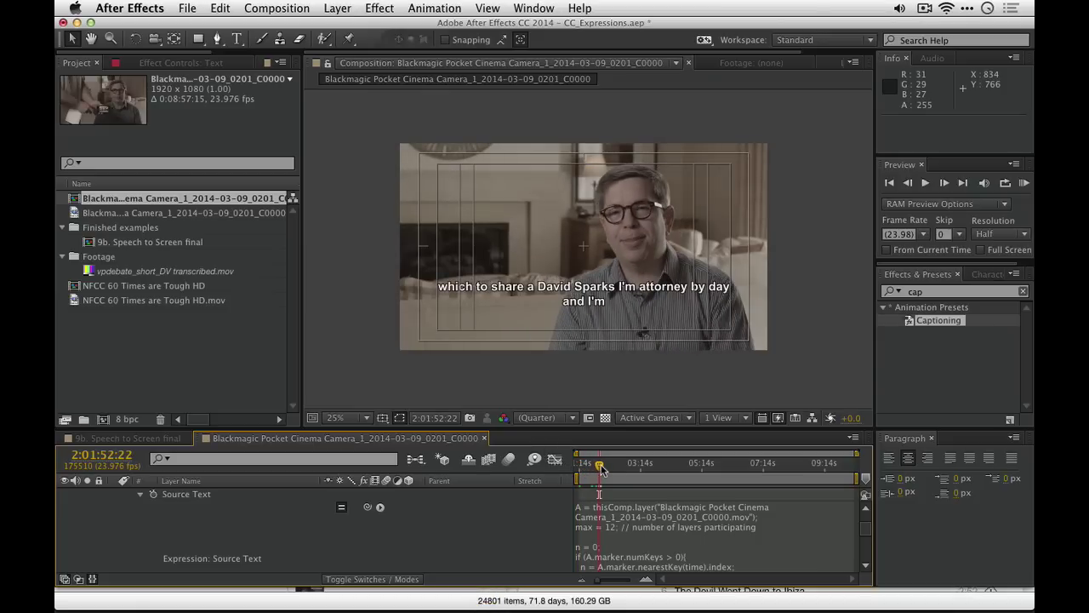
pyautogui.click(573, 308)
pyautogui.hotkey('shift', 'Down')
pyautogui.hotkey('shift', 'Down')
pyautogui.hotkey('shift', 'Down')
pyautogui.hotkey('shift', 'Down')
pyautogui.hotkey('shift', 'Down')
pyautogui.hotkey('shift', 'Down')
pyautogui.hotkey('shift', 'Down')
pyautogui.hotkey('shift', 'Down')
pyautogui.hotkey('shift', 'Down')
pyautogui.hotkey('shift', 'Down')
pyautogui.hotkey('shift', 'Down')
pyautogui.hotkey('shift', 'Down')
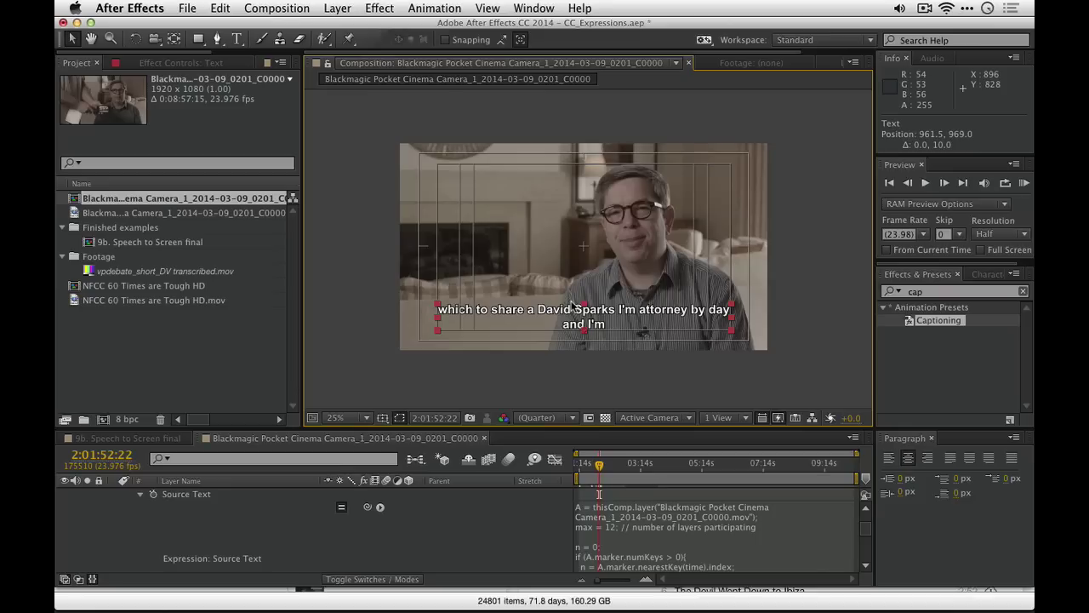
# Preview the captioned clip, then set the work area to start at 2:01:40:23.
pyautogui.click(1025, 184)
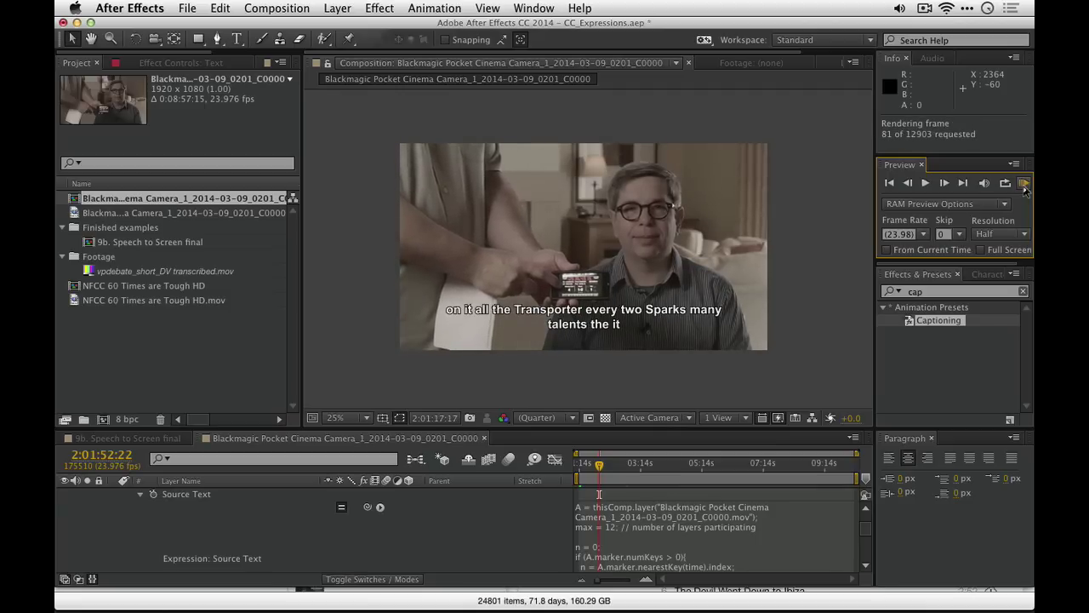
pyautogui.click(1024, 184)
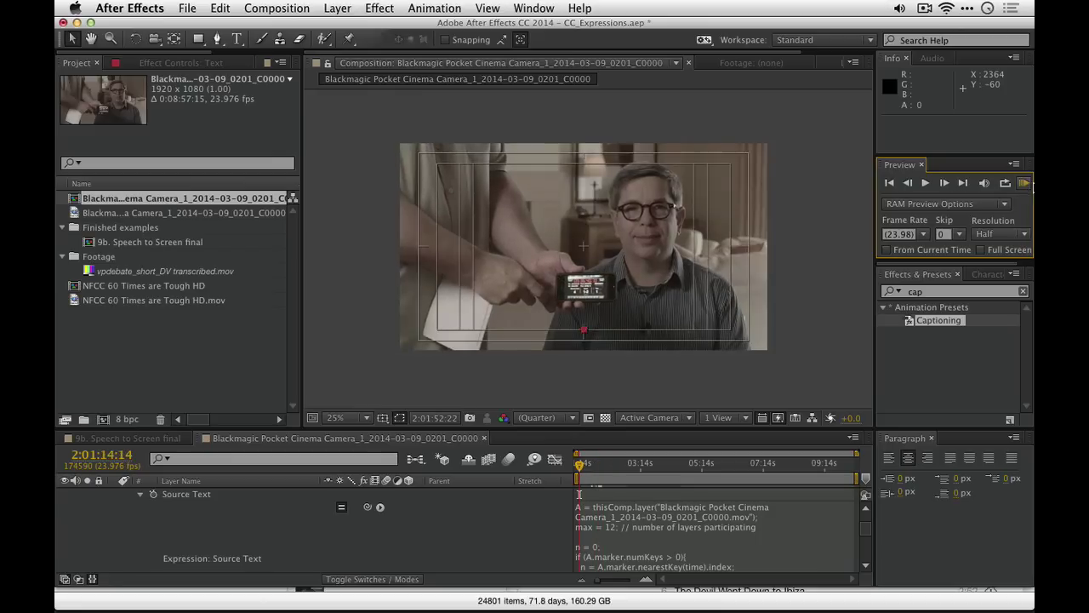
pyautogui.click(593, 471)
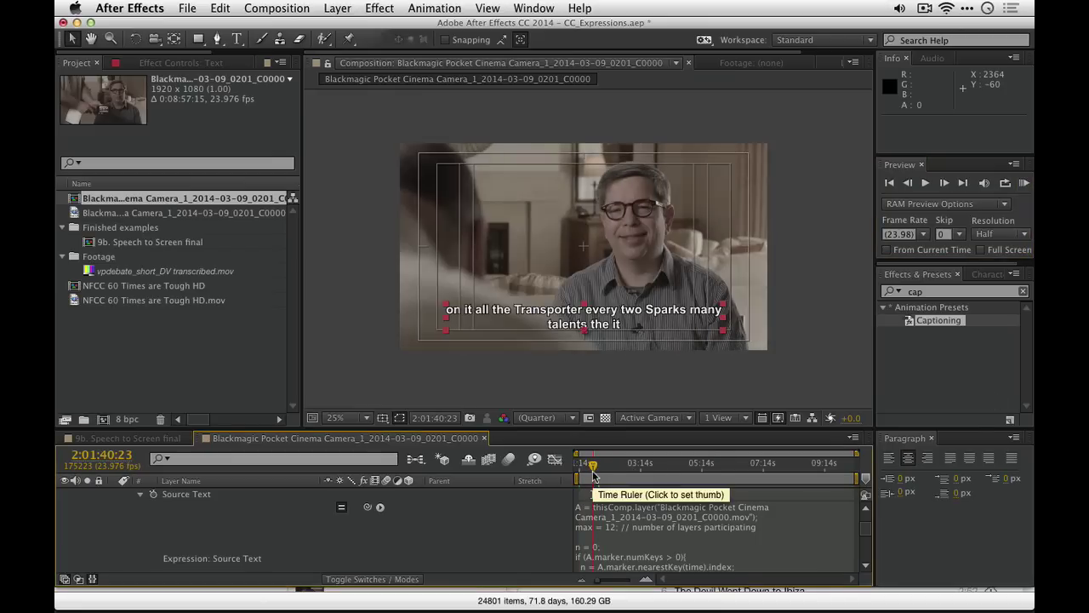
pyautogui.moveTo(577, 470); pyautogui.dragTo(591, 471)
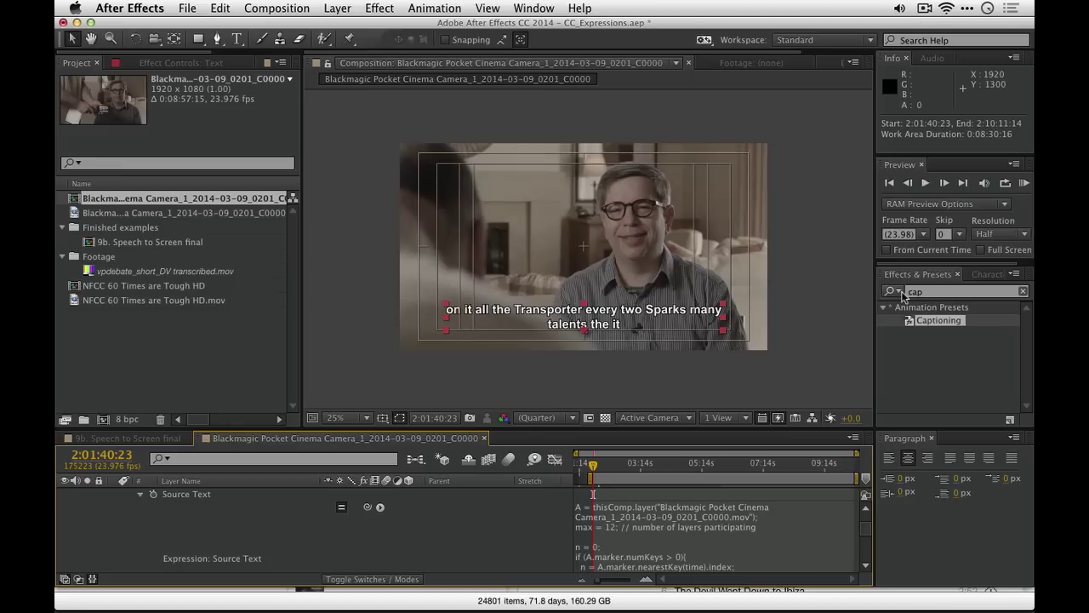
# Collapse the Text layer and add a footage-layer marker at 2:02:10:22, checking the caption at 2:02:11:06.
pyautogui.click(189, 538)
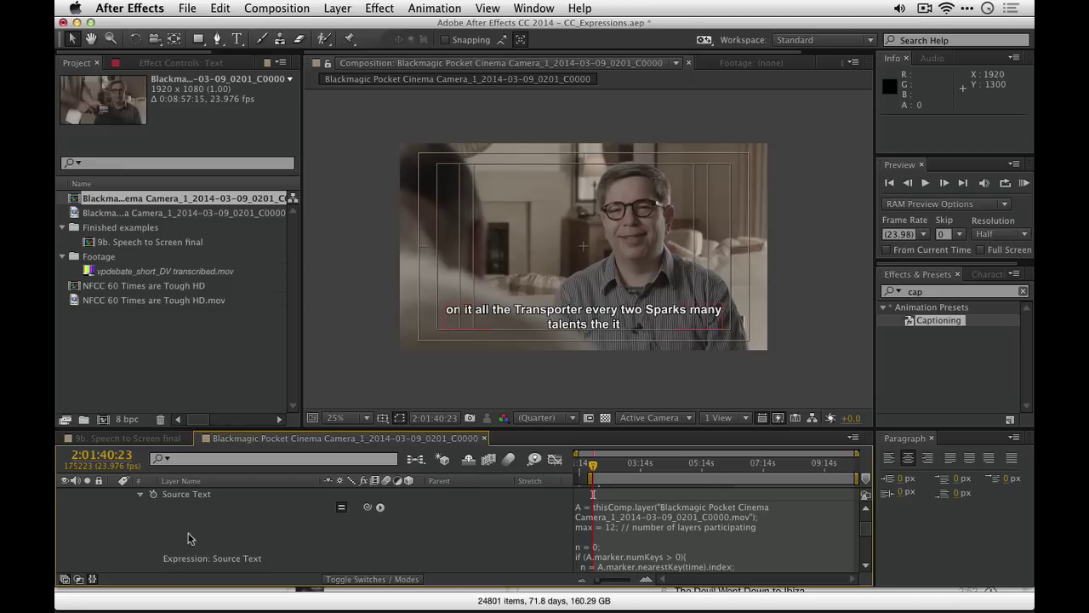
pyautogui.scroll(2, 189, 538)
pyautogui.click(112, 496)
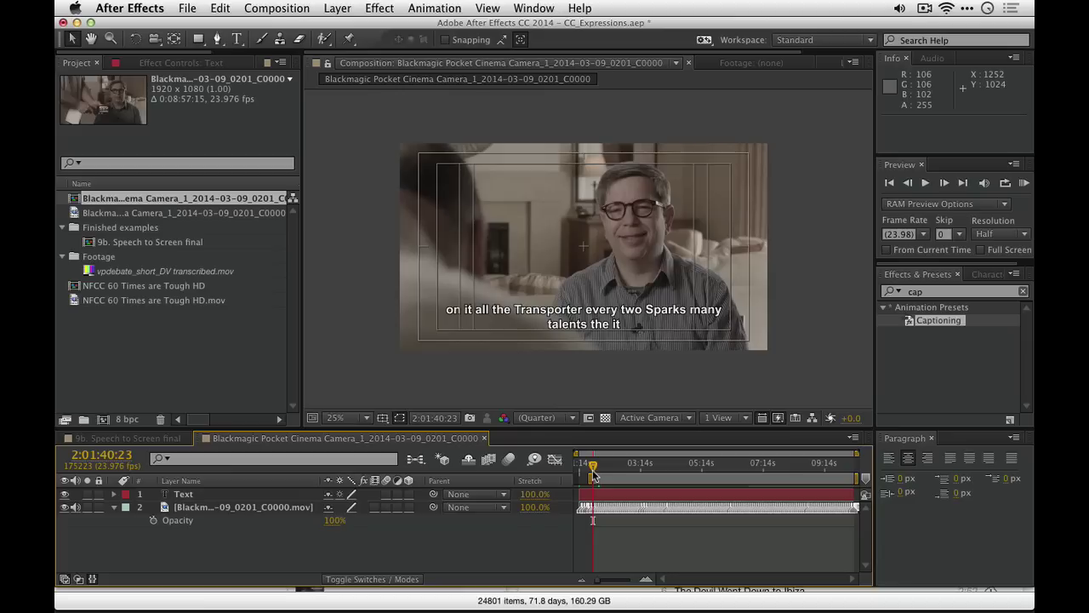
pyautogui.click(607, 475)
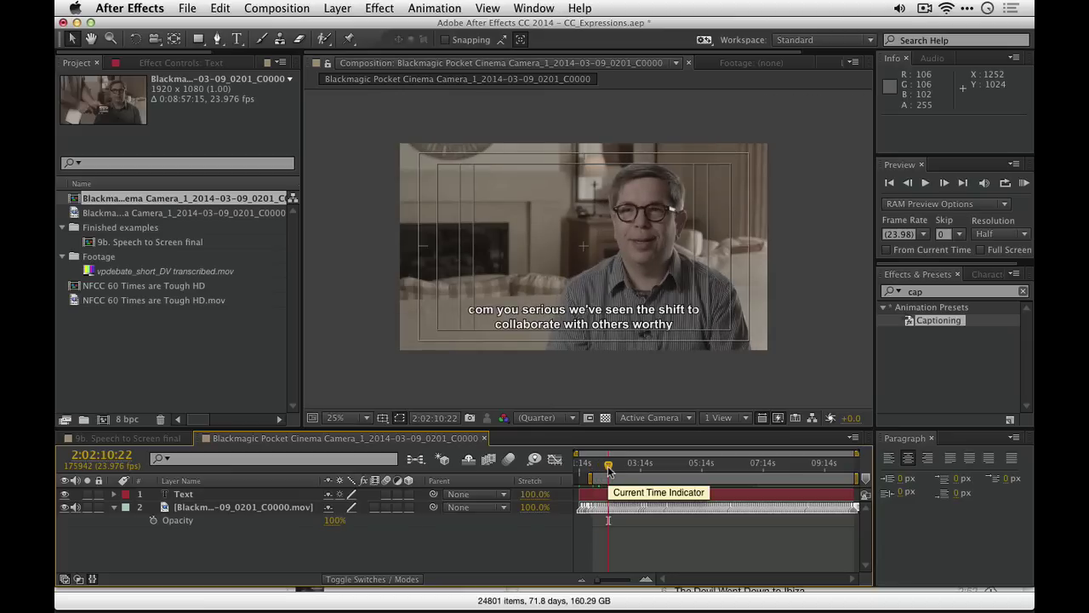
pyautogui.press('=')
pyautogui.press('=')
pyautogui.press('=')
pyautogui.press('=')
pyautogui.press('=')
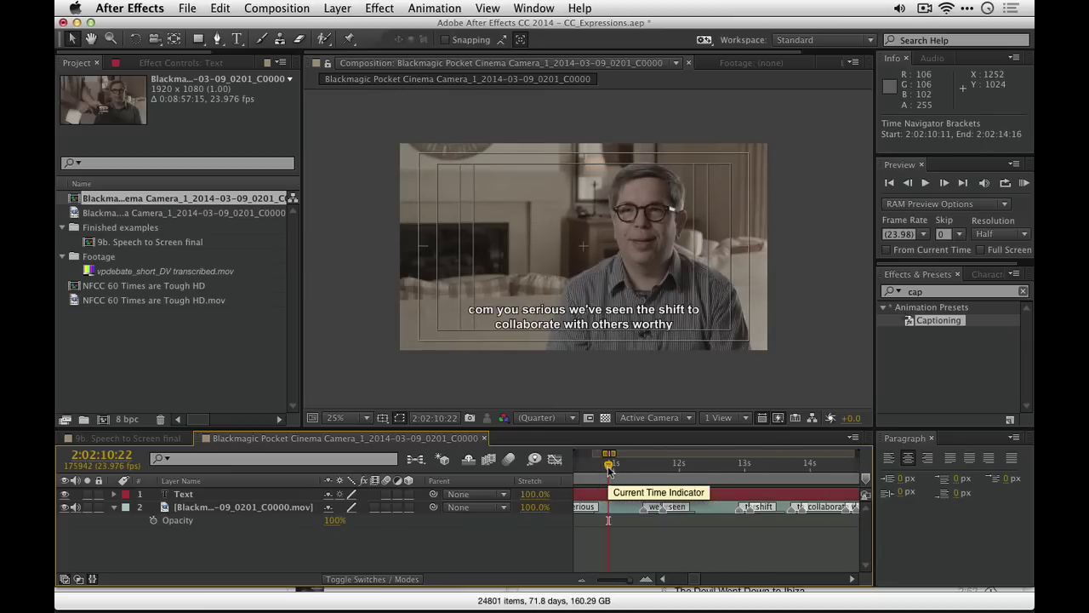
pyautogui.click(283, 508)
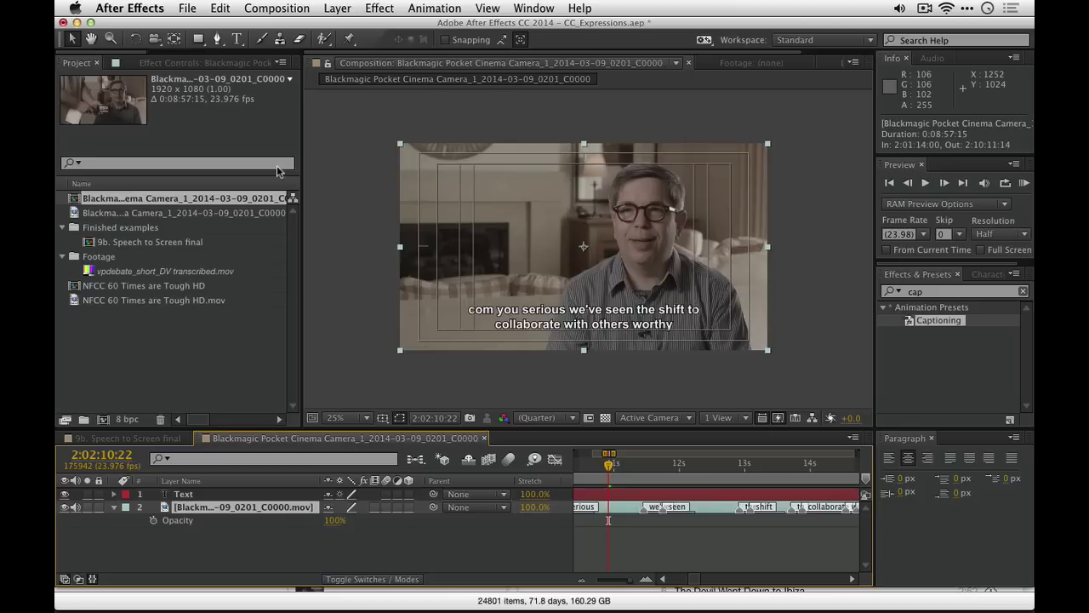
pyautogui.click(336, 8)
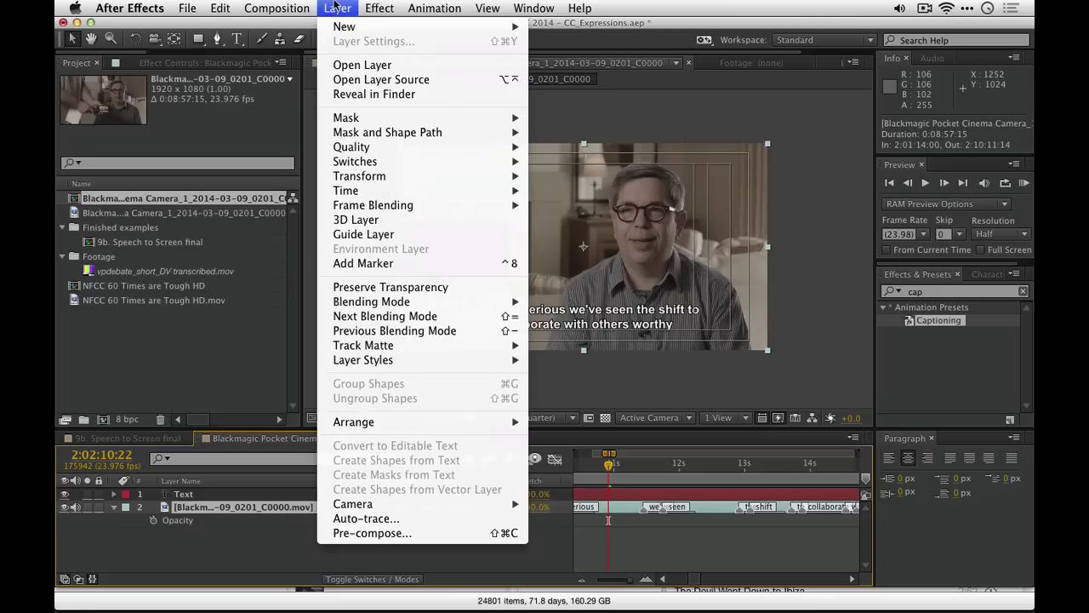
pyautogui.click(376, 264)
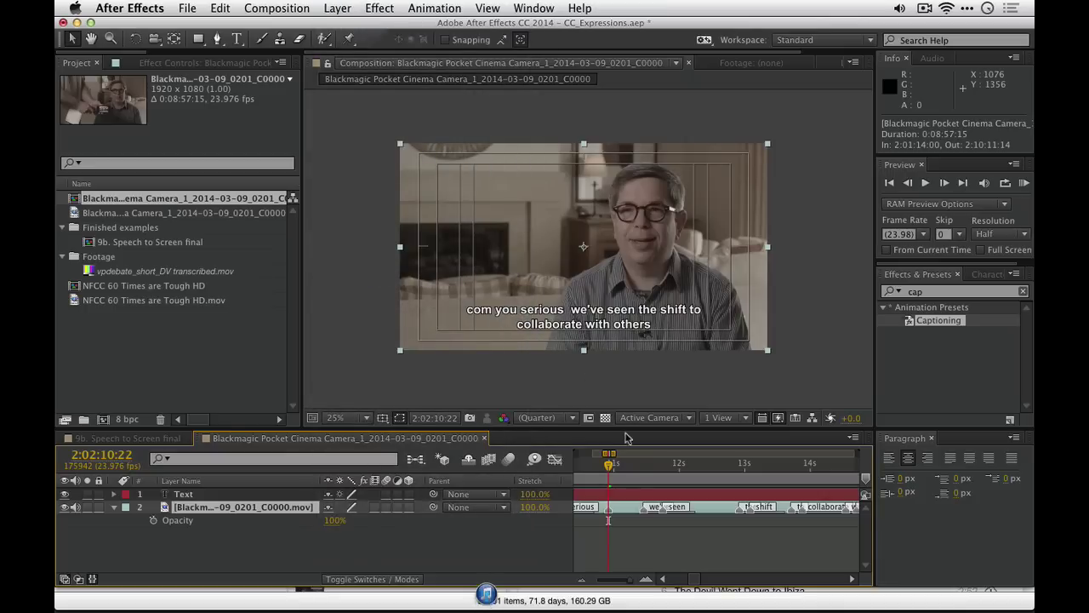
pyautogui.click(630, 467)
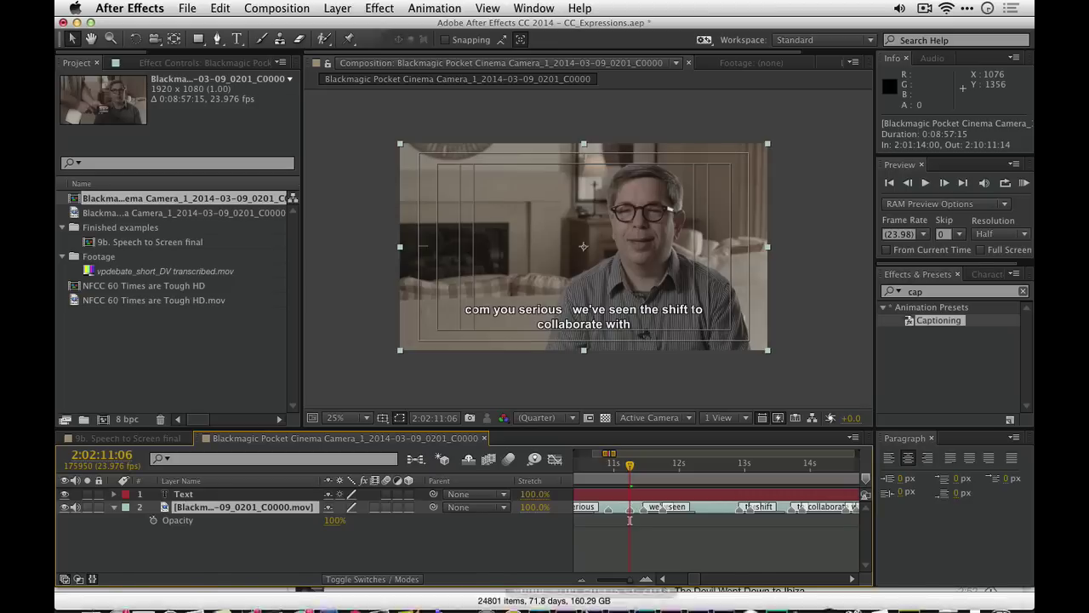
# Open the YouTube home page in a new browser tab and scroll through it.
pyautogui.moveTo(233, 606)
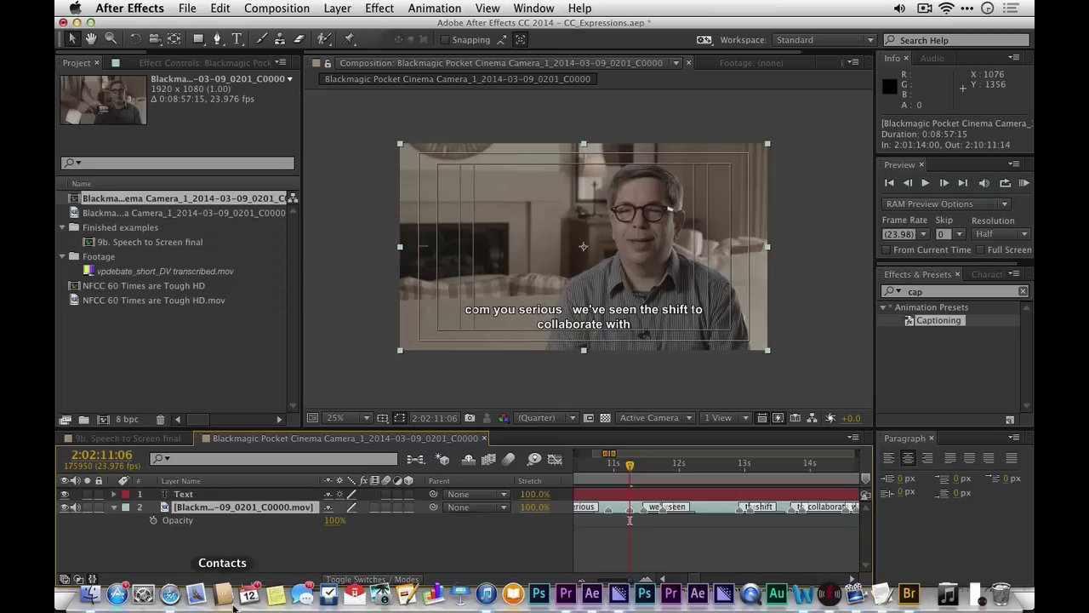
pyautogui.click(170, 594)
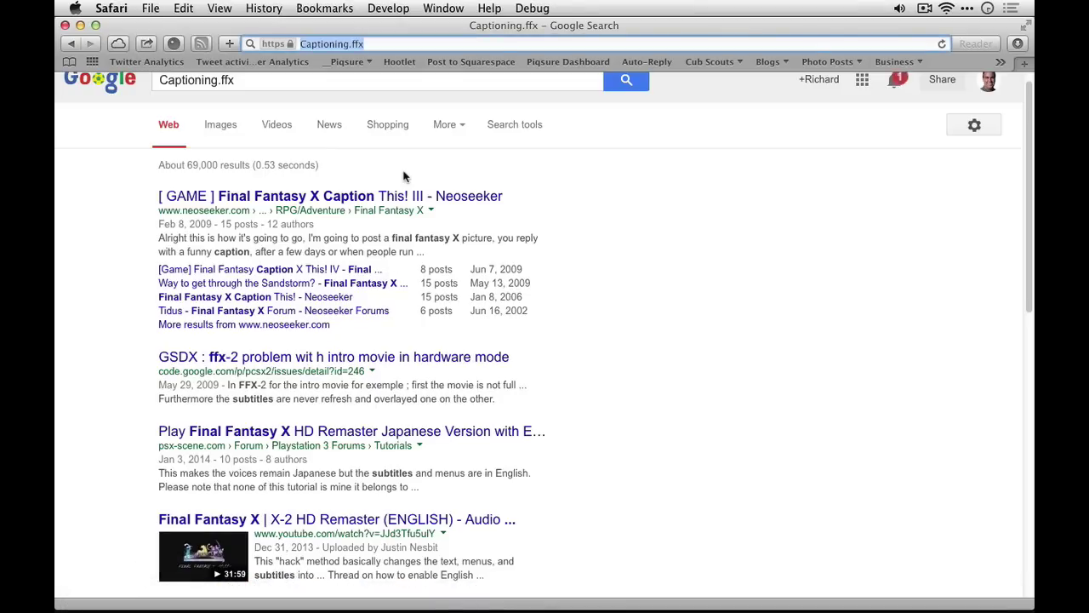
pyautogui.press('super+t')
pyautogui.write('youtube.com')
pyautogui.press('Return')
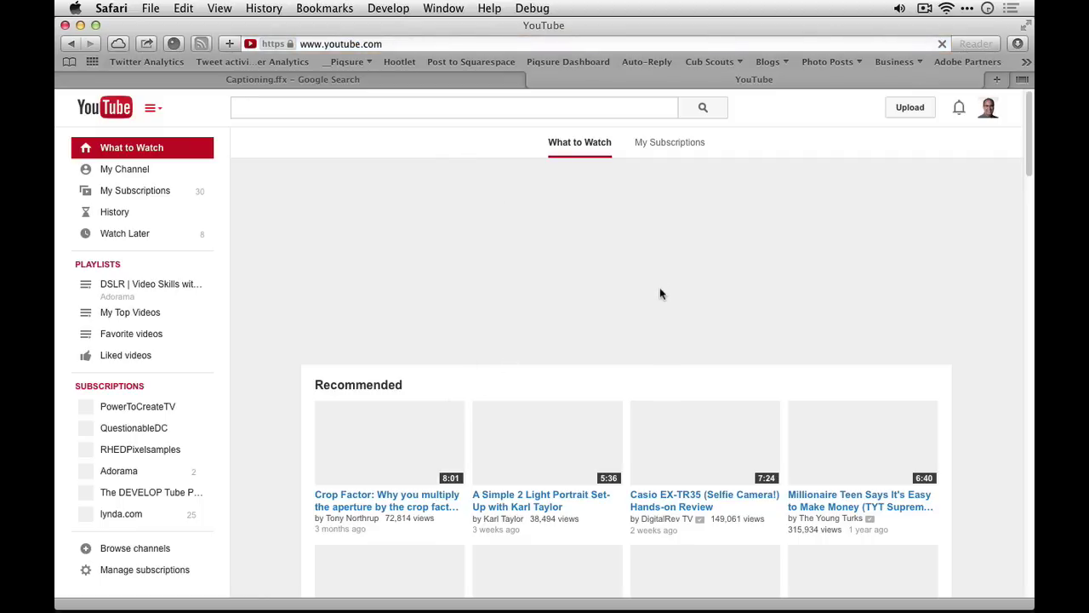
pyautogui.scroll(-5, 732, 331)
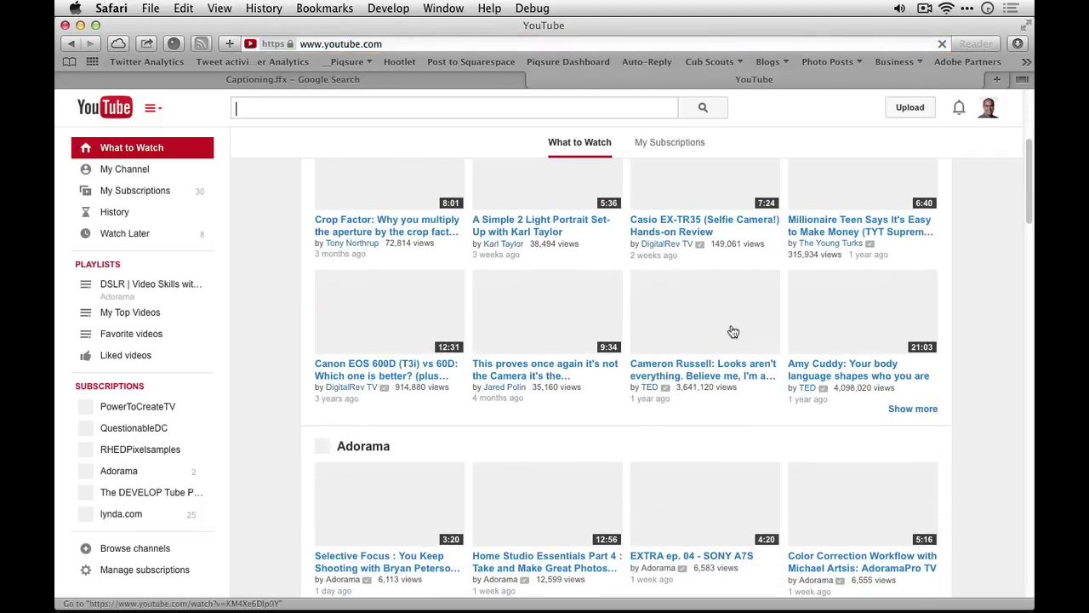
pyautogui.scroll(-12, 732, 331)
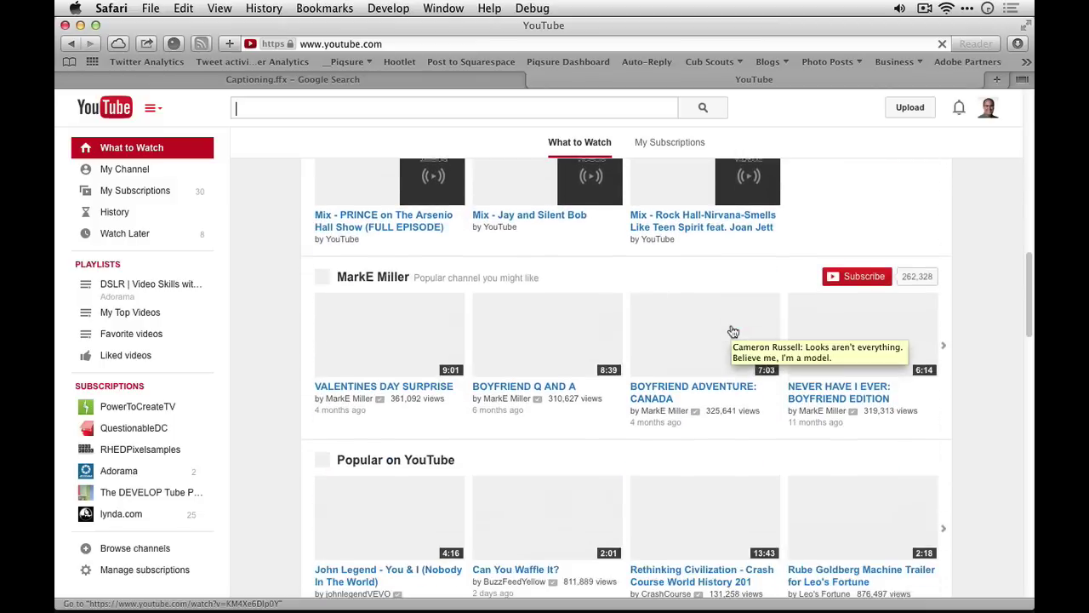
pyautogui.scroll(-4, 732, 331)
pyautogui.scroll(20, 731, 331)
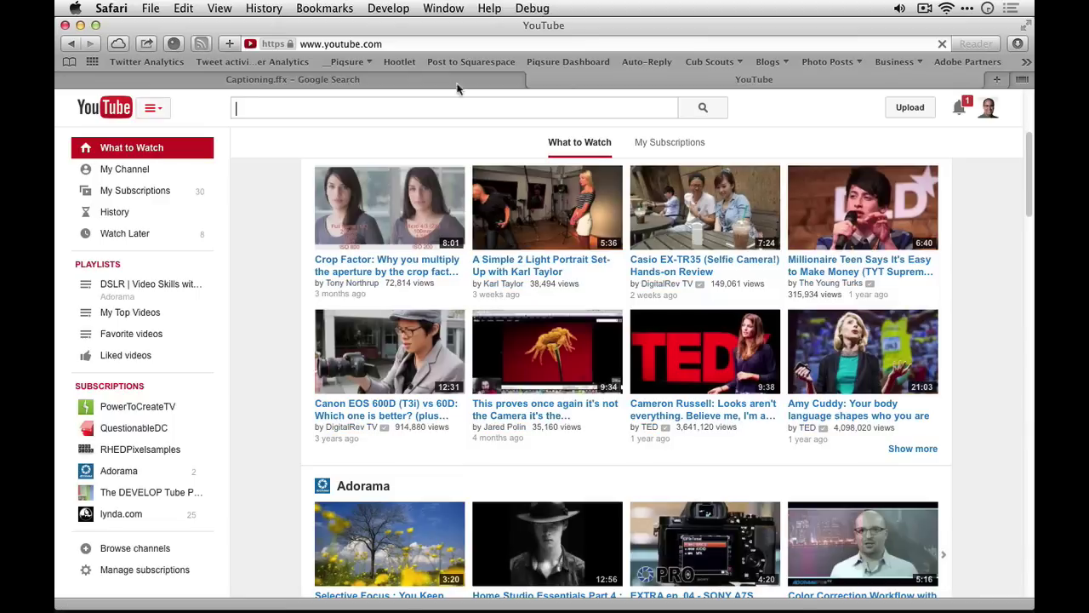
# Append 'lynda' to the YouTube address and scroll down to the channel's Uploads.
pyautogui.click(407, 47)
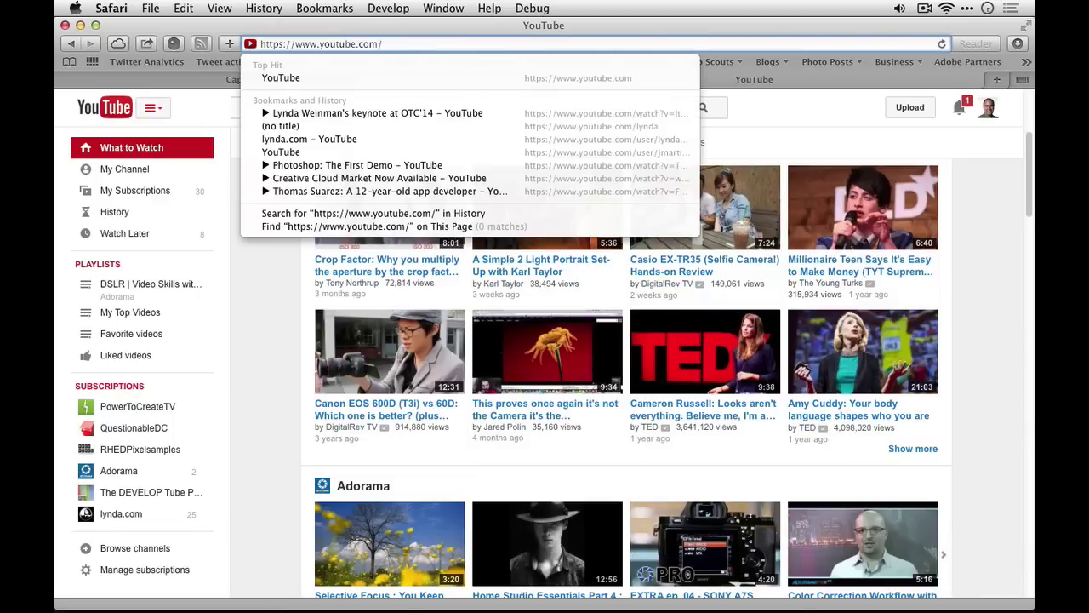
pyautogui.write('lynda')
pyautogui.press('Return')
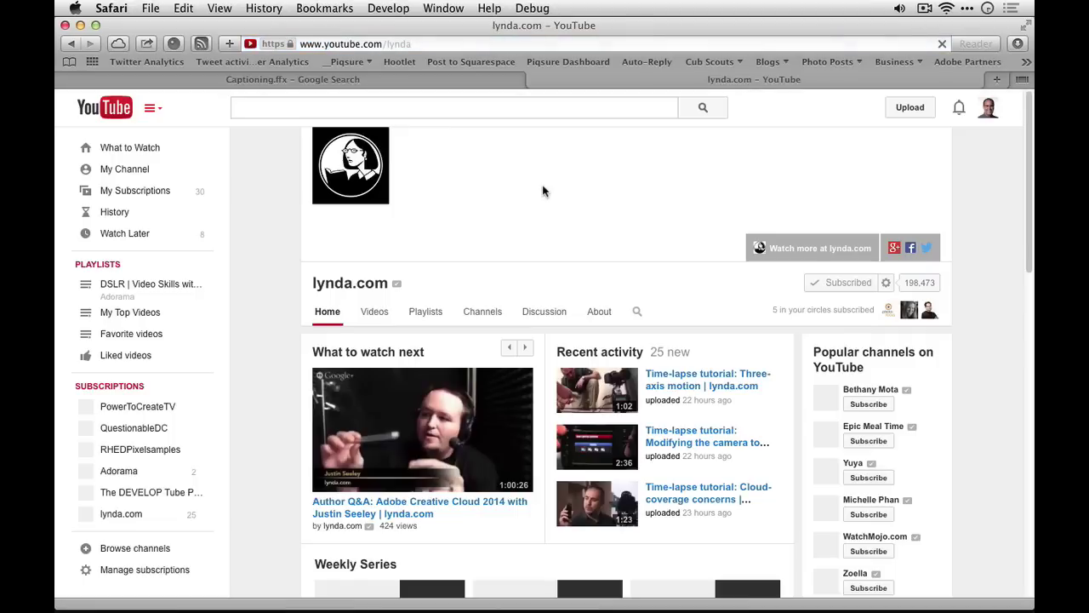
pyautogui.scroll(-5, 543, 191)
pyautogui.scroll(-8, 542, 190)
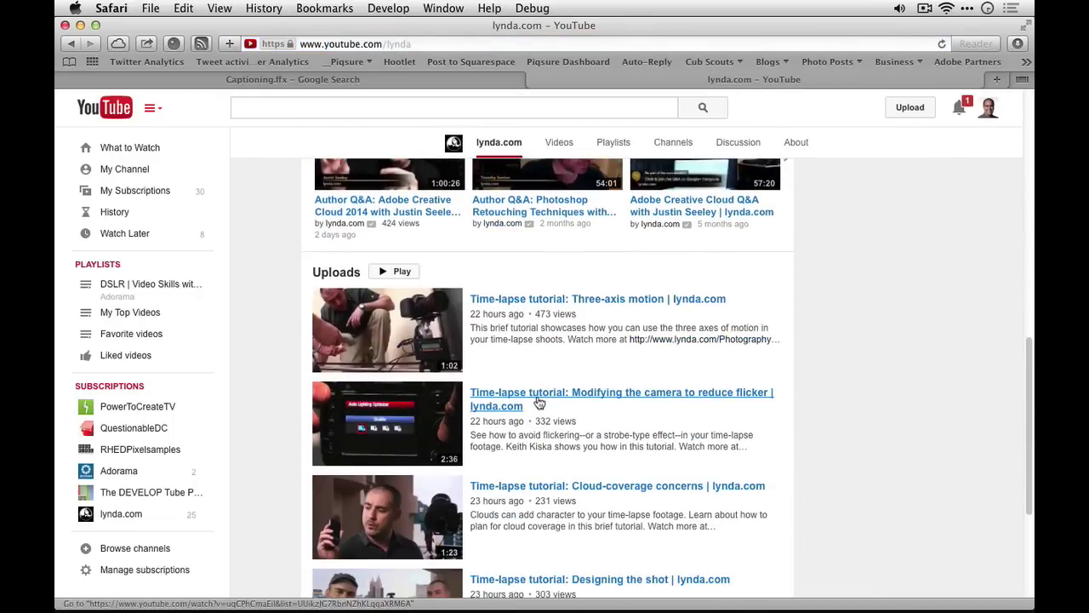
pyautogui.scroll(-5, 539, 404)
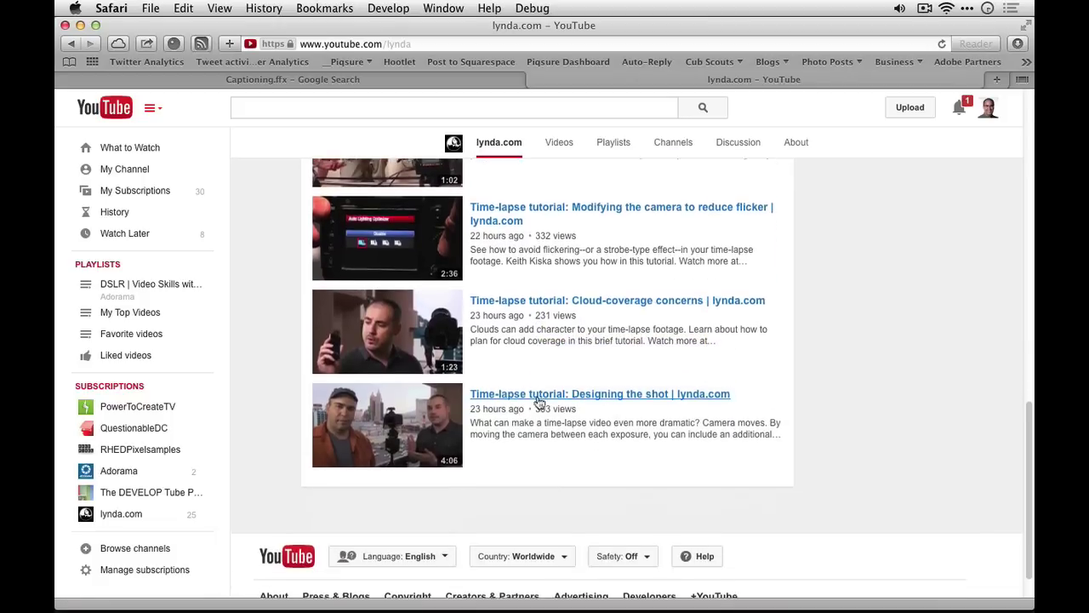
# Open the Designing the shot video, mute it, and jump to 0:19.
pyautogui.click(526, 386)
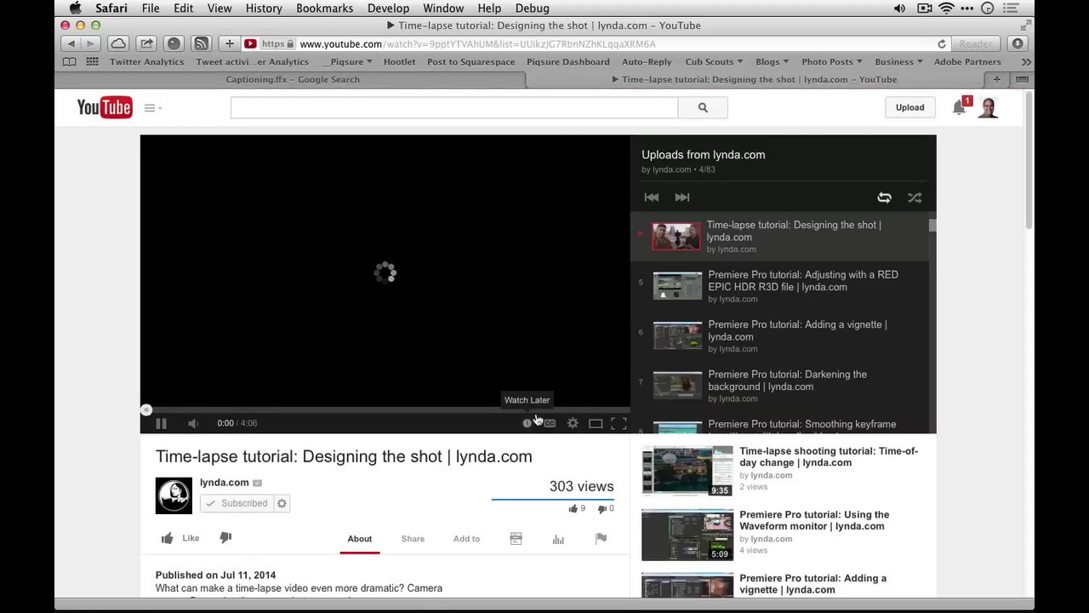
pyautogui.moveTo(226, 434)
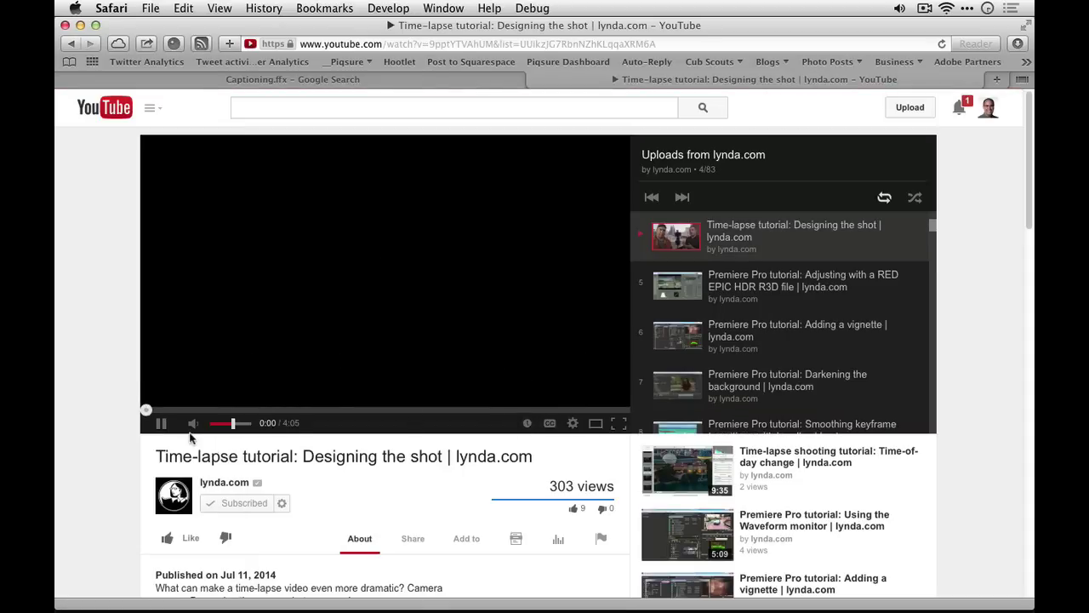
pyautogui.click(194, 423)
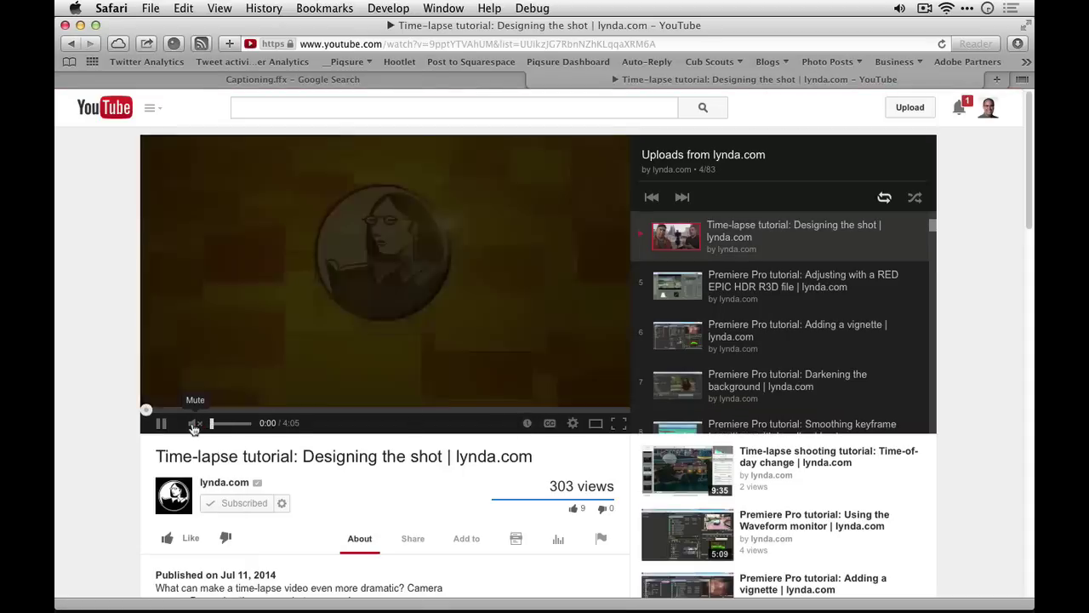
pyautogui.click(180, 410)
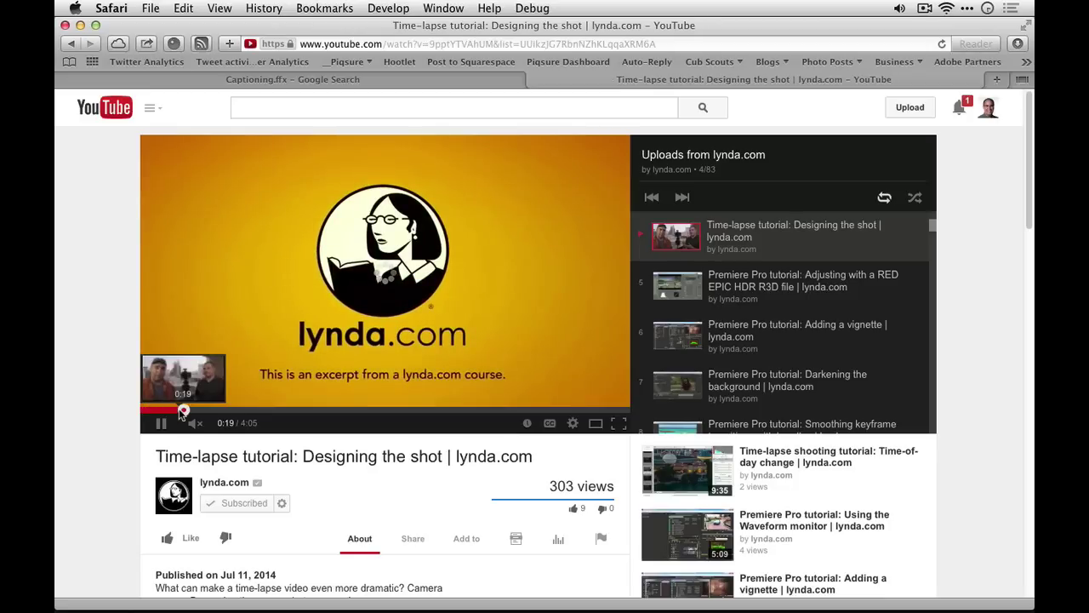
# Turn captions on and briefly view the caption appearance options.
pyautogui.click(553, 424)
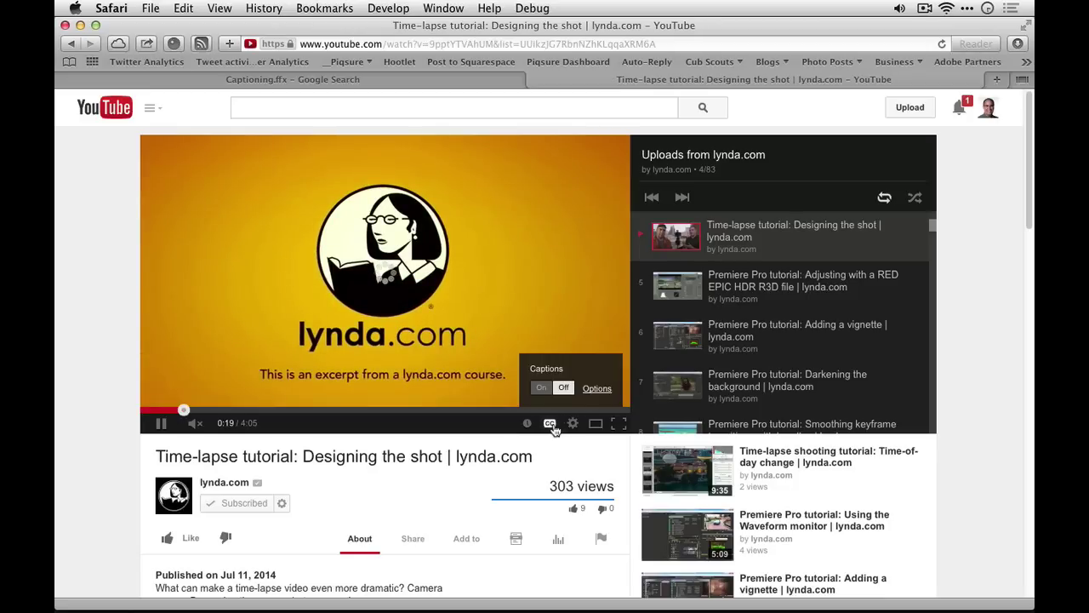
pyautogui.click(545, 388)
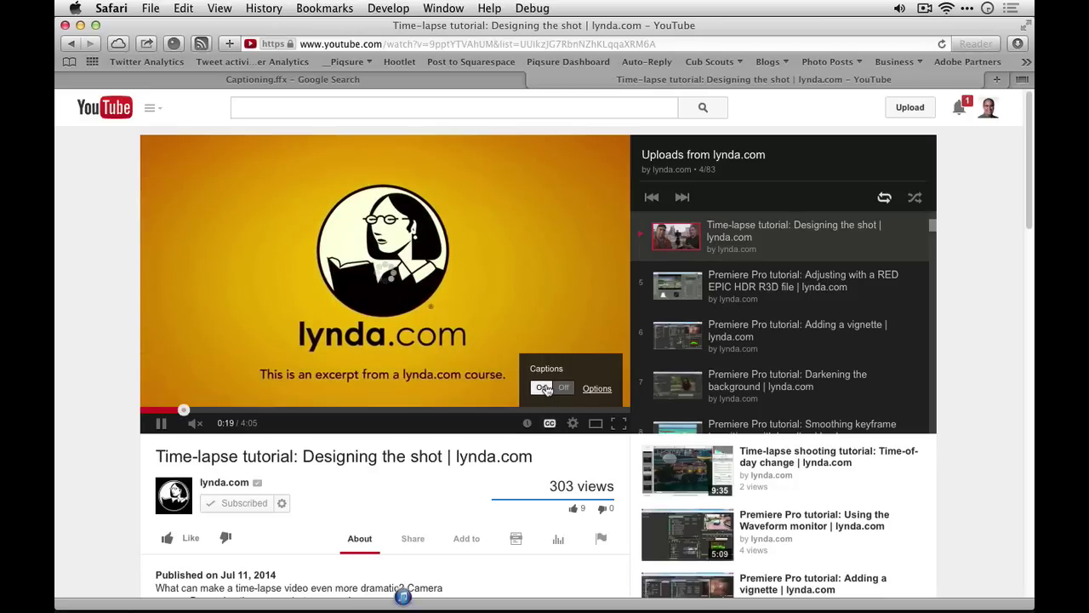
pyautogui.click(598, 388)
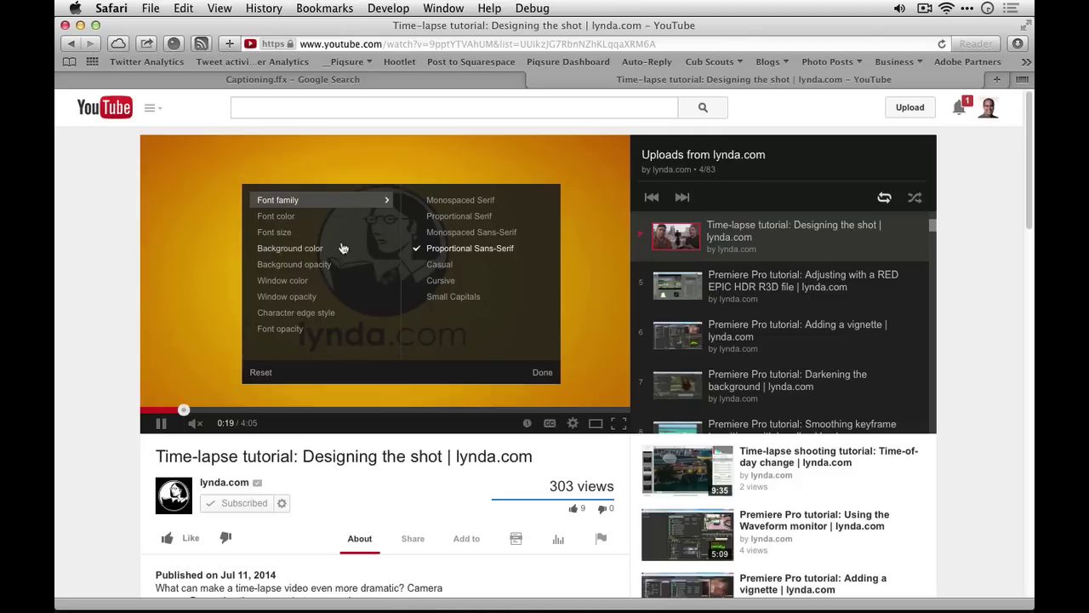
pyautogui.click(540, 371)
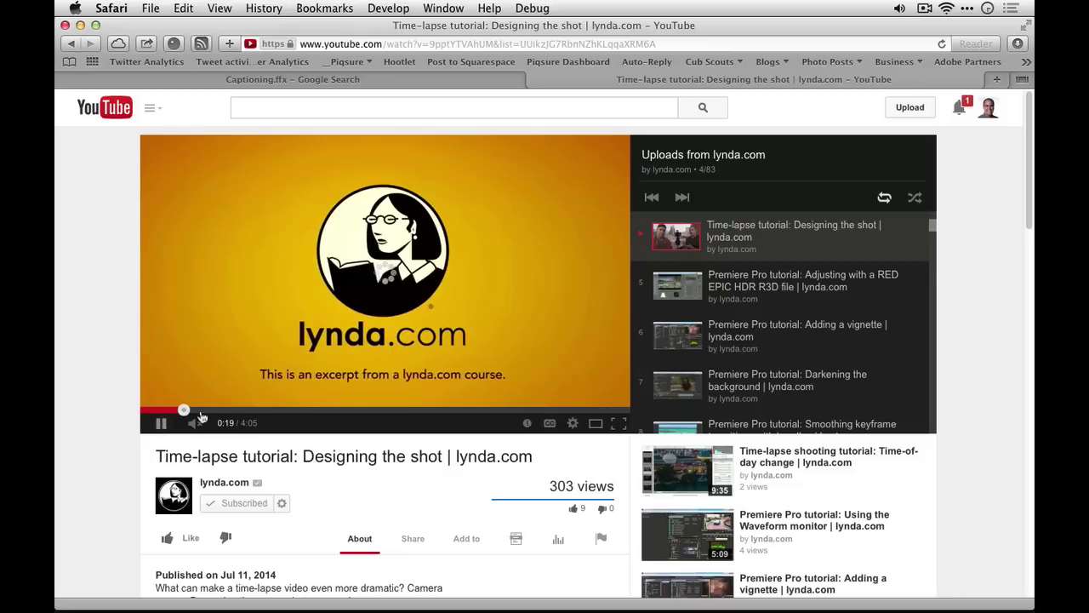
pyautogui.scroll(-3, 328, 481)
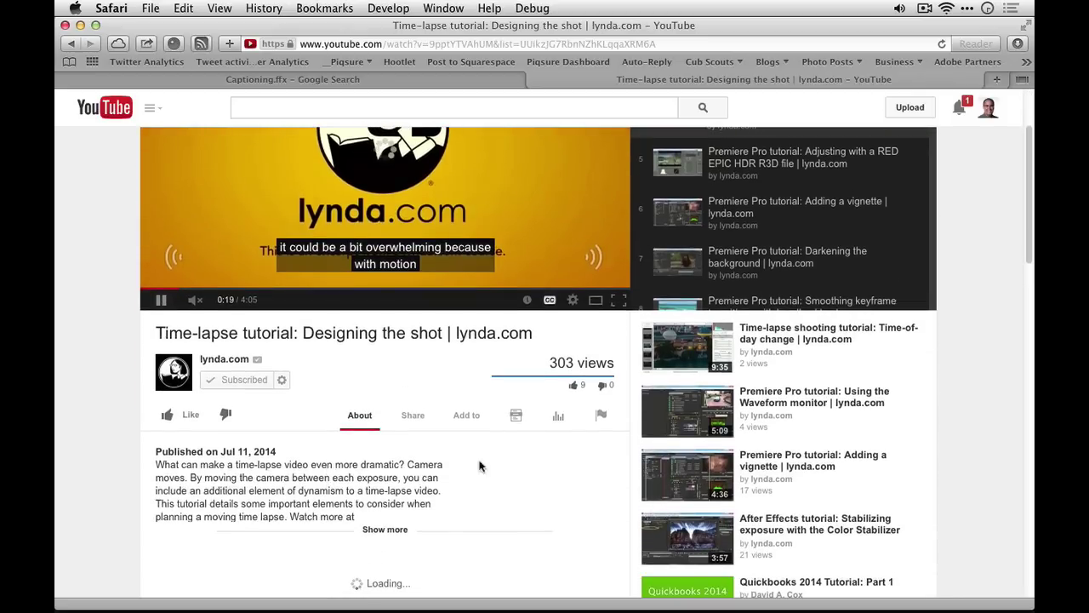
# Show the transcript, seek to the 0:35, 0:17 and 0:14 lines, and keep English (Automatic Captions).
pyautogui.click(520, 420)
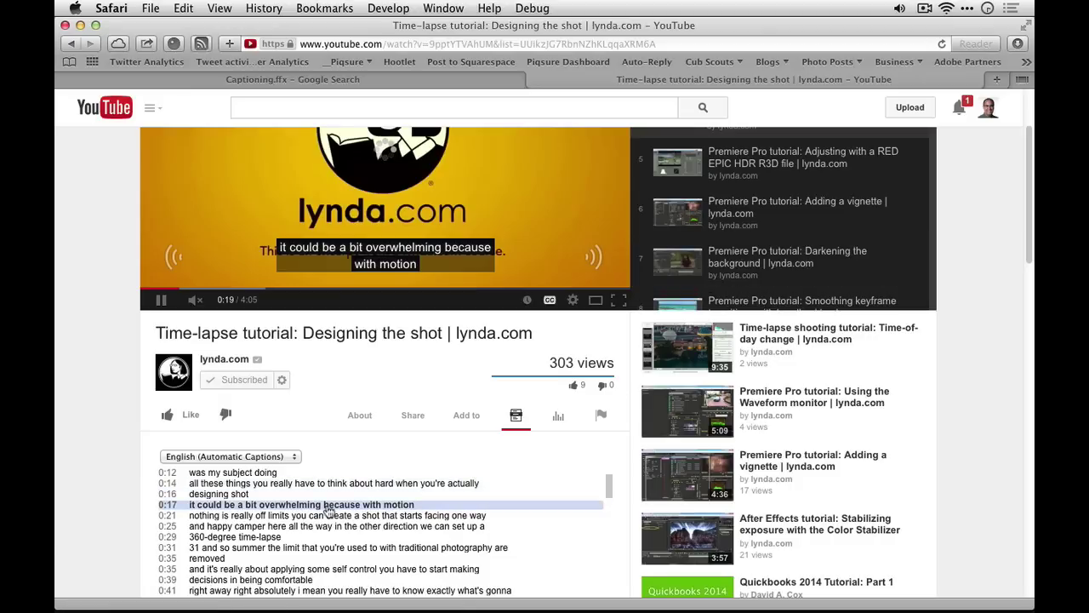
pyautogui.click(313, 559)
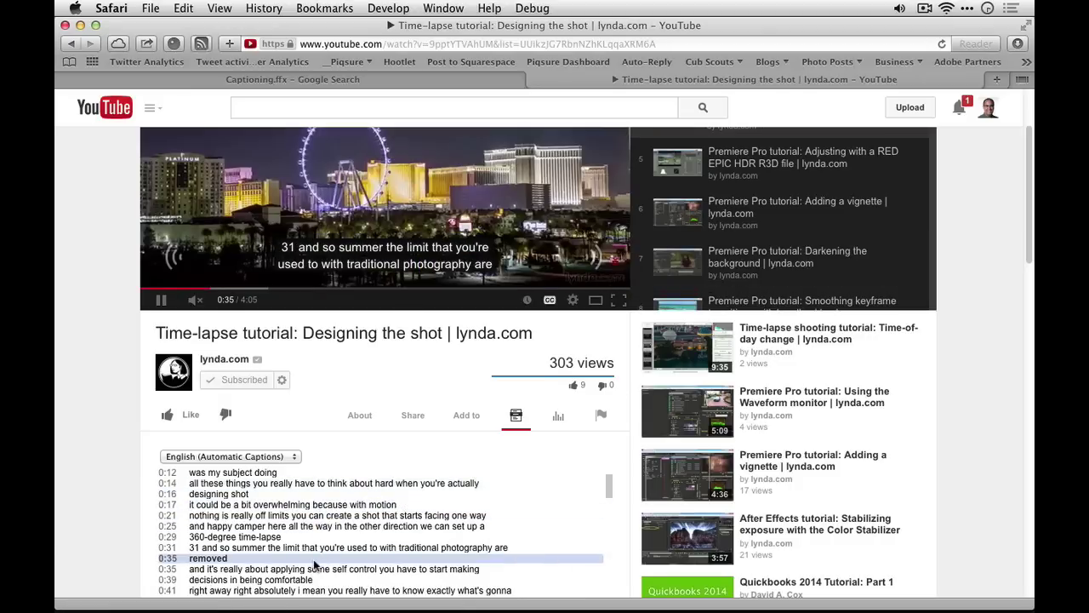
pyautogui.click(302, 508)
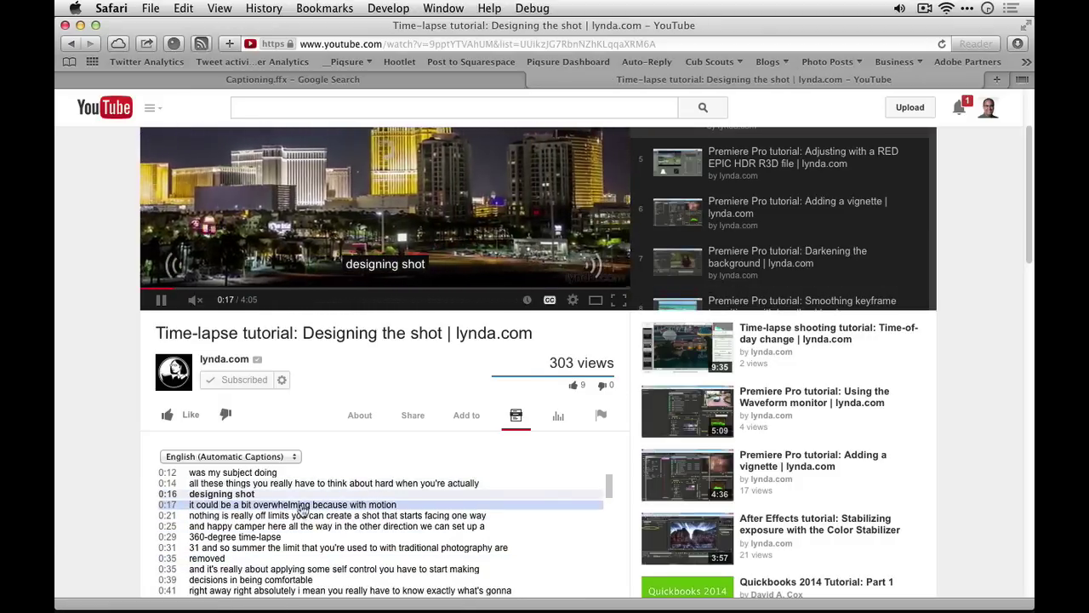
pyautogui.click(292, 484)
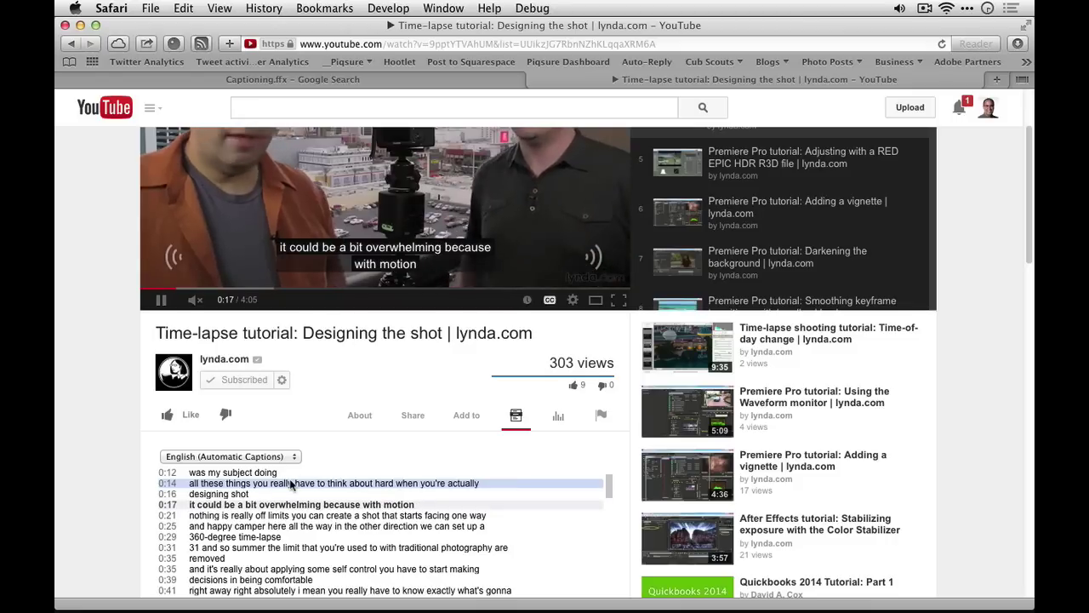
pyautogui.click(283, 457)
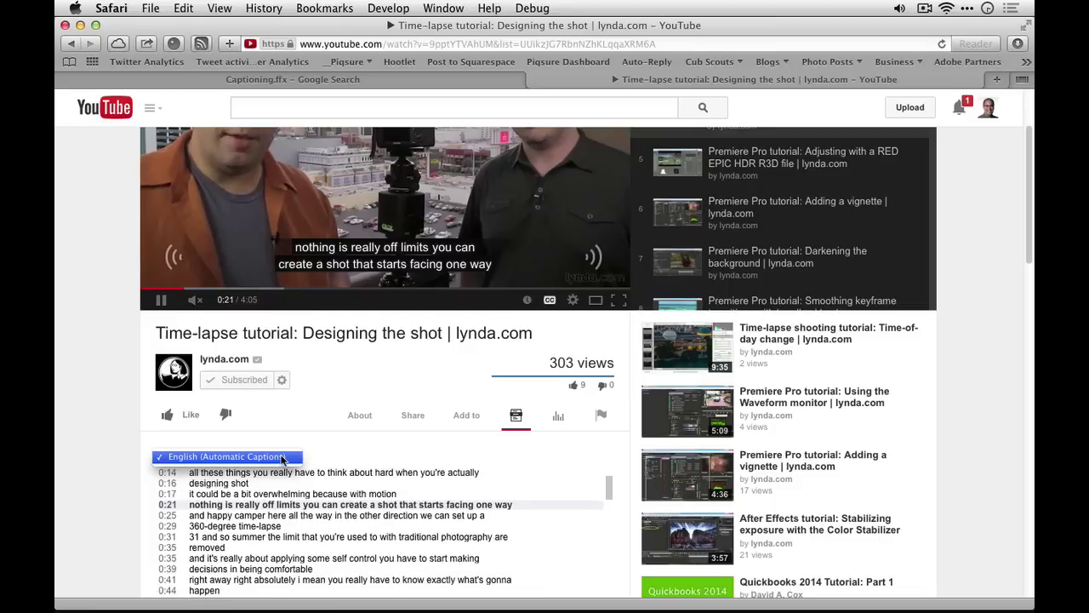
pyautogui.click(283, 457)
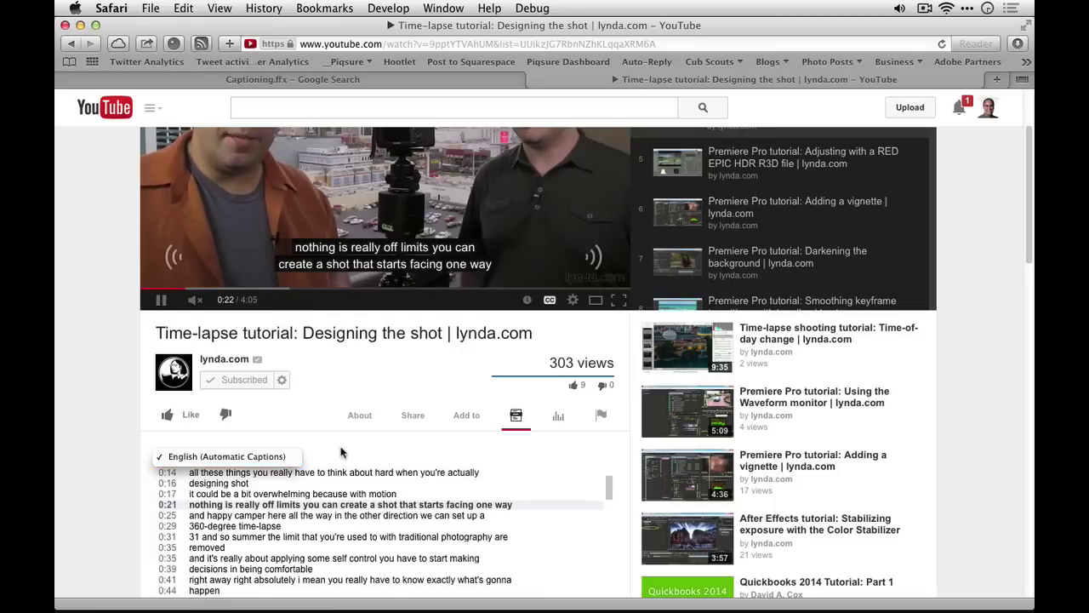
# Switch the signed-in YouTube account to the Photofocus channel via the avatar menu.
pyautogui.click(987, 108)
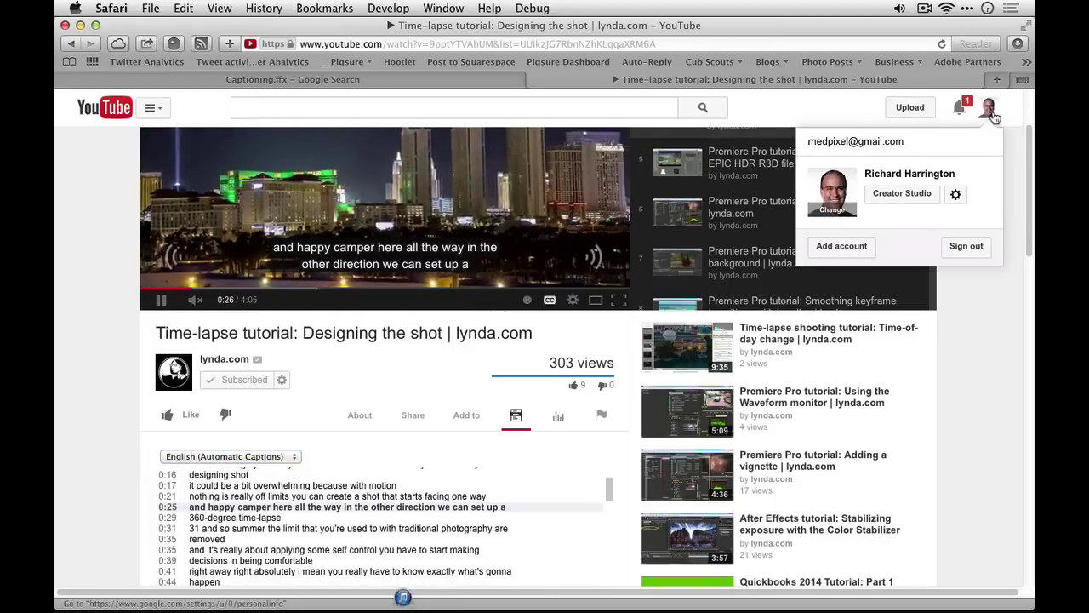
pyautogui.click(989, 111)
pyautogui.scroll(3, 966, 255)
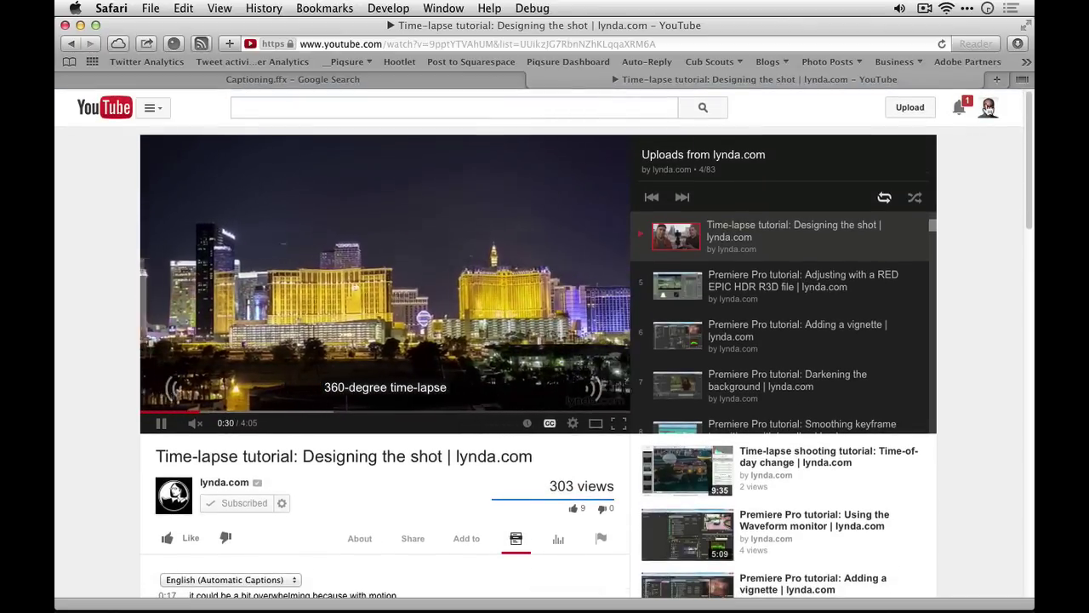
pyautogui.click(990, 110)
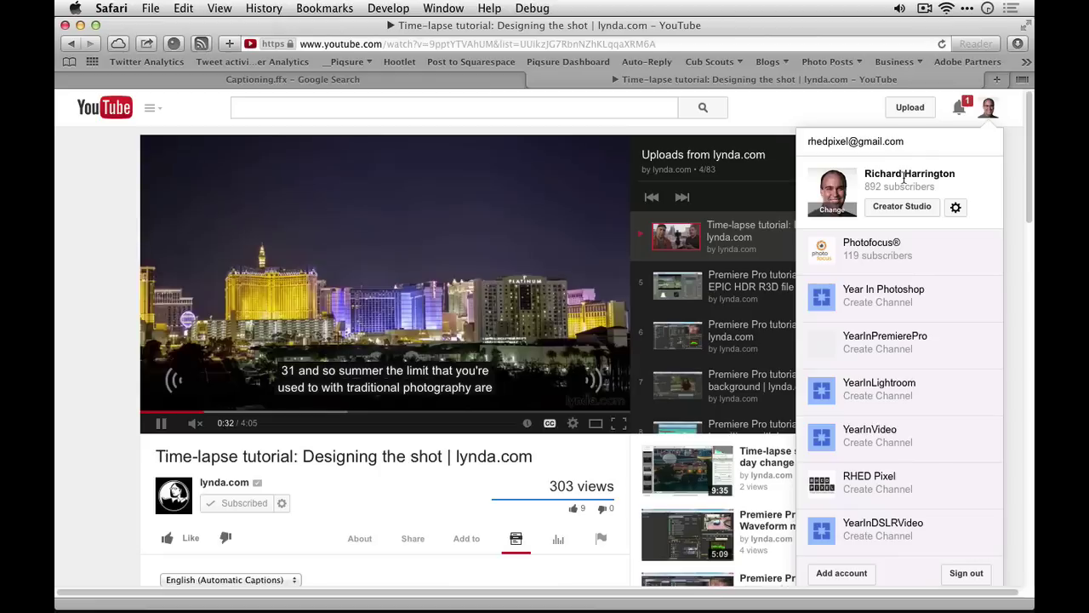
pyautogui.click(825, 252)
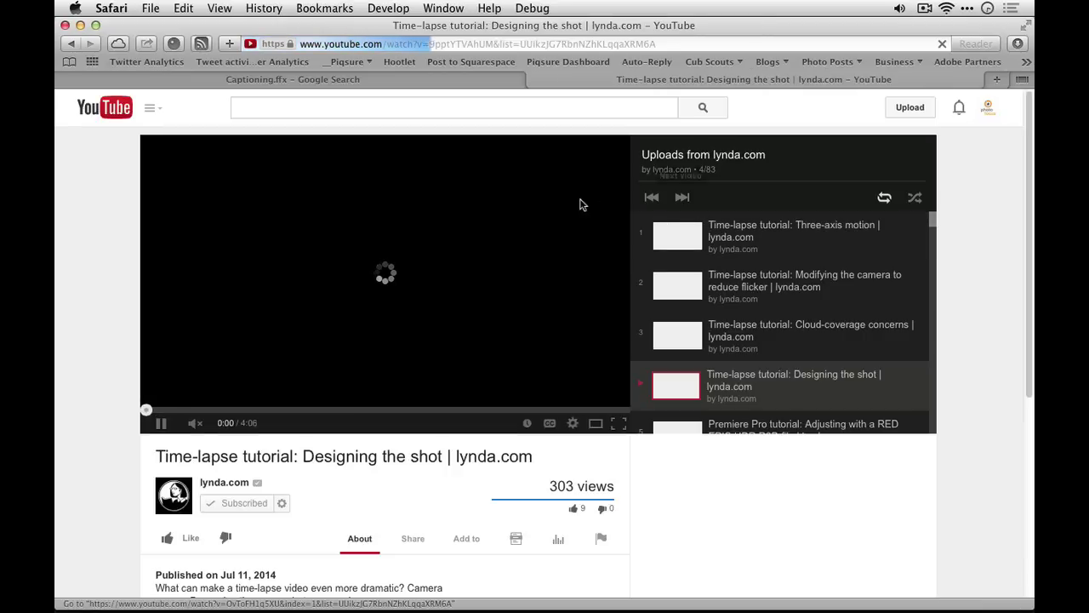
# Search for 'photofocus', open the channel, and play Lightroom Hangout: Print Module UnPlugged.
pyautogui.click(315, 106)
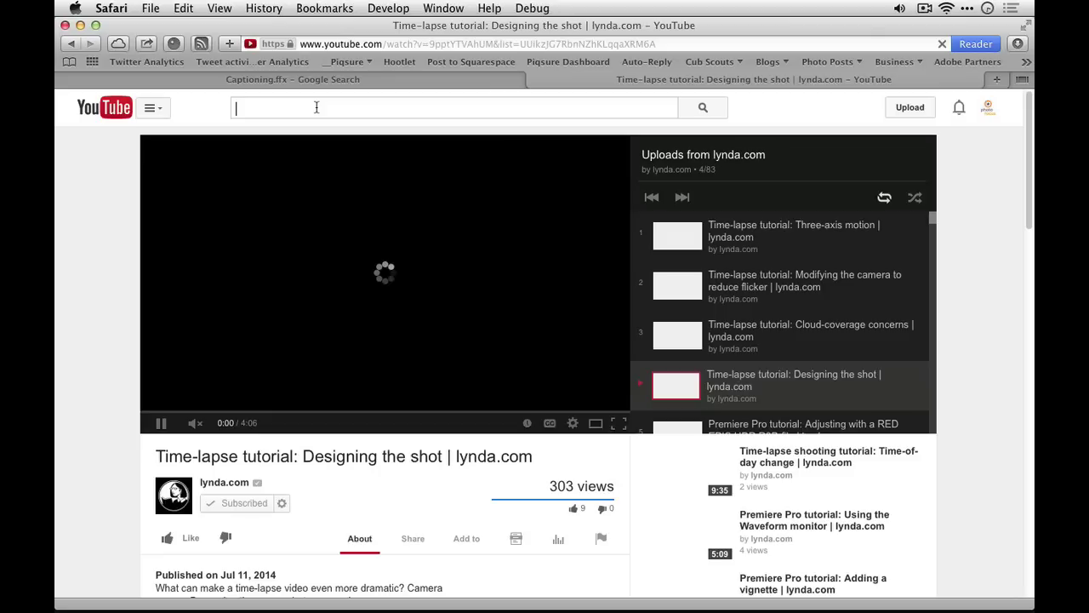
pyautogui.write('photofocus')
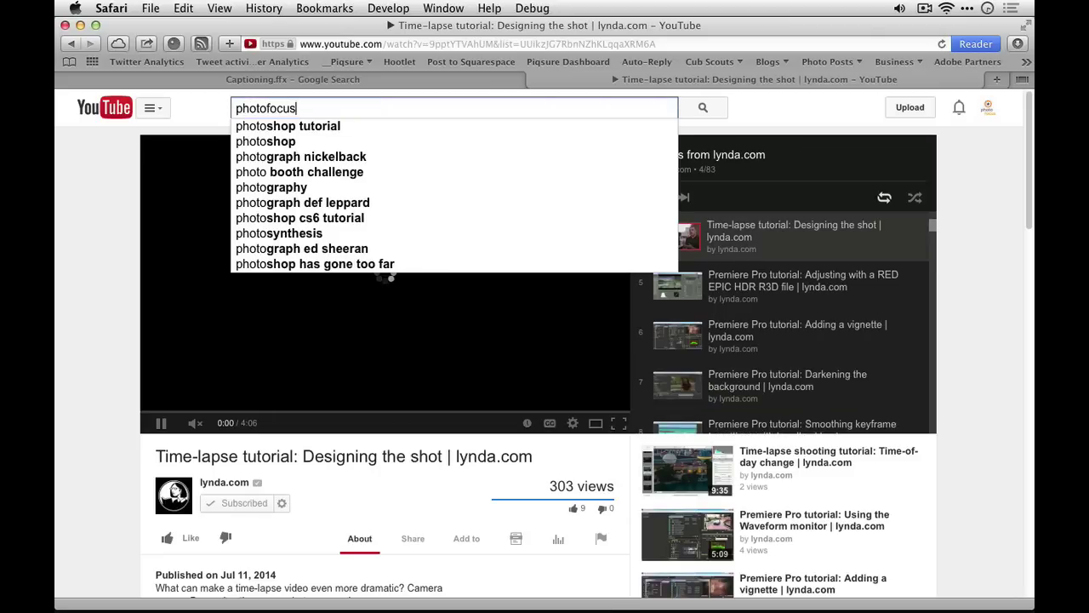
pyautogui.press('Return')
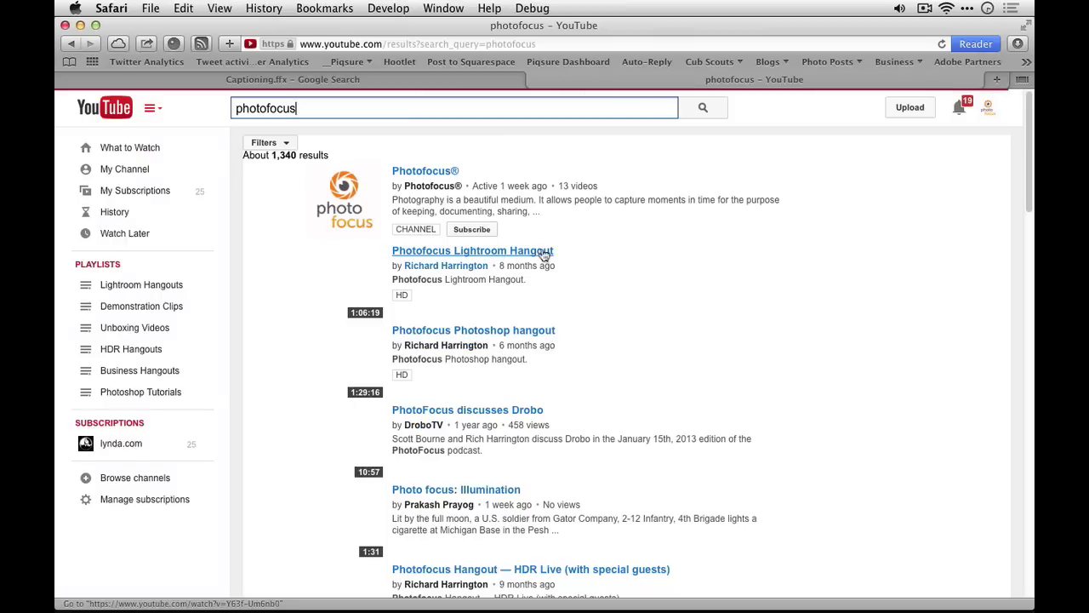
pyautogui.click(439, 182)
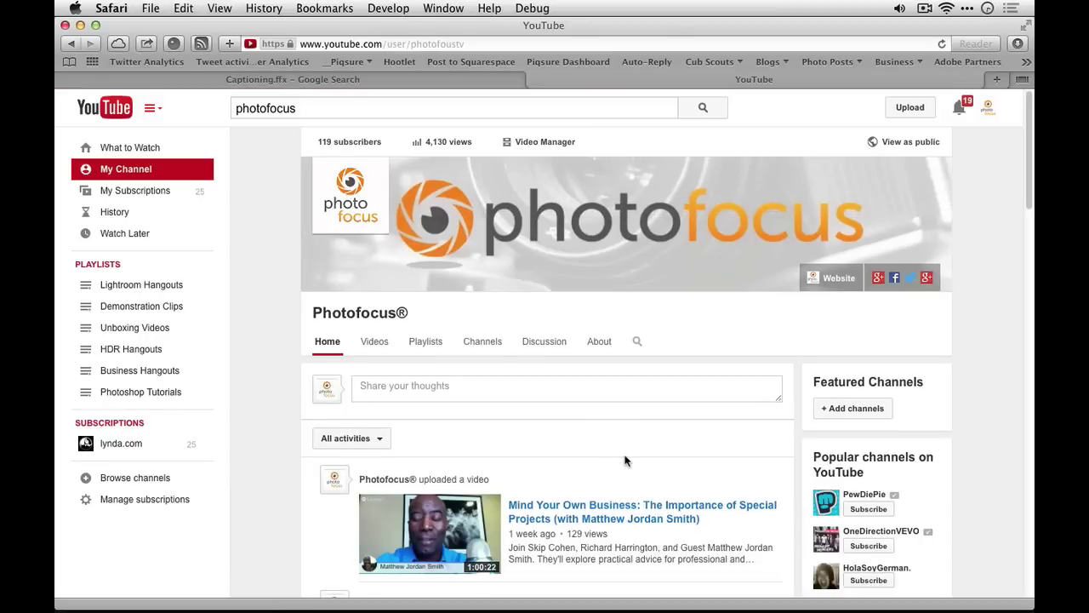
pyautogui.scroll(-5, 624, 461)
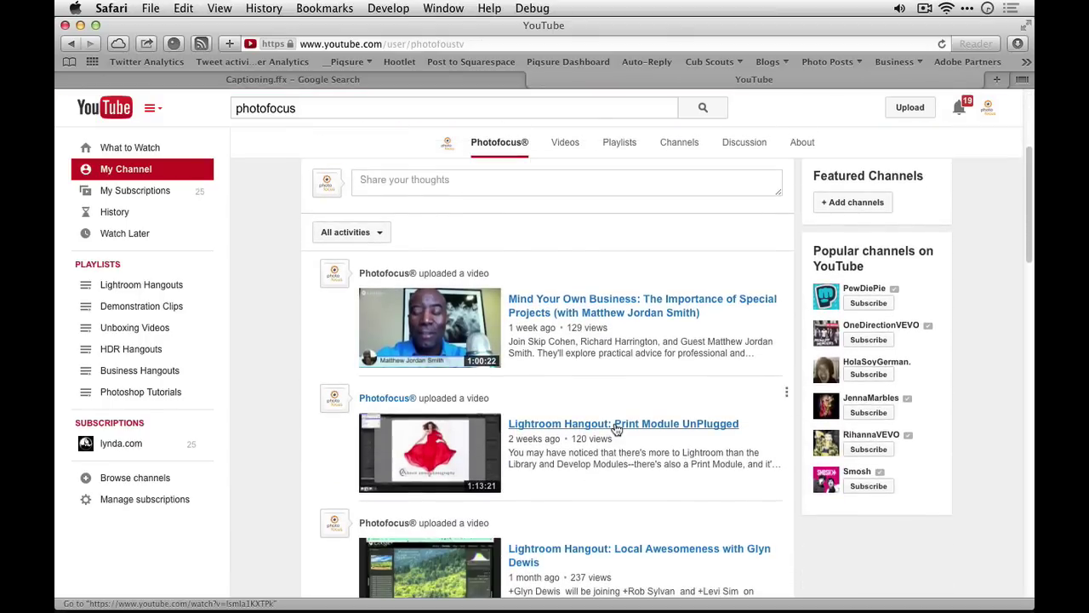
pyautogui.click(616, 426)
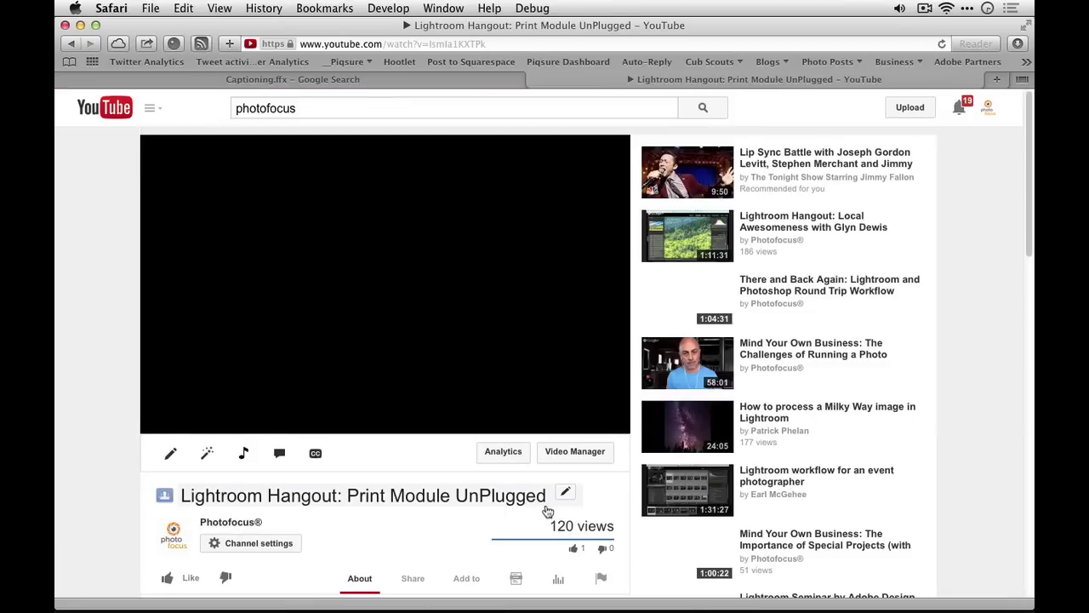
# Review the video's transcript, selecting 'commercial' and 'atmosphere', then open the Video Manager list.
pyautogui.scroll(-3, 547, 510)
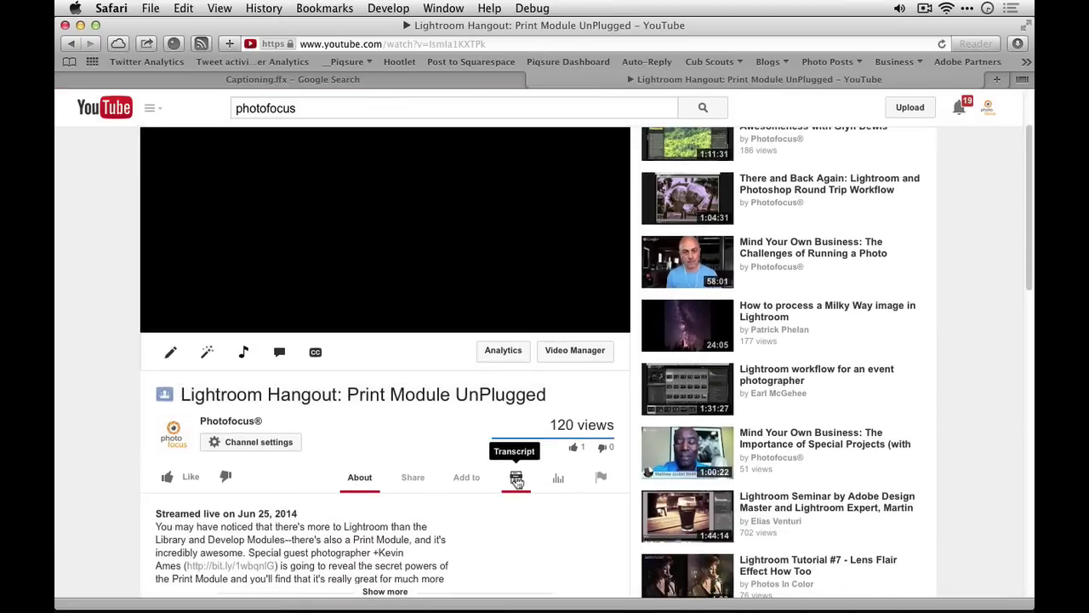
pyautogui.click(516, 479)
pyautogui.scroll(-5, 544, 516)
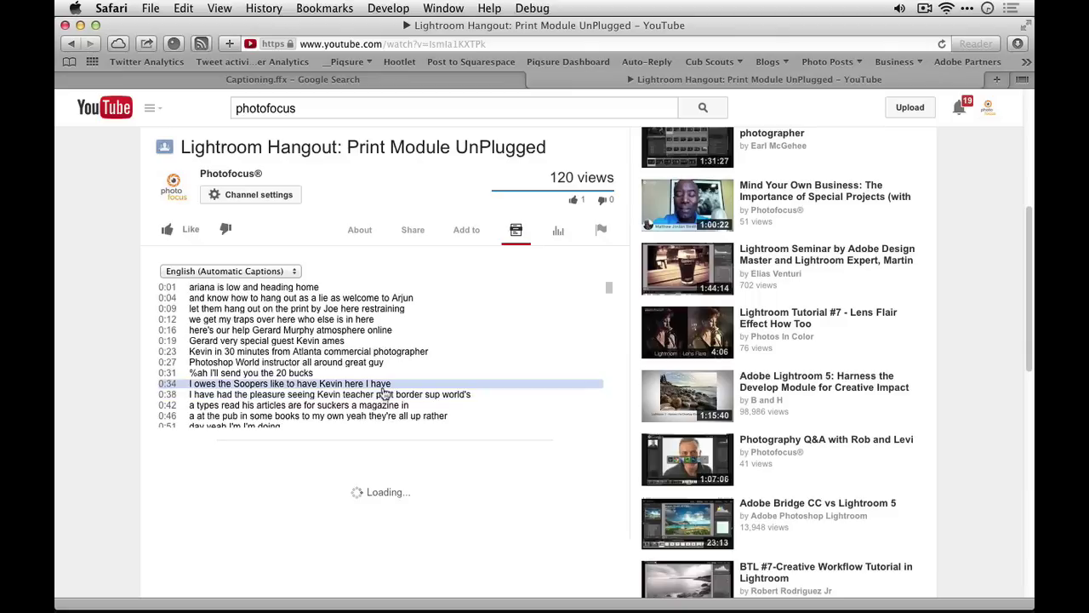
pyautogui.doubleClick(331, 353)
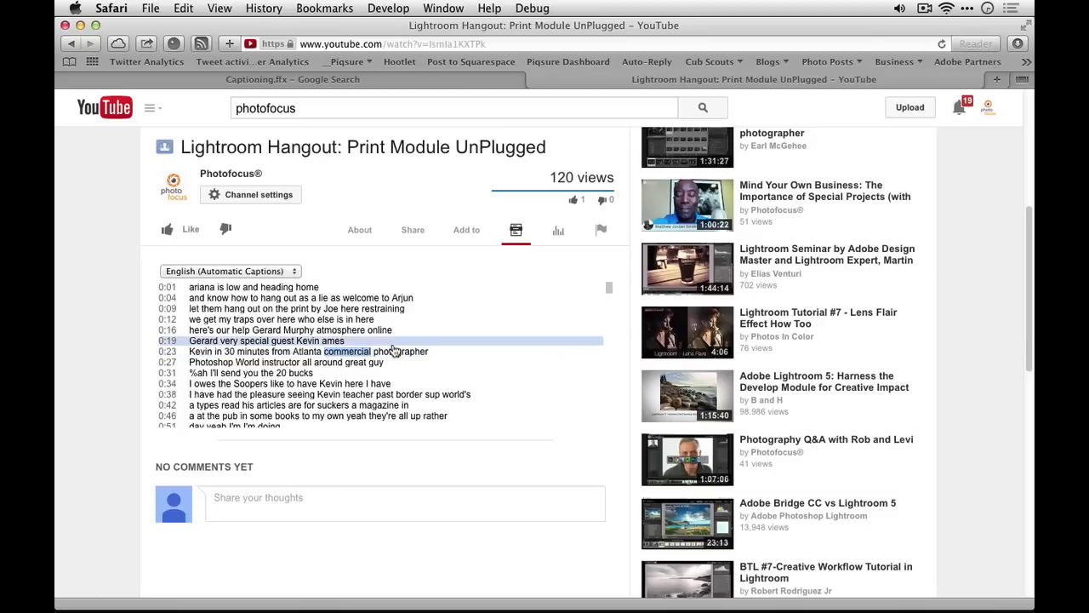
pyautogui.doubleClick(356, 331)
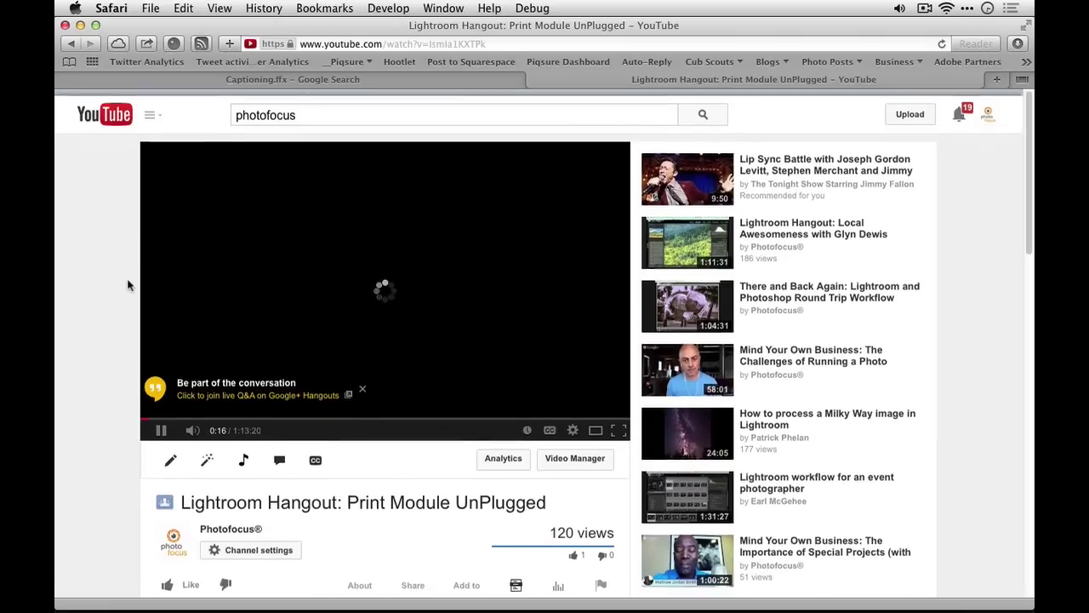
pyautogui.scroll(-1, 128, 284)
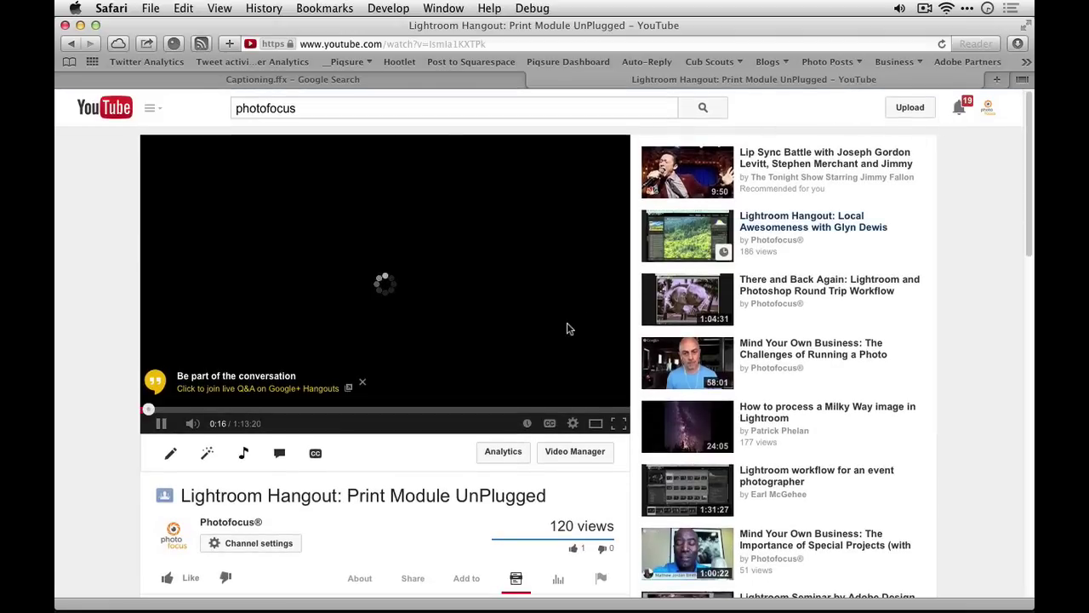
pyautogui.click(570, 452)
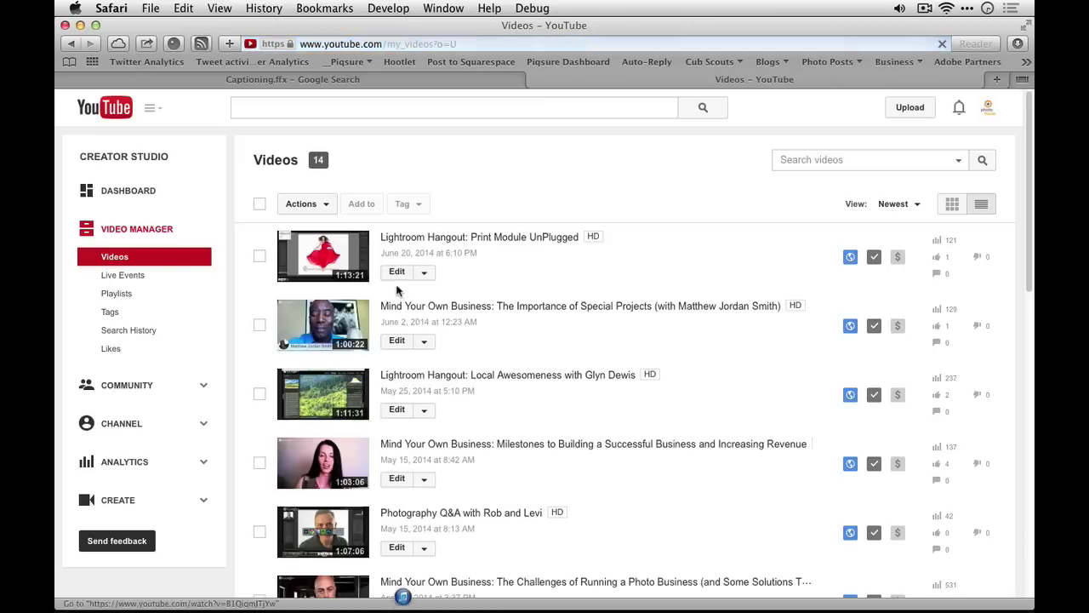
# Open Lightroom Hangout: Print Module UnPlugged for editing and look over its info page.
pyautogui.click(398, 274)
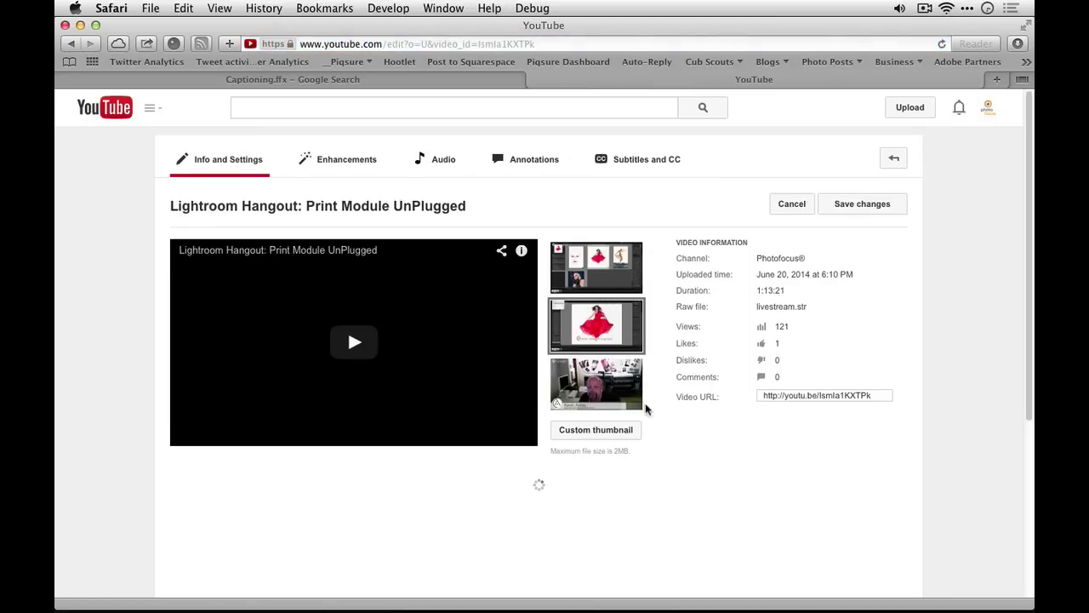
pyautogui.scroll(-10, 703, 441)
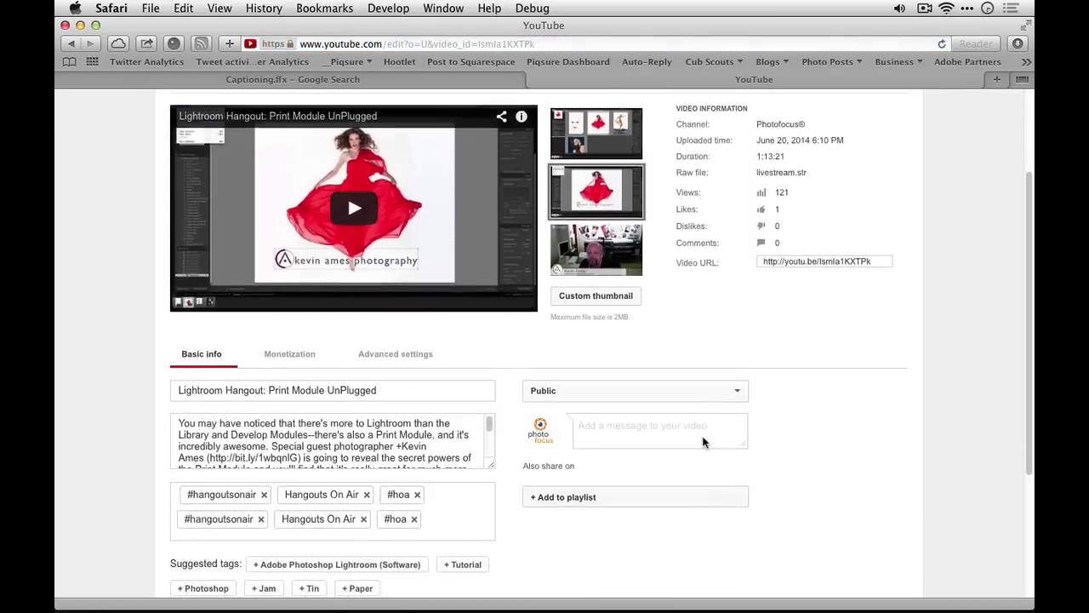
pyautogui.scroll(1, 702, 442)
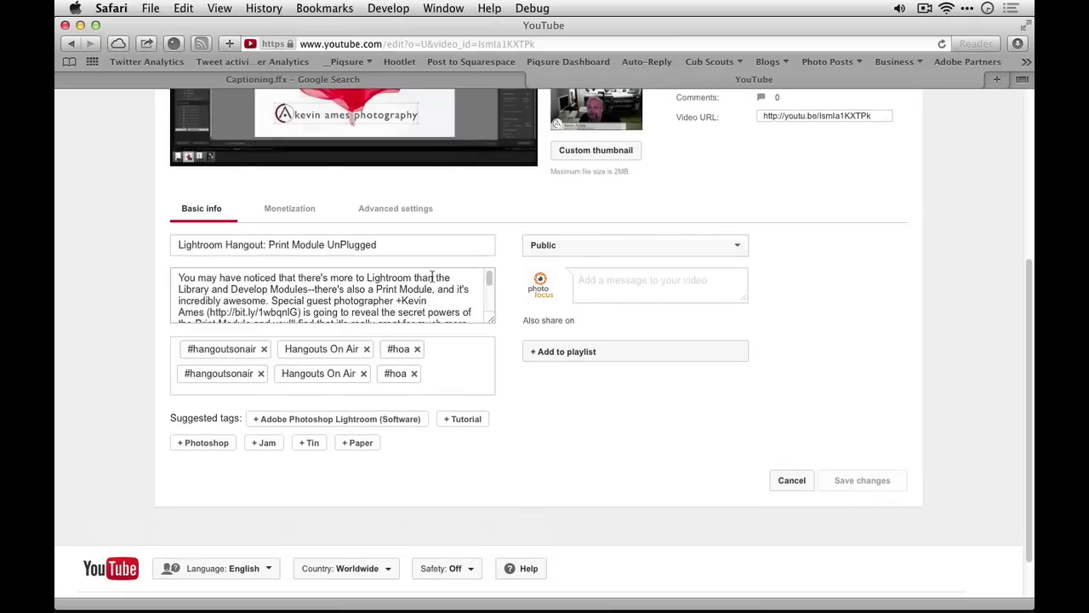
# Review the video's Advanced settings, then move to the Subtitles and CC page.
pyautogui.click(377, 211)
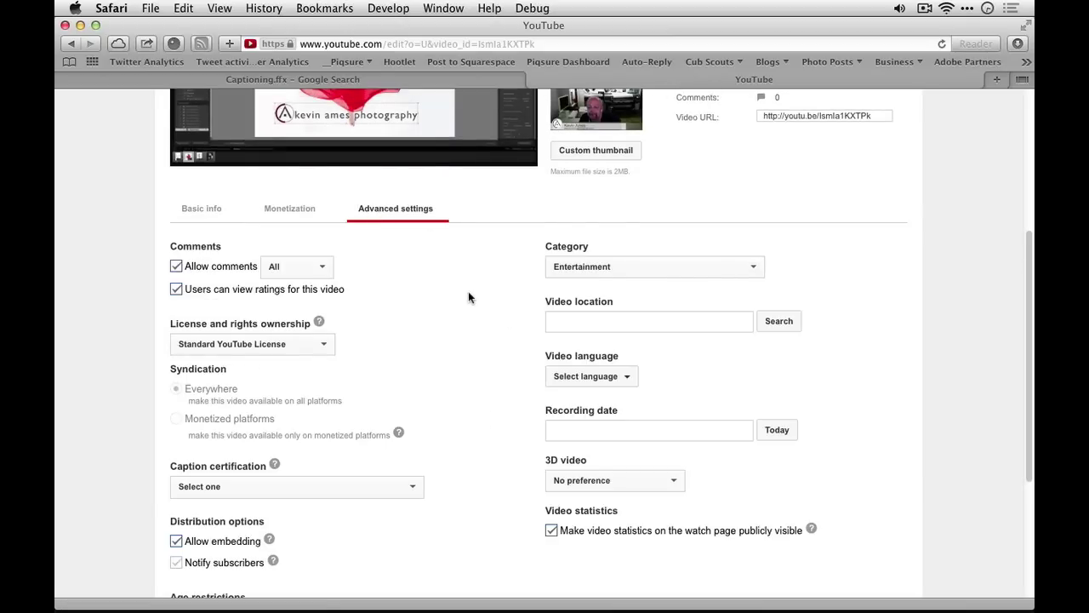
pyautogui.scroll(-3, 468, 297)
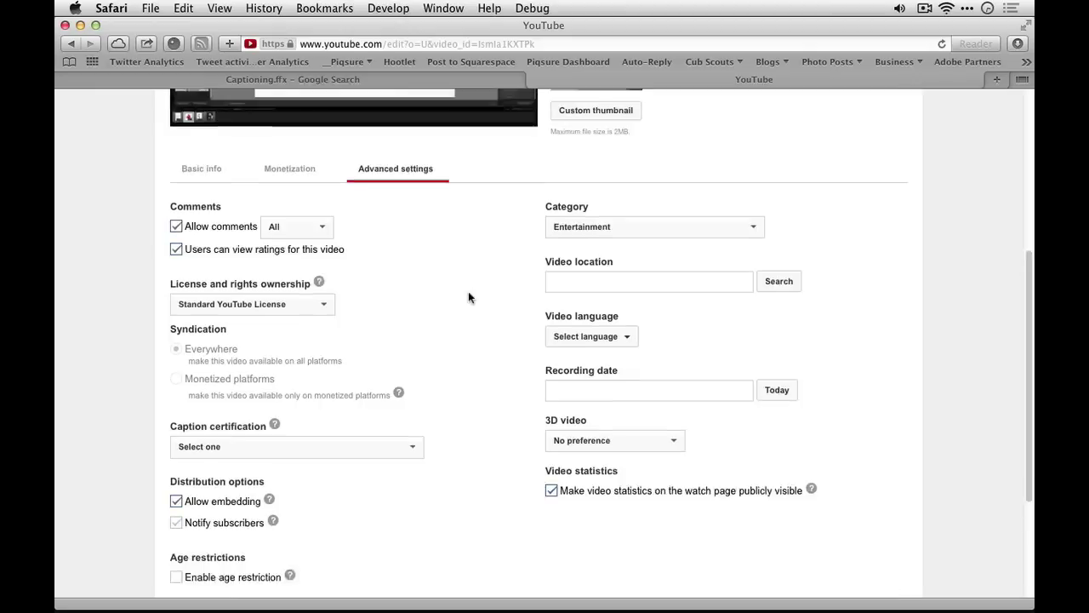
pyautogui.scroll(1, 352, 212)
pyautogui.scroll(5, 419, 312)
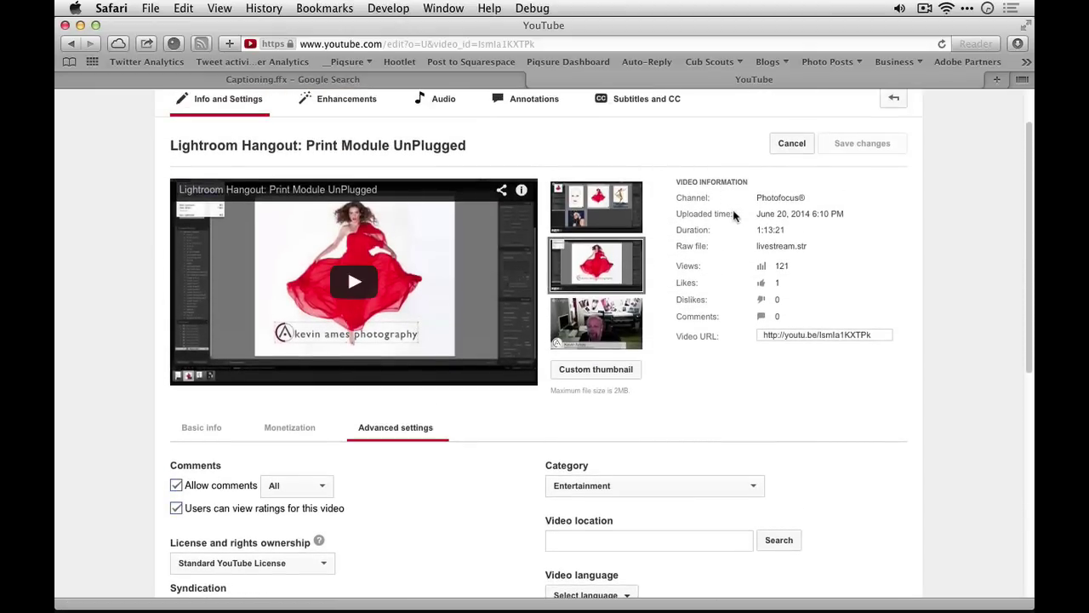
pyautogui.scroll(-5, 701, 386)
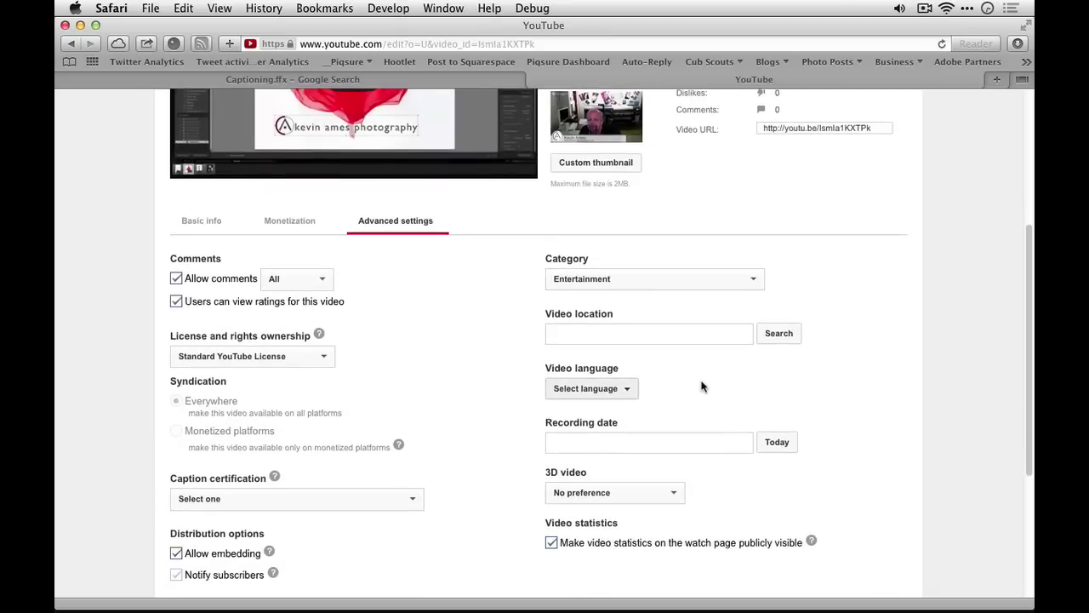
pyautogui.scroll(-3, 701, 386)
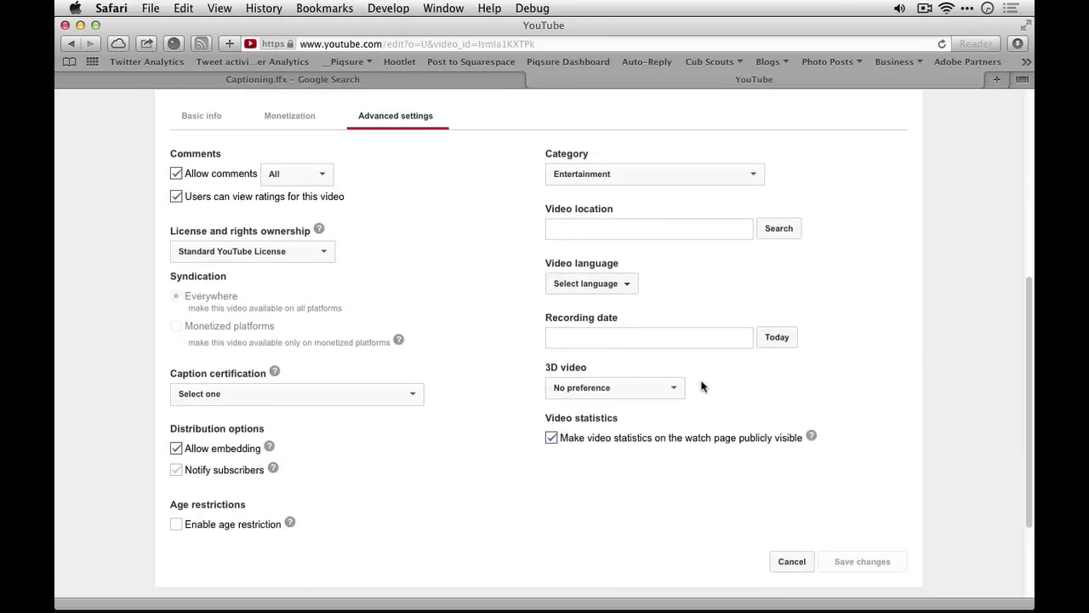
pyautogui.scroll(9, 701, 387)
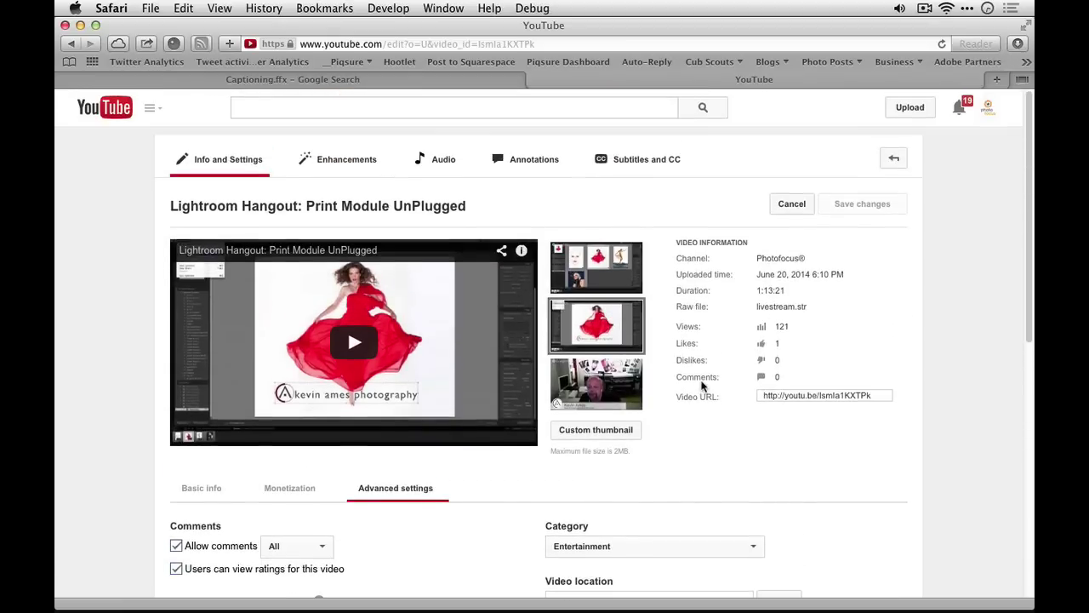
pyautogui.click(633, 160)
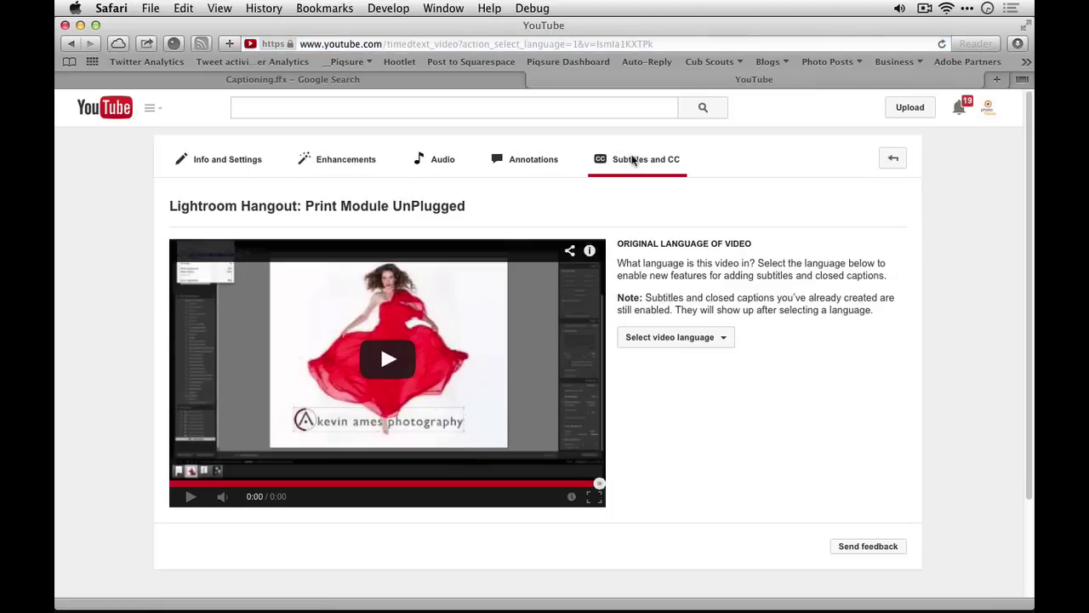
# Set the video's original language to English.
pyautogui.scroll(-2, 777, 310)
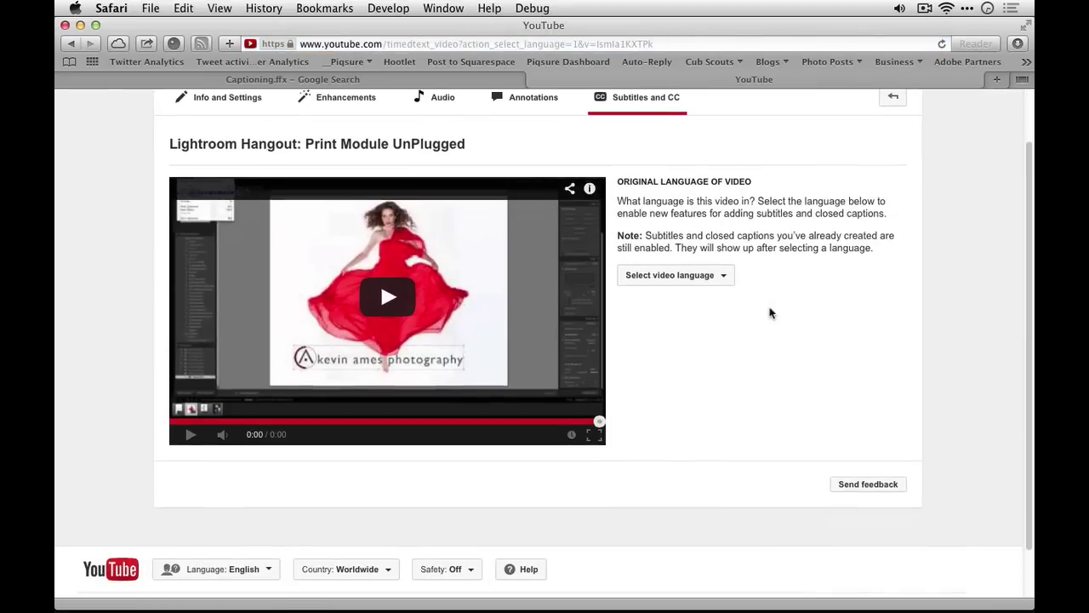
pyautogui.click(719, 284)
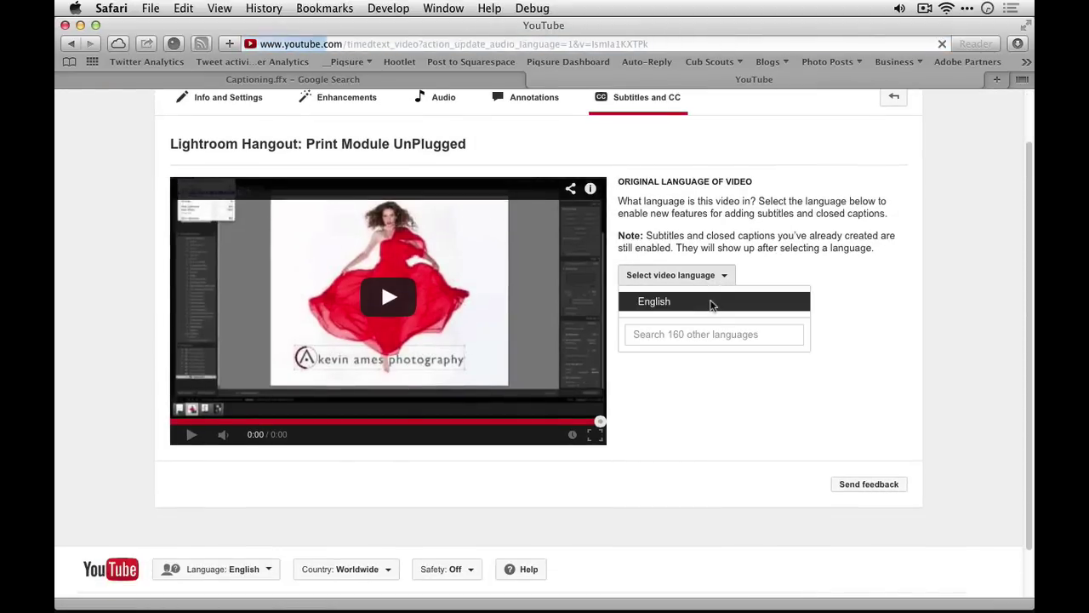
pyautogui.click(712, 303)
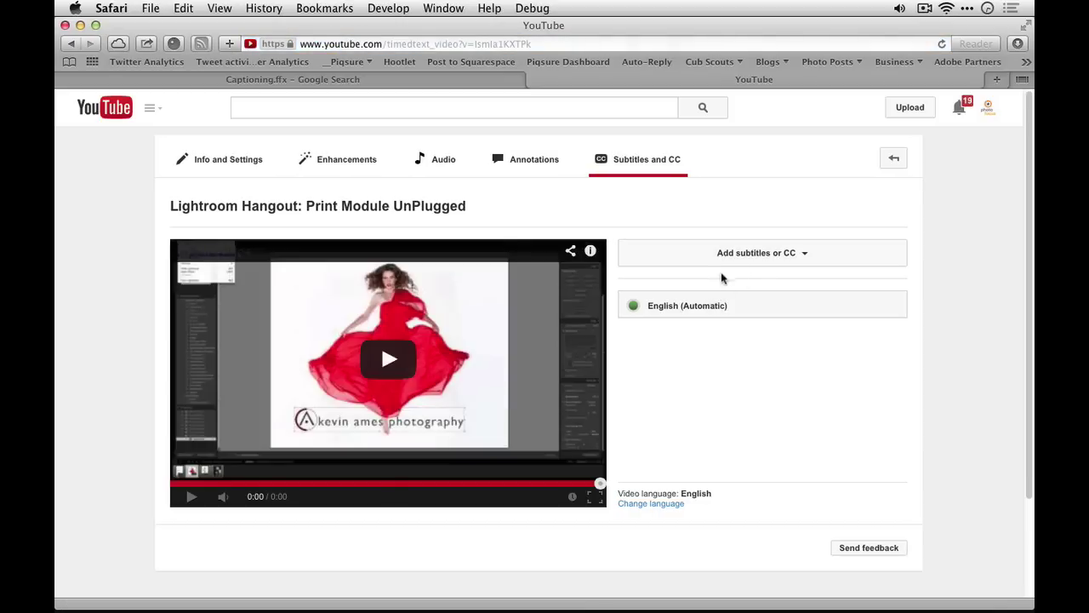
# Open the English (Automatic) caption track and show its .vtt, .srt and .sbv download options.
pyautogui.scroll(-3, 742, 357)
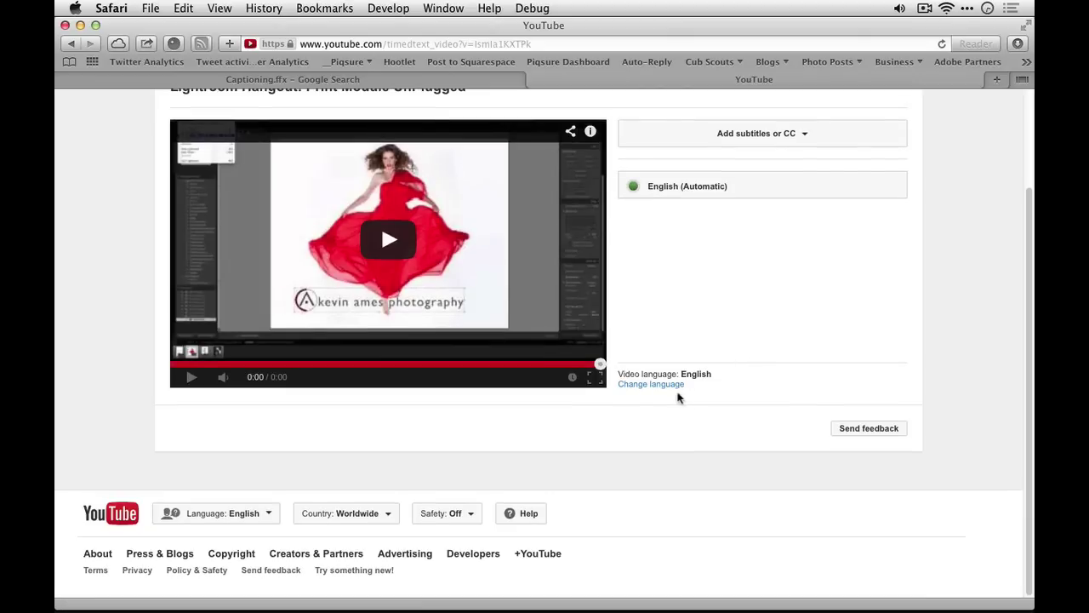
pyautogui.click(191, 377)
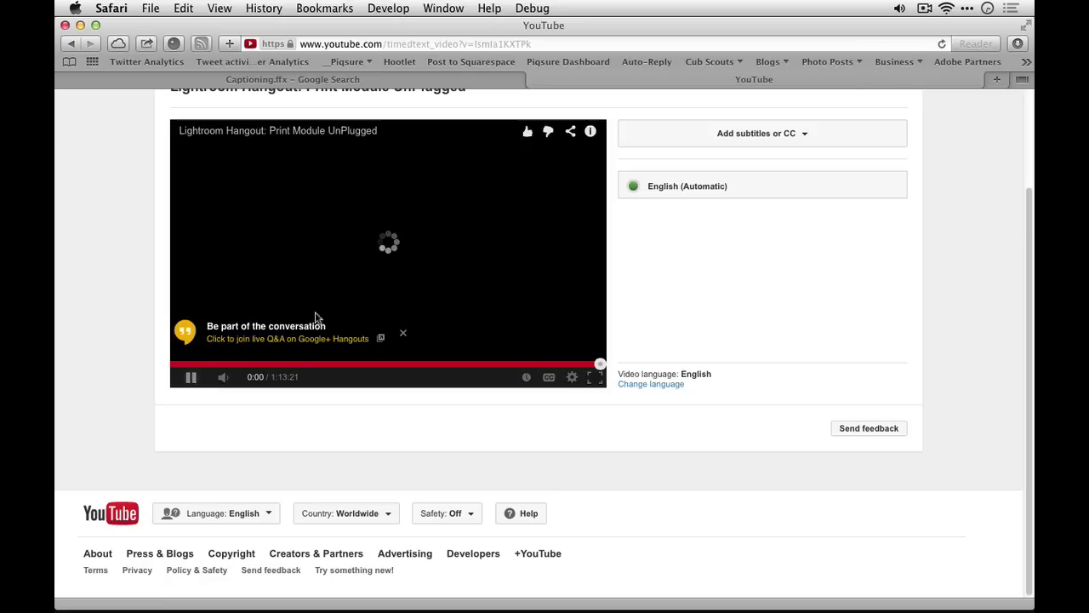
pyautogui.click(684, 186)
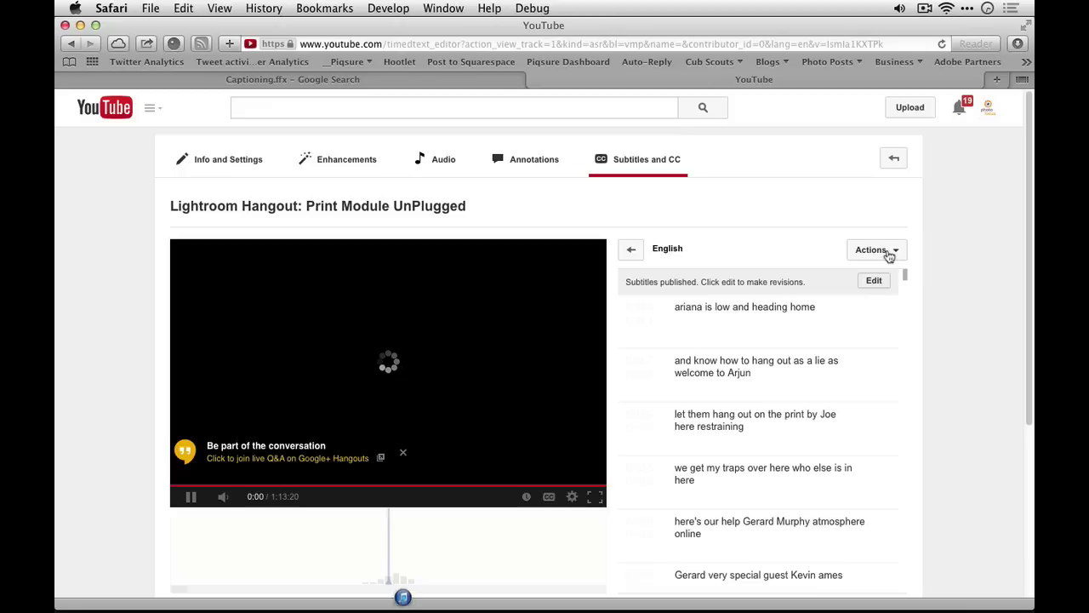
pyautogui.click(888, 253)
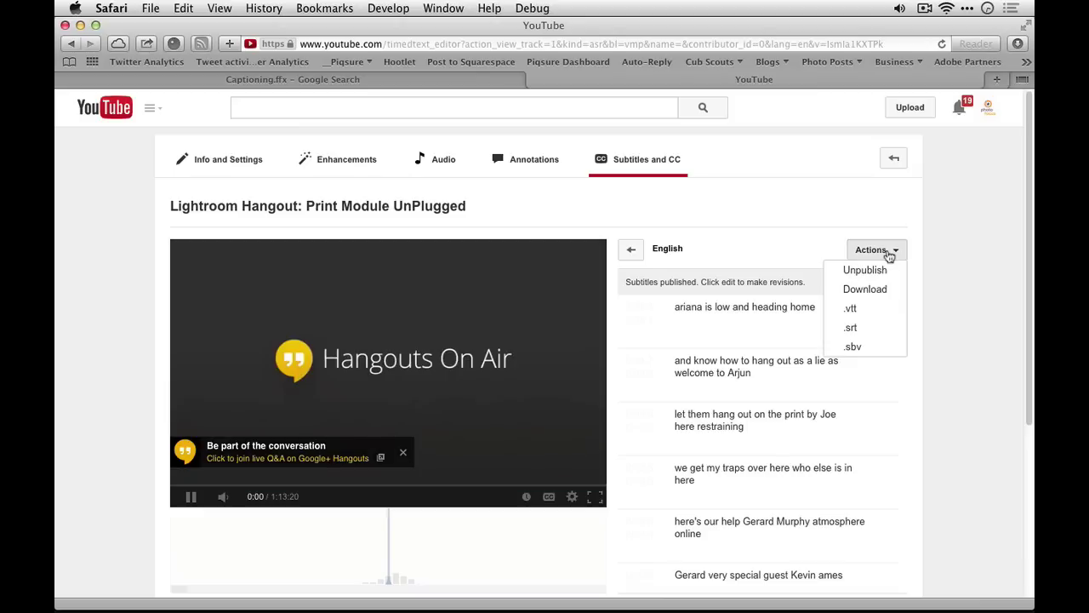
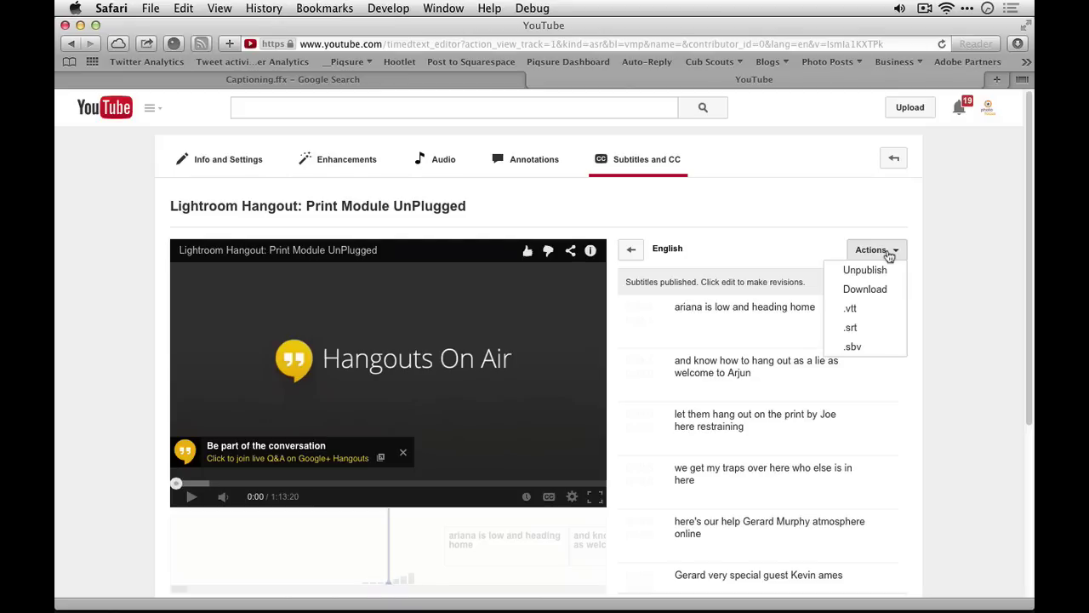
# Download the video's English subtitles as captions.srt and reveal the file in the Downloads folder.
pyautogui.click(889, 288)
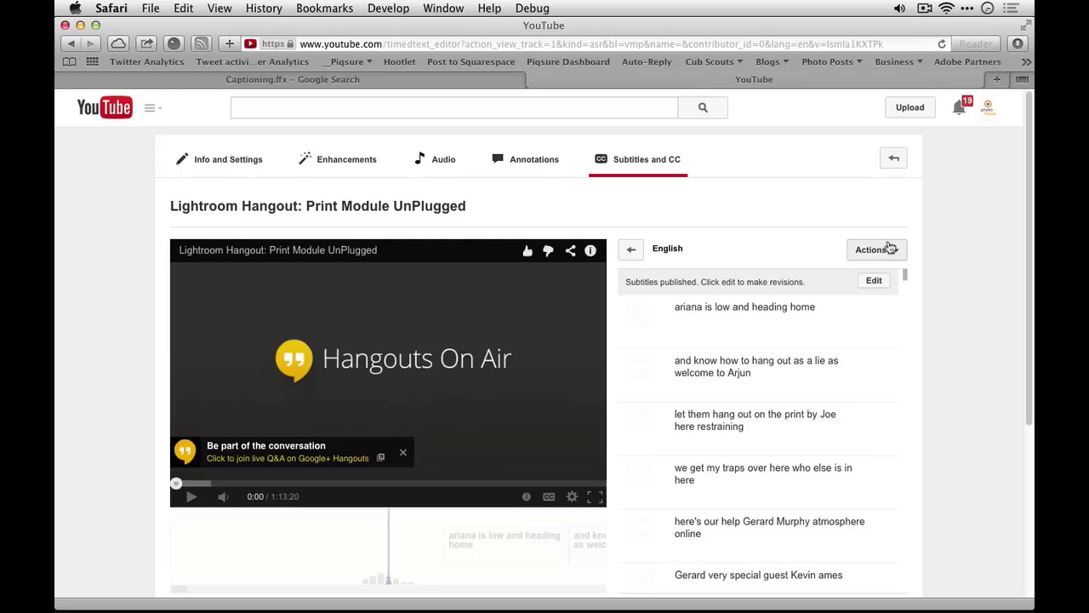
pyautogui.click(892, 254)
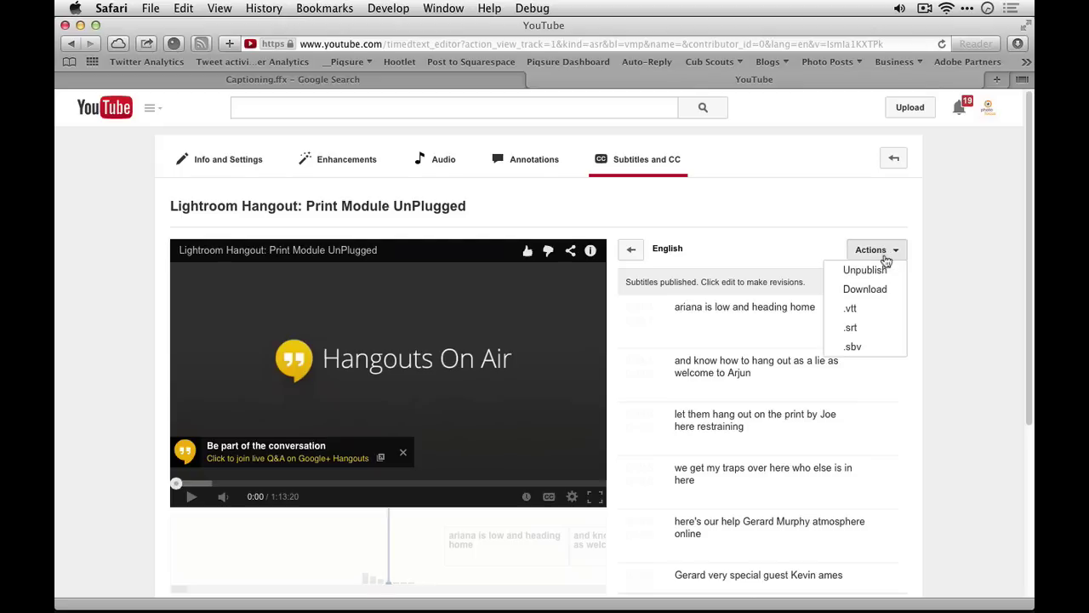
pyautogui.click(868, 330)
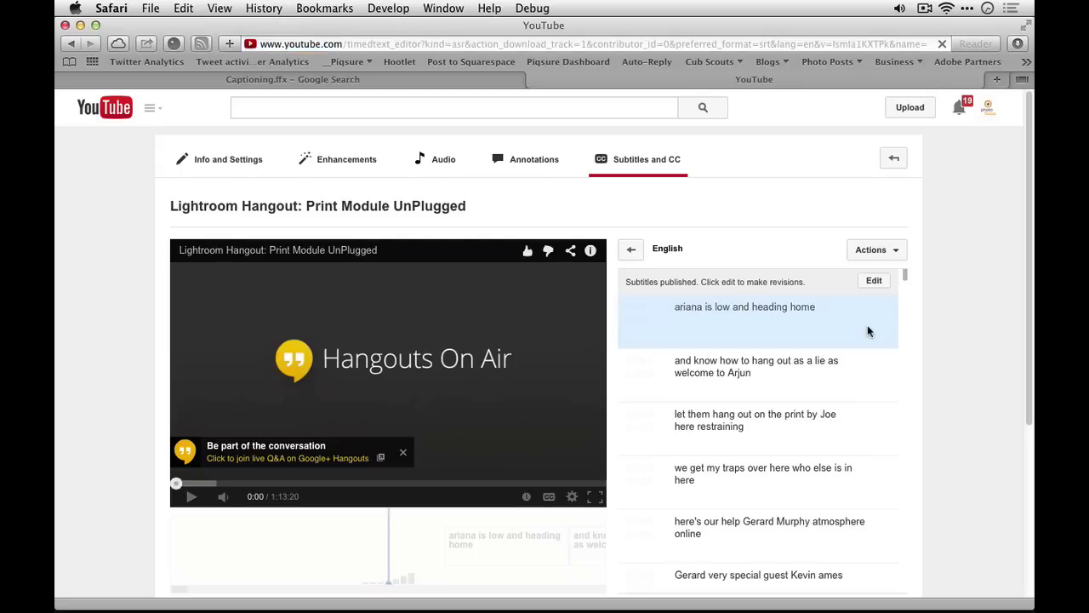
pyautogui.click(1017, 47)
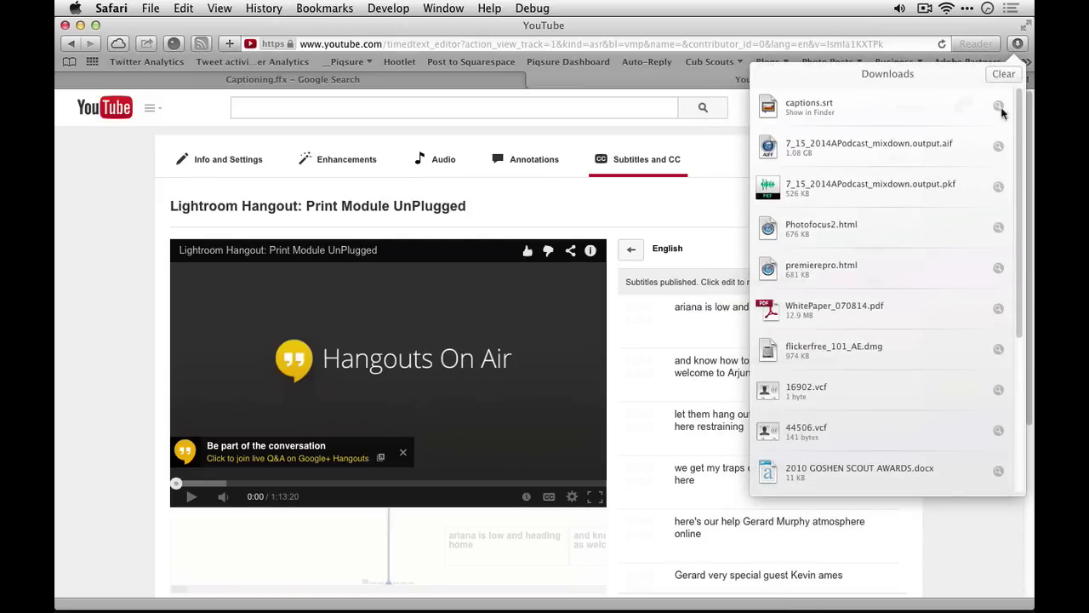
pyautogui.click(998, 105)
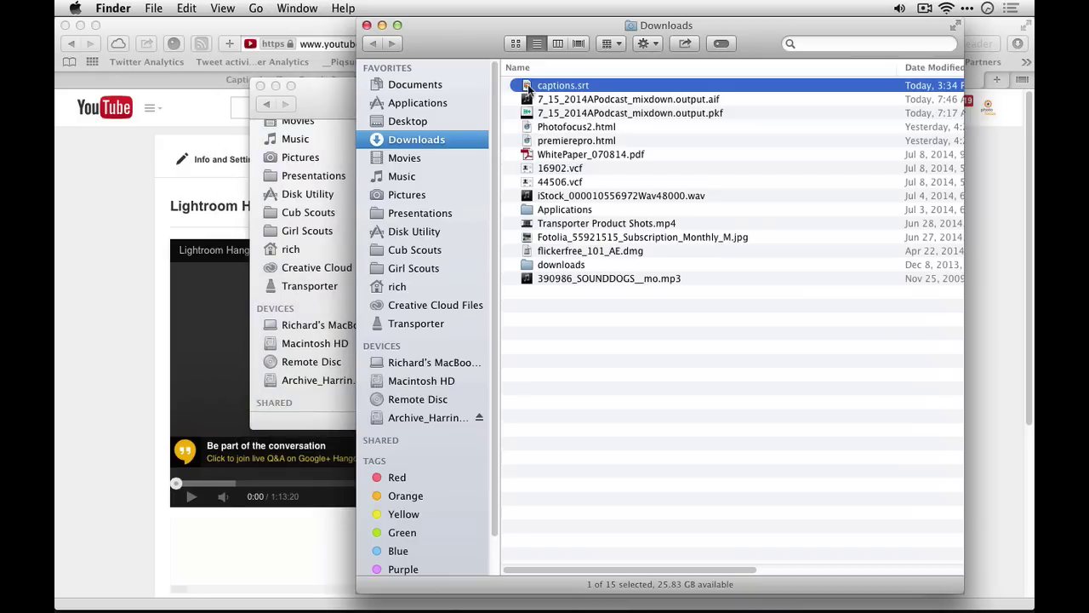
pyautogui.press('super+Tab')
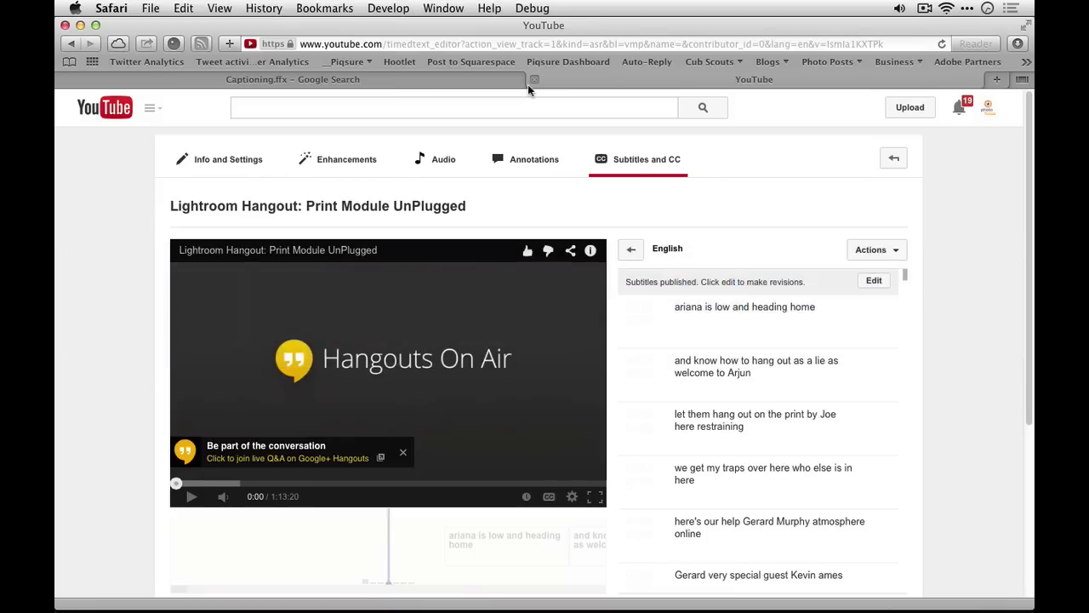
# Drag captions.srt toward an app, then browse and cancel Premiere Pro's Import dialog without importing.
pyautogui.press('super+Tab')
pyautogui.moveTo(527, 88); pyautogui.dragTo(414, 122)
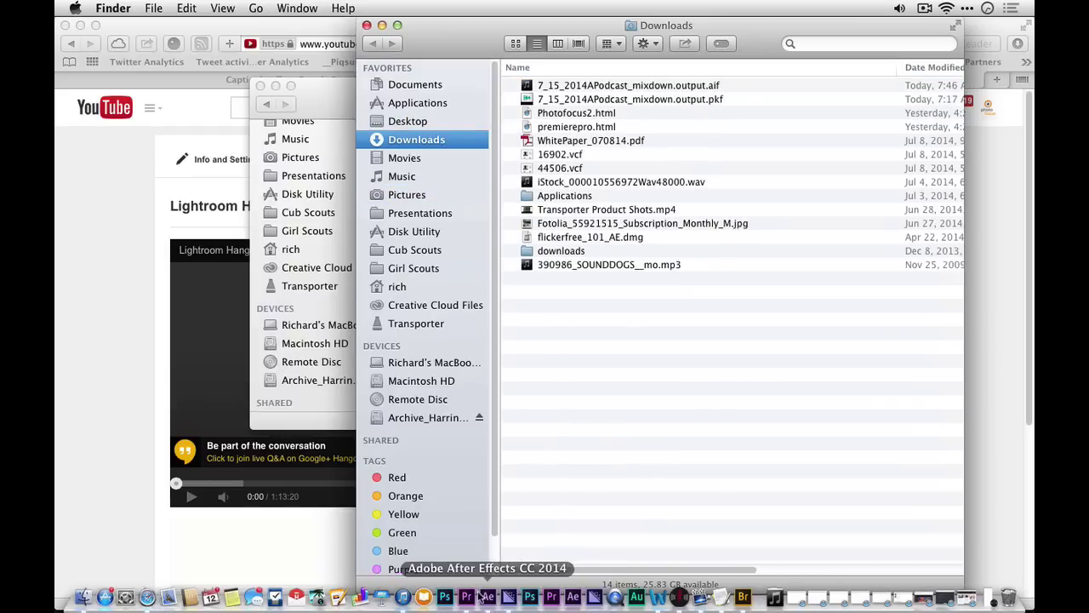
pyautogui.click(466, 597)
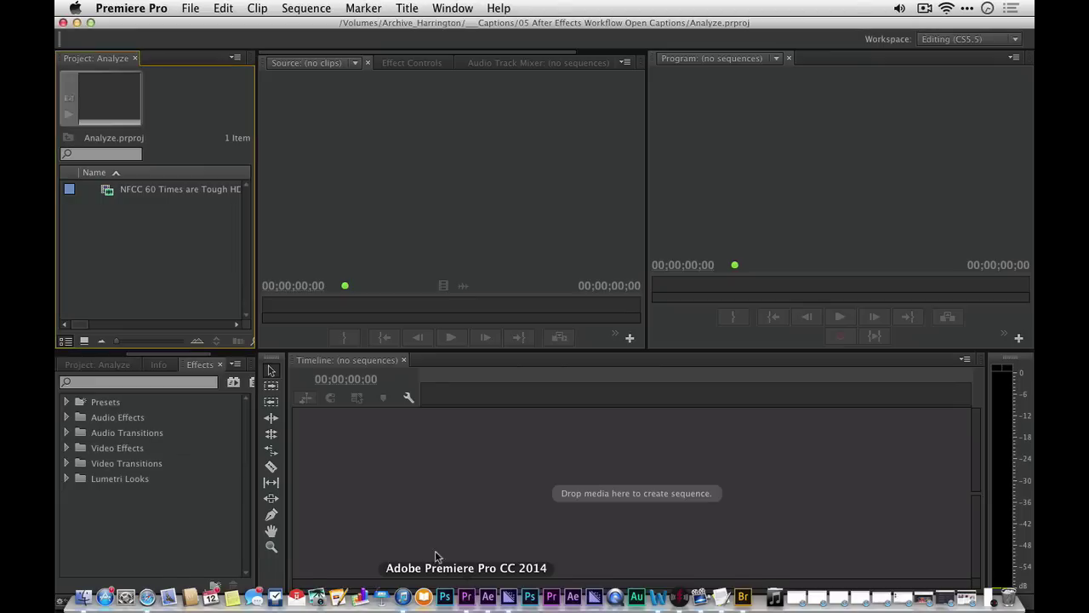
pyautogui.doubleClick(114, 302)
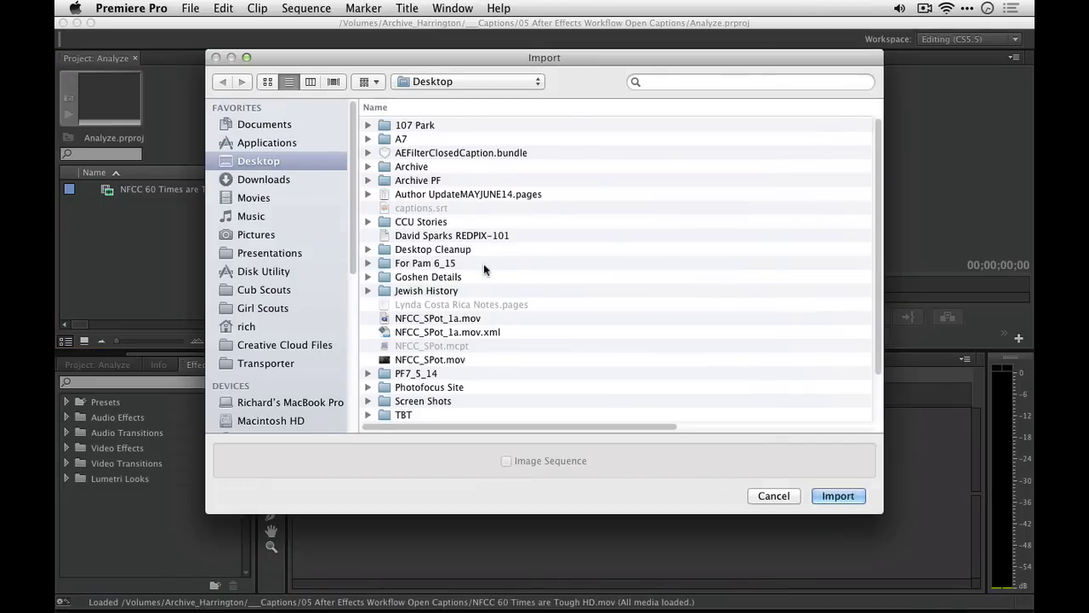
pyautogui.scroll(-4, 483, 263)
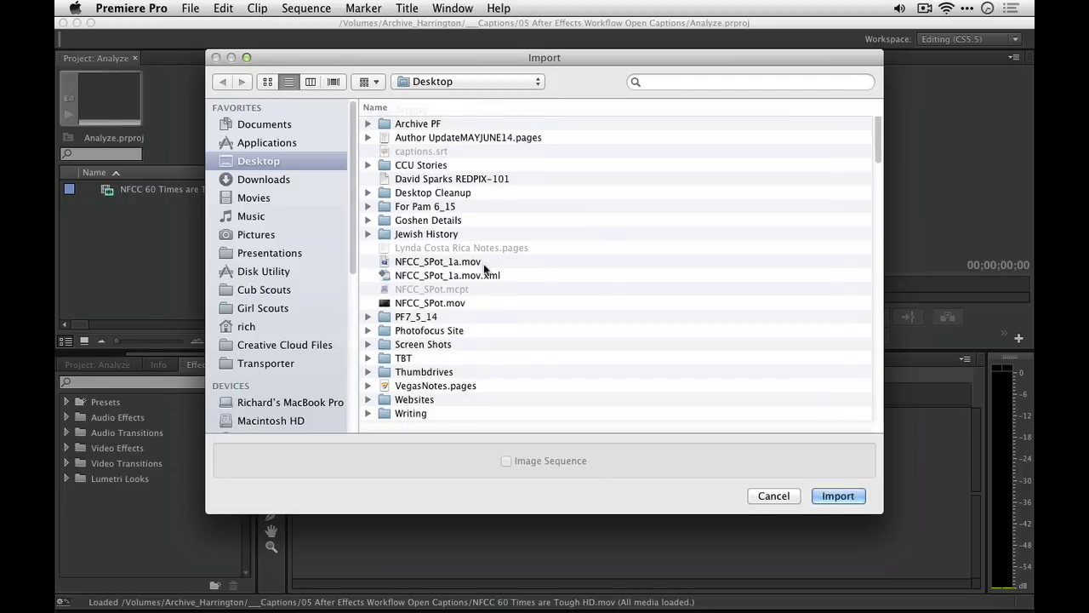
pyautogui.scroll(4, 483, 268)
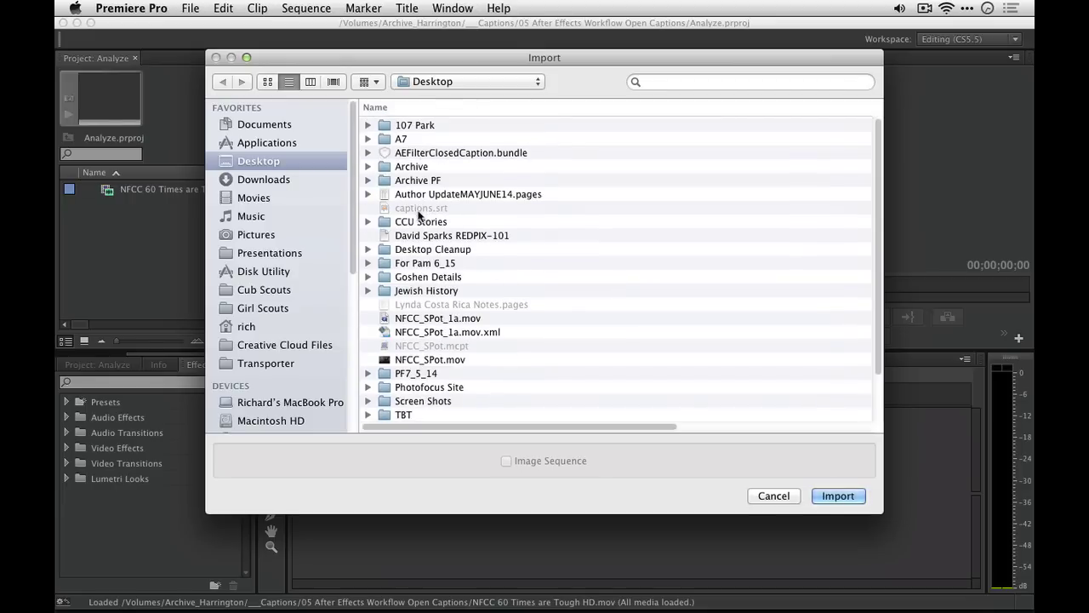
pyautogui.click(776, 496)
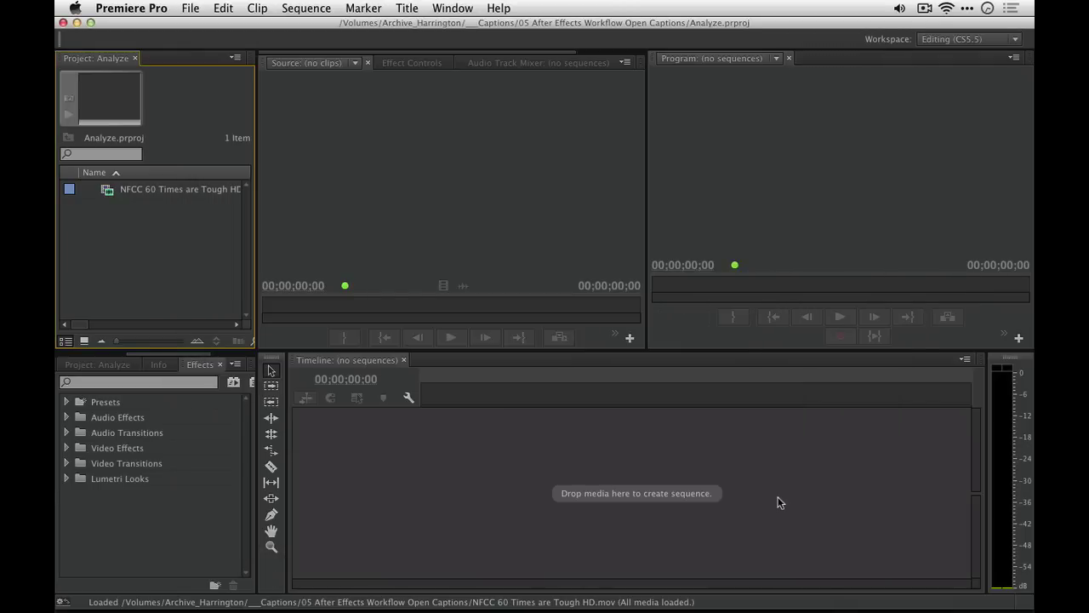
pyautogui.press('super+Tab')
pyautogui.press('super+Tab')
# Launch MovieCaptioner from Recent Items, cancel its Open dialog at the Desktop, and return to Safari.
pyautogui.press('super+shift+Tab')
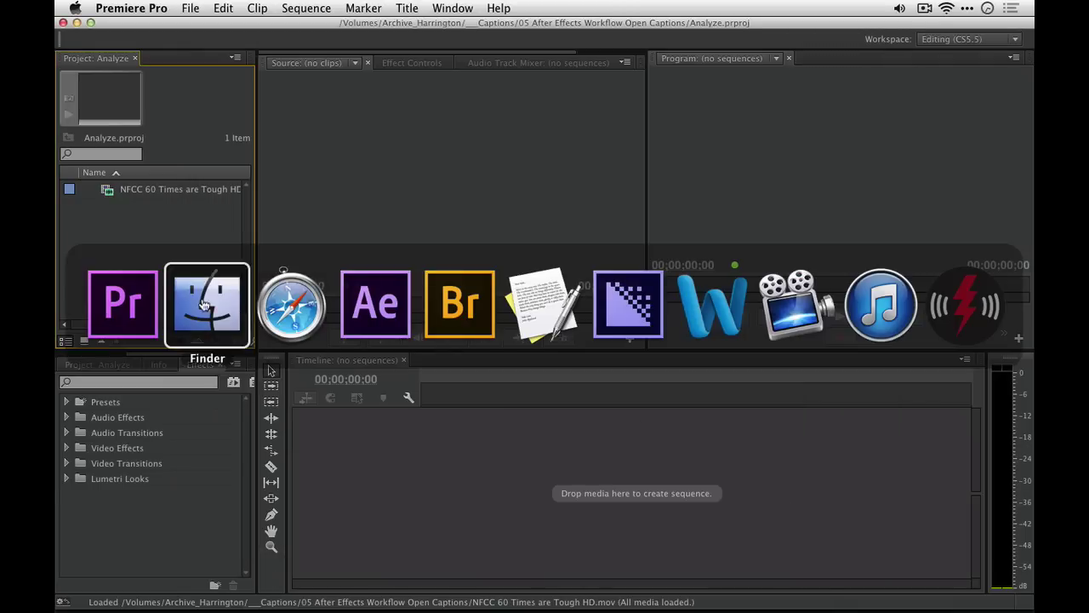
pyautogui.click(76, 8)
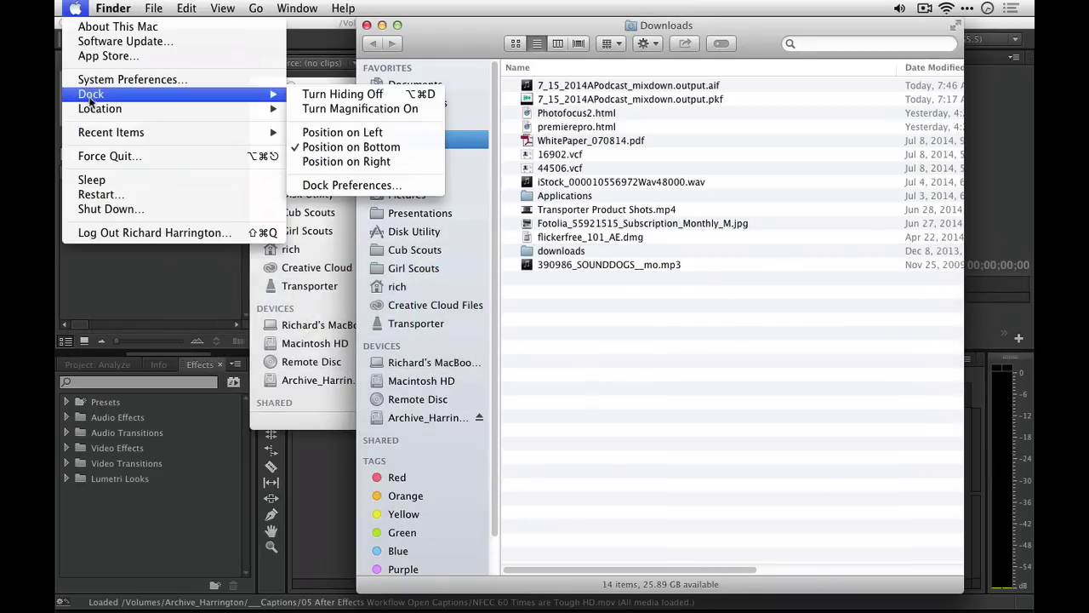
pyautogui.moveTo(94, 132)
pyautogui.click(364, 138)
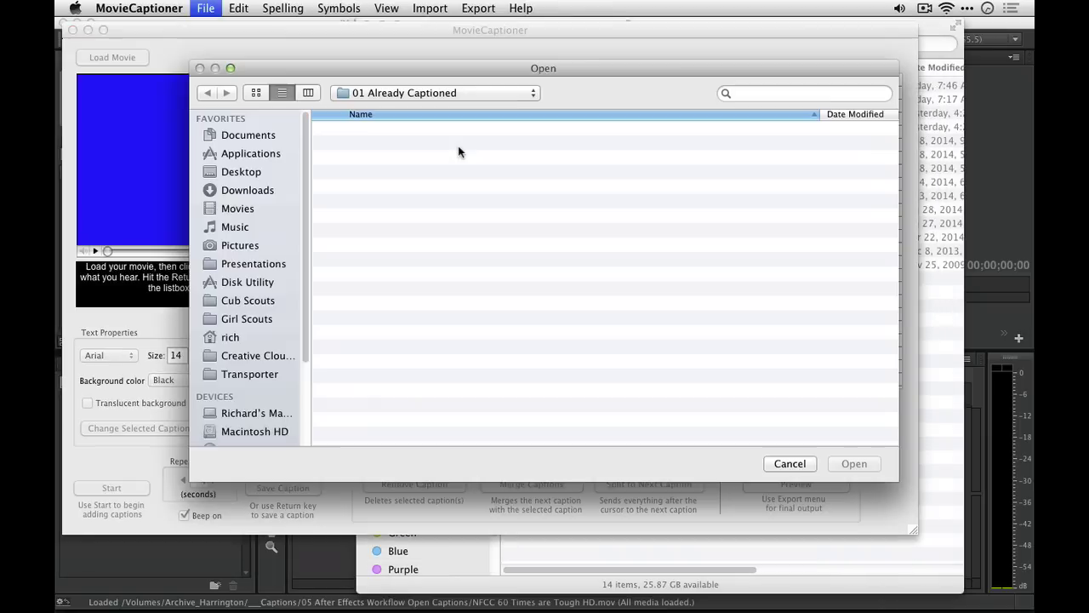
pyautogui.press('super+shift+d')
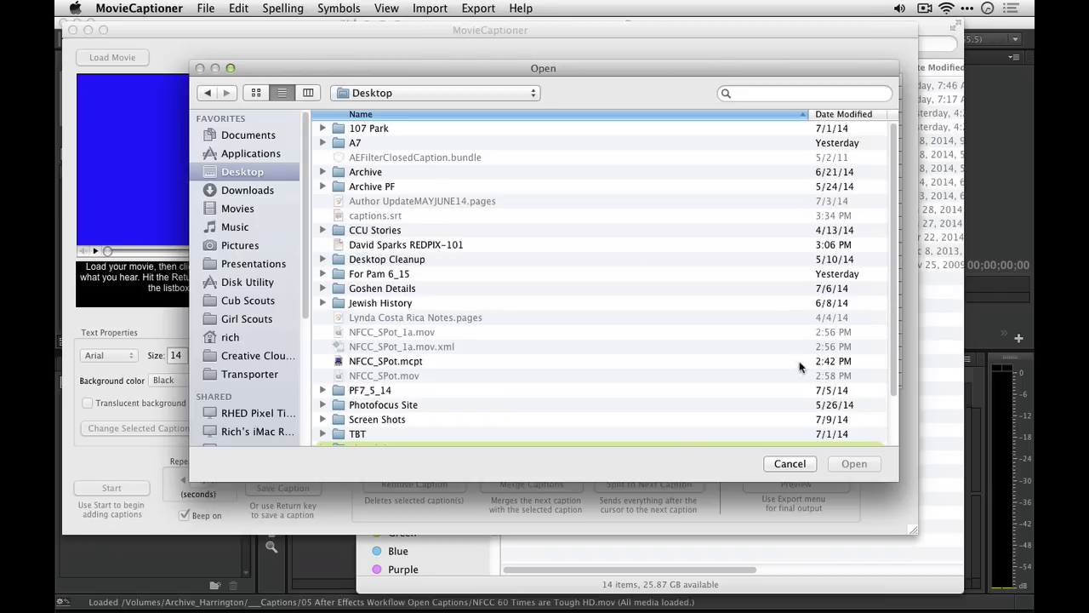
pyautogui.click(790, 463)
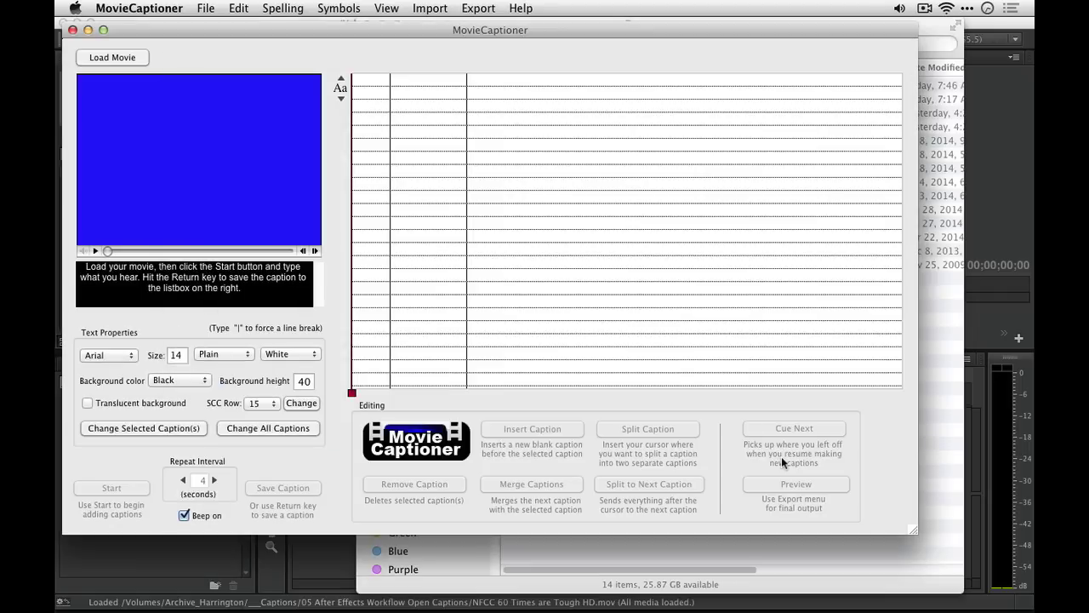
pyautogui.press('super+Tab')
pyautogui.press('super+Tab')
pyautogui.press('super+Tab')
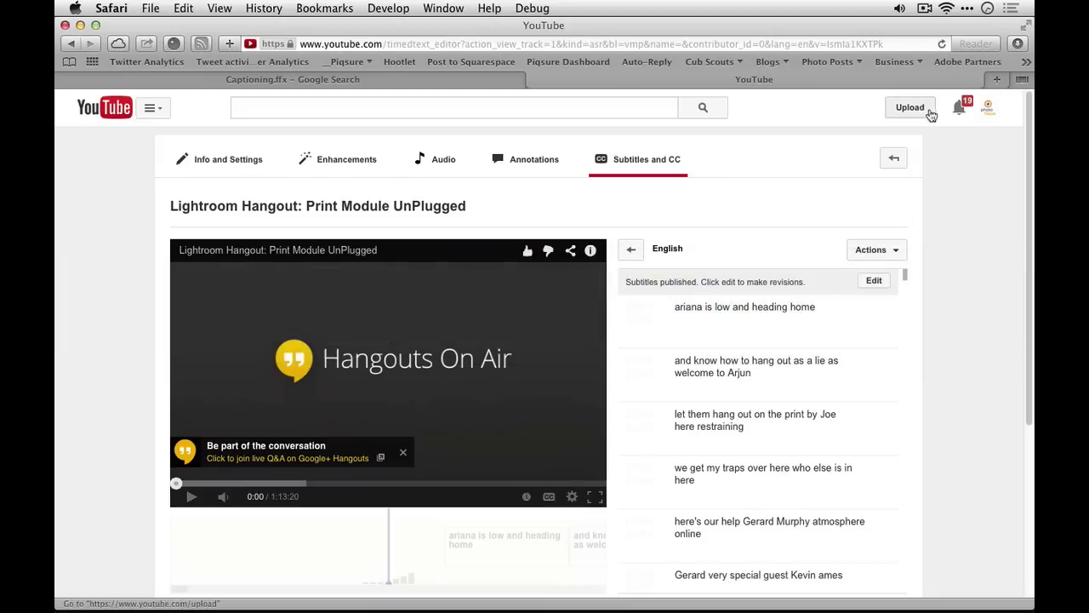
# Download the YouTube subtitles in .vtt and .sbv formats as well.
pyautogui.click(897, 255)
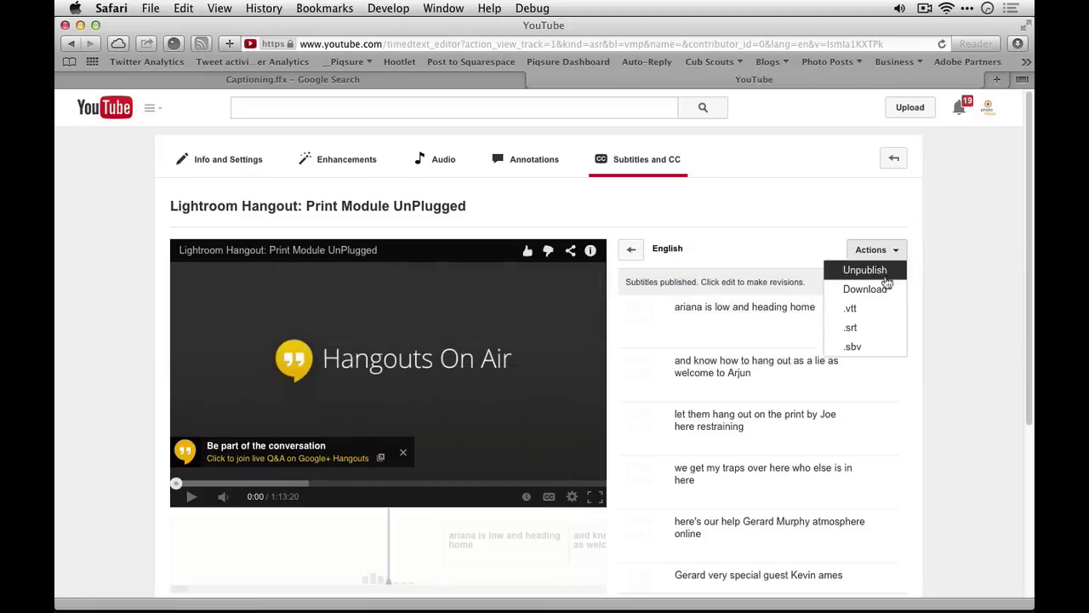
pyautogui.click(873, 315)
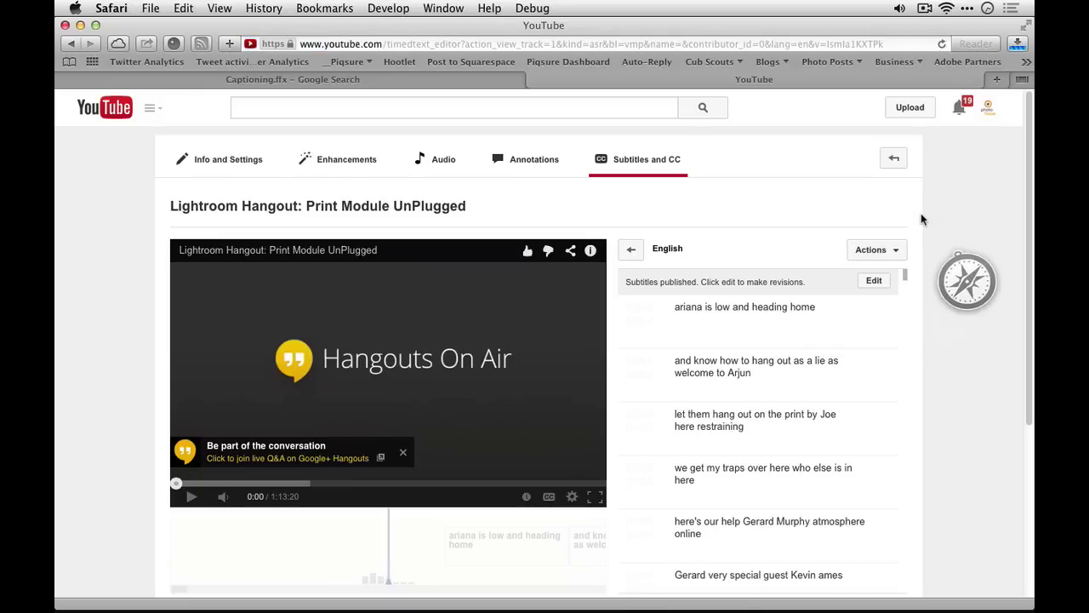
pyautogui.click(893, 251)
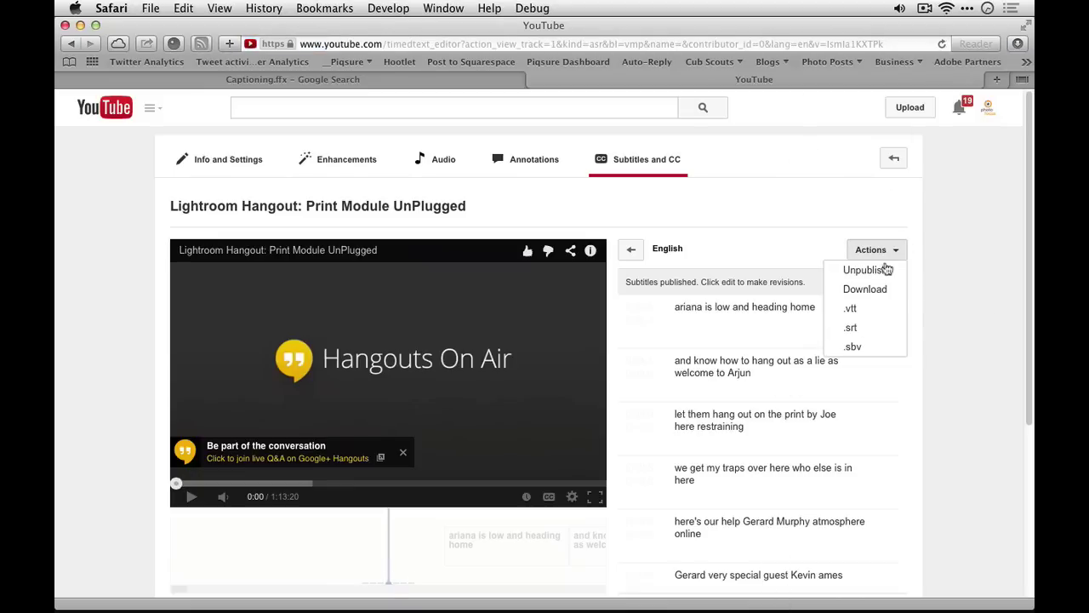
pyautogui.click(851, 347)
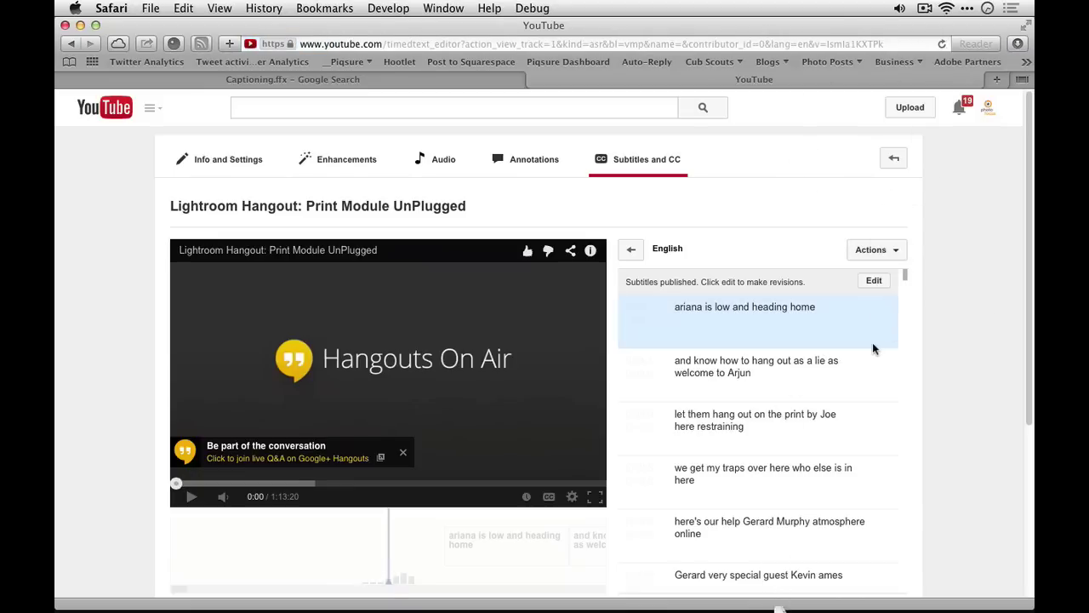
pyautogui.press('super+Tab')
pyautogui.press('super+Tab')
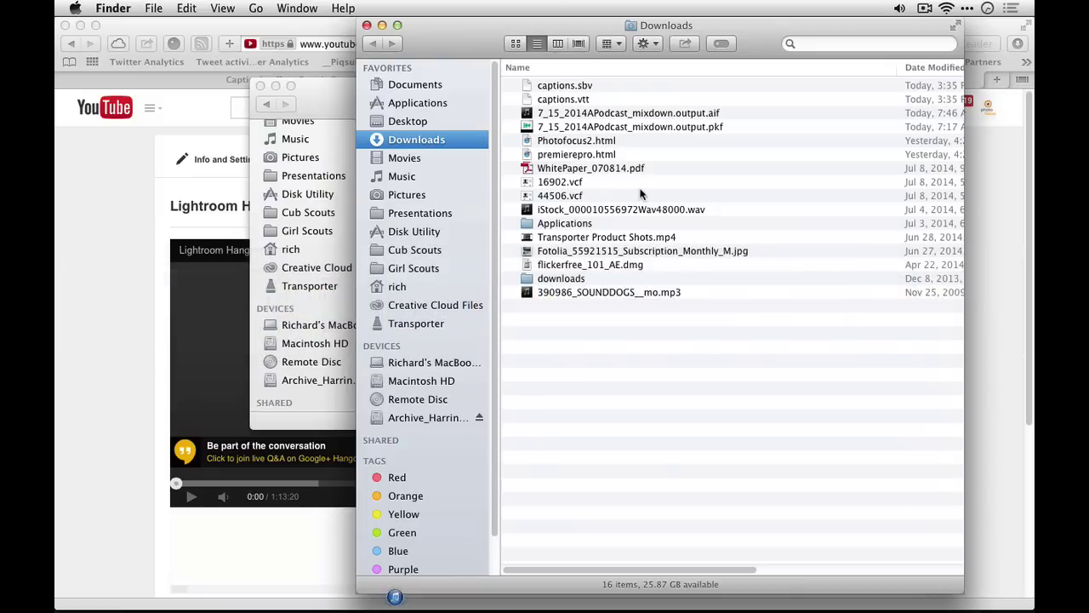
# Try opening captions.sbv and captions.vtt in MovieCaptioner, dismissing the not-a-MovieCaptioner-file warning.
pyautogui.click(582, 89)
pyautogui.moveTo(582, 88); pyautogui.dragTo(748, 599)
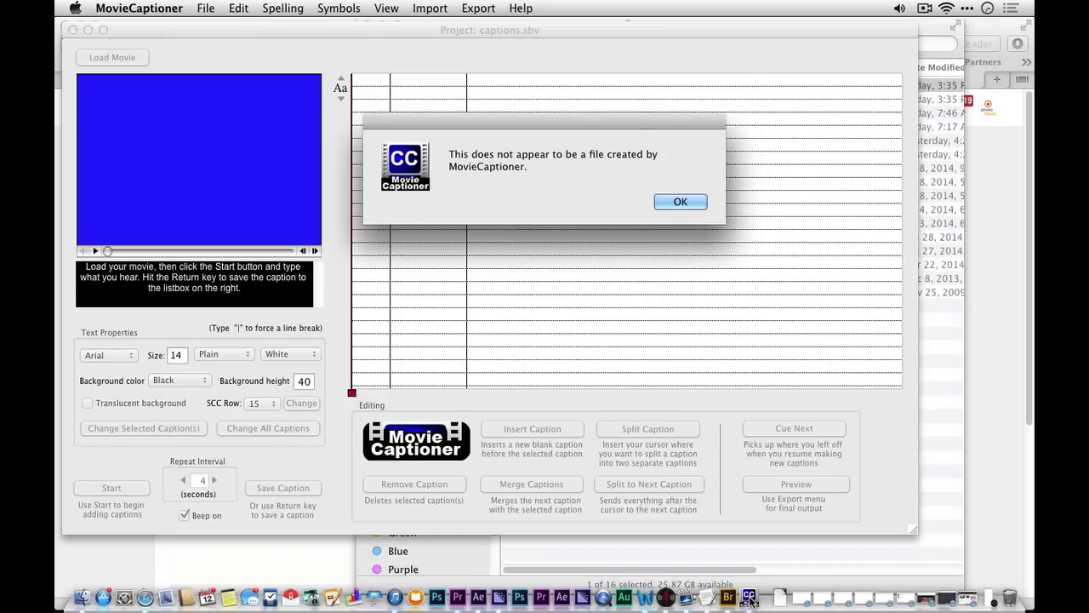
pyautogui.press('super+Tab')
pyautogui.moveTo(566, 101); pyautogui.dragTo(751, 601)
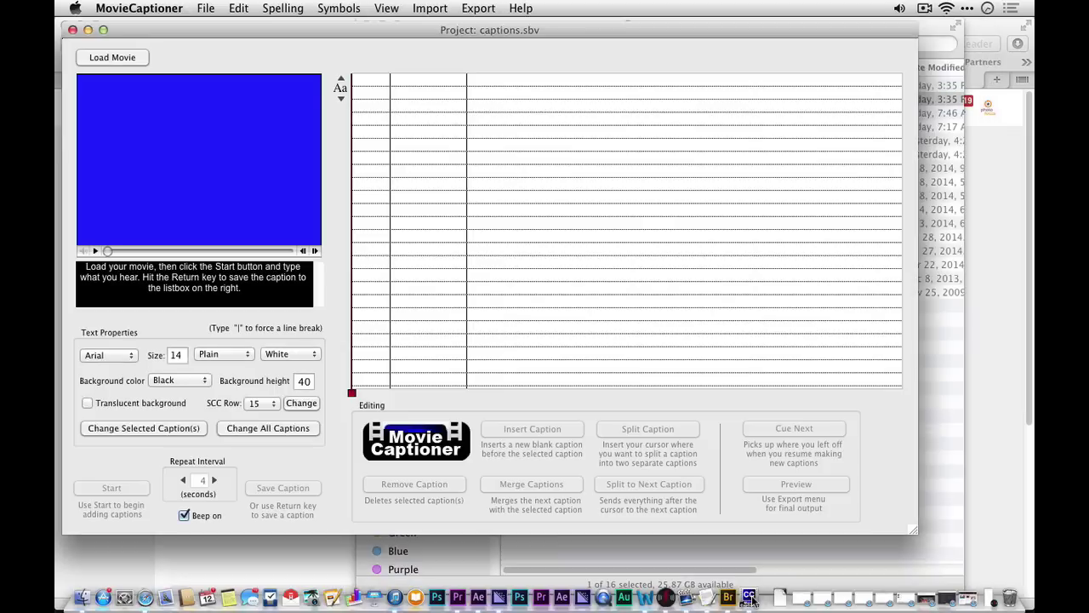
pyautogui.press('Return')
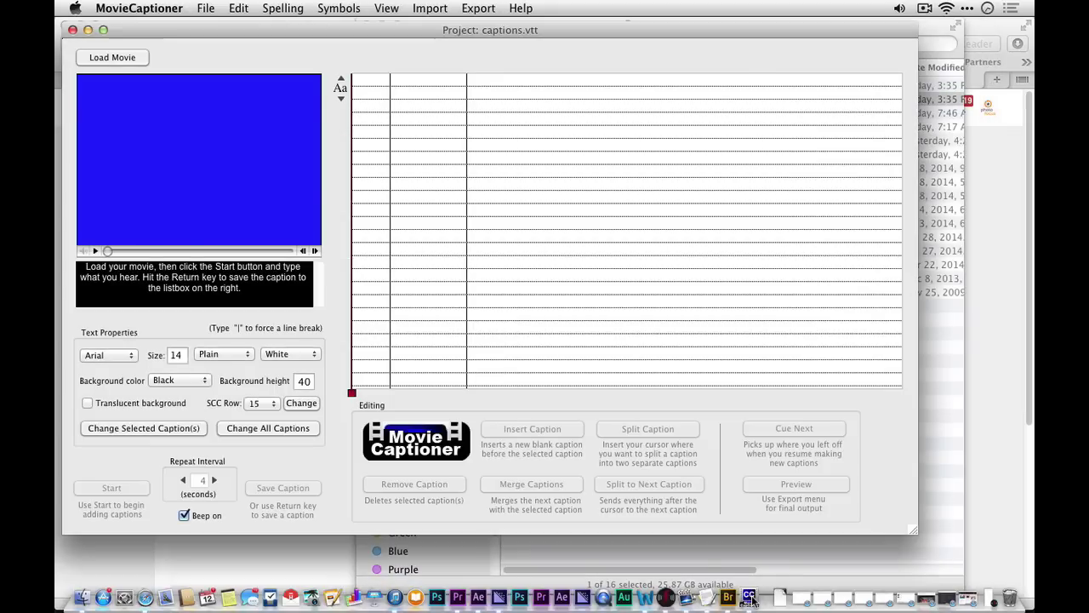
pyautogui.click(205, 7)
pyautogui.moveTo(430, 8)
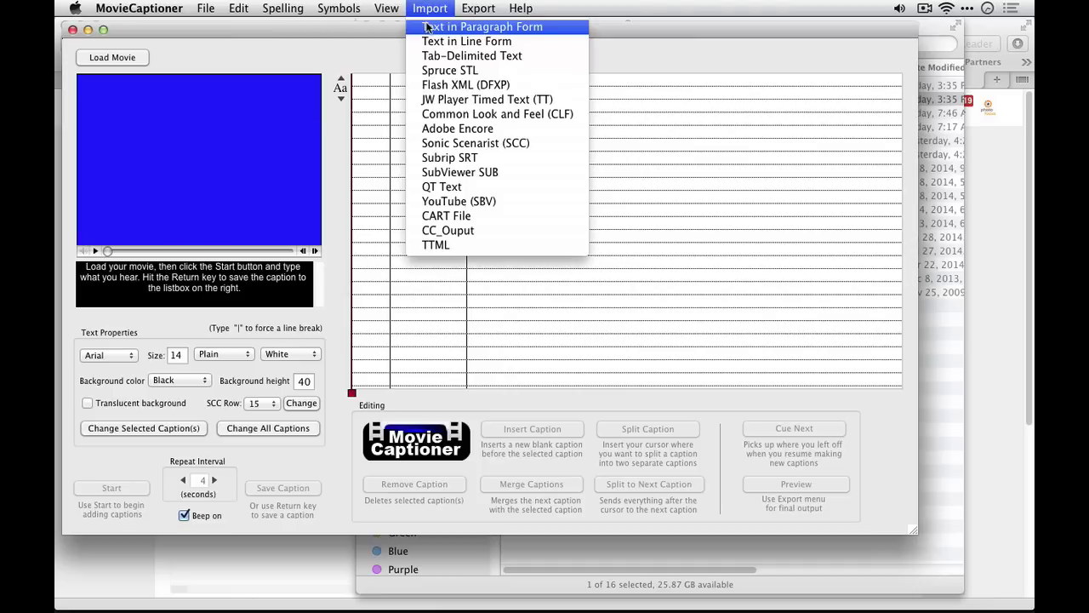
# Import captions.srt from the Desktop via Import > Subrip SRT into the caption list.
pyautogui.click(436, 160)
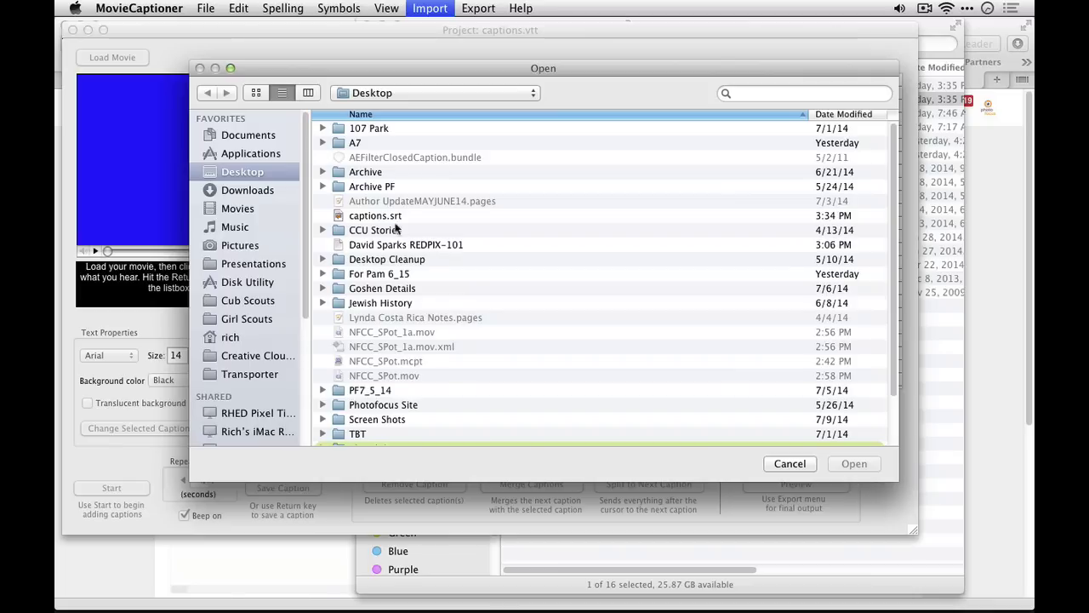
pyautogui.doubleClick(377, 215)
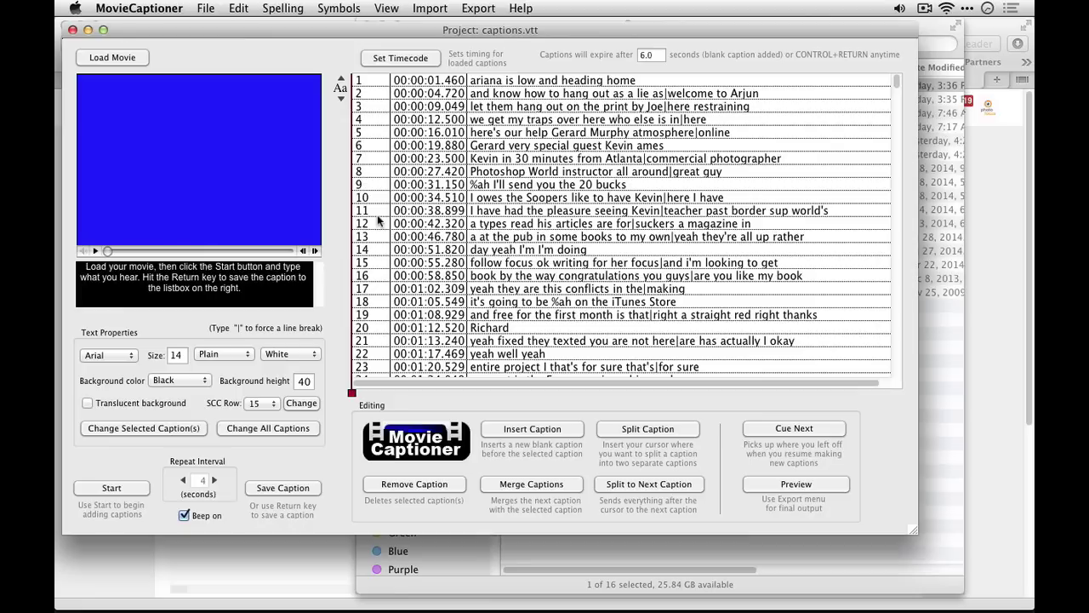
pyautogui.click(468, 7)
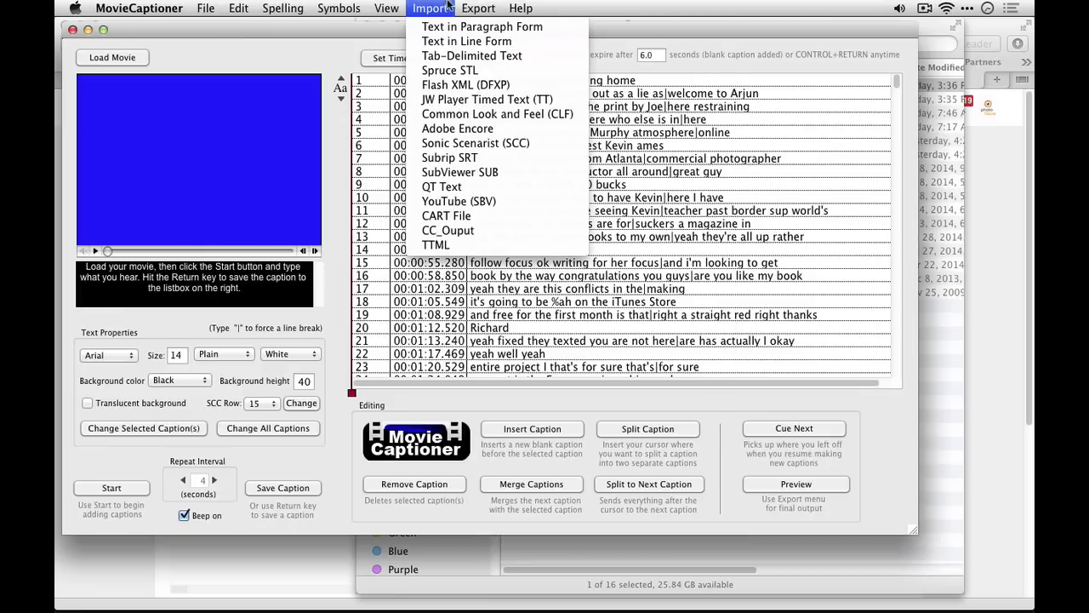
pyautogui.click(792, 181)
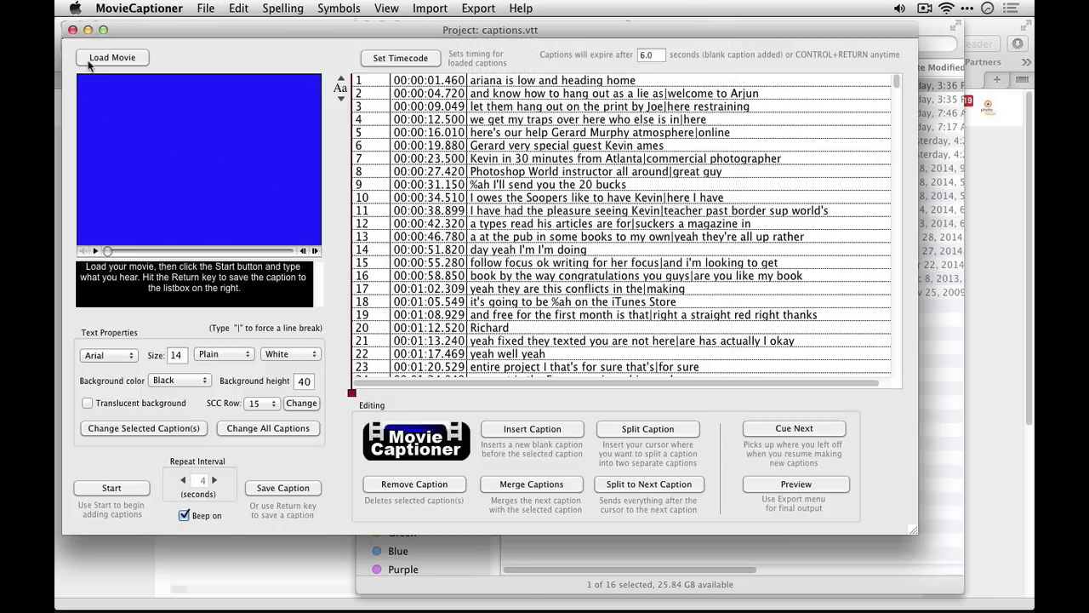
pyautogui.press('super+Tab')
pyautogui.press('super+Tab')
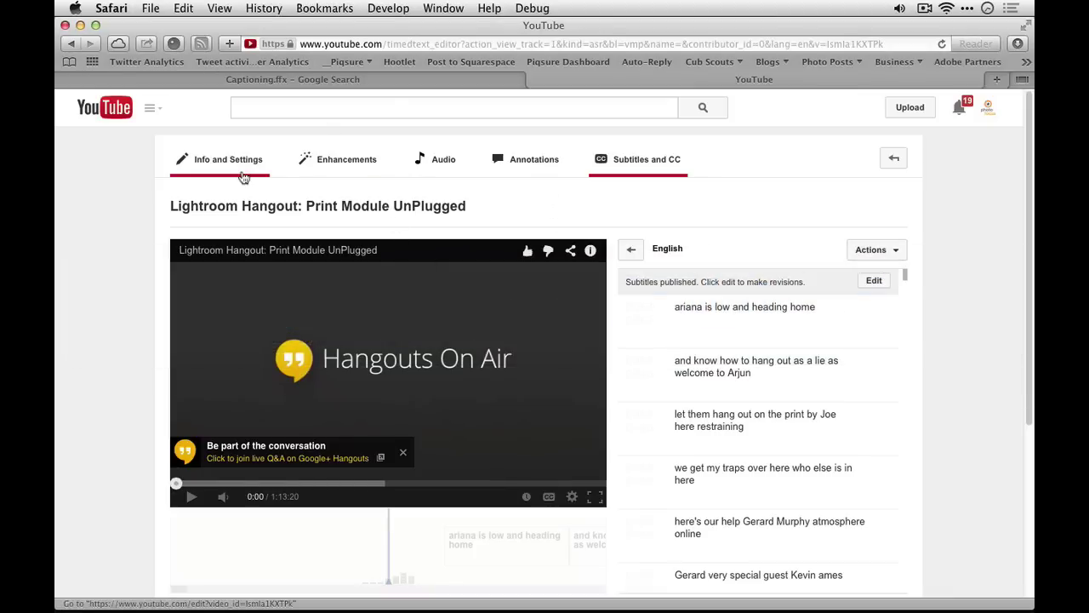
# Scroll down through the published YouTube subtitle list and back up.
pyautogui.scroll(-5, 298, 413)
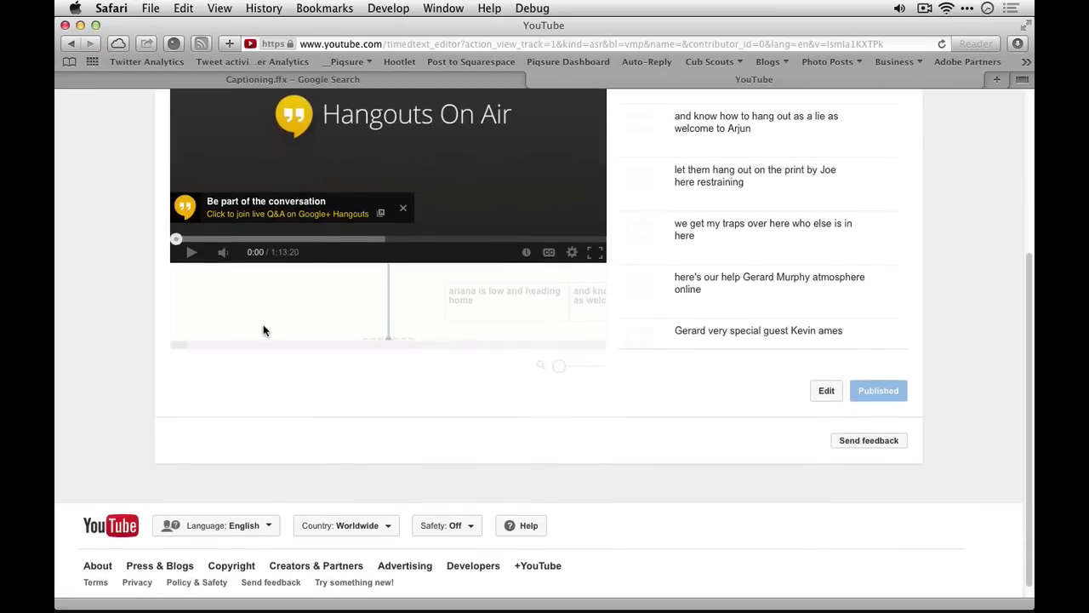
pyautogui.scroll(5, 262, 326)
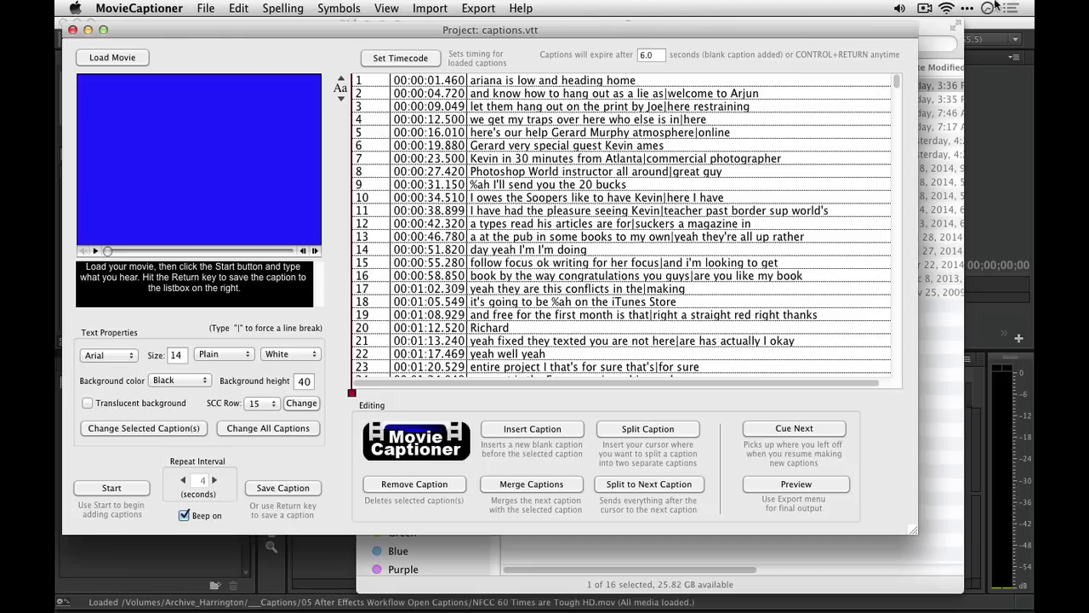
# Dismiss the clock menu, switch to Finder, and show the archive drive's contents.
pyautogui.click(988, 7)
pyautogui.click(990, 7)
pyautogui.press('super+Tab')
pyautogui.press('super+Tab')
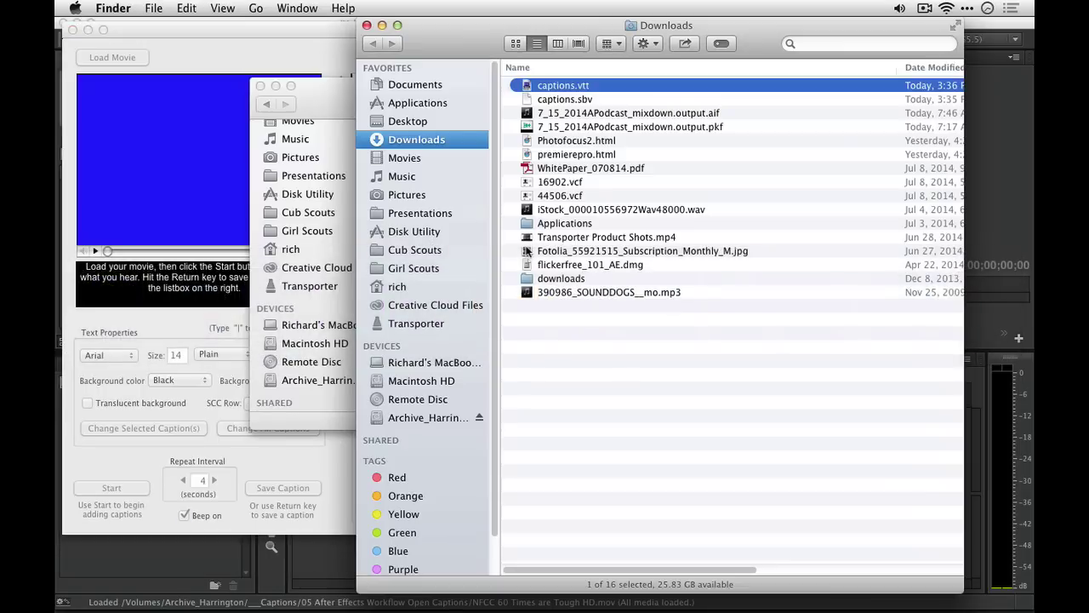
pyautogui.scroll(-1, 409, 341)
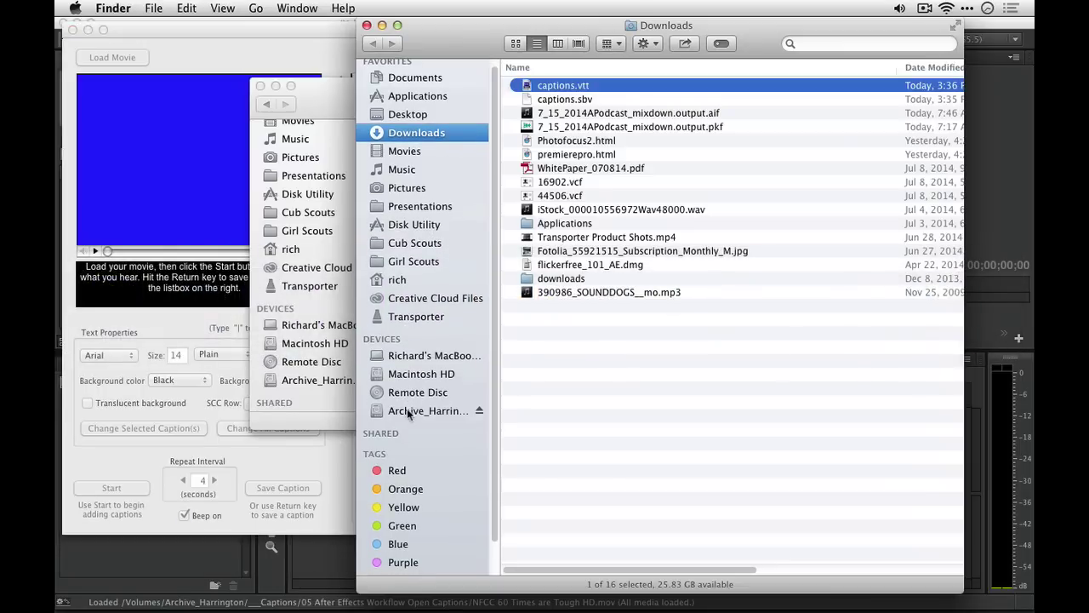
pyautogui.click(408, 411)
# Open Captions, collapse 02 Analysis, expand 04 Open PP subtitles and select CHC collection_1.prproj.
pyautogui.doubleClick(598, 127)
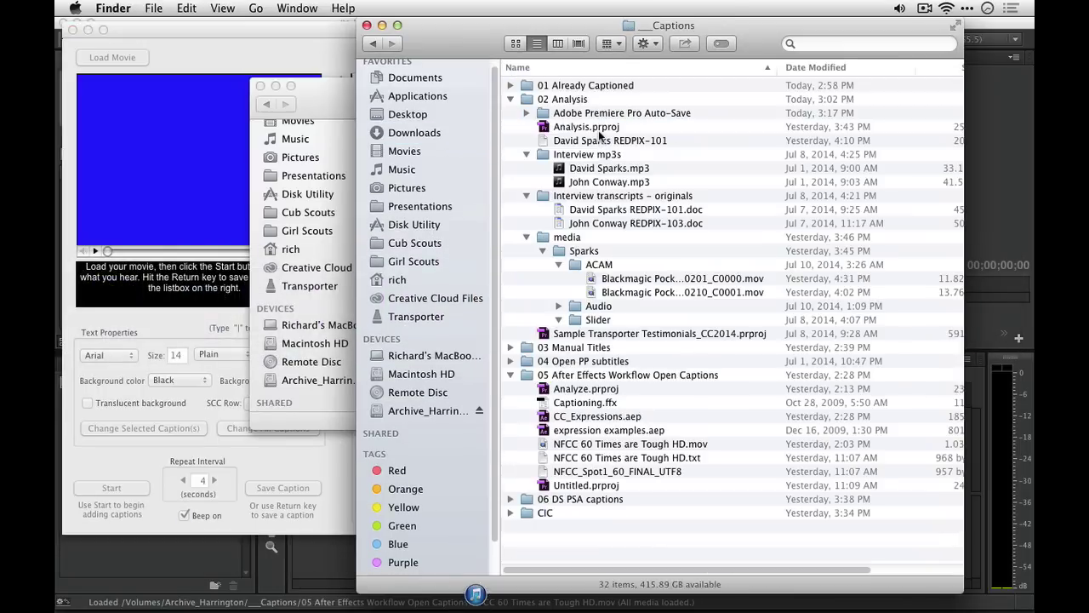
pyautogui.click(510, 99)
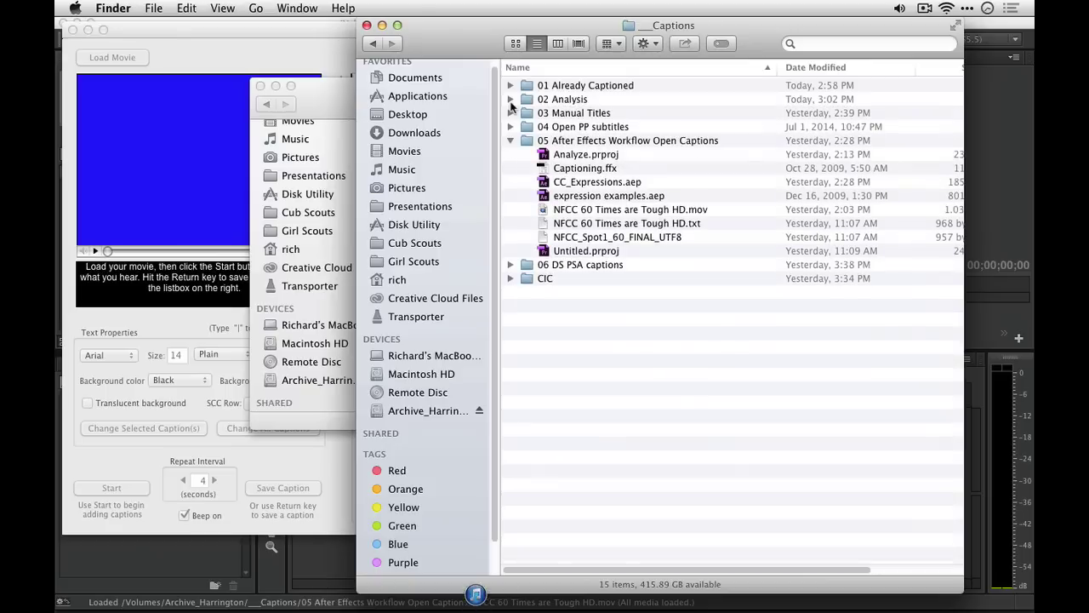
pyautogui.click(511, 101)
pyautogui.press('Down')
pyautogui.press('Down')
pyautogui.press('Right')
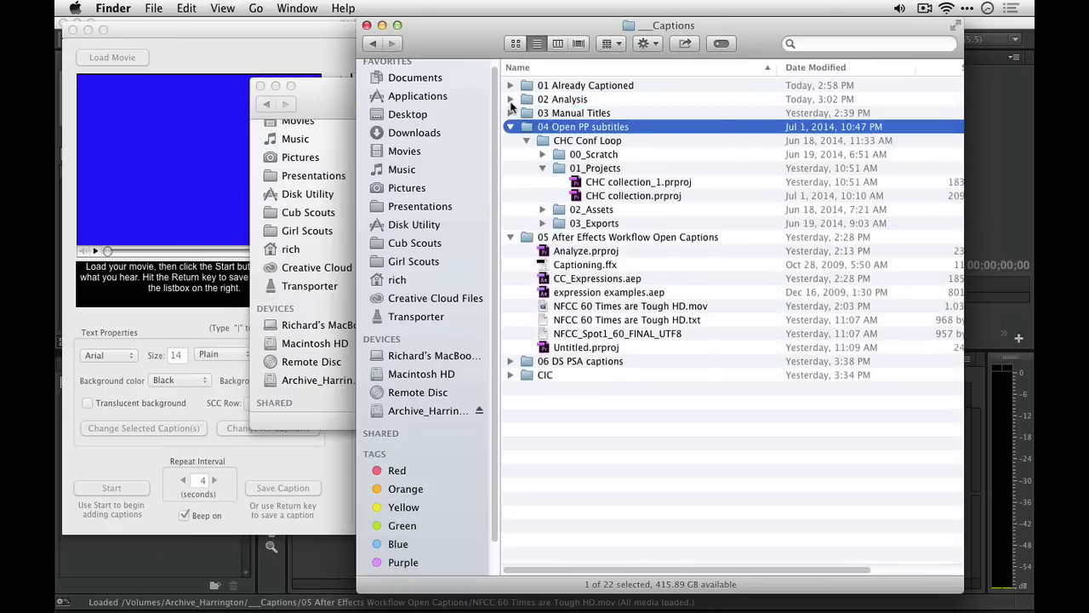
pyautogui.press('Down')
pyautogui.press('Down')
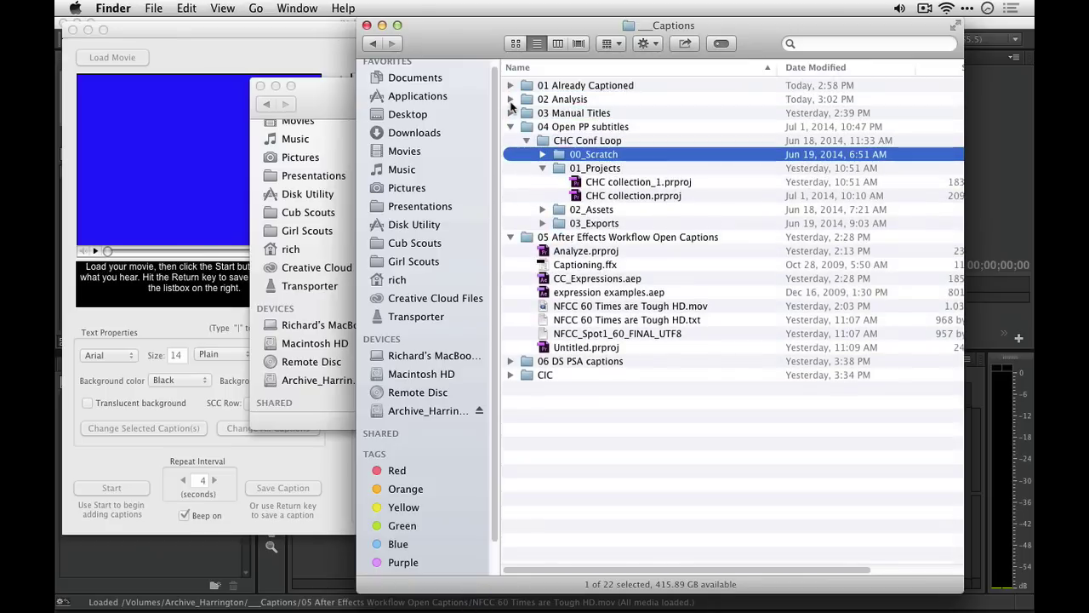
pyautogui.click(576, 183)
# Open CHC collection_1.prproj, show the HMW Captions sequence, and scrub to 00;00;01;04.
pyautogui.doubleClick(576, 182)
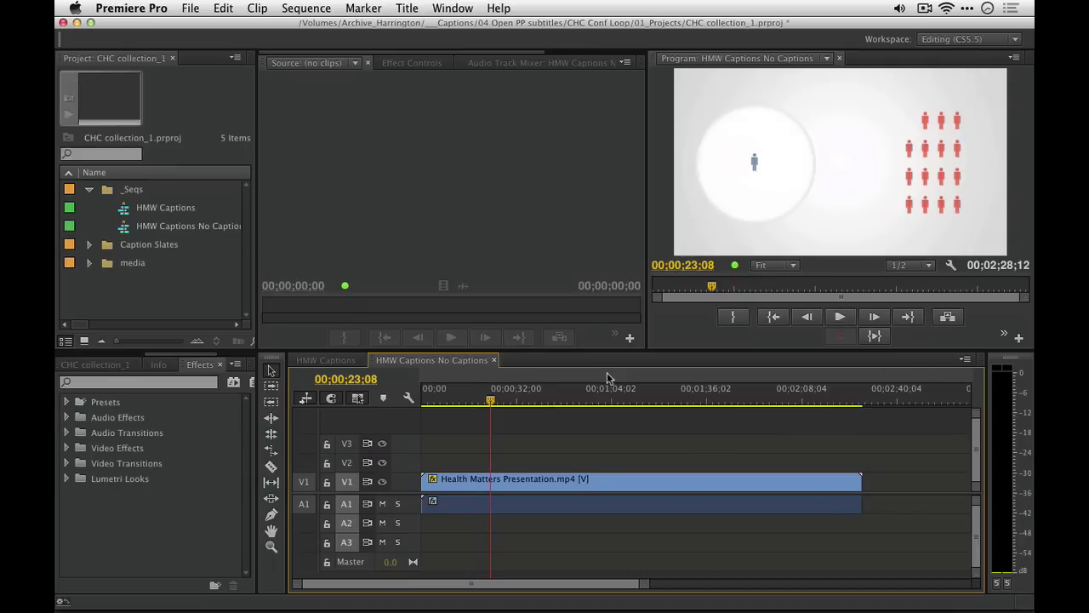
pyautogui.click(339, 358)
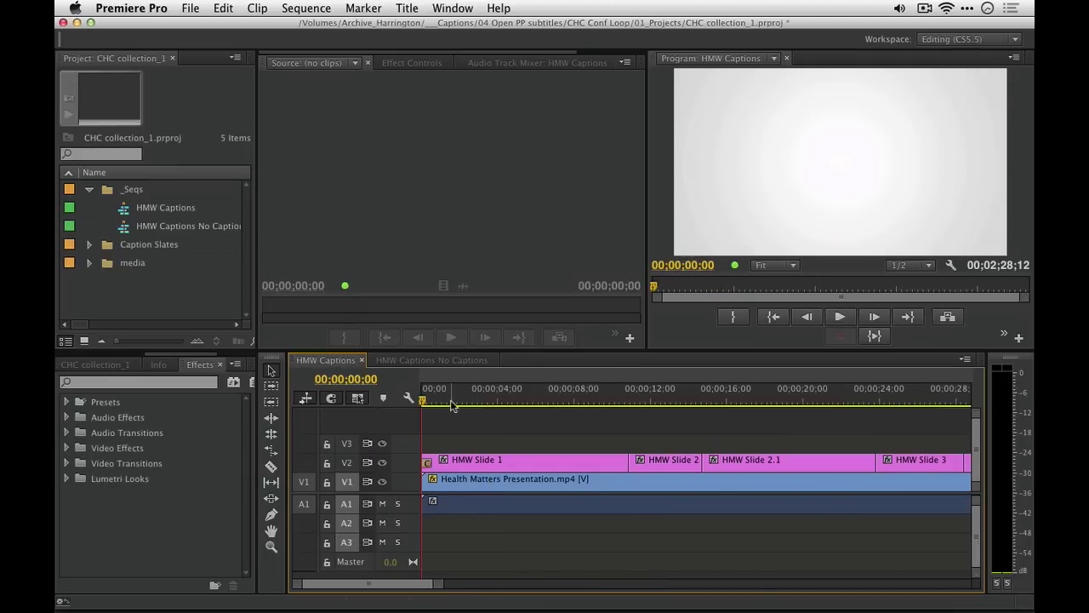
pyautogui.moveTo(453, 400); pyautogui.dragTo(443, 401)
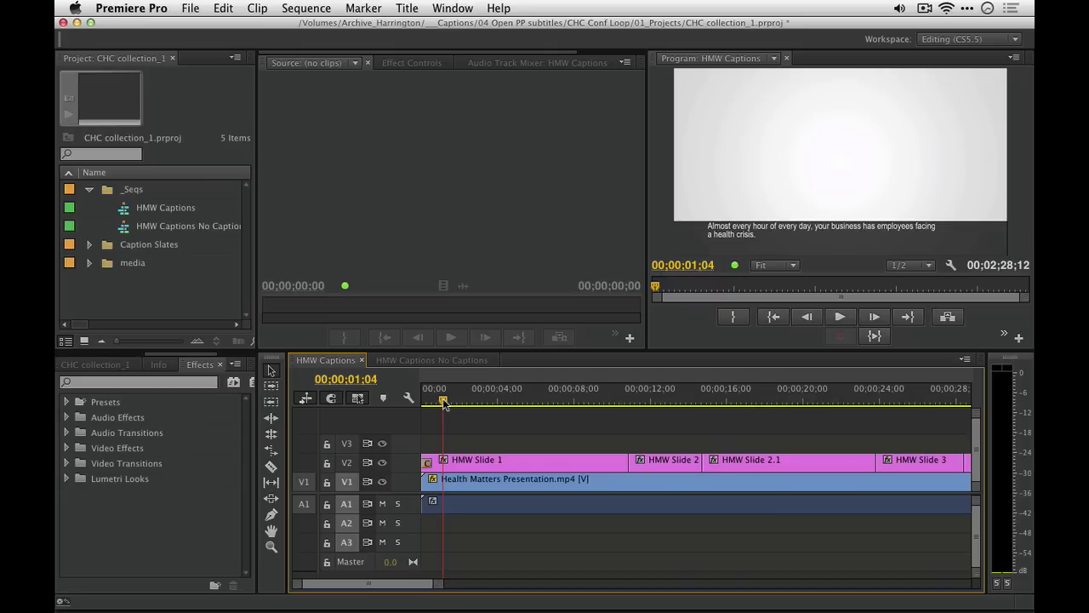
# Open a new Finder window and start a blank TextEdit document.
pyautogui.press('super+Tab')
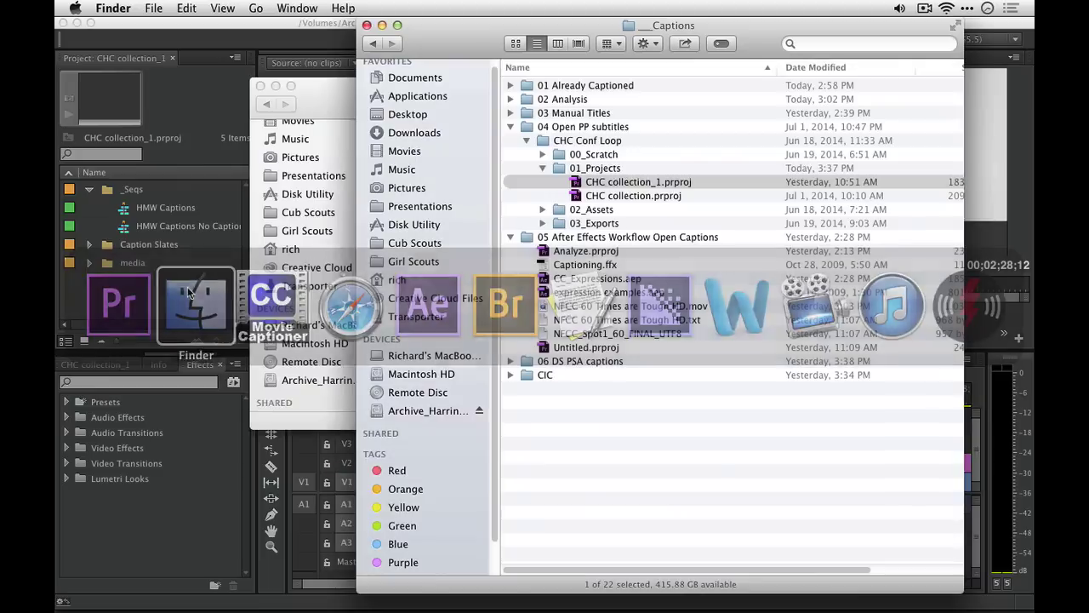
pyautogui.press('super+n')
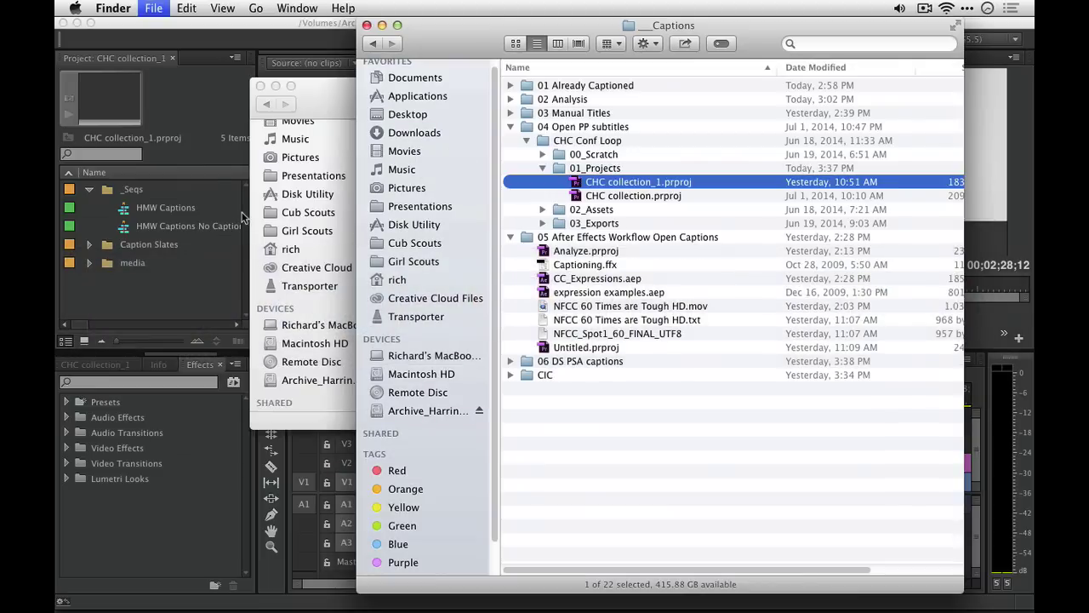
pyautogui.moveTo(578, 600)
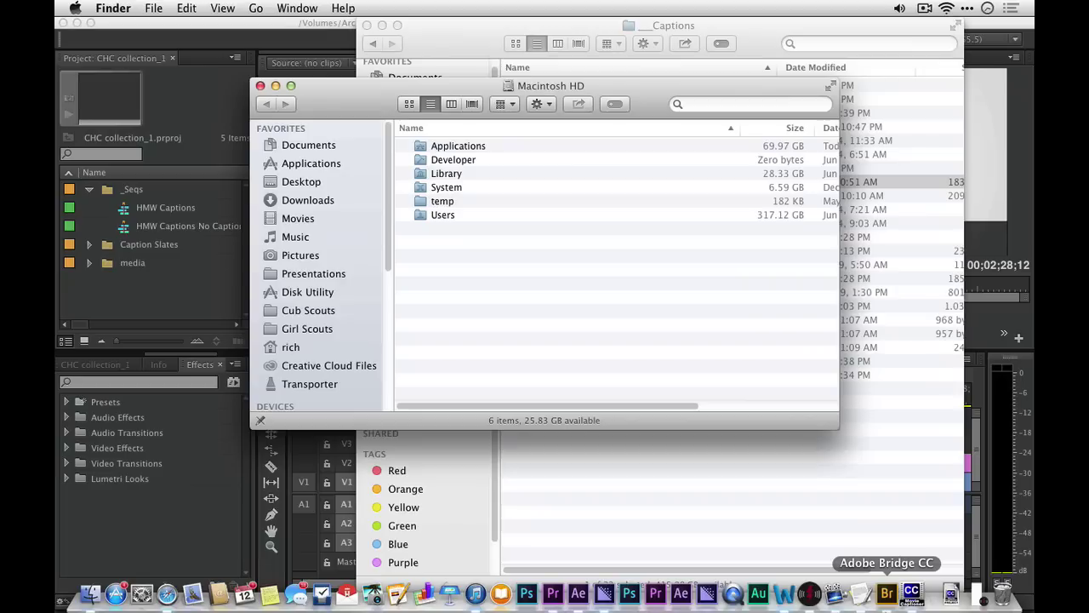
pyautogui.click(863, 595)
pyautogui.press('super+n')
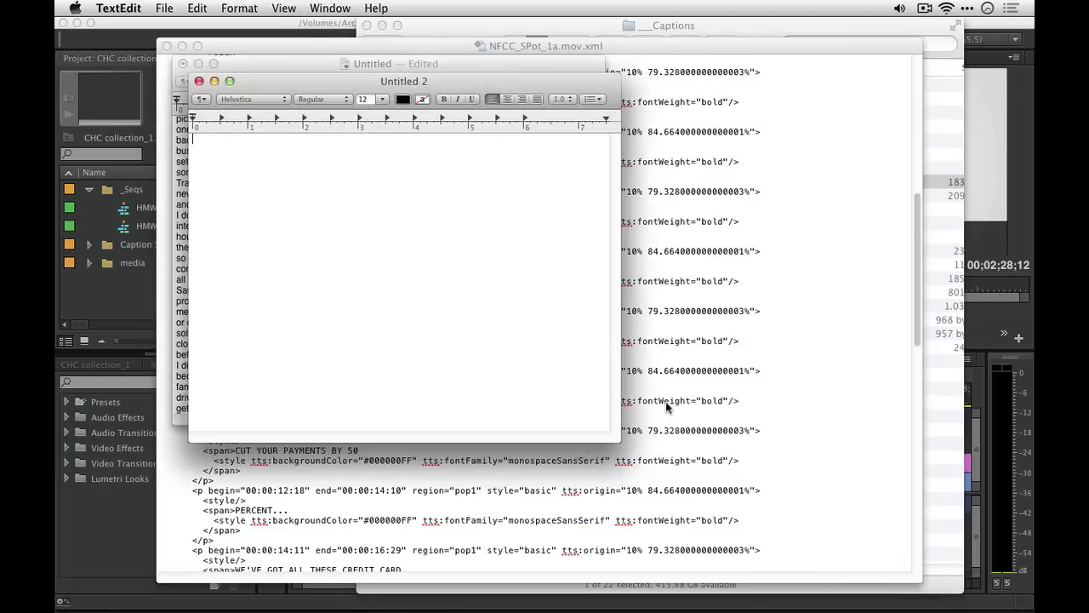
pyautogui.press('super+Tab')
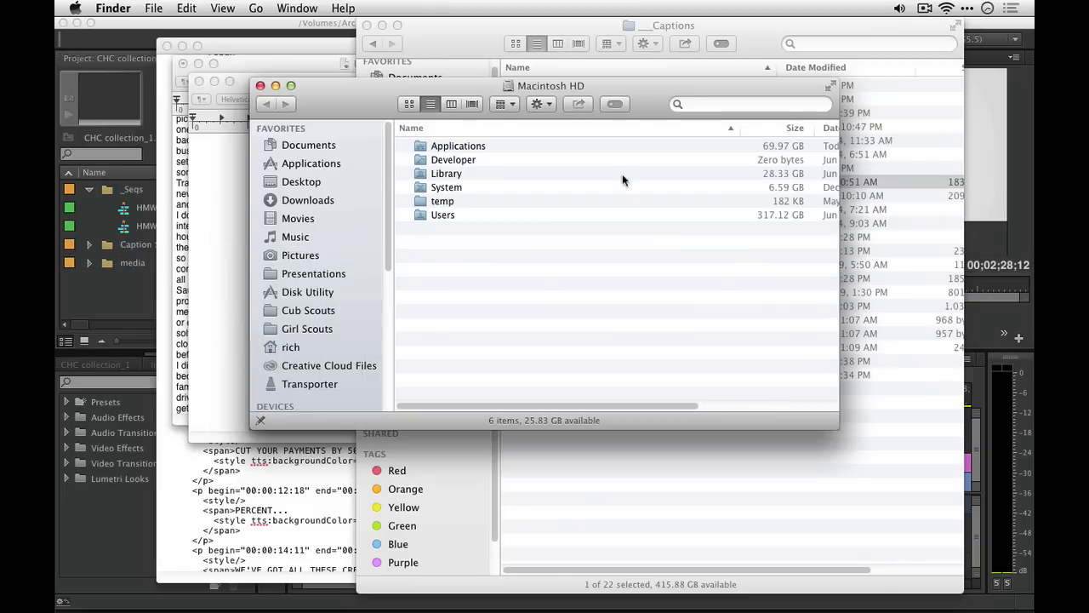
# In Finder, open the archive drive's Captions folder and expand 01 Already Captioned and 02 Analysis.
pyautogui.press('super+shift+d')
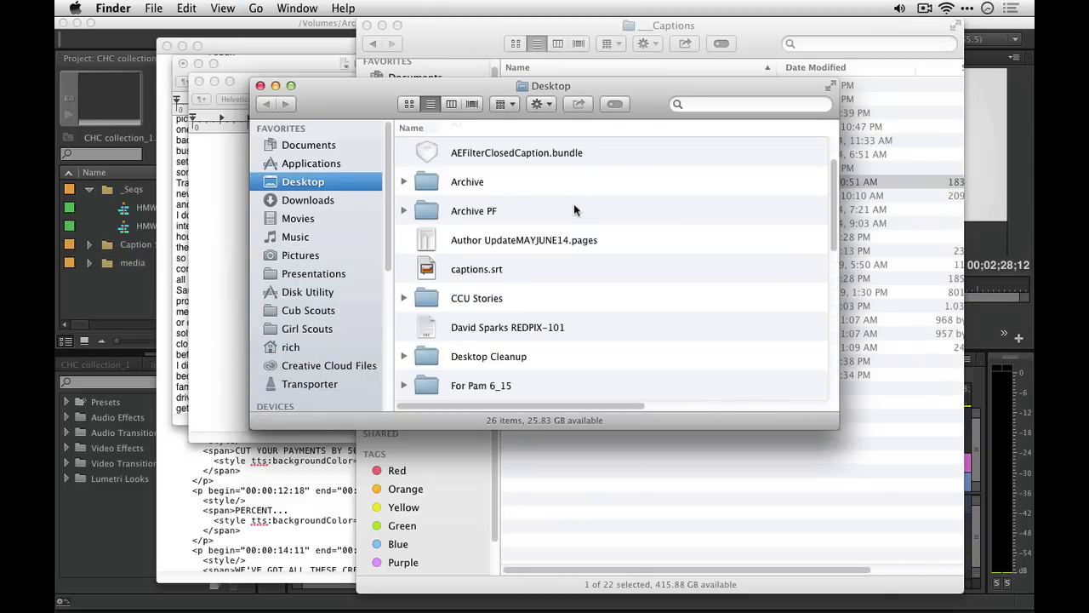
pyautogui.scroll(2, 527, 206)
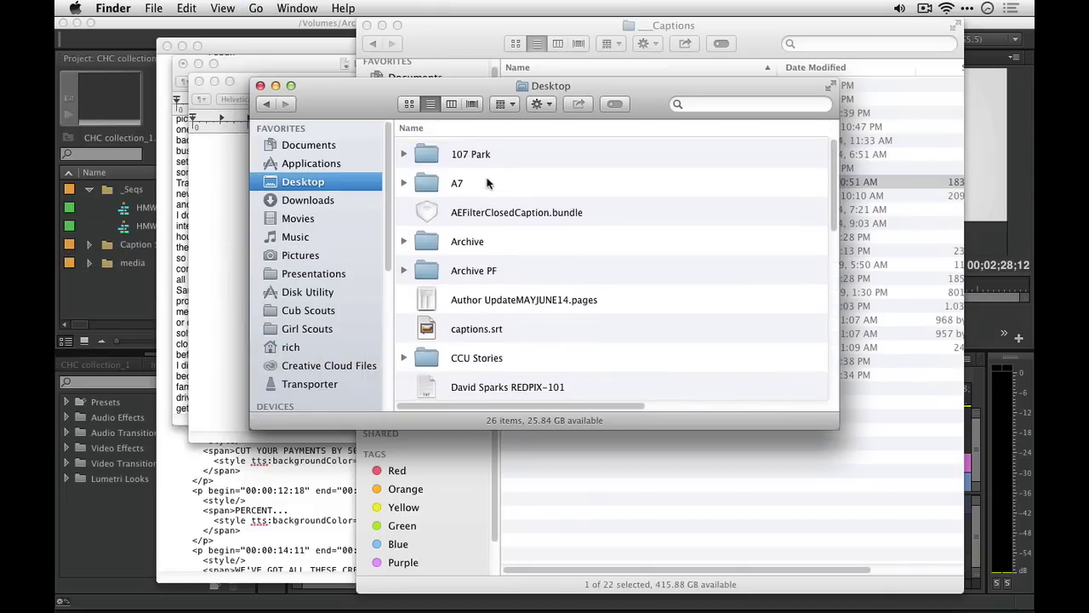
pyautogui.scroll(-5, 320, 293)
pyautogui.click(315, 353)
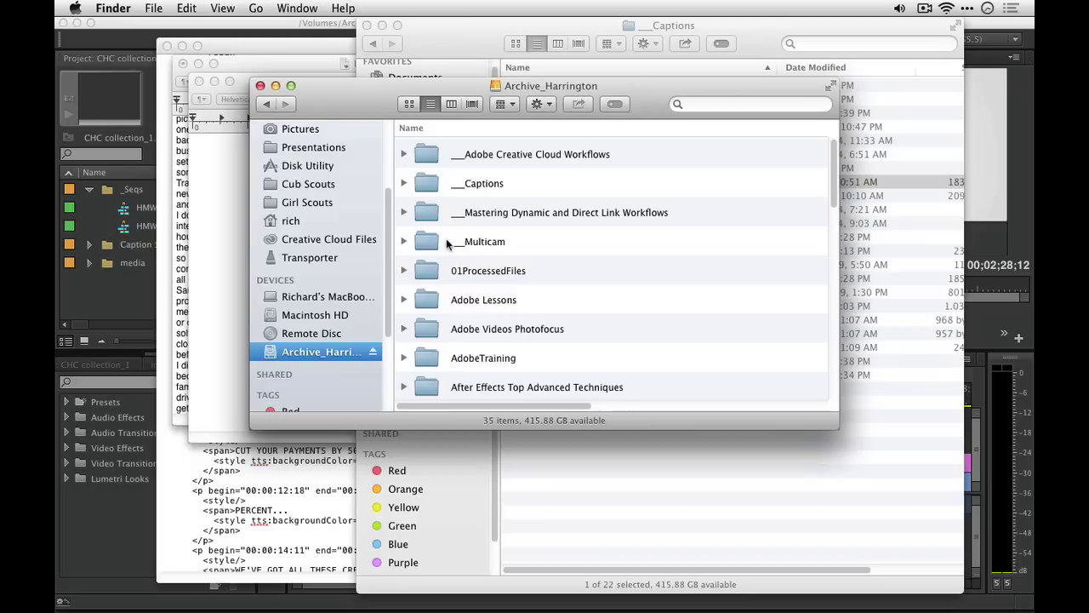
pyautogui.doubleClick(440, 187)
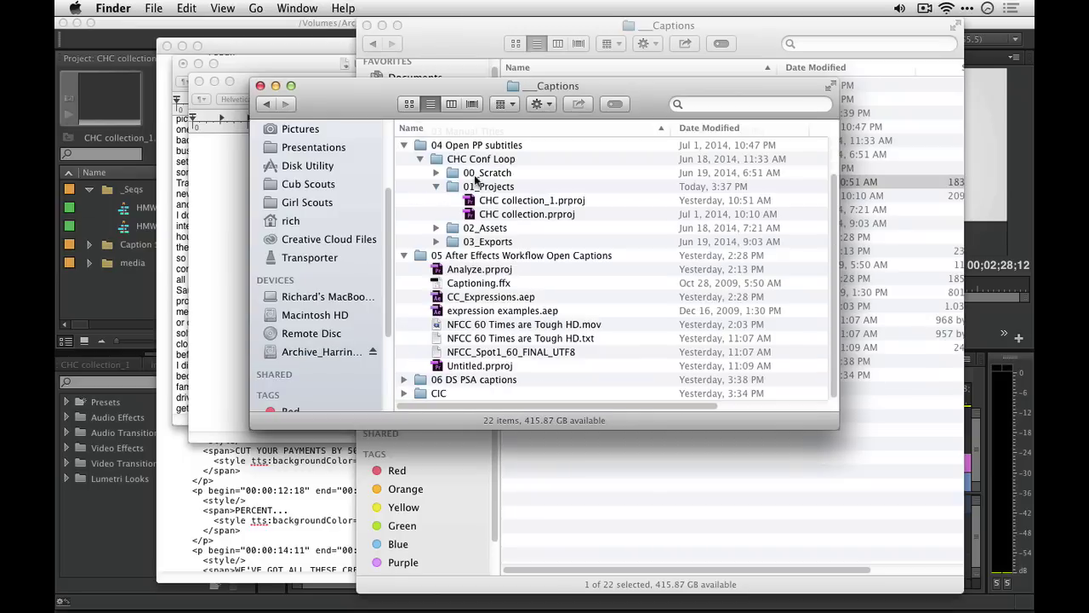
pyautogui.scroll(3, 474, 174)
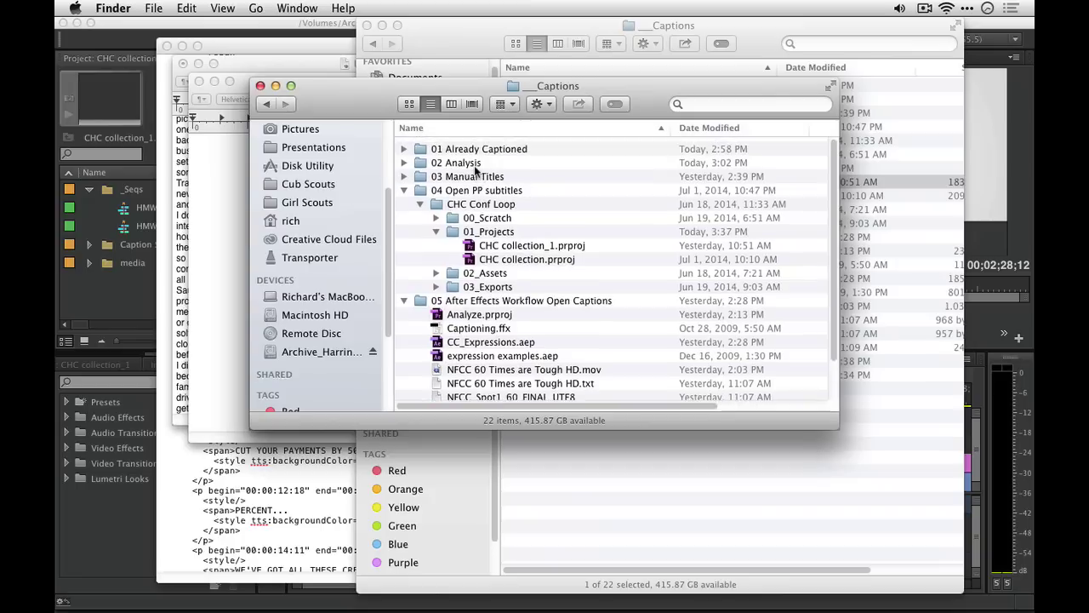
pyautogui.click(403, 145)
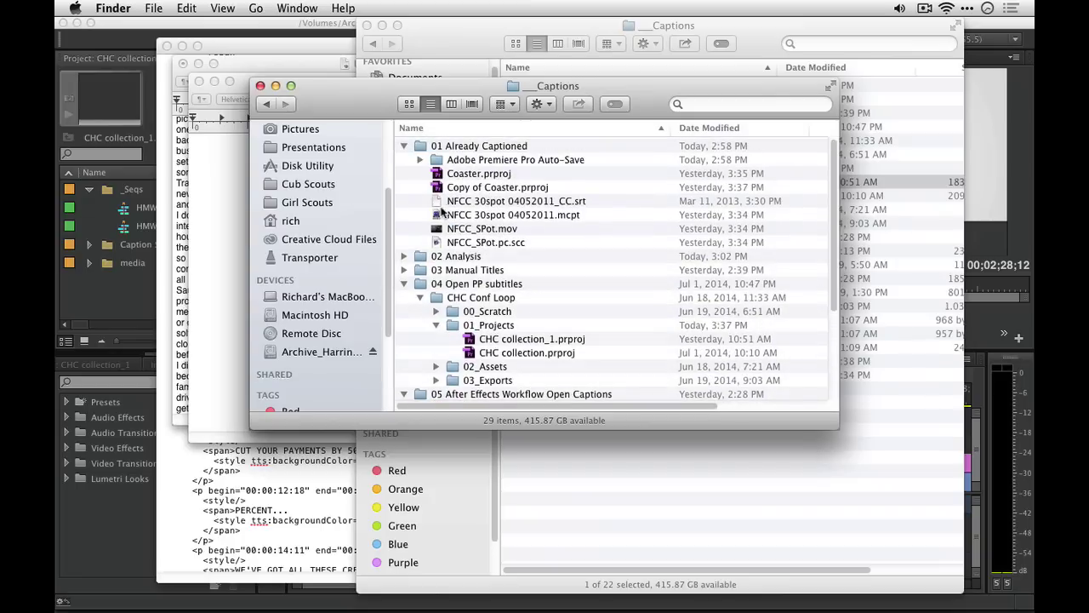
pyautogui.click(403, 256)
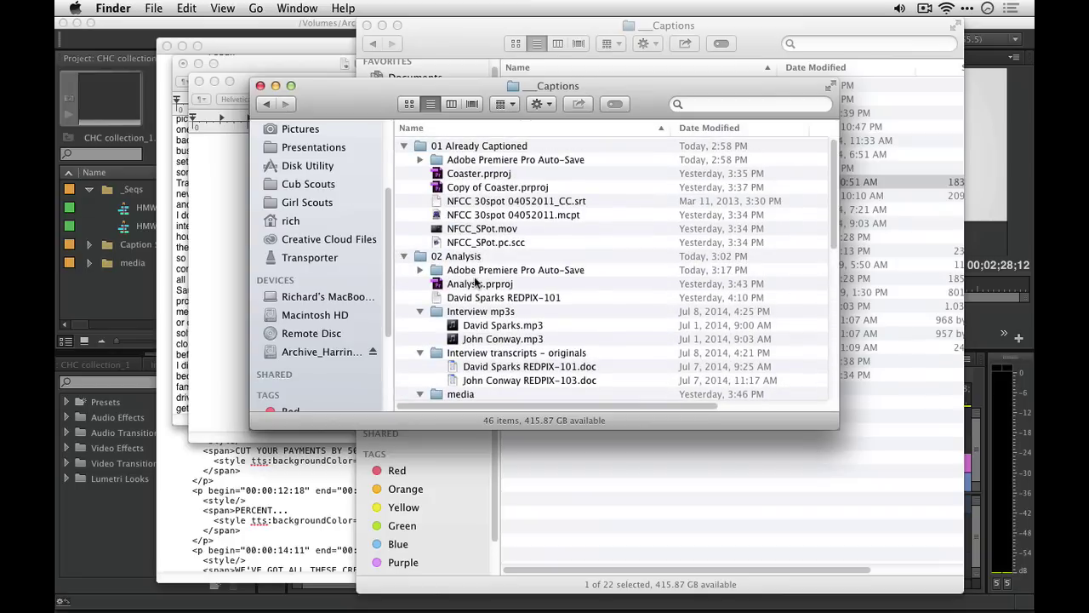
pyautogui.scroll(-5, 477, 281)
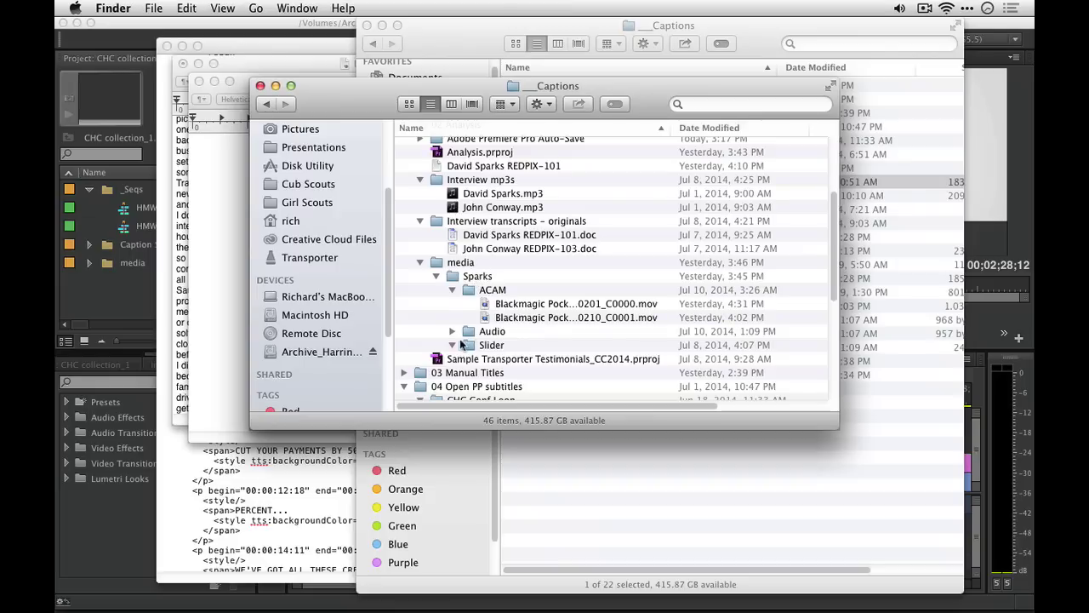
# Open the first Blackmagic interview .mov with QuickTime Player 7.
pyautogui.rightClick(483, 303)
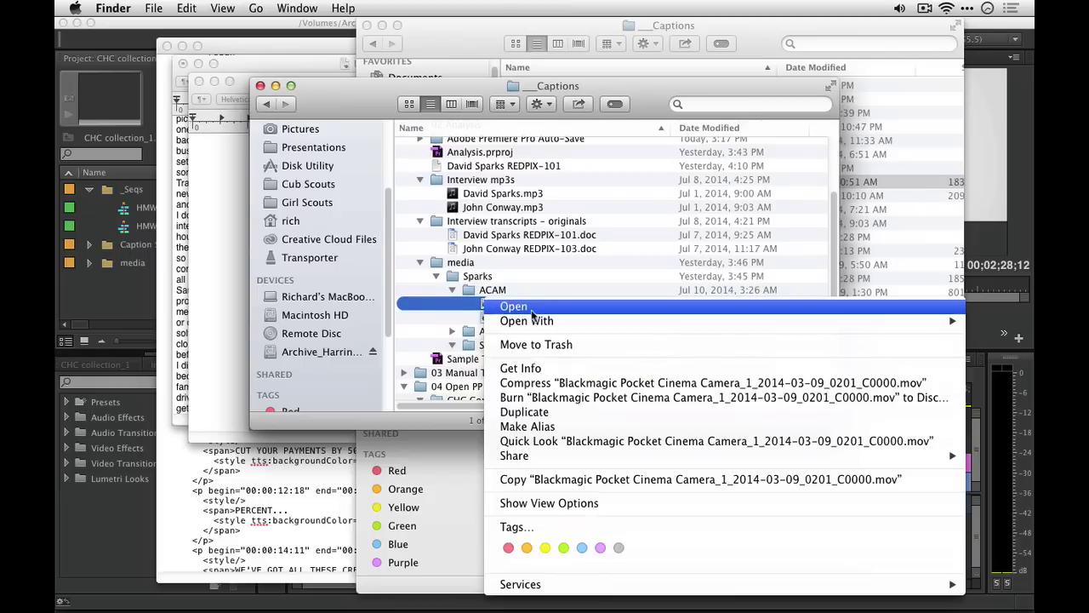
pyautogui.moveTo(538, 324)
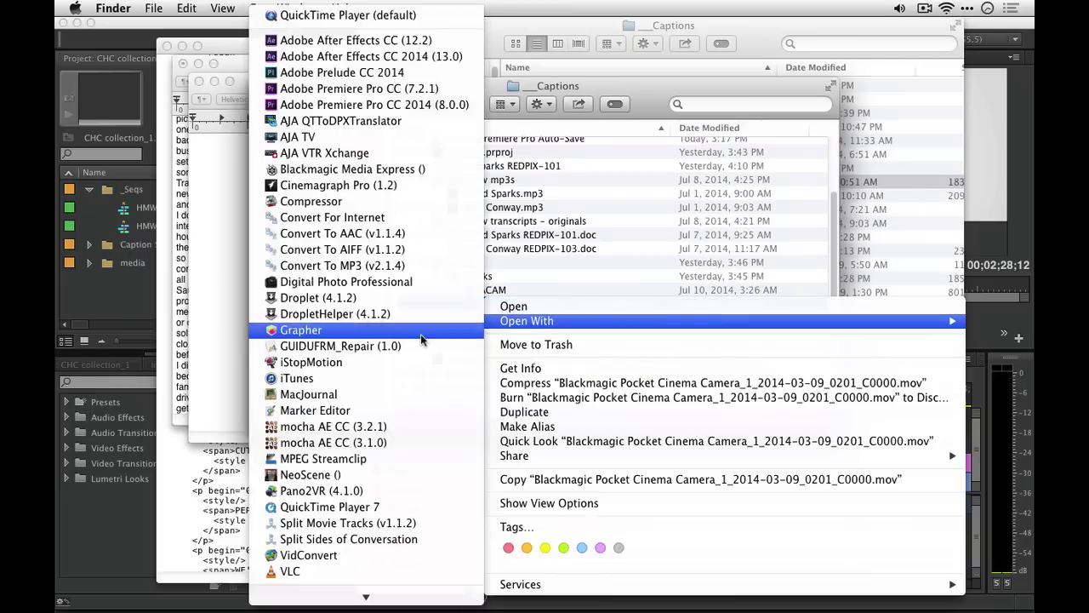
pyautogui.click(388, 507)
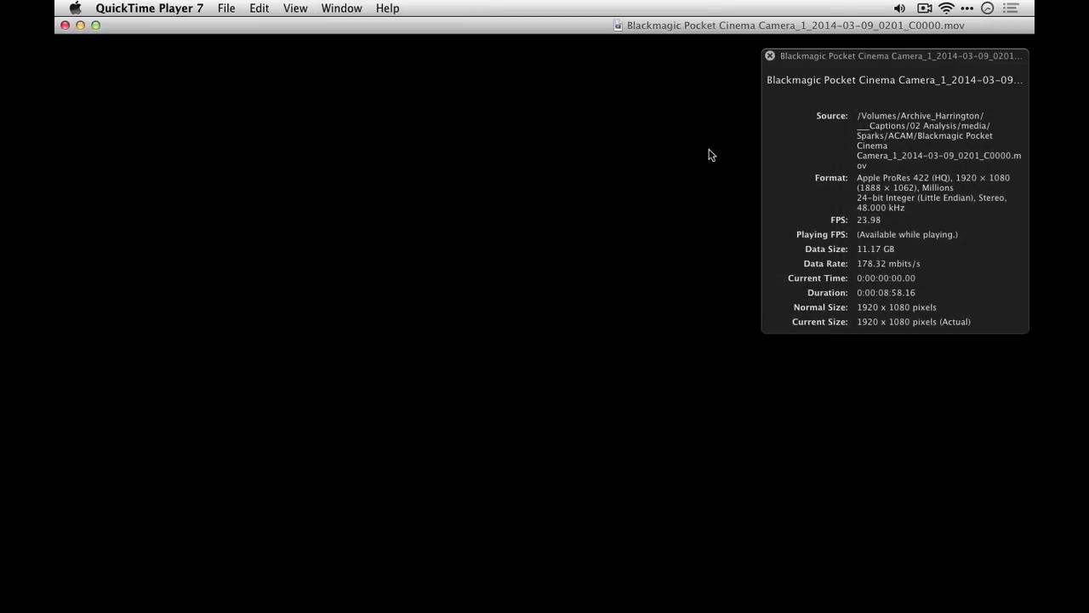
# Show the interview clip at Half Size and play it from about 00:00:30 with volume raised.
pyautogui.click(302, 7)
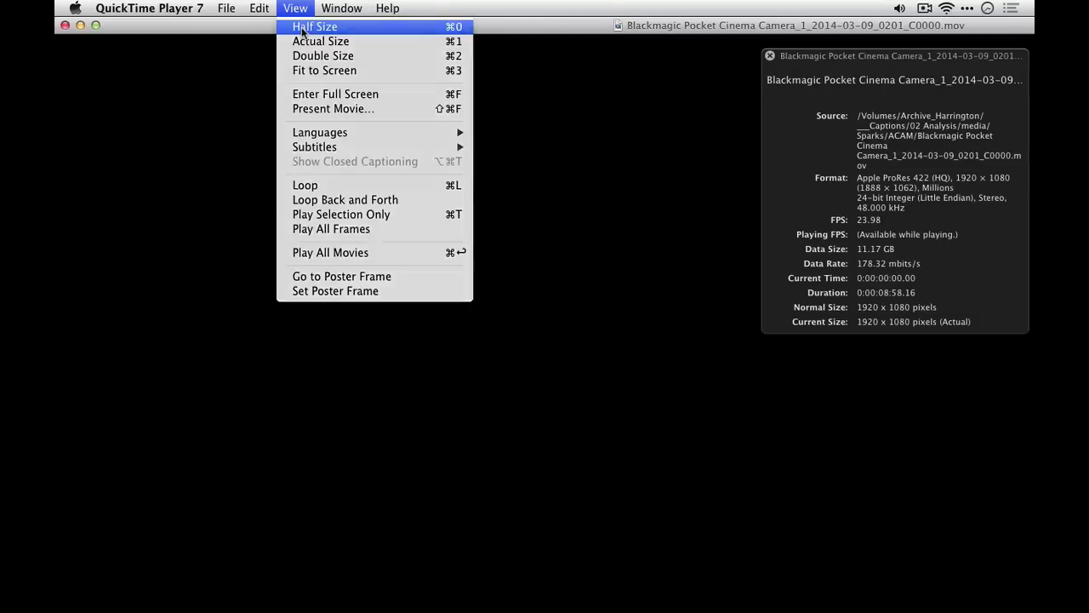
pyautogui.click(306, 27)
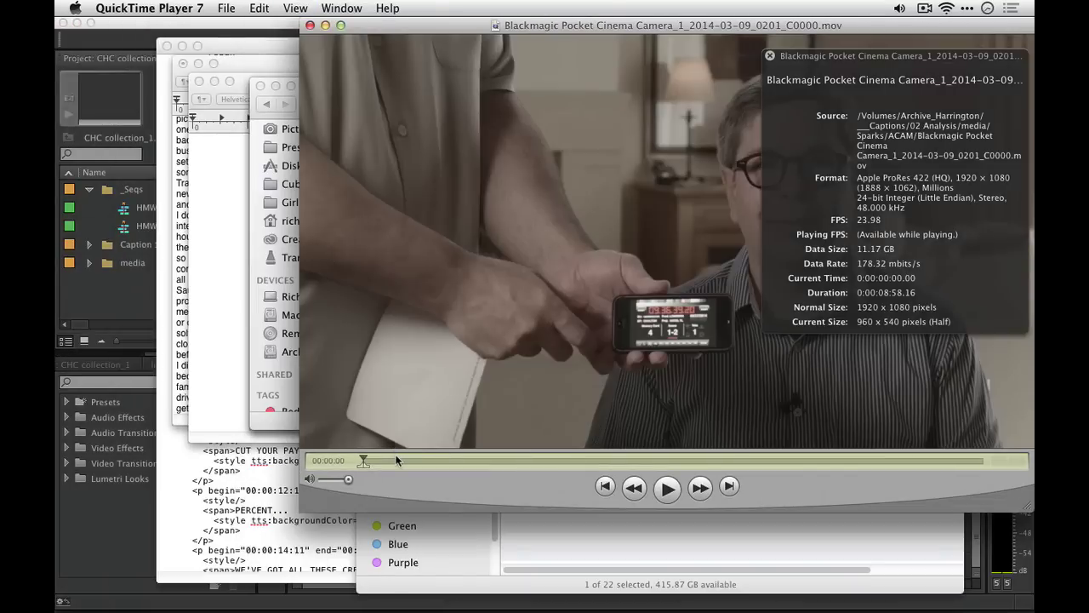
pyautogui.click(396, 460)
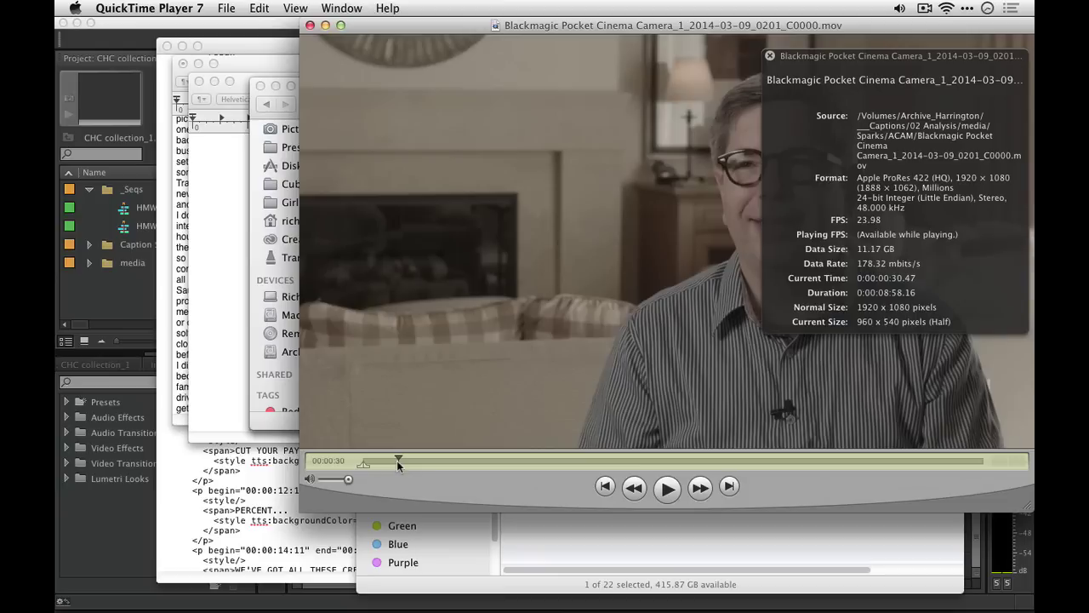
pyautogui.press('space')
pyautogui.press('XF86AudioRaiseVolume')
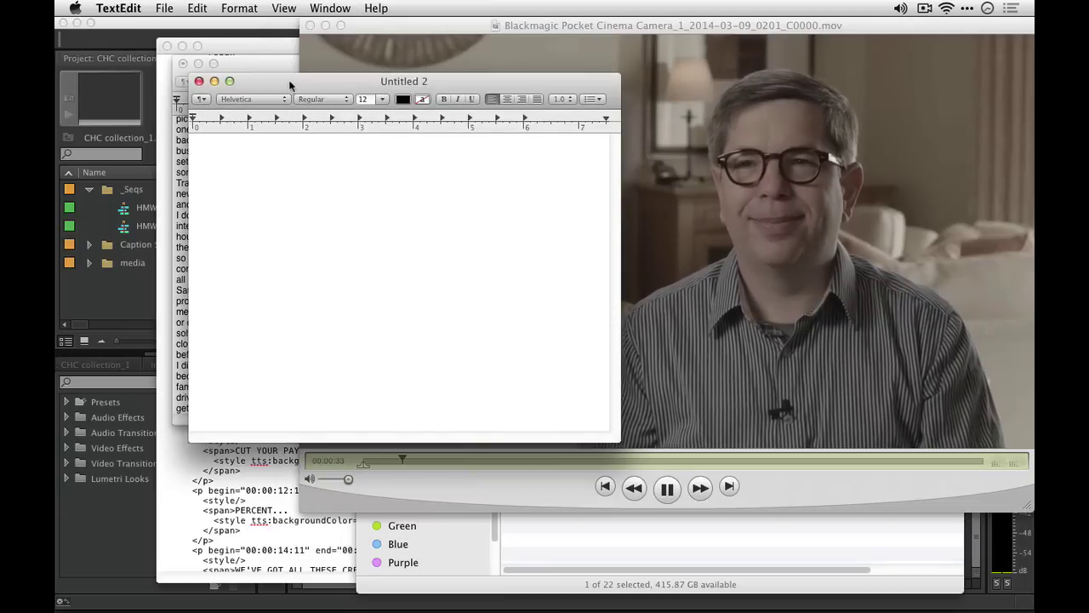
# Move Untitled 2 up and left, then start dictation into it from the Edit menu.
pyautogui.moveTo(293, 86); pyautogui.dragTo(193, 73)
pyautogui.click(199, 8)
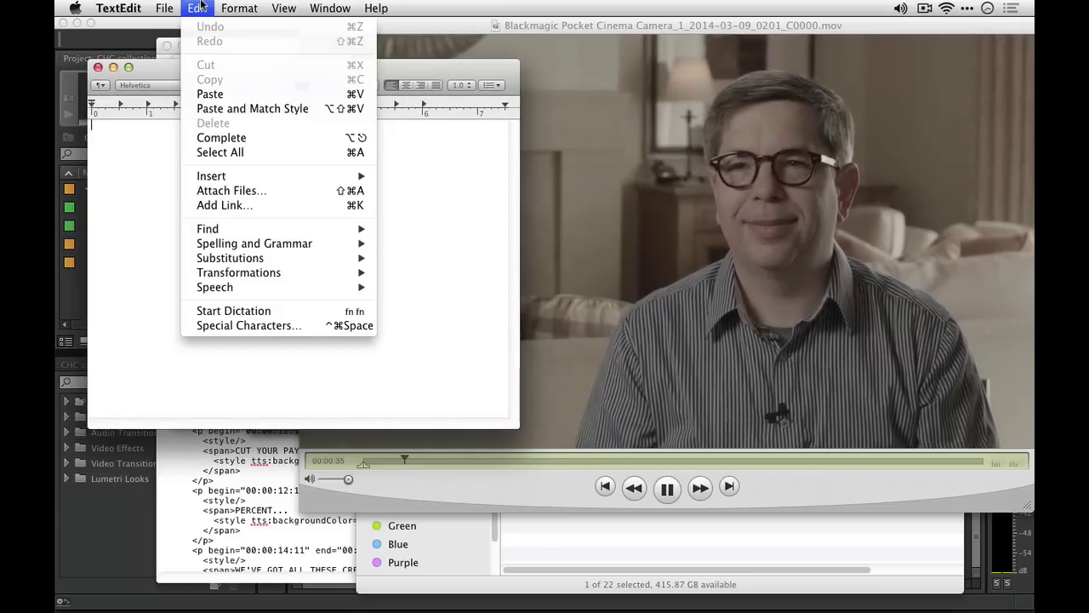
pyautogui.click(217, 313)
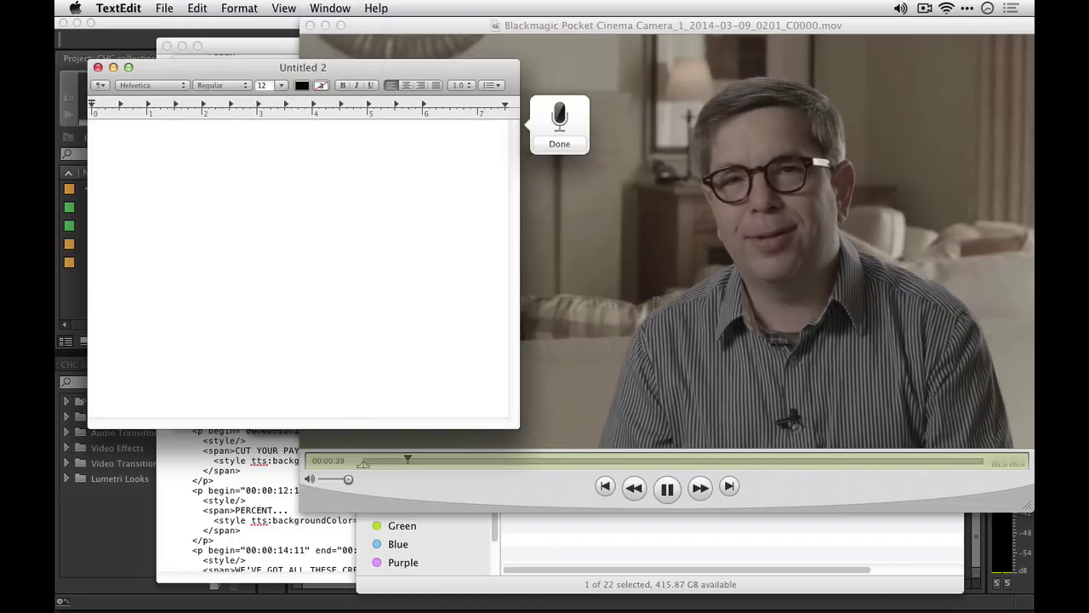
pyautogui.click(671, 241)
pyautogui.click(276, 248)
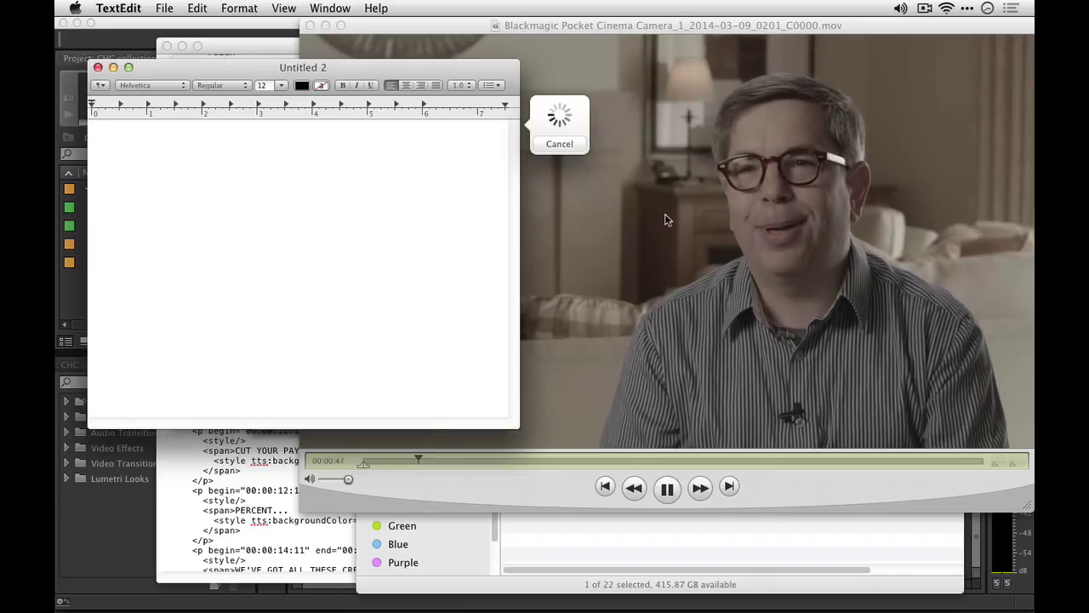
# Move the movie window right, show its inspector, and pause the interview while dictating.
pyautogui.moveTo(485, 68); pyautogui.dragTo(444, 56)
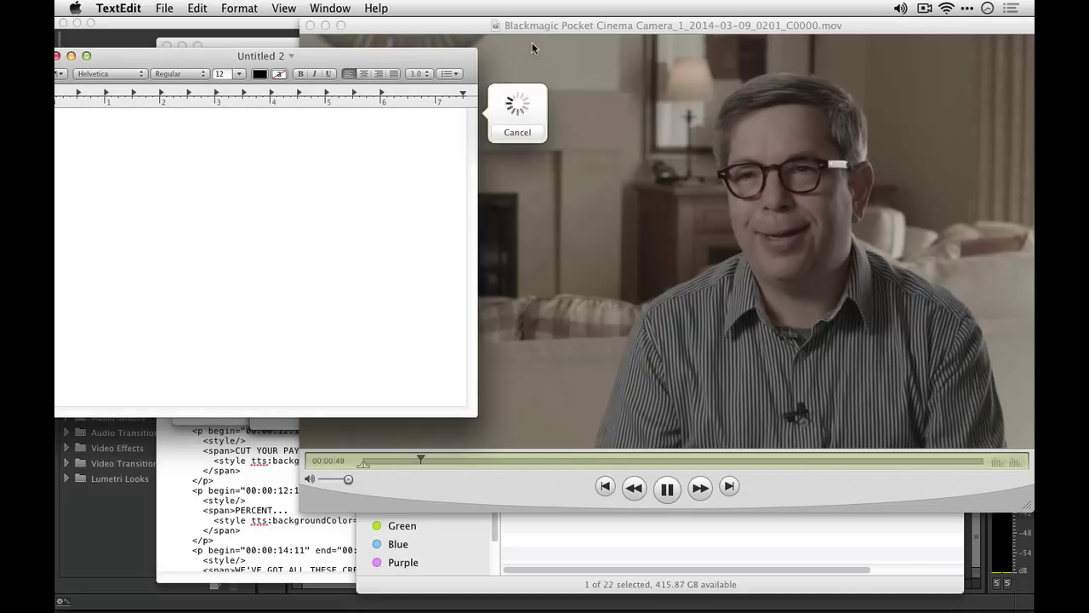
pyautogui.click(536, 26)
pyautogui.press('super+i')
pyautogui.moveTo(535, 26); pyautogui.dragTo(800, 44)
pyautogui.click(346, 250)
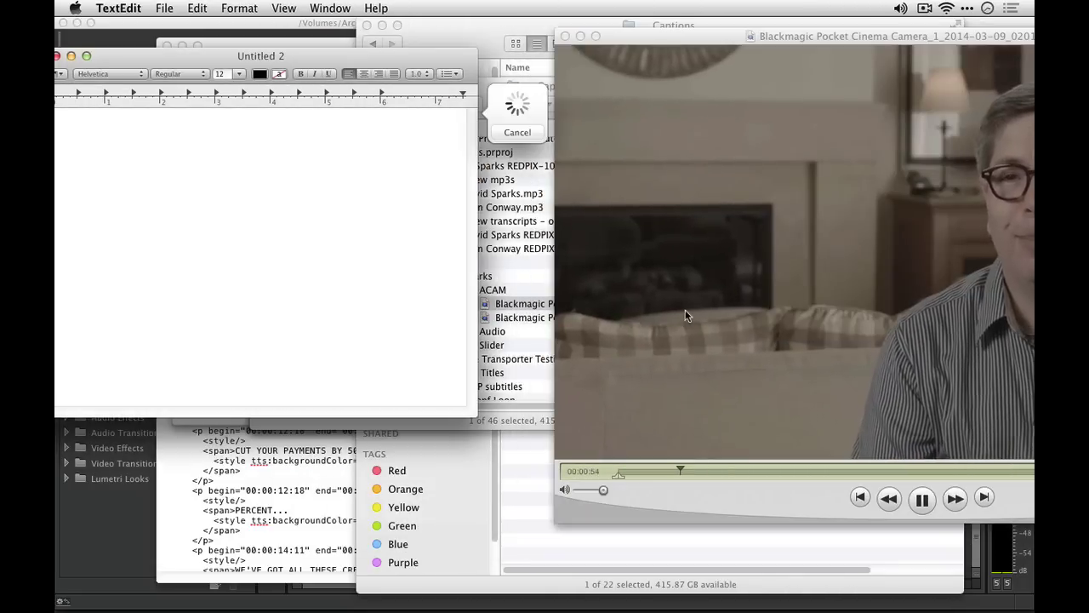
pyautogui.click(685, 310)
pyautogui.click(360, 268)
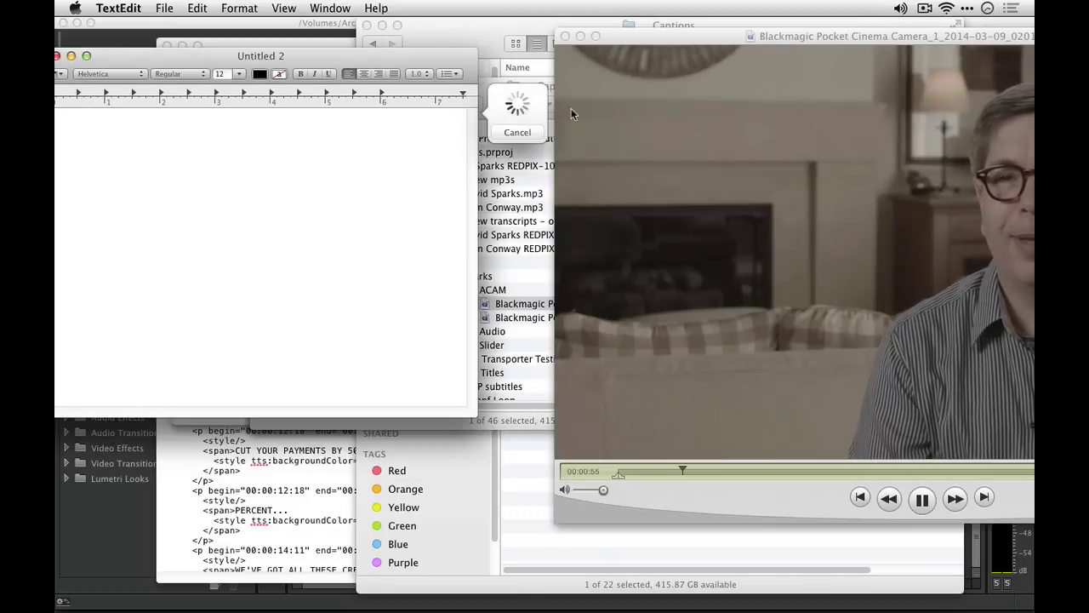
pyautogui.click(613, 207)
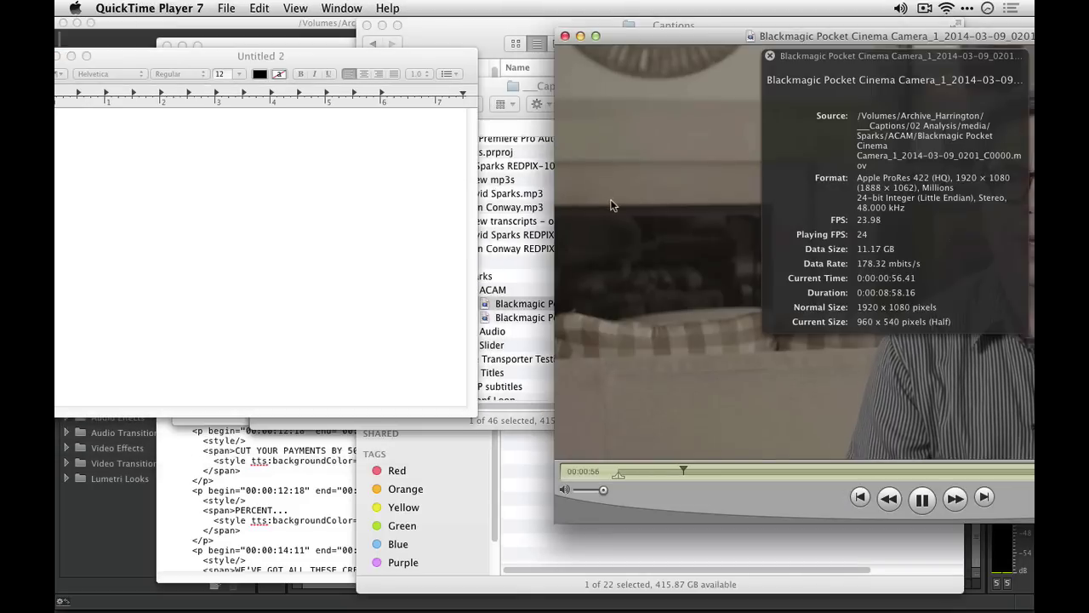
pyautogui.click(924, 500)
pyautogui.click(352, 191)
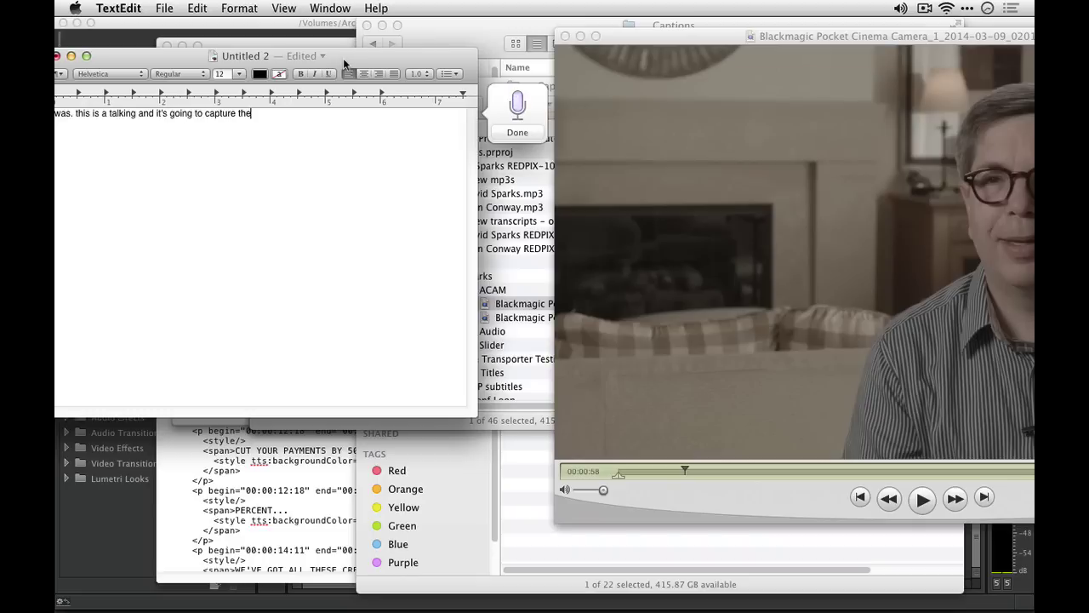
# End the first dictation and start a second dictation round into Untitled 2.
pyautogui.click(830, 275)
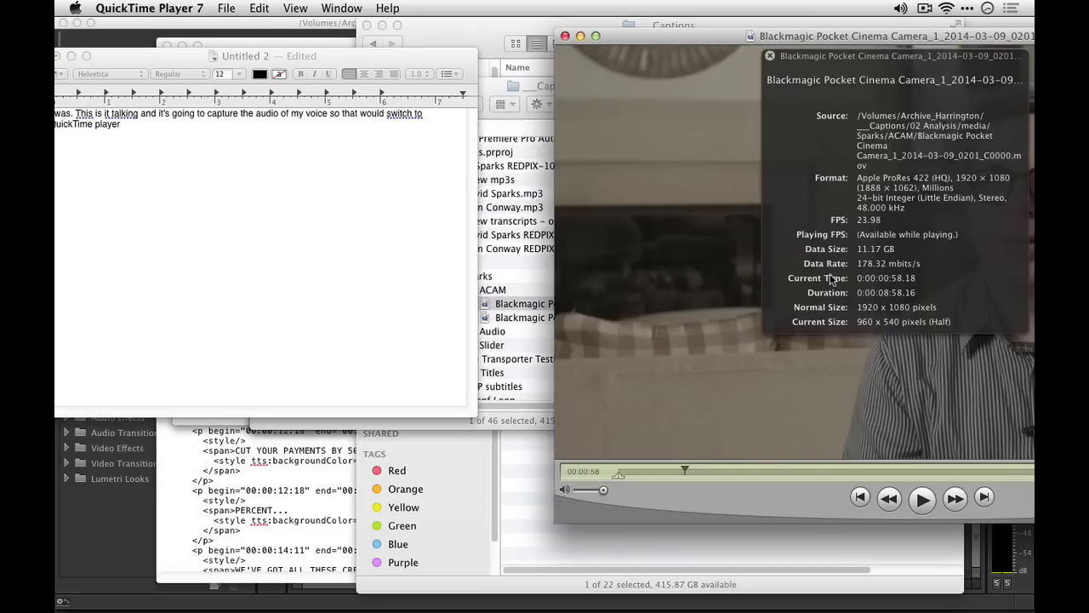
pyautogui.click(298, 260)
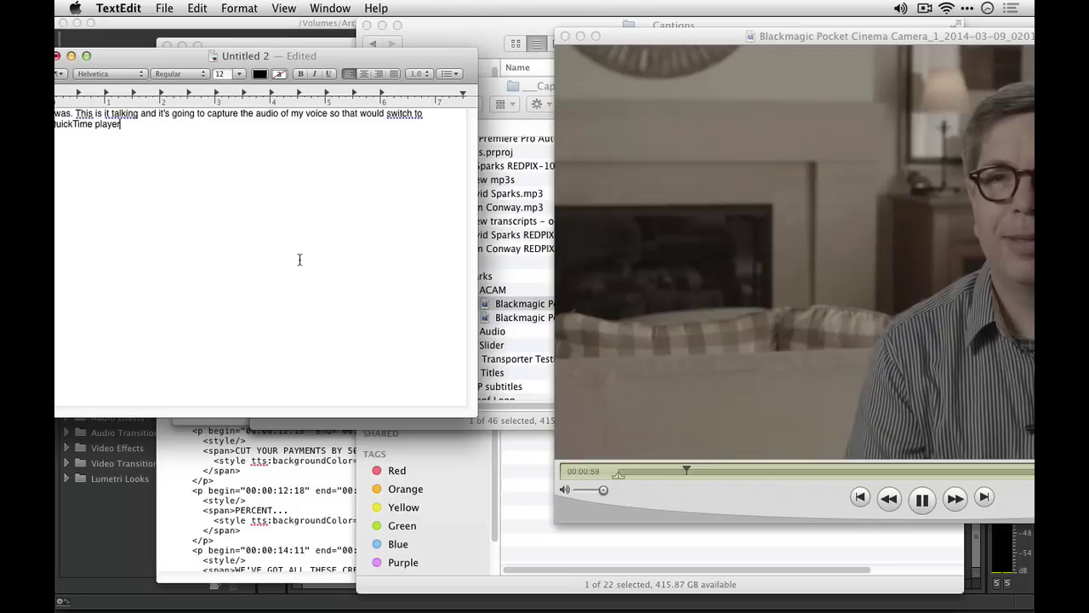
pyautogui.click(197, 8)
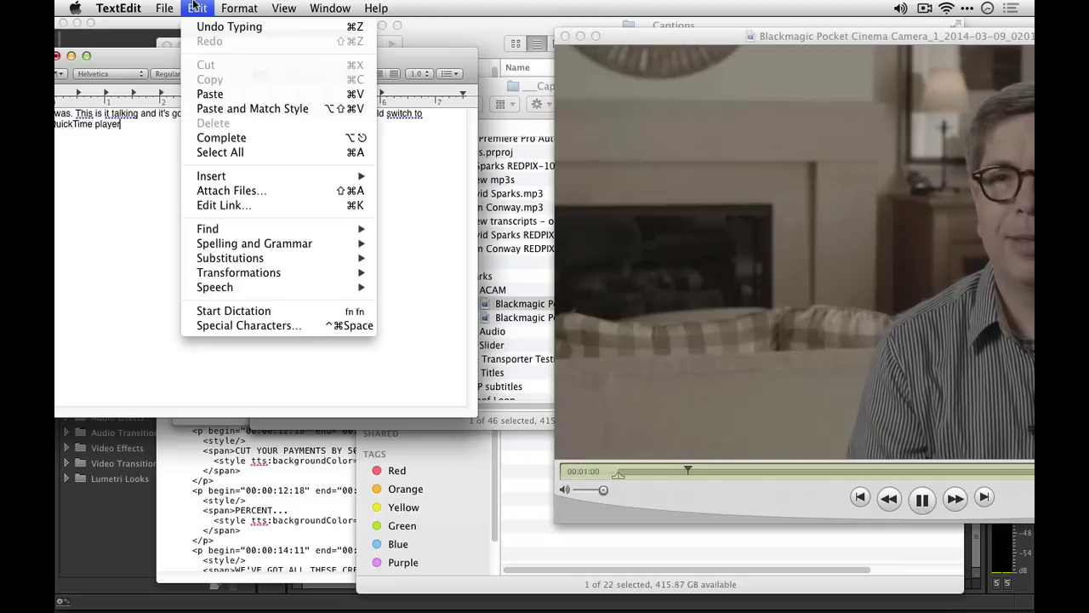
pyautogui.click(234, 311)
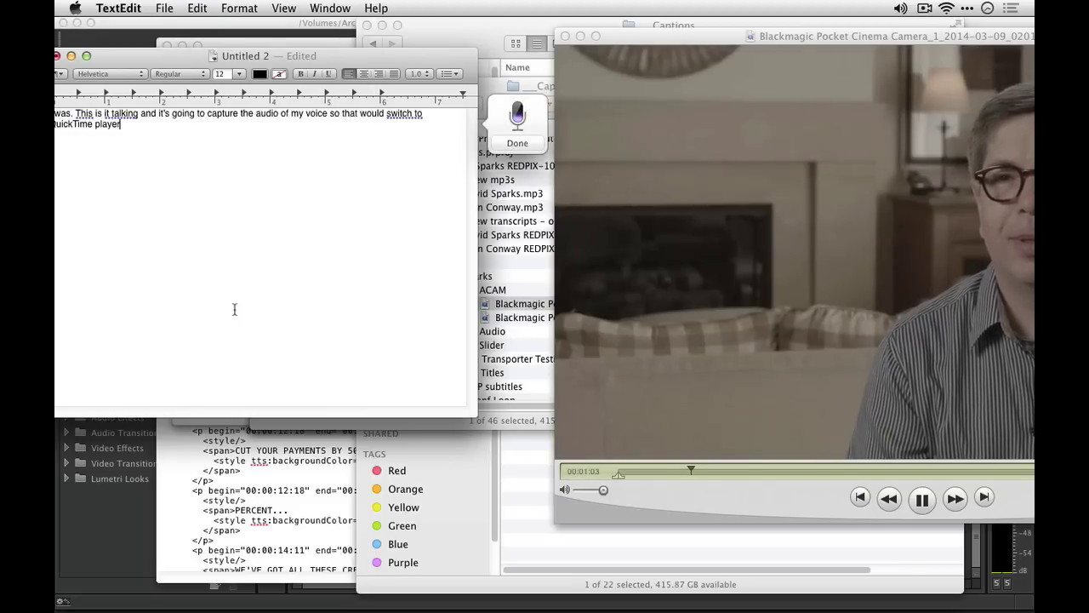
pyautogui.click(655, 180)
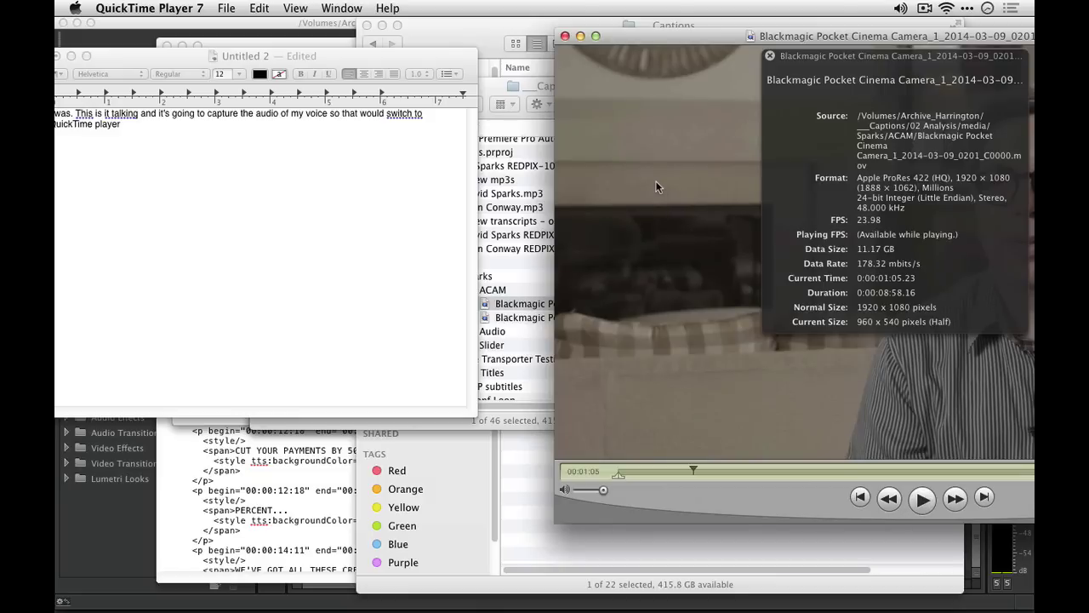
pyautogui.click(439, 61)
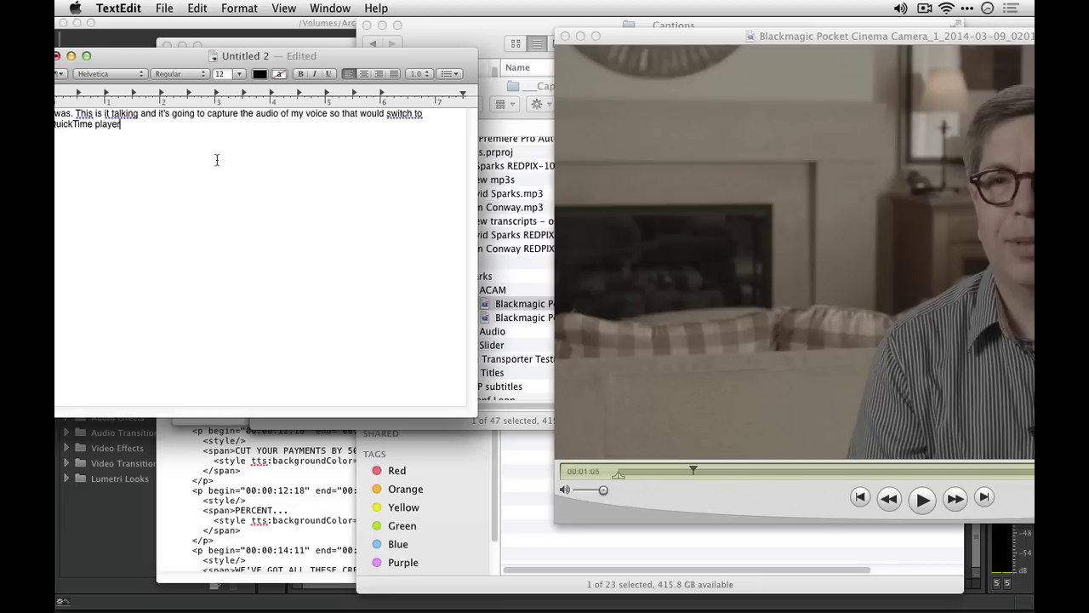
# Dismiss the iTunes Store error and switch to Premiere Pro.
pyautogui.press('super+Tab')
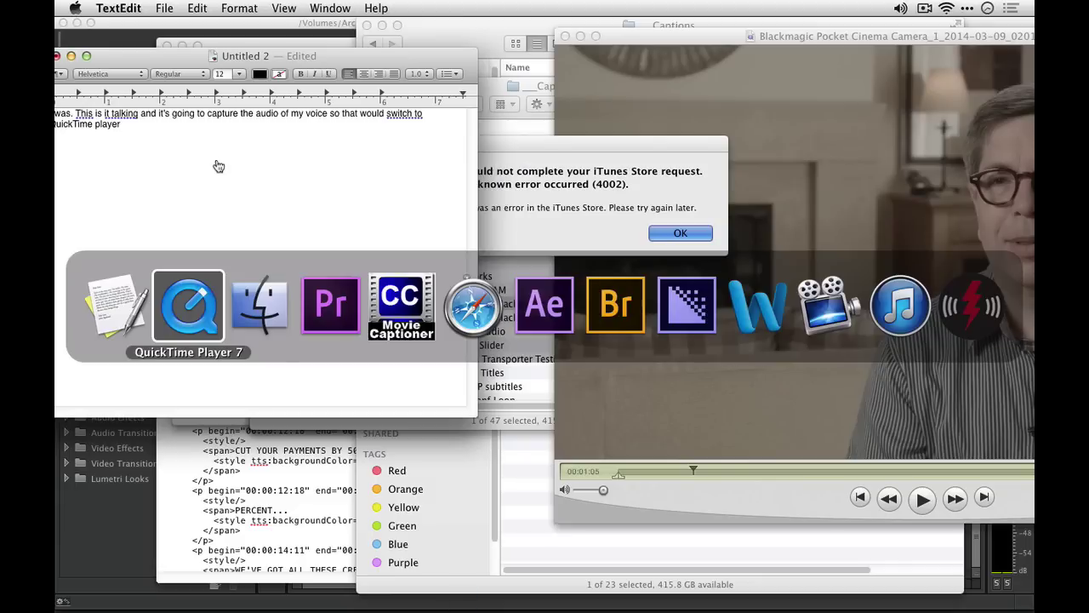
pyautogui.press('super+Tab')
pyautogui.press('super+Tab')
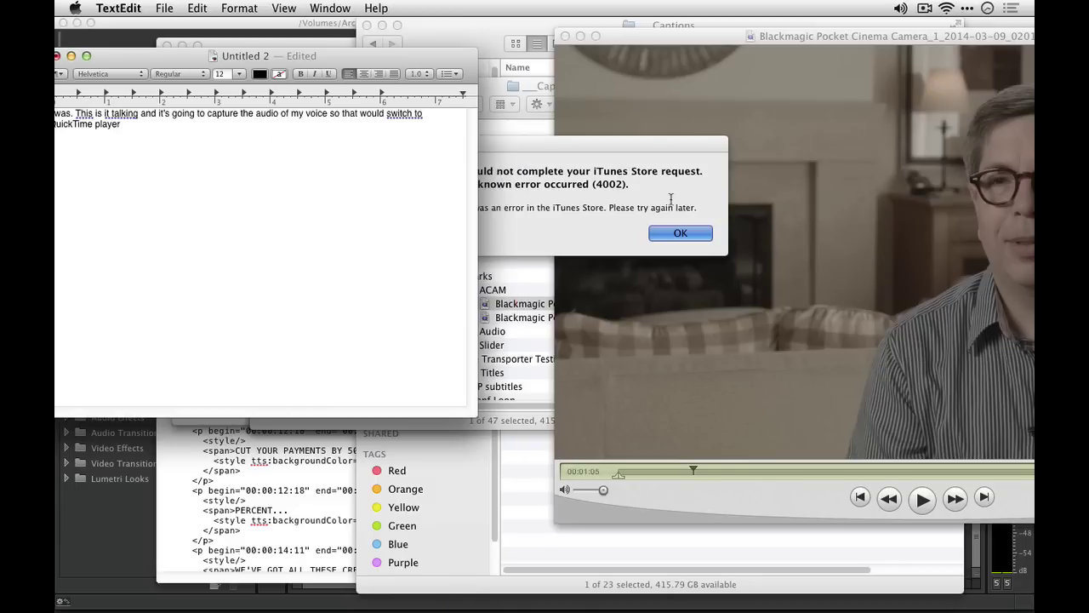
pyautogui.press('super+Tab')
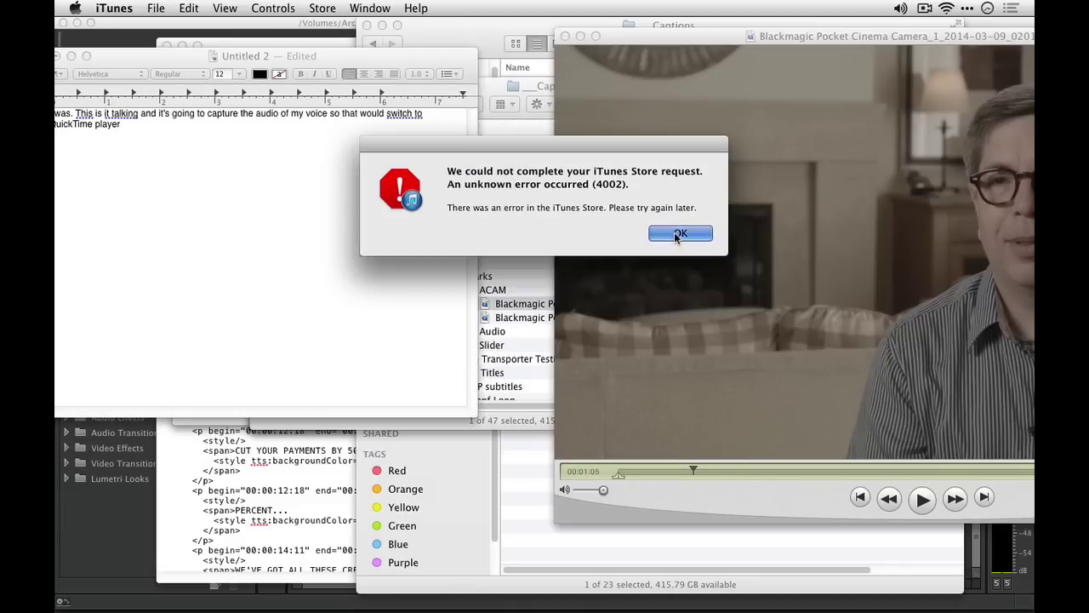
pyautogui.click(678, 235)
pyautogui.press('super+Tab')
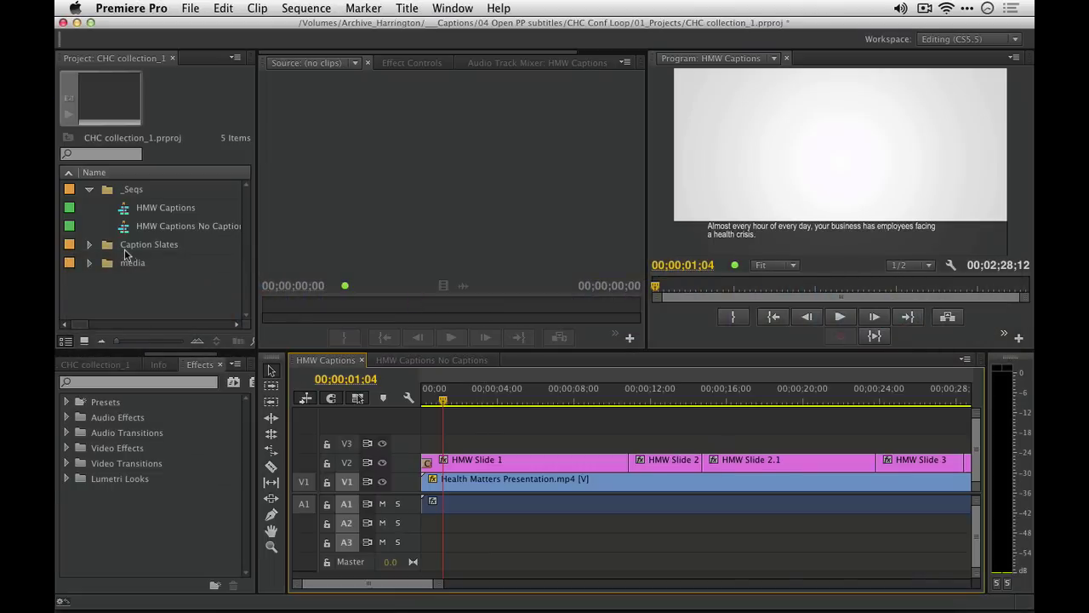
# Play the HMW Captions sequence from the start, stopping around 00;00;09;20.
pyautogui.press('super+Tab')
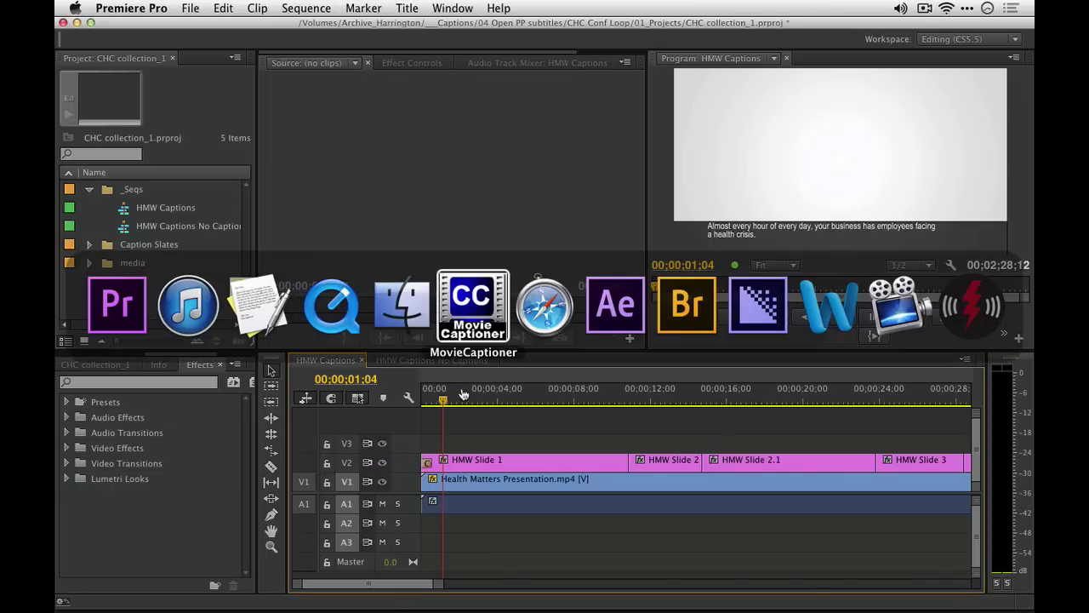
pyautogui.press('Home')
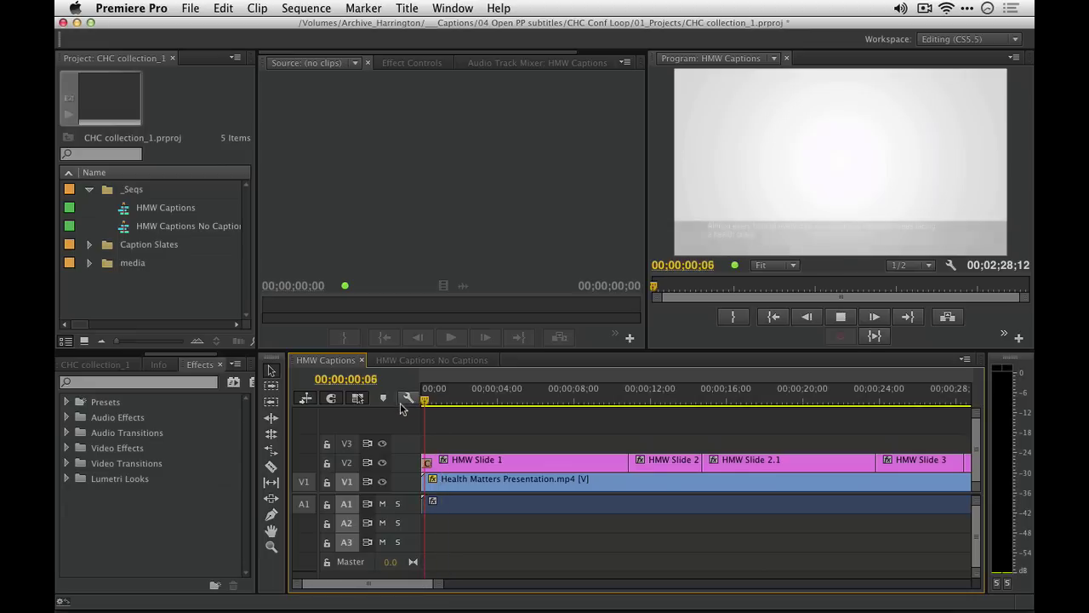
pyautogui.press('space')
pyautogui.press('XF86AudioRaiseVolume')
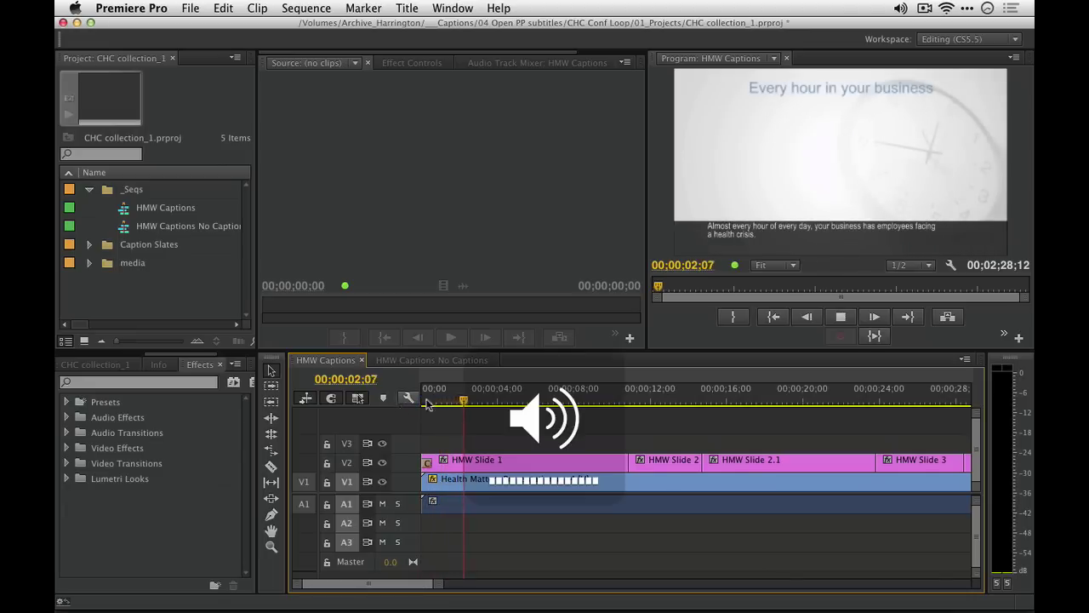
pyautogui.click(606, 397)
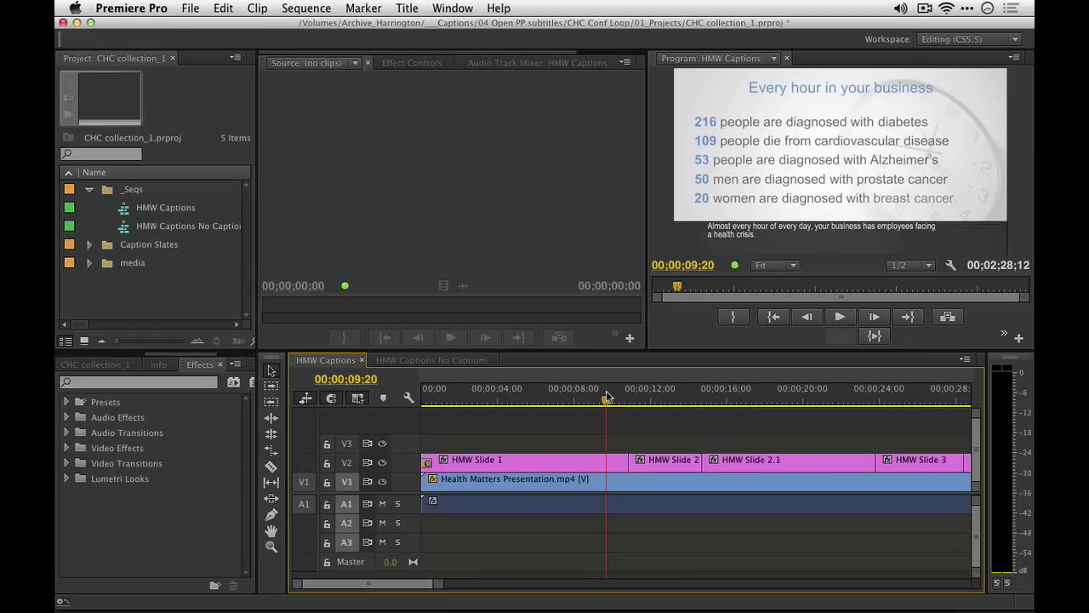
pyautogui.press('space')
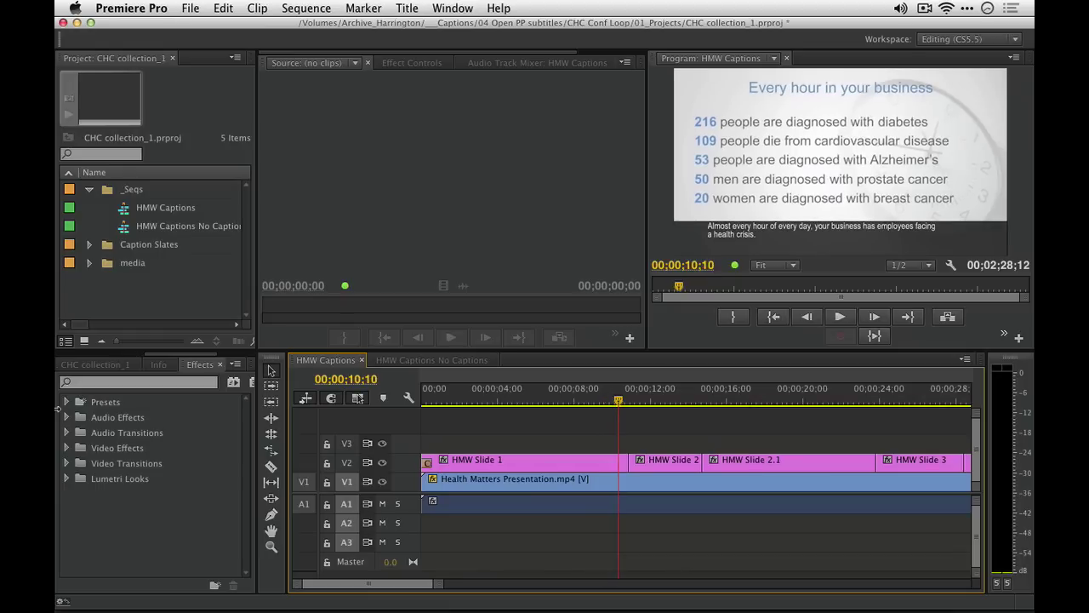
# In the Import dialog, browse Archive_Harrington to the _Captions/02 Analysis folder.
pyautogui.press('super+i')
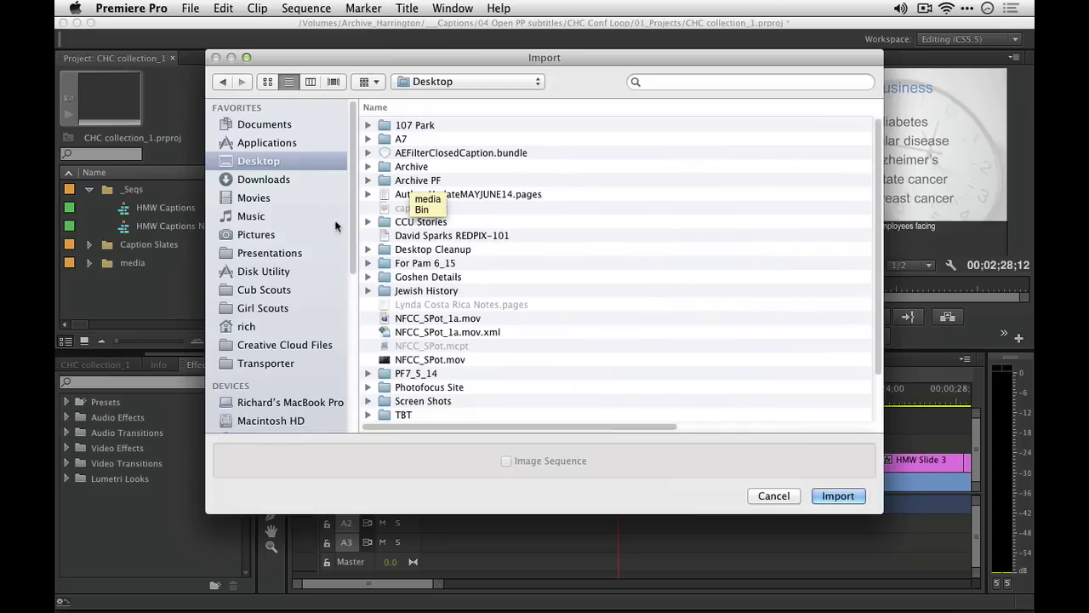
pyautogui.scroll(-2, 330, 265)
pyautogui.click(297, 348)
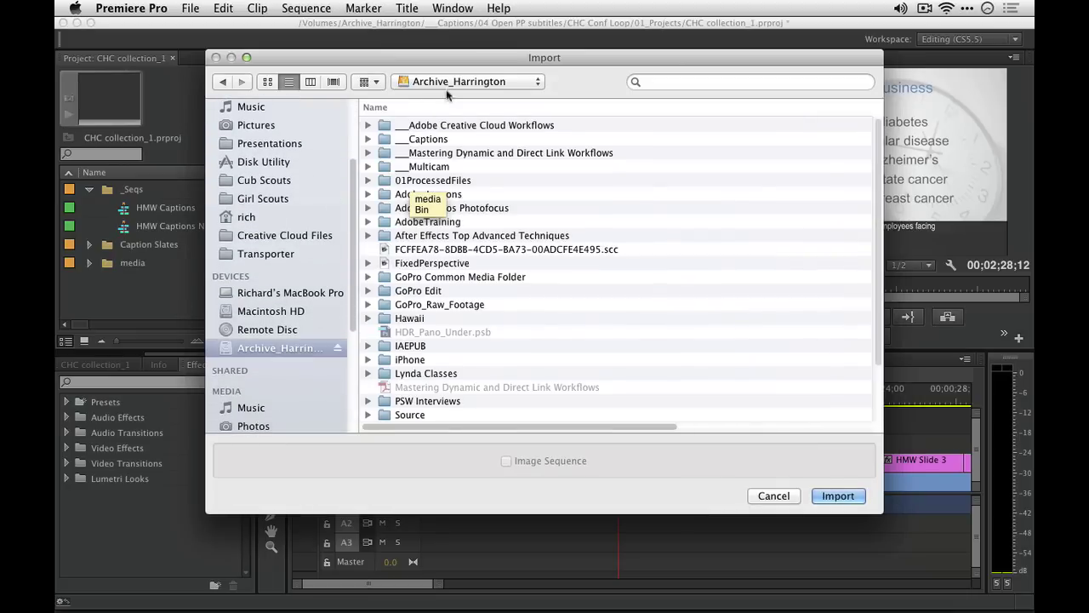
pyautogui.doubleClick(430, 140)
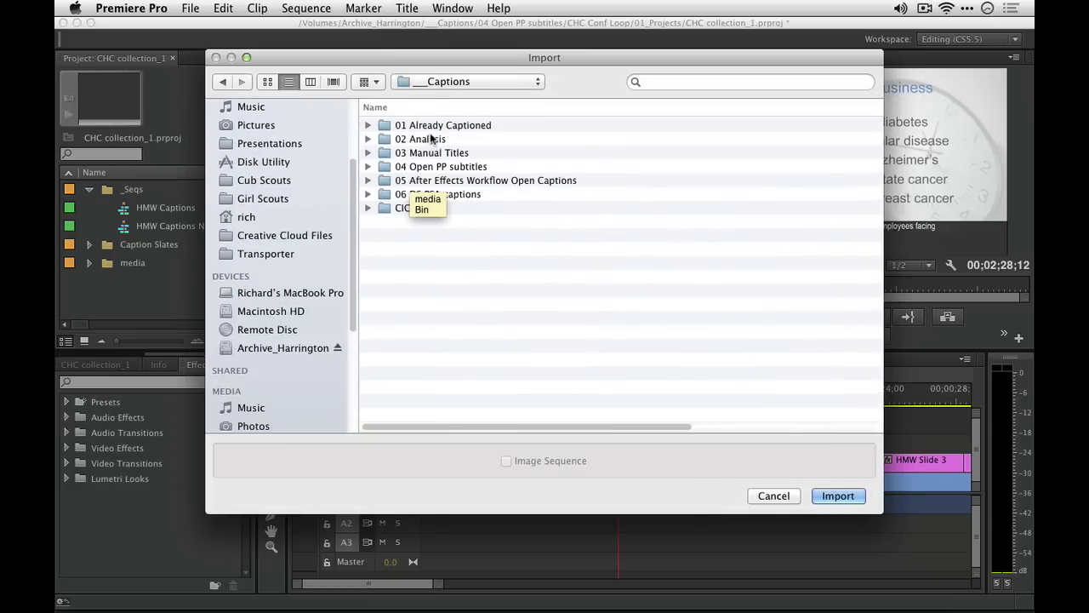
pyautogui.doubleClick(431, 127)
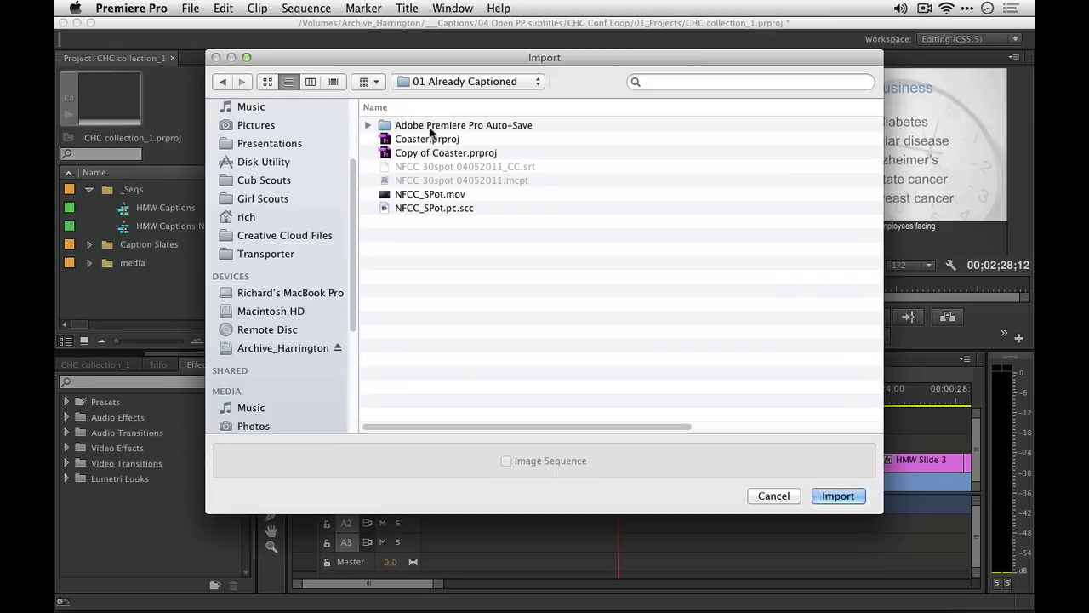
pyautogui.press('super+Up')
pyautogui.press('Down')
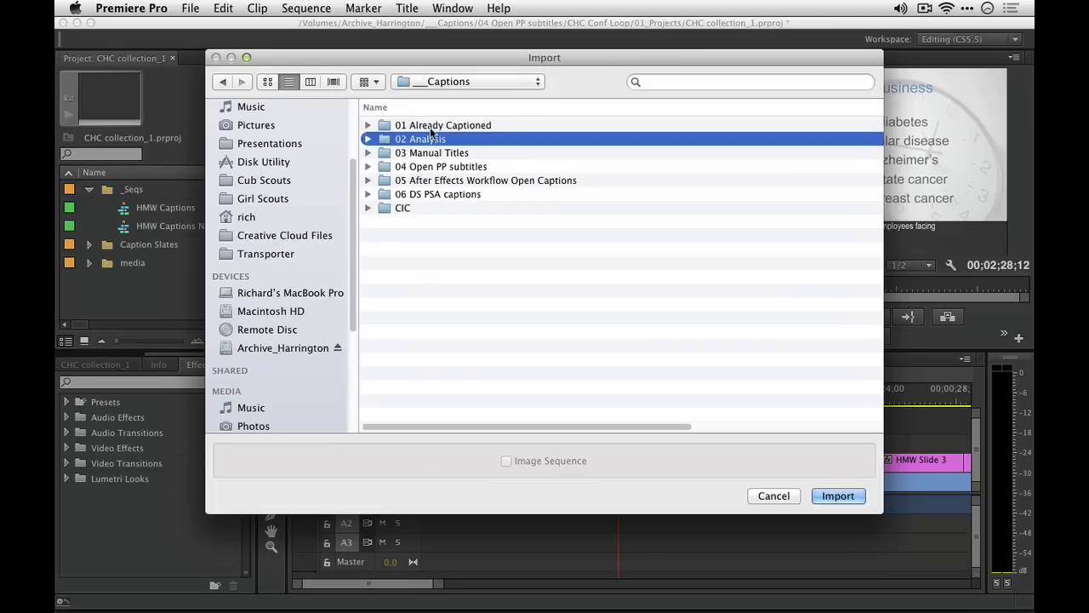
pyautogui.press('super+Down')
# Import the first Blackmagic .mov clip from media/Sparks/ACAM.
pyautogui.doubleClick(417, 194)
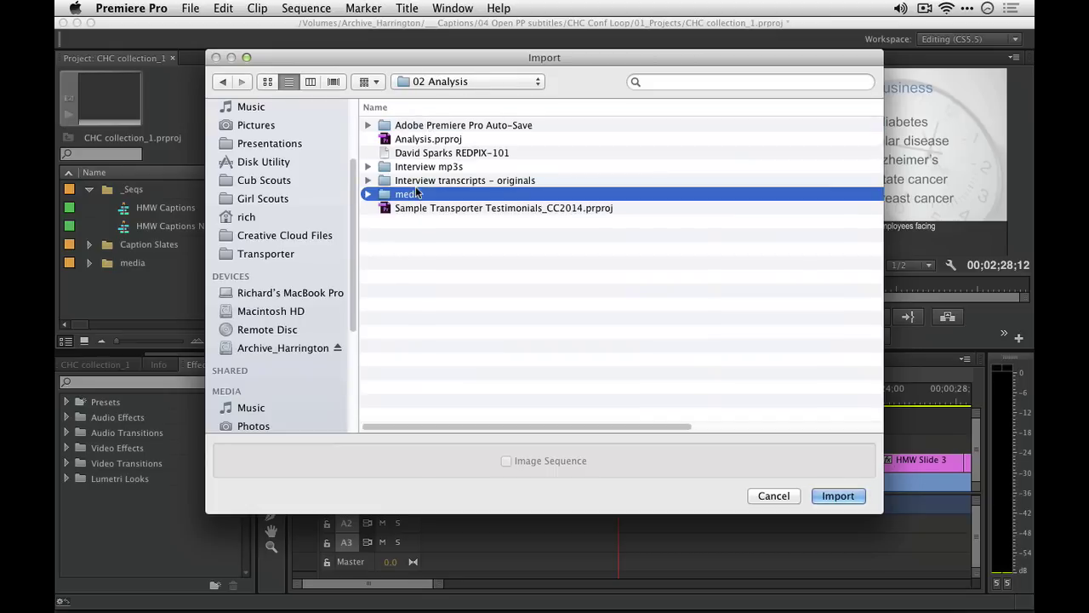
pyautogui.press('Down')
pyautogui.press('super+Down')
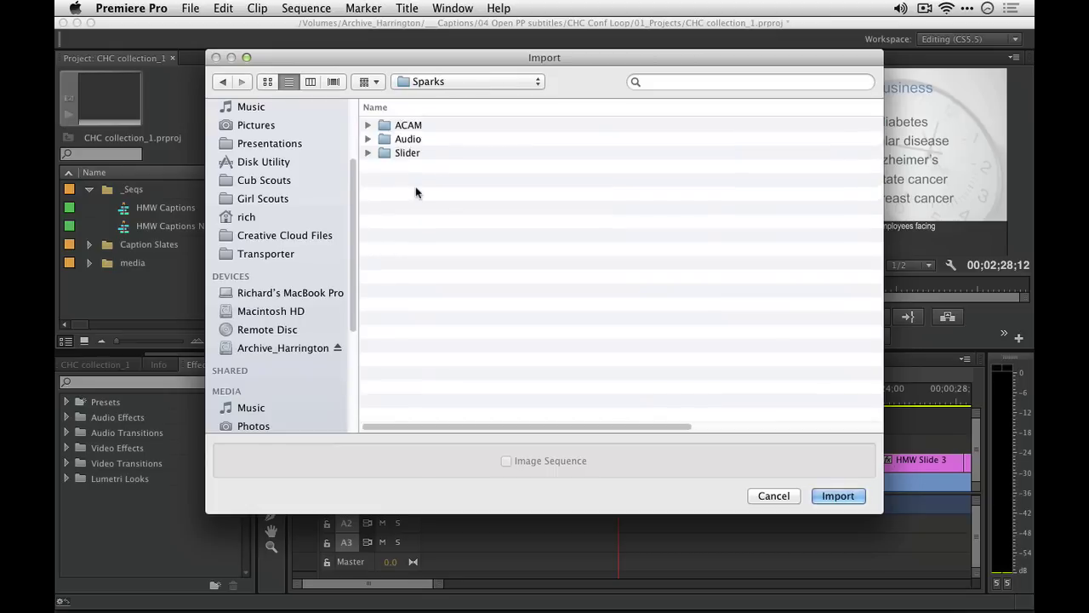
pyautogui.press('Down')
pyautogui.press('Down')
pyautogui.press('Up')
pyautogui.press('super+Down')
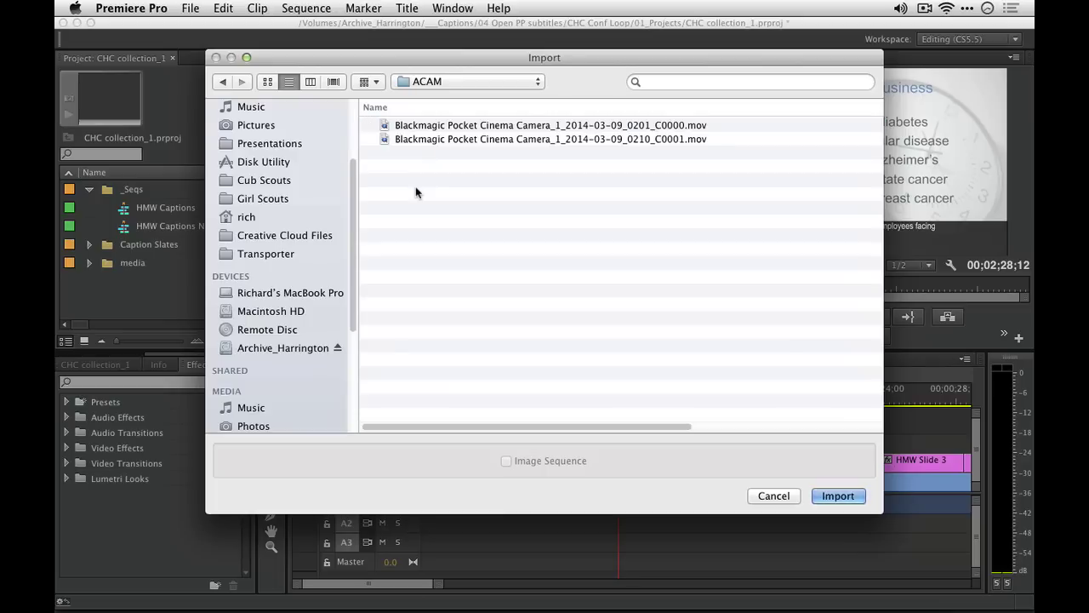
pyautogui.doubleClick(439, 125)
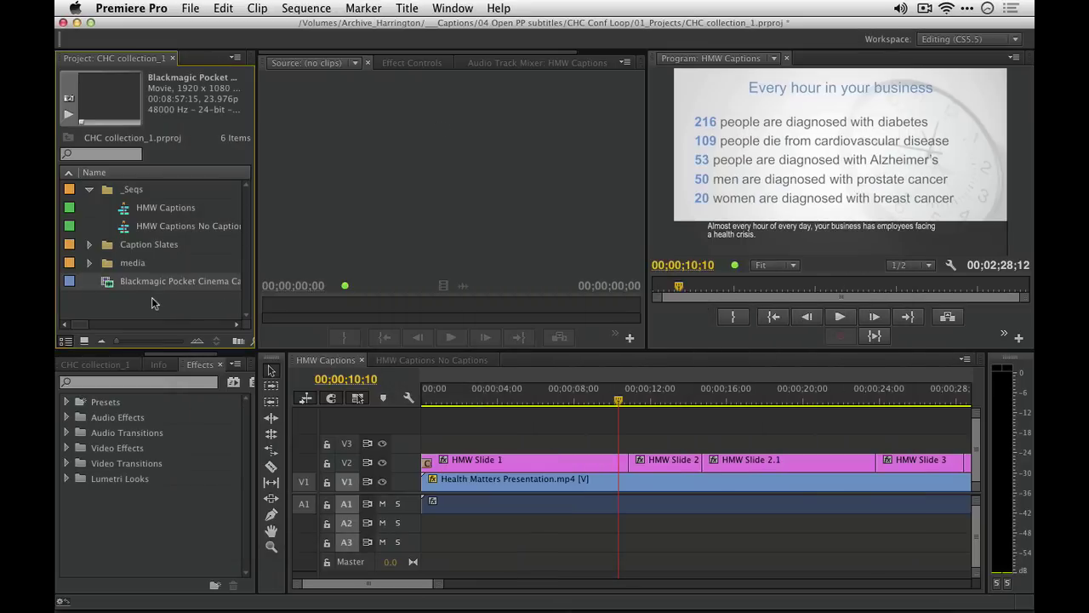
# Load the Blackmagic clip in the Source monitor and play it from 02:03:07:10.
pyautogui.doubleClick(109, 287)
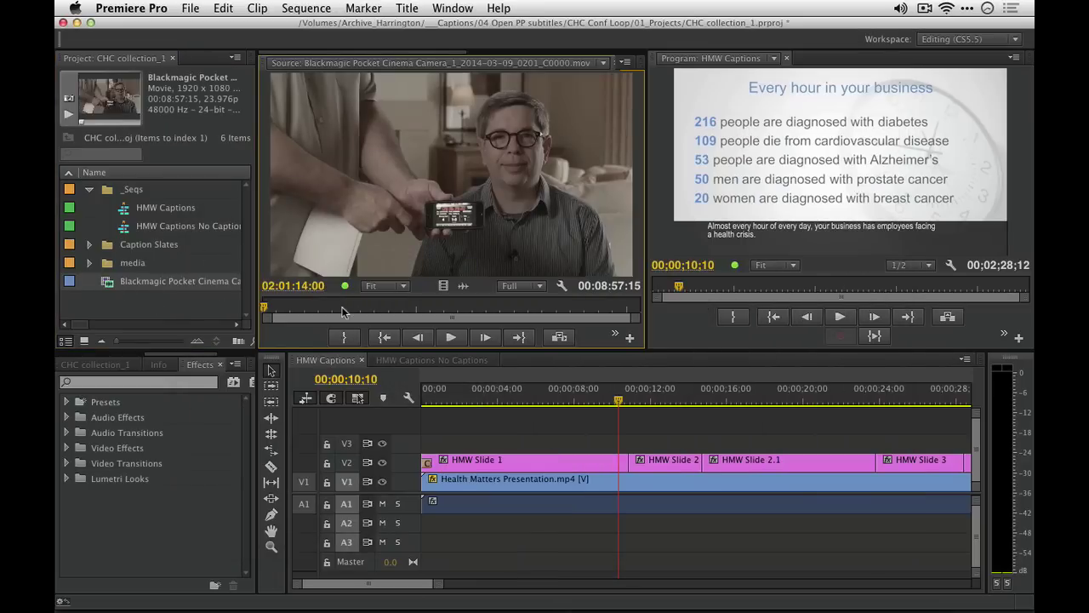
pyautogui.click(343, 308)
pyautogui.press('space')
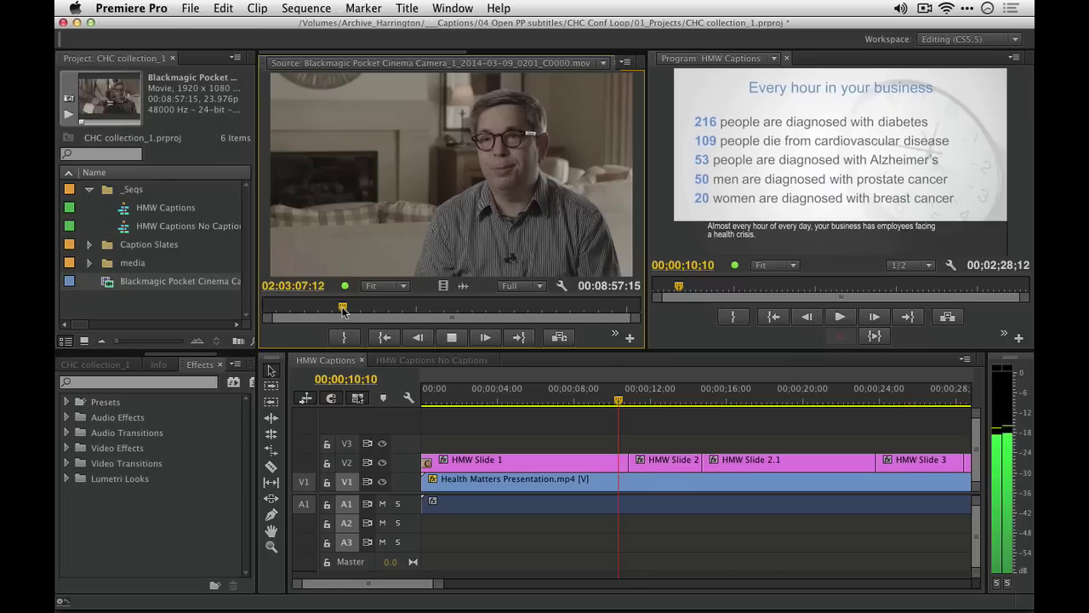
pyautogui.press('XF86AudioRaiseVolume')
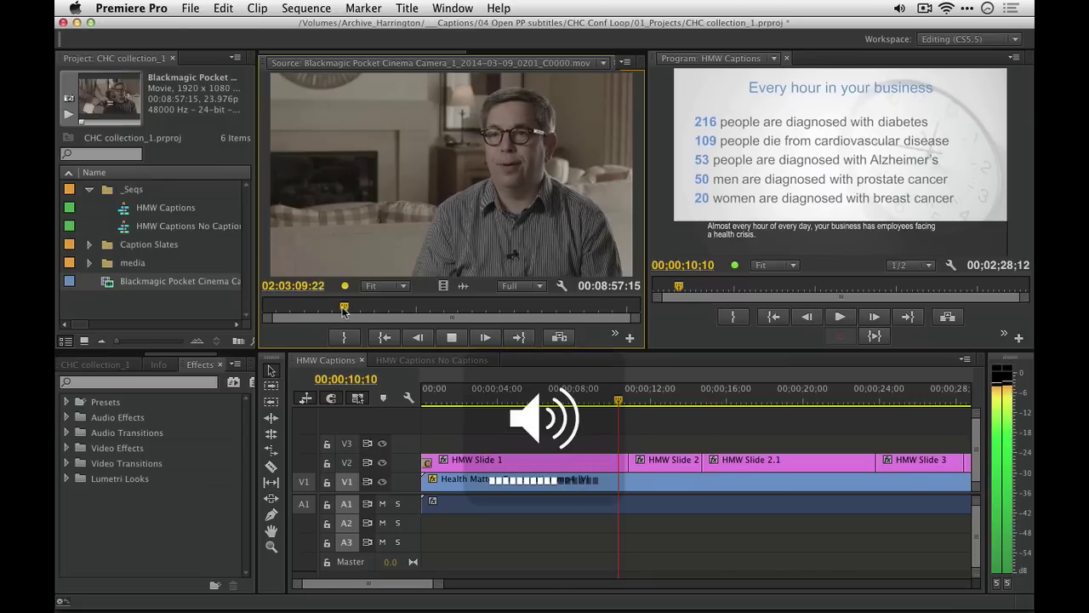
pyautogui.press('super+Tab')
pyautogui.press('super+Tab')
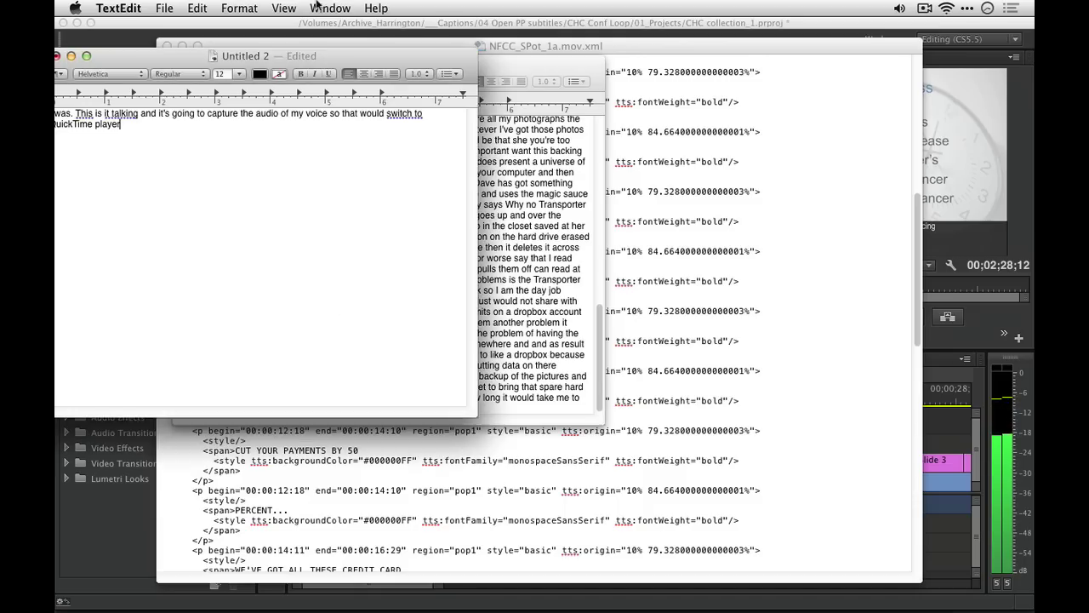
# Dictate more interview speech into Untitled 2, skip saving, and return to Premiere Pro.
pyautogui.click(196, 7)
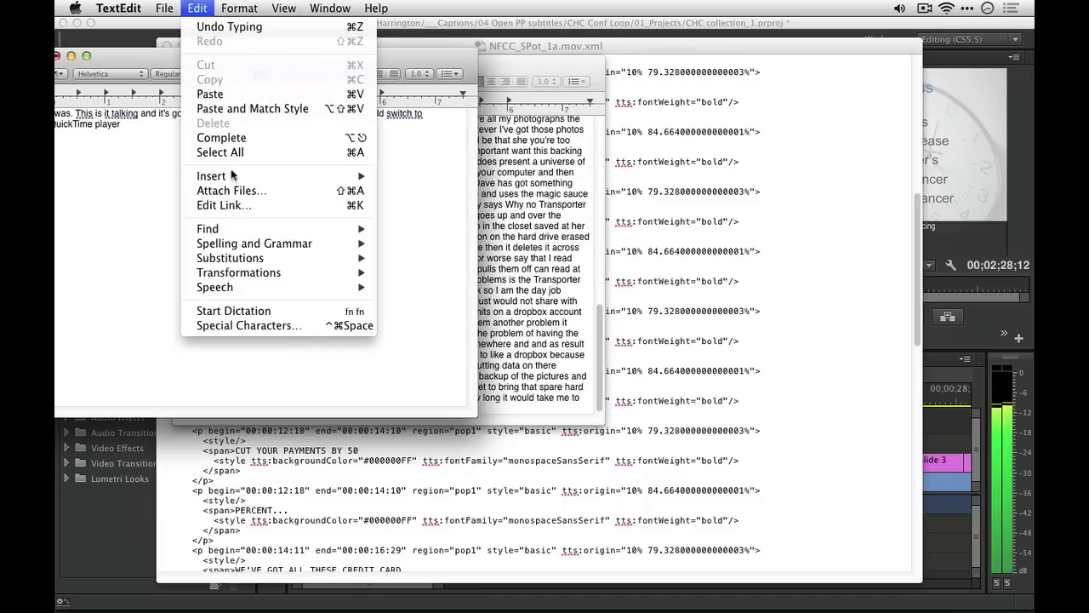
pyautogui.click(248, 312)
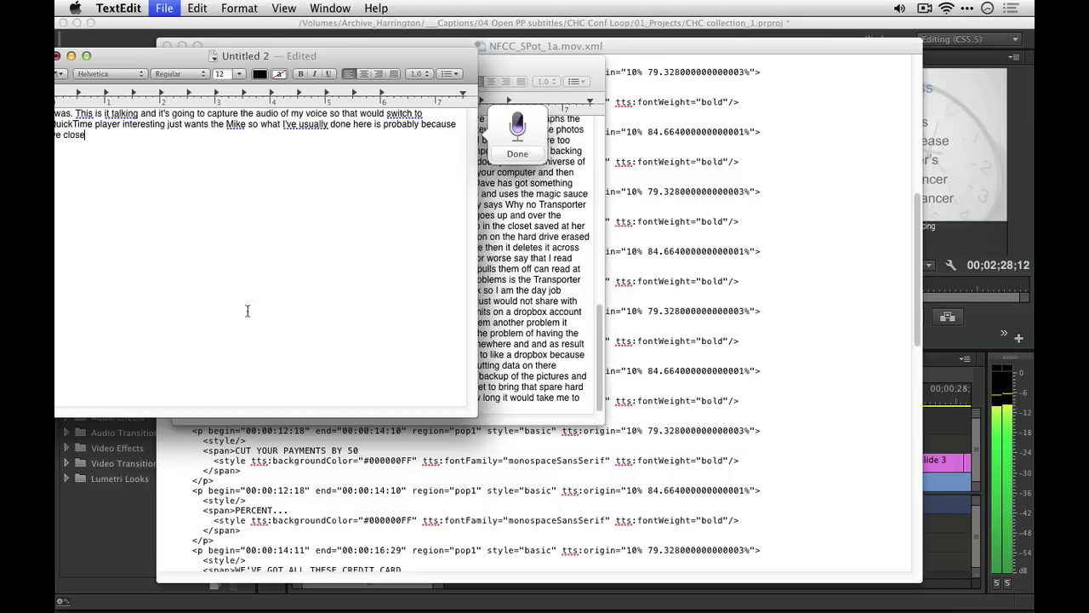
pyautogui.click(517, 154)
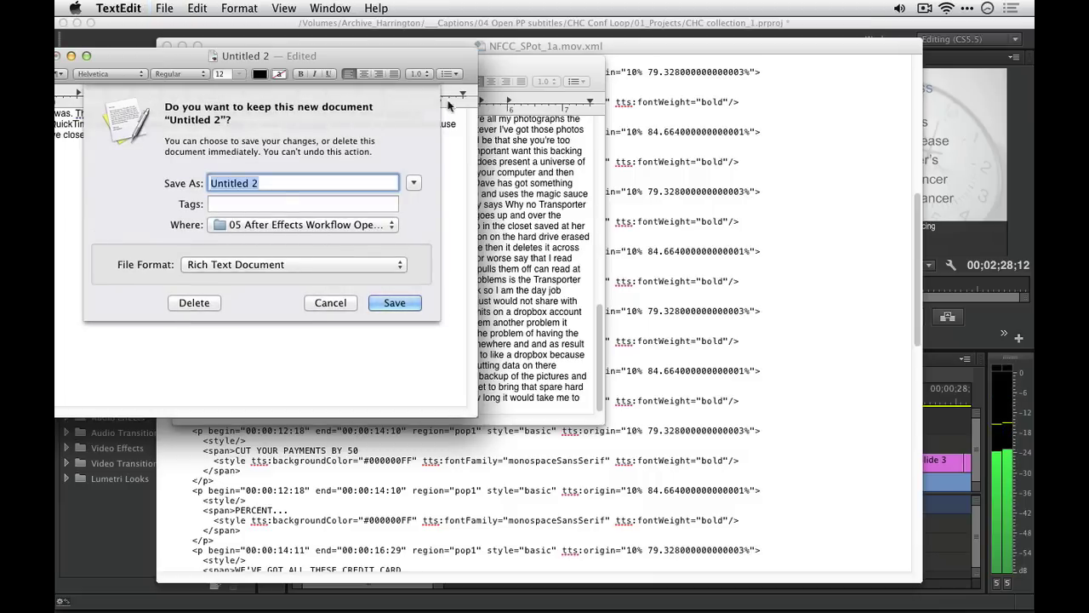
pyautogui.click(341, 305)
pyautogui.press('super+Tab')
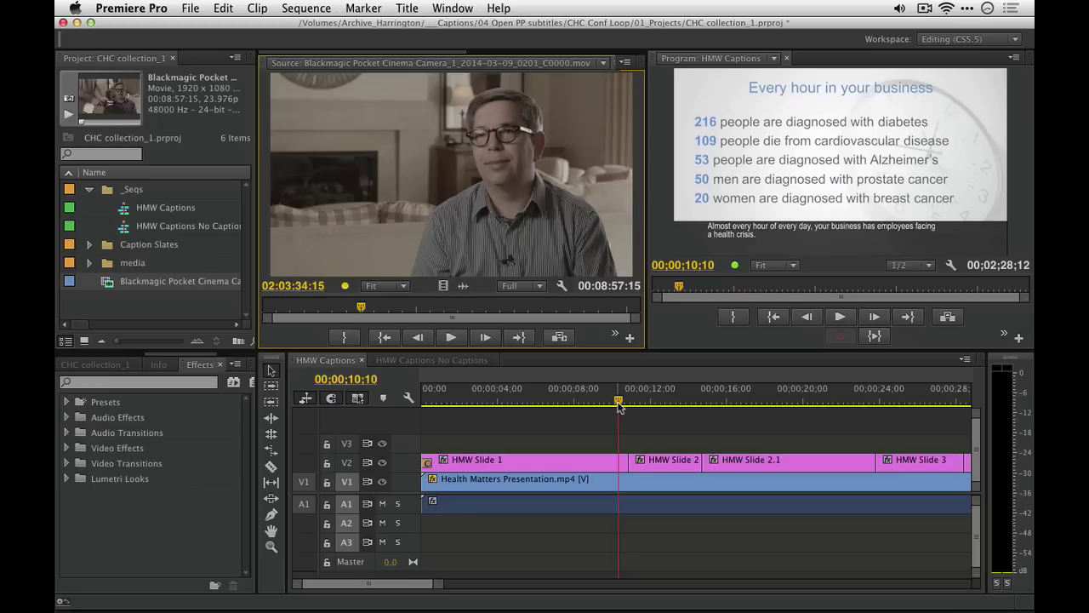
# Switch to MovieCaptioner showing the captions.vtt caption list.
pyautogui.press('super+Tab')
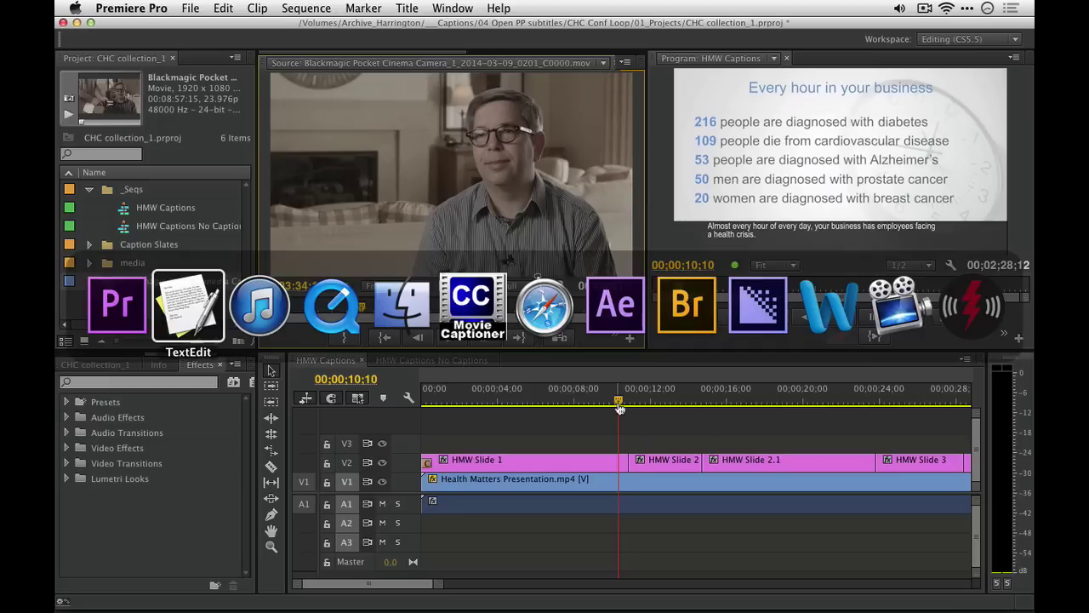
pyautogui.click(498, 316)
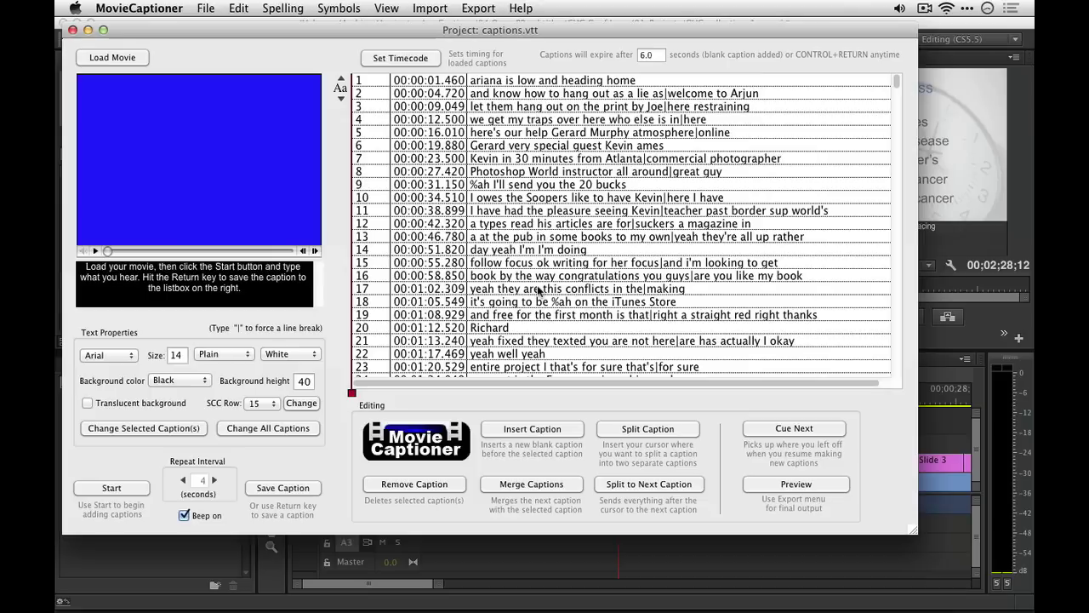
# Switch back to Adobe Premiere Pro CC 2014 from MovieCaptioner.
pyautogui.press('super+Tab')
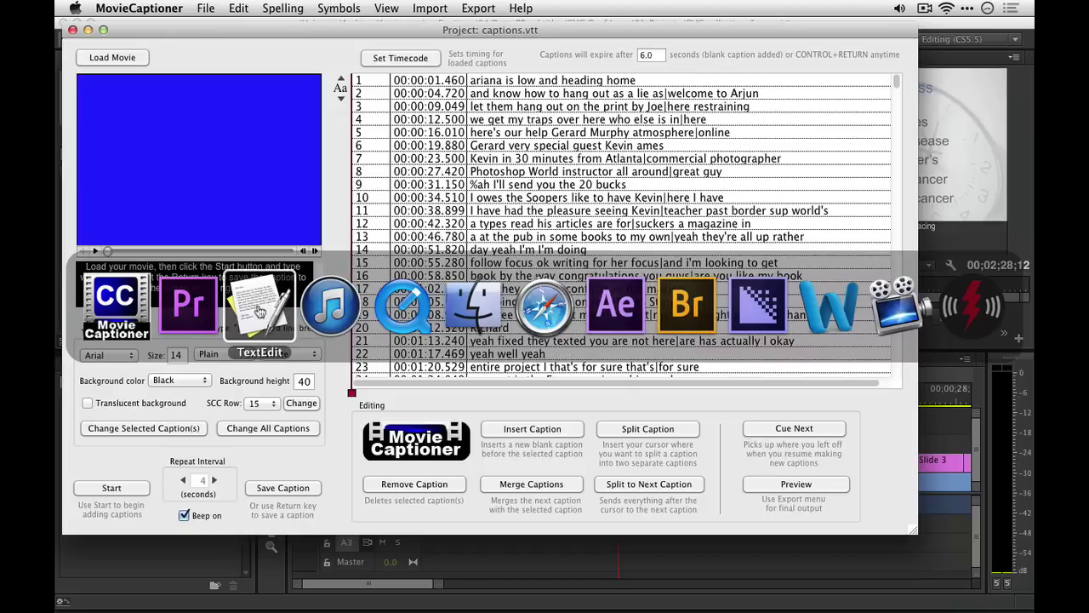
pyautogui.click(183, 305)
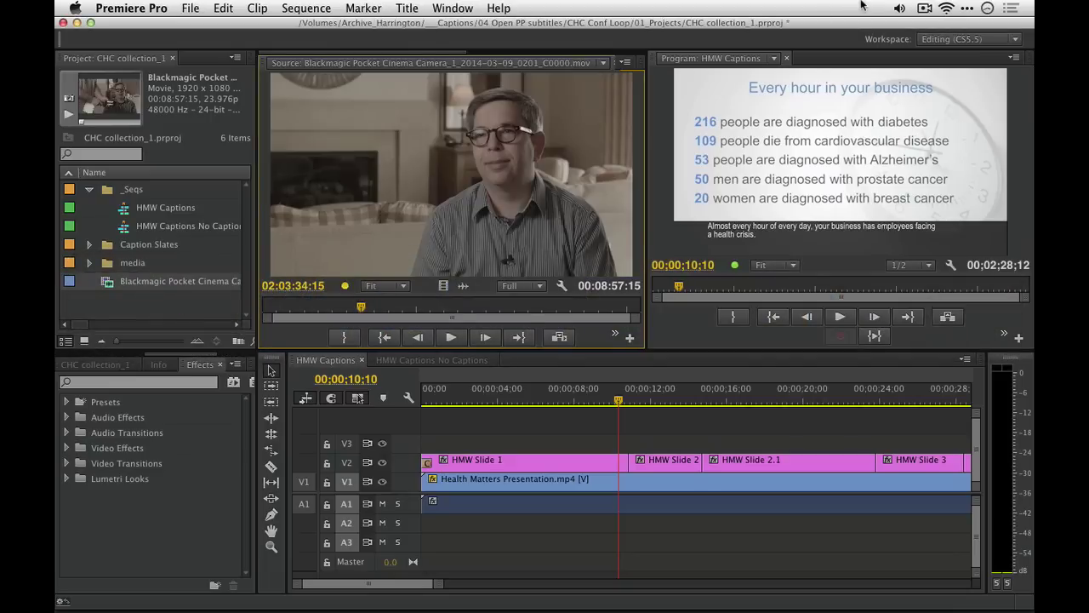